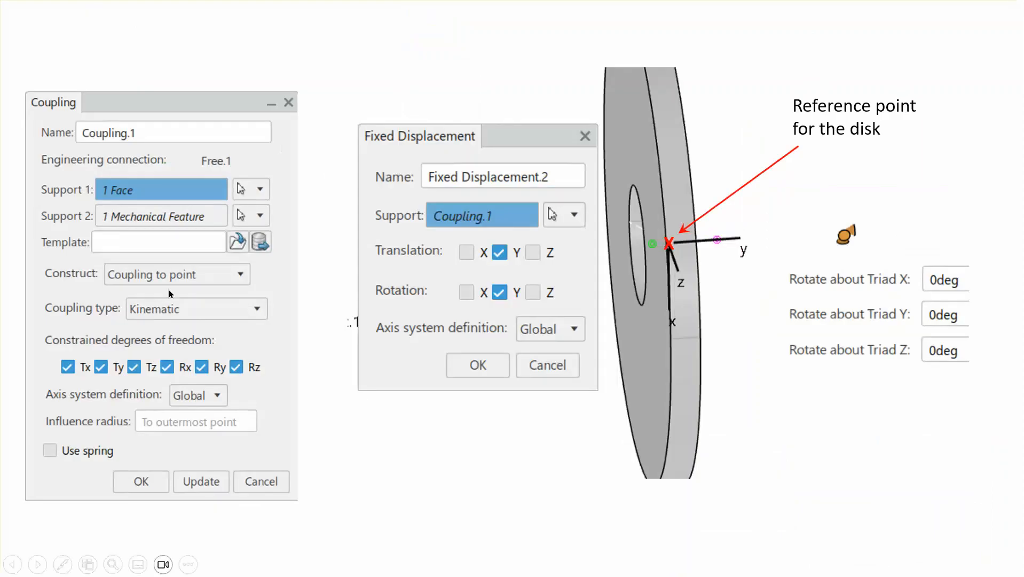
click(509, 473)
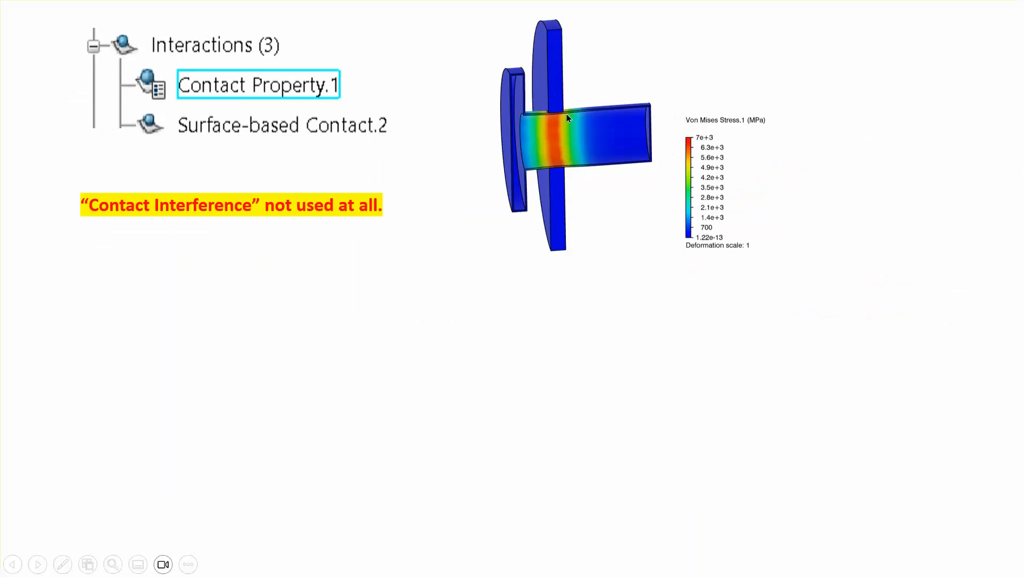
click(726, 380)
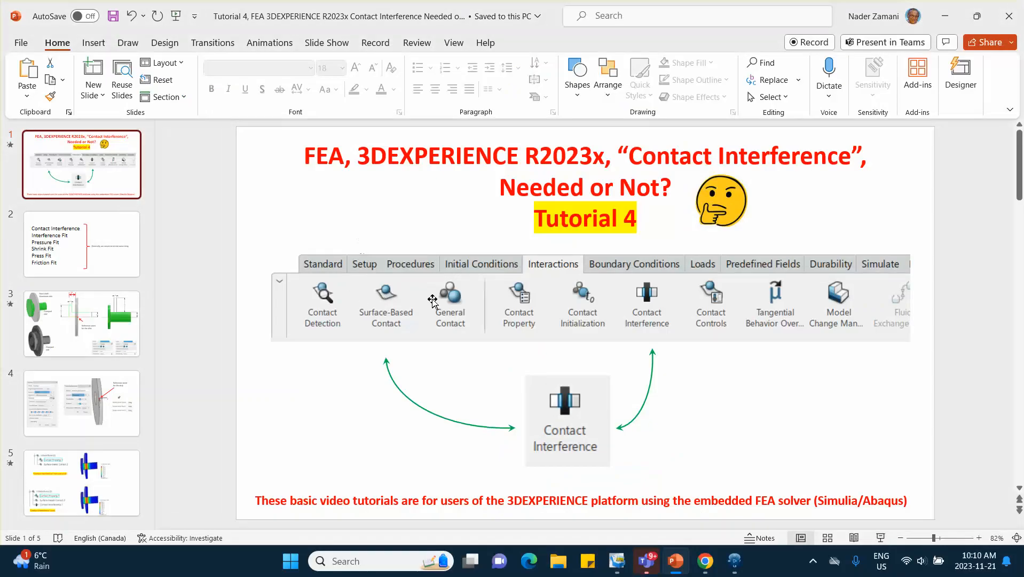
- Switch to 3DEXPERIENCE and insert a new 3D Part under the root physical product
click(735, 566)
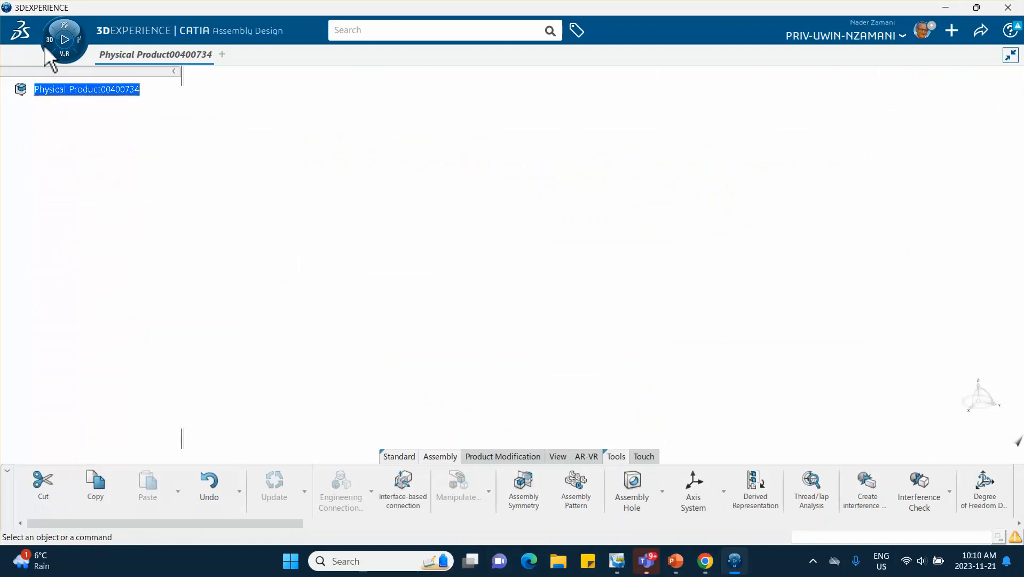
click(84, 90)
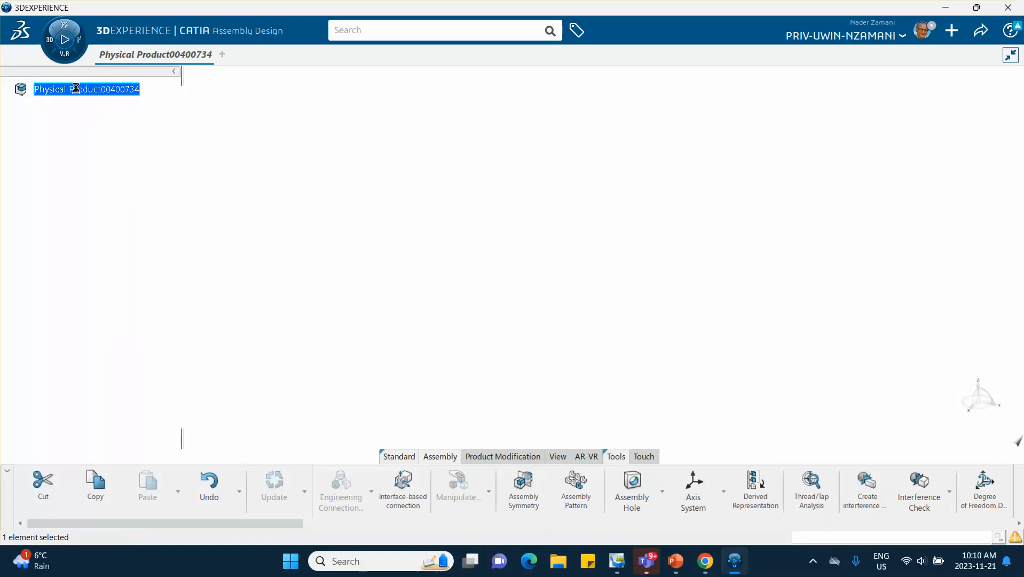
right_click(76, 88)
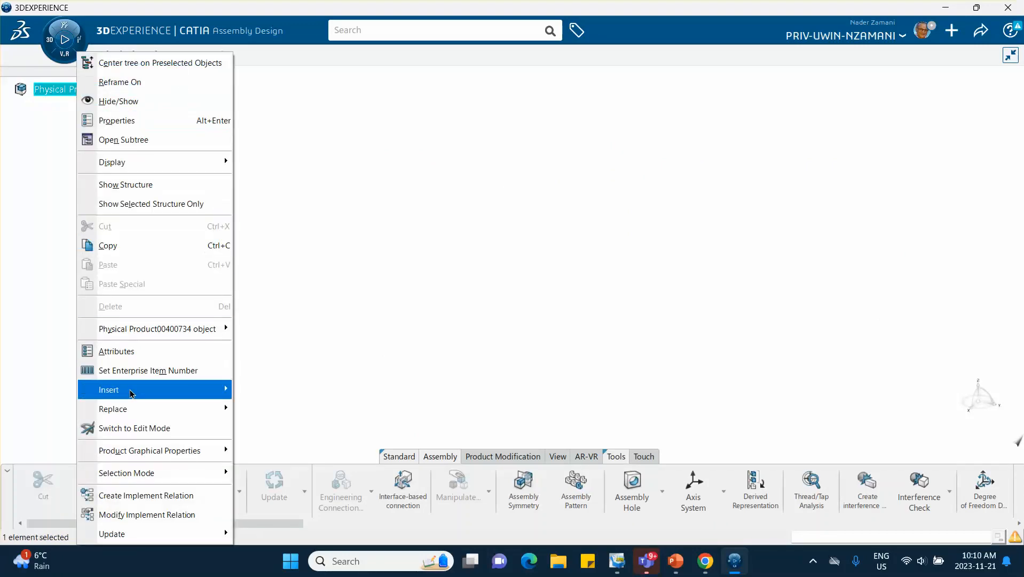
mouse_move(132, 393)
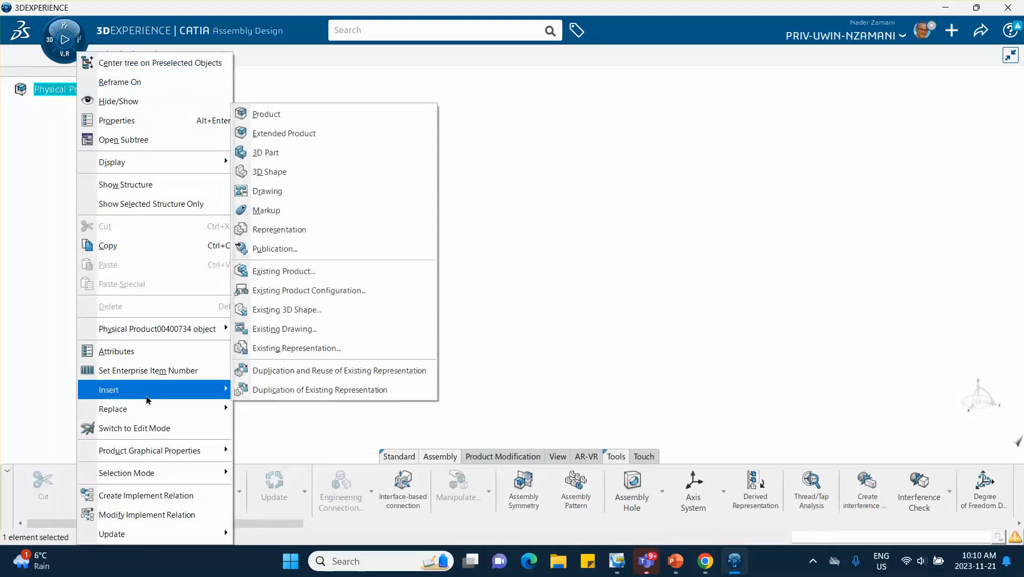
click(303, 153)
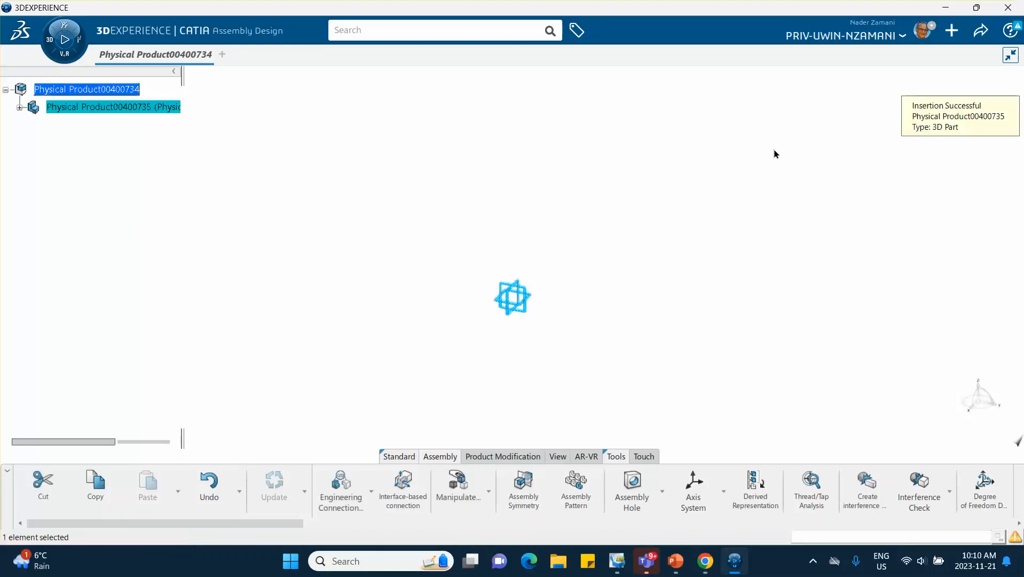
- Switch to PowerPoint and examine the dimensioned shaft and disk drawings on slide 3, then return to 3DEXPERIENCE
click(665, 549)
click(118, 332)
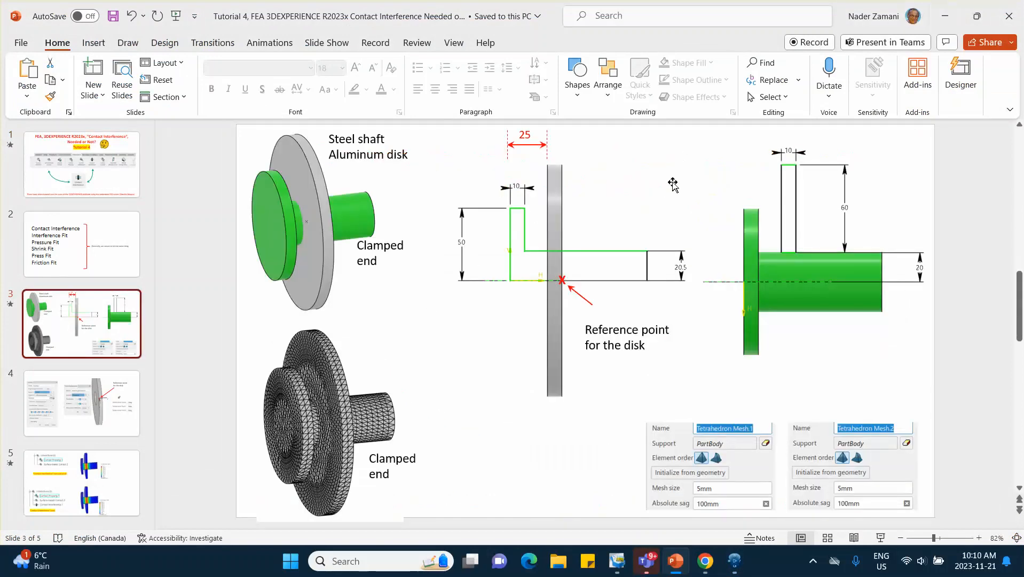
click(945, 14)
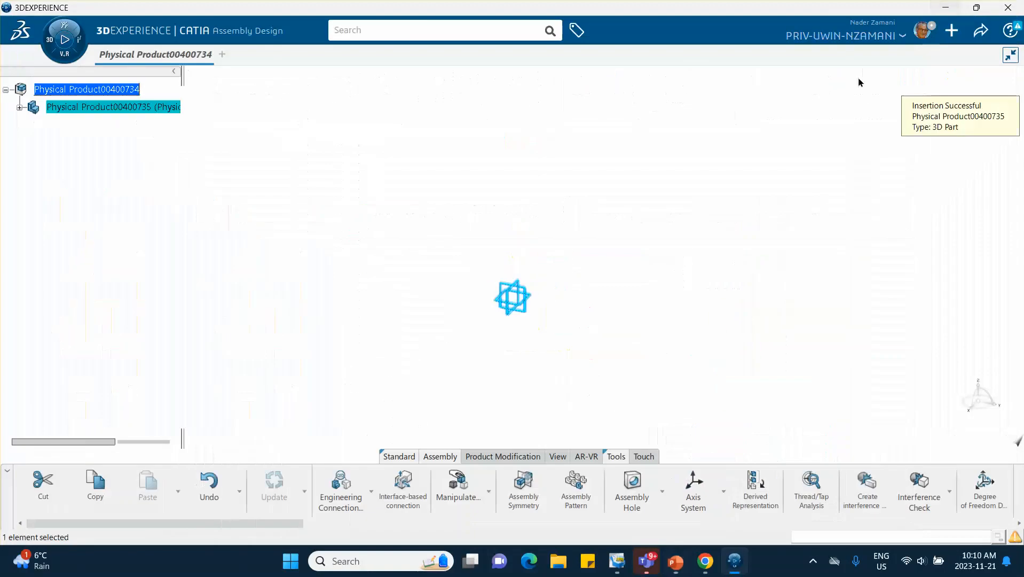
click(524, 289)
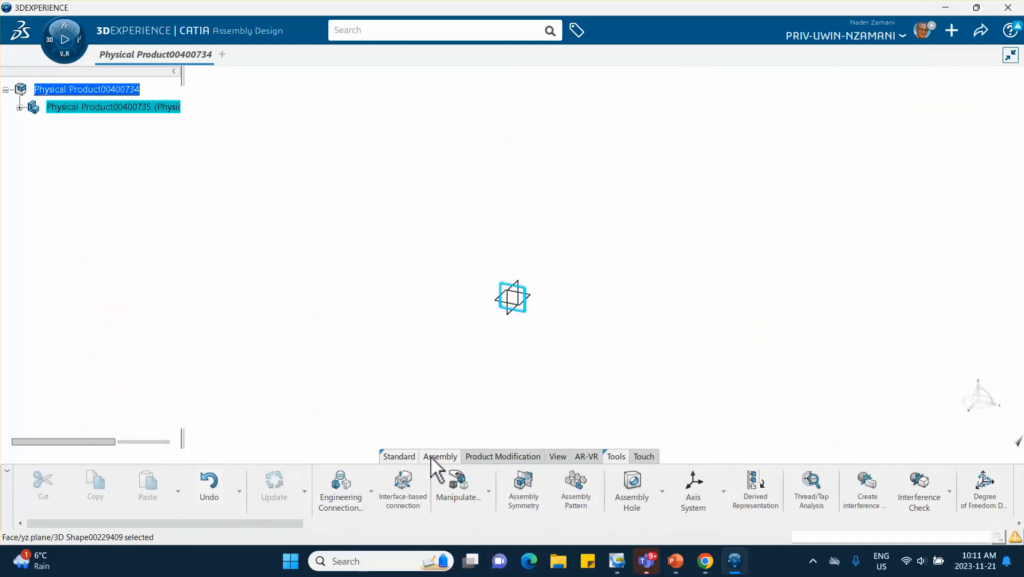
click(394, 457)
click(366, 378)
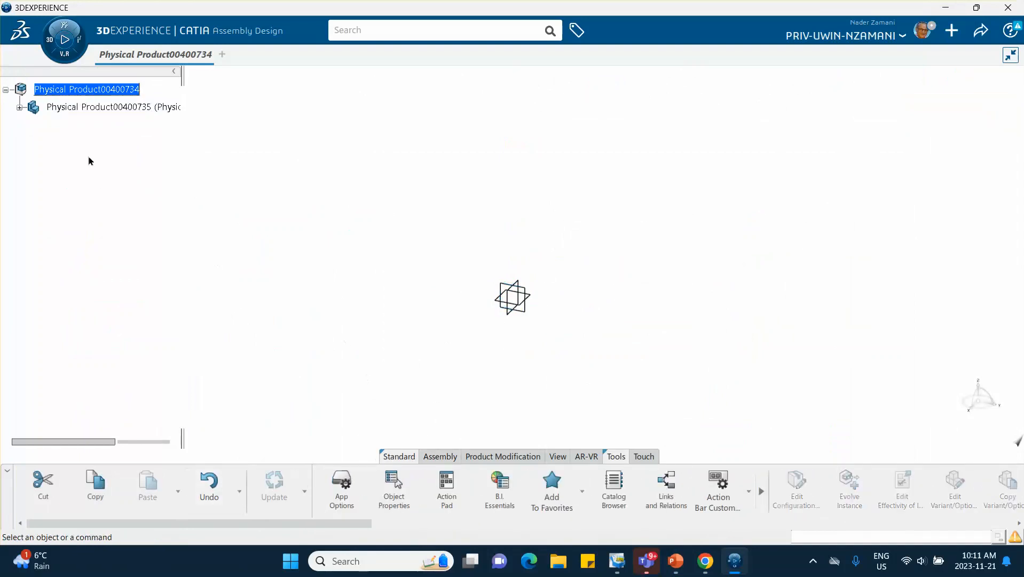
- Open the inserted part's 3D shape for editing and start a positioned sketch on its yz plane
click(19, 108)
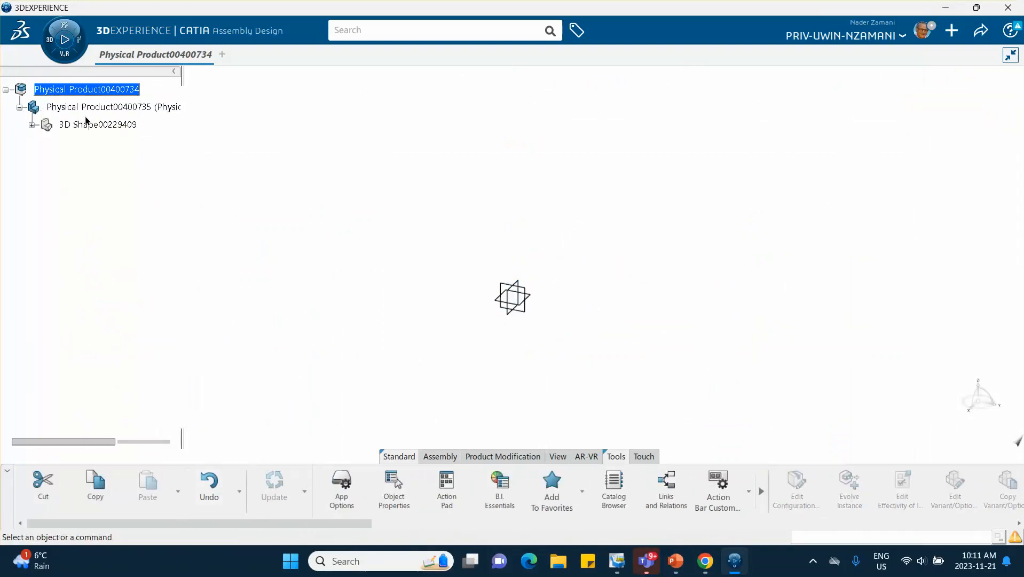
click(88, 125)
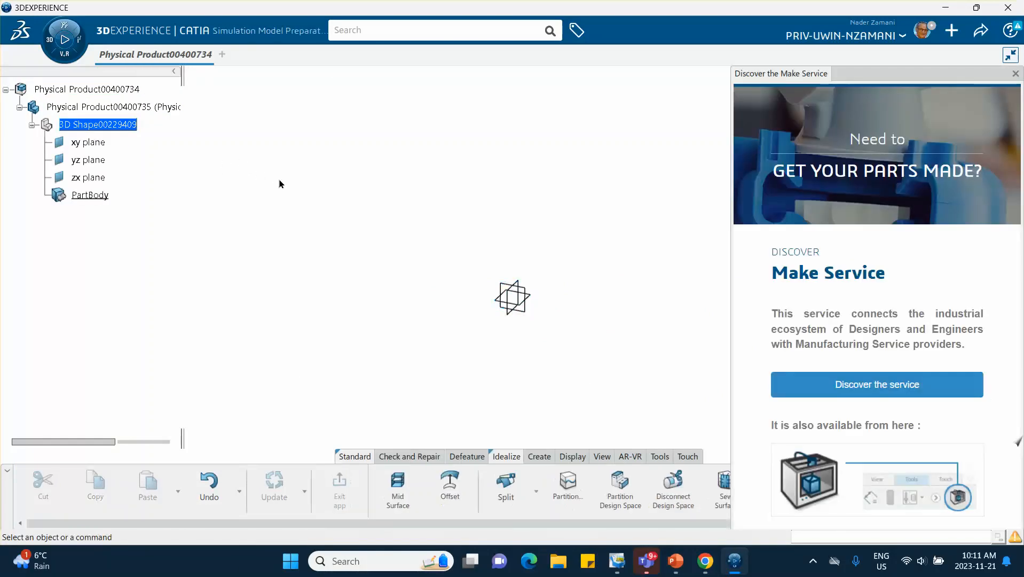
click(1015, 74)
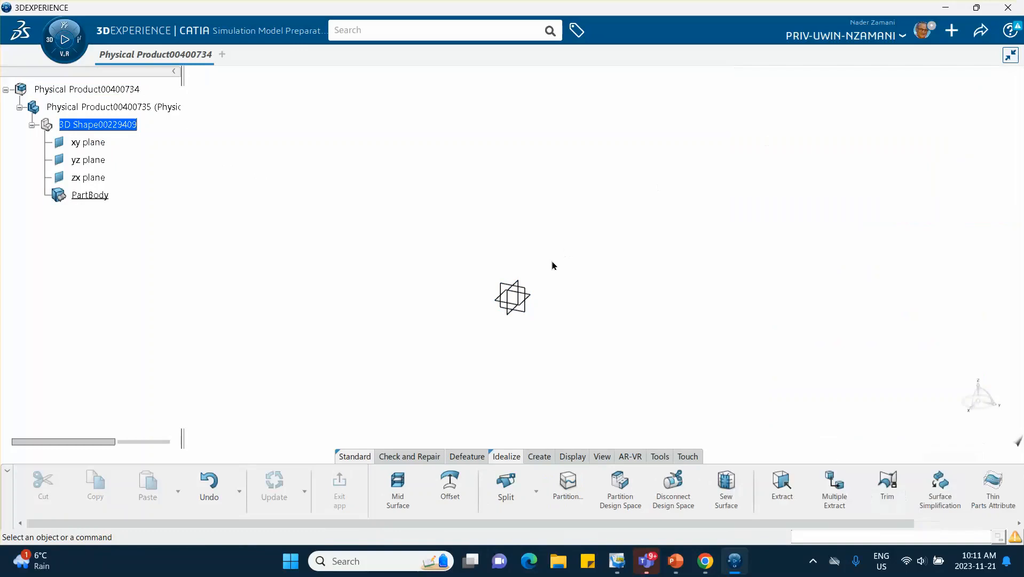
click(526, 290)
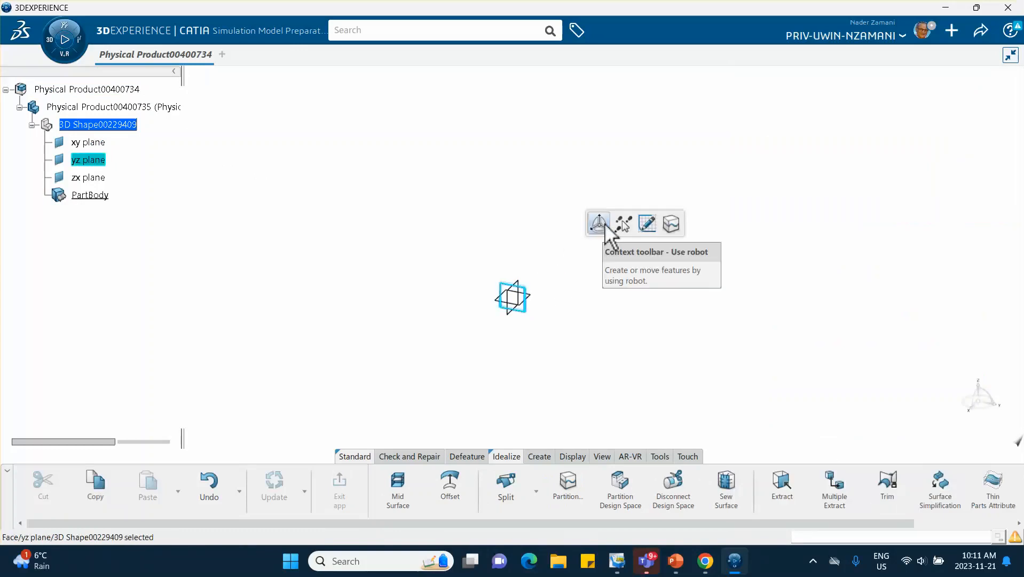
click(646, 223)
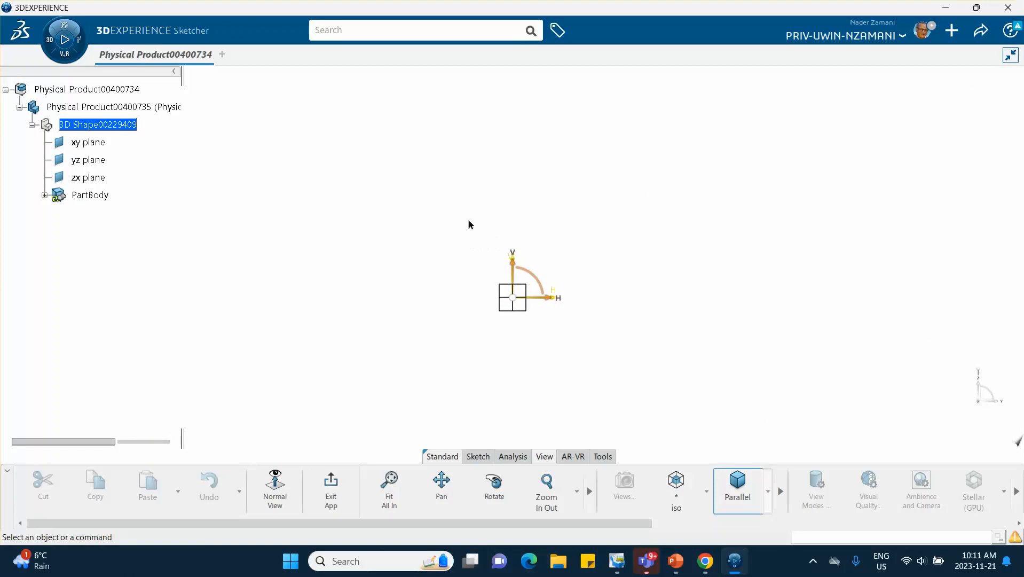
- Sketch an open L-shaped profile from the origin: about 60 mm high, 17 mm wide flange, shaft 15 mm high ending on the H axis at 84 mm
mouse_move(470, 224)
middle_down()
mouse_move(366, 208)
mouse_move(361, 217)
middle_up()
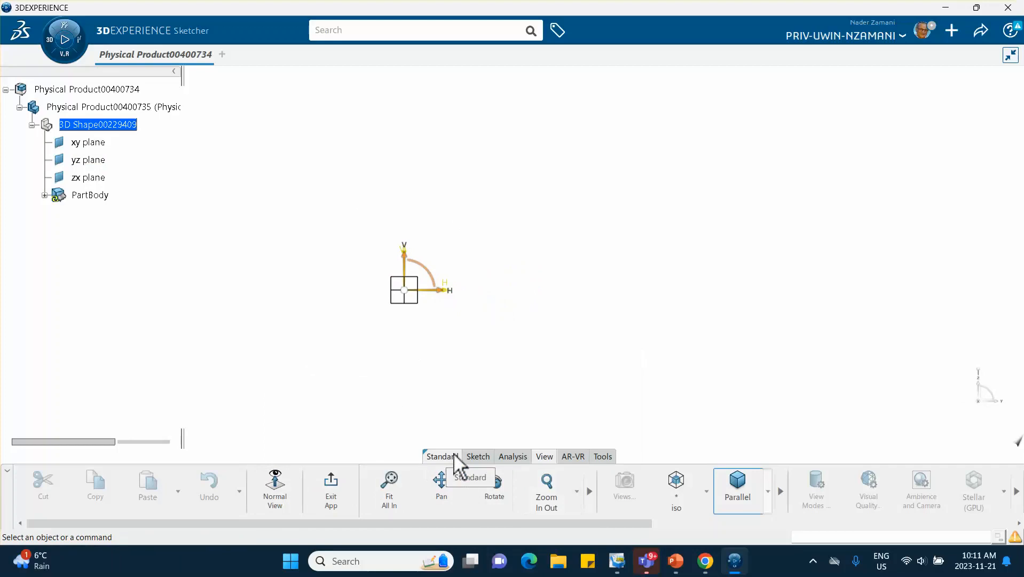
click(469, 456)
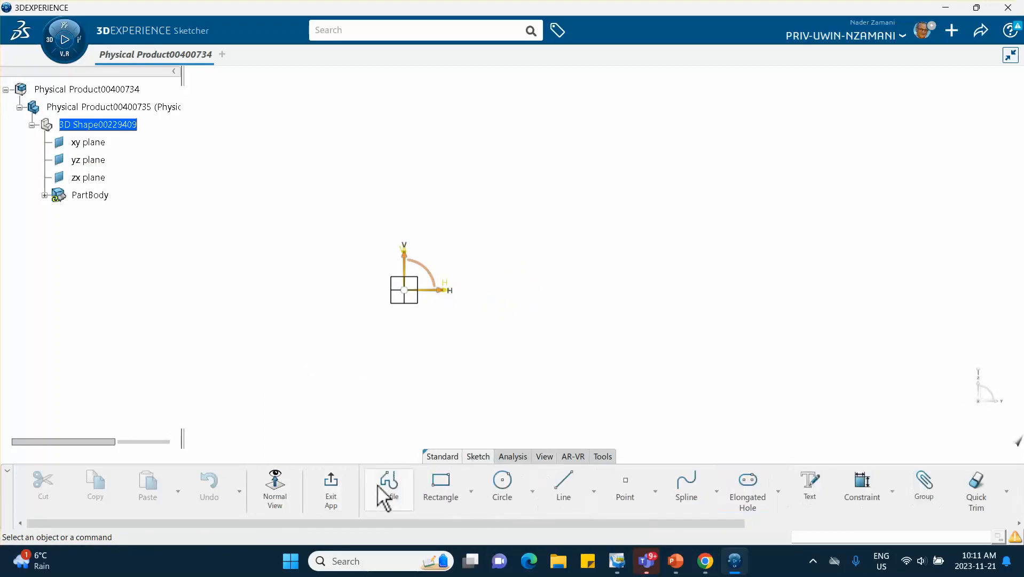
click(390, 487)
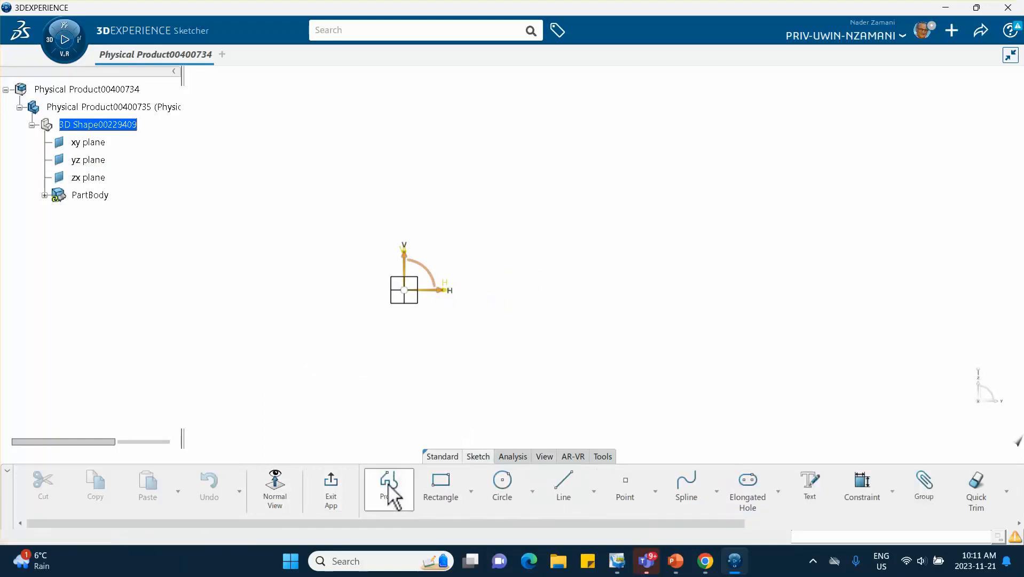
click(405, 290)
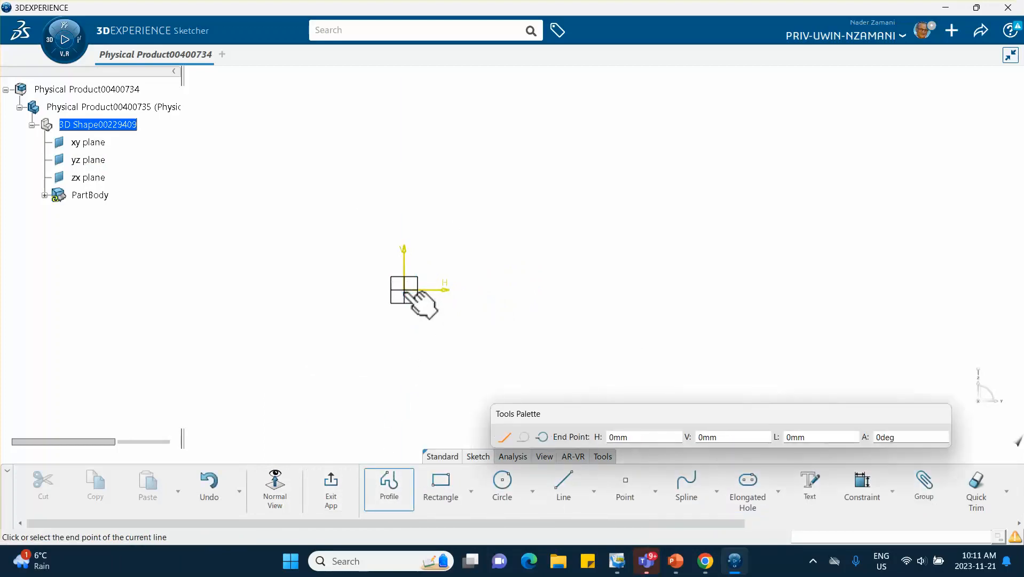
click(404, 185)
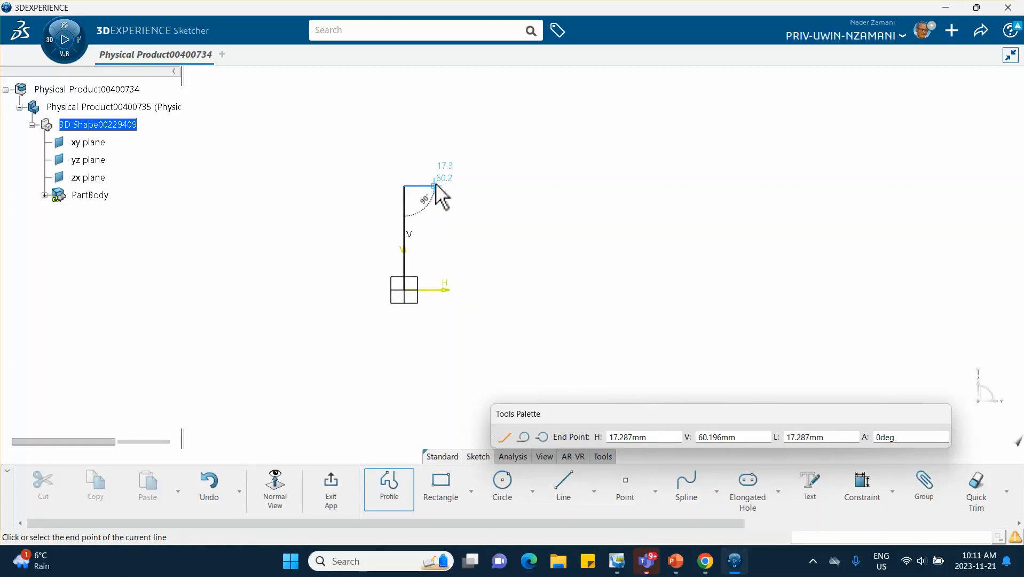
click(435, 185)
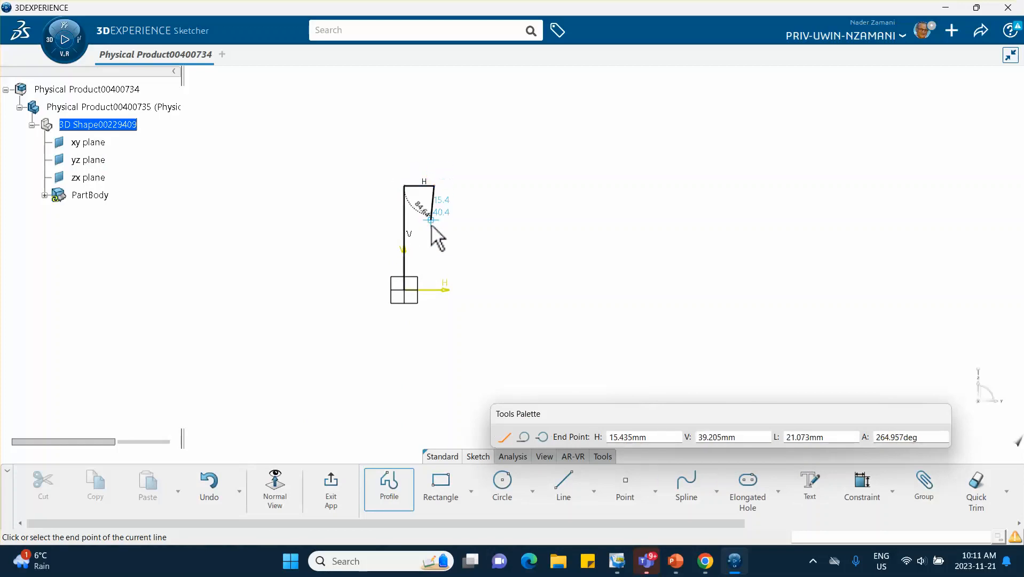
click(434, 263)
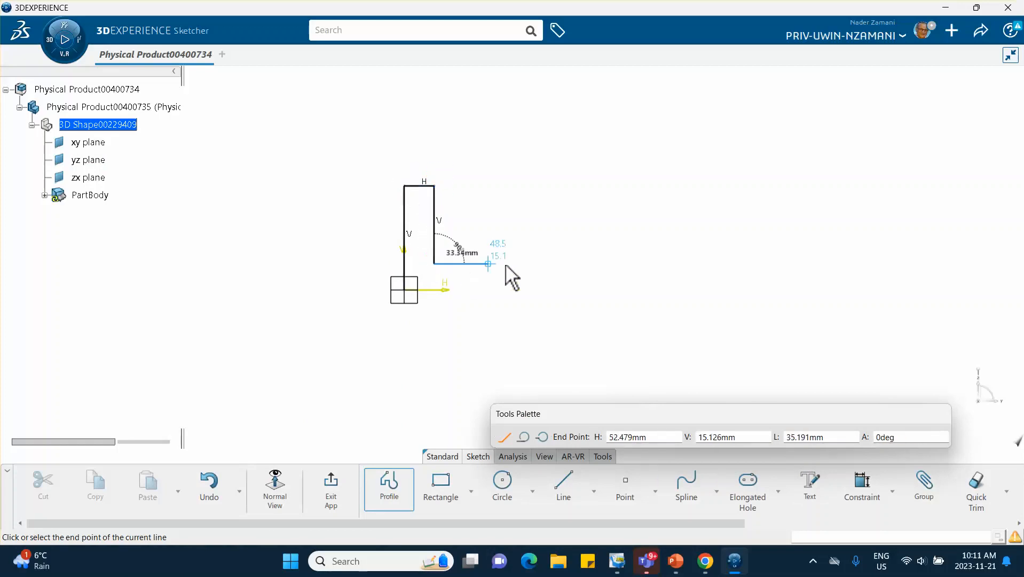
click(550, 264)
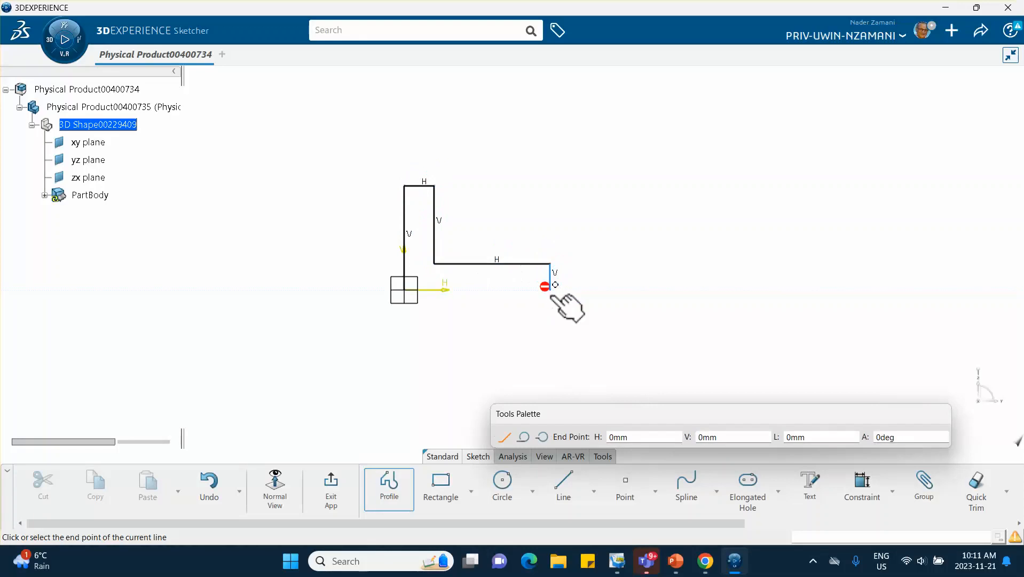
double_click(551, 290)
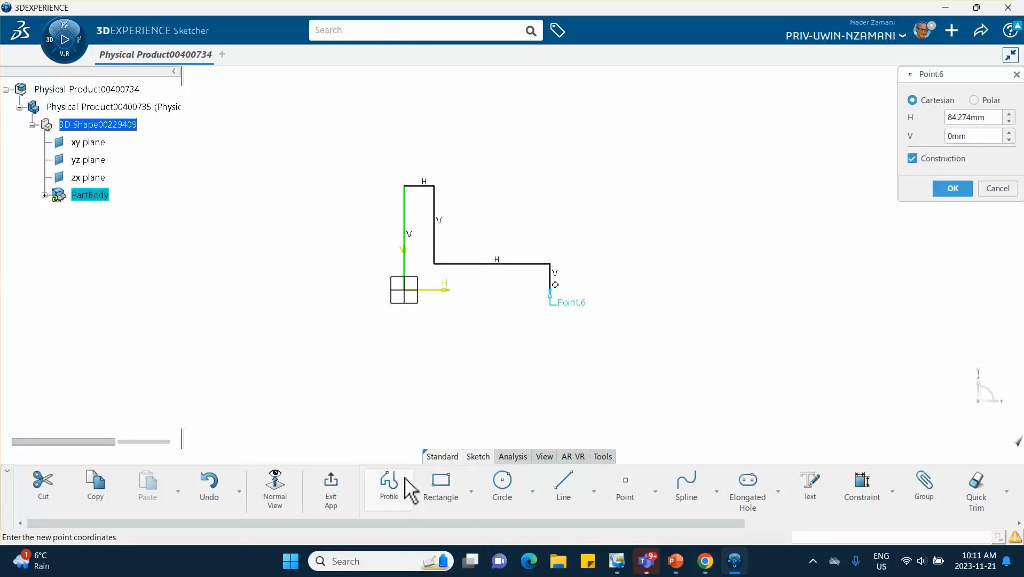
- Draw a horizontal sketch axis along the H direction through the origin, starting at about H = -21 mm, as the revolution axis
click(593, 491)
click(574, 451)
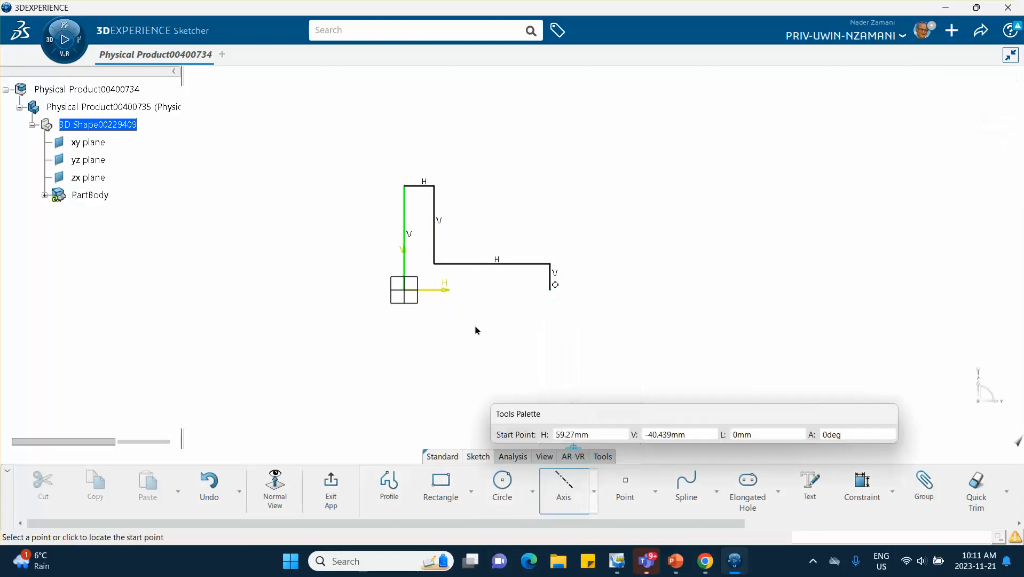
click(368, 289)
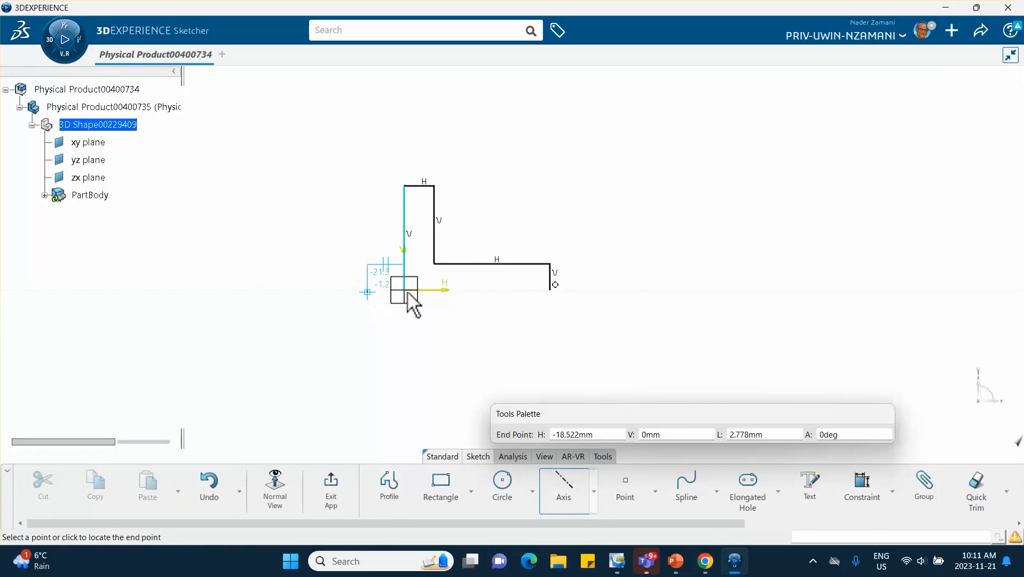
click(520, 290)
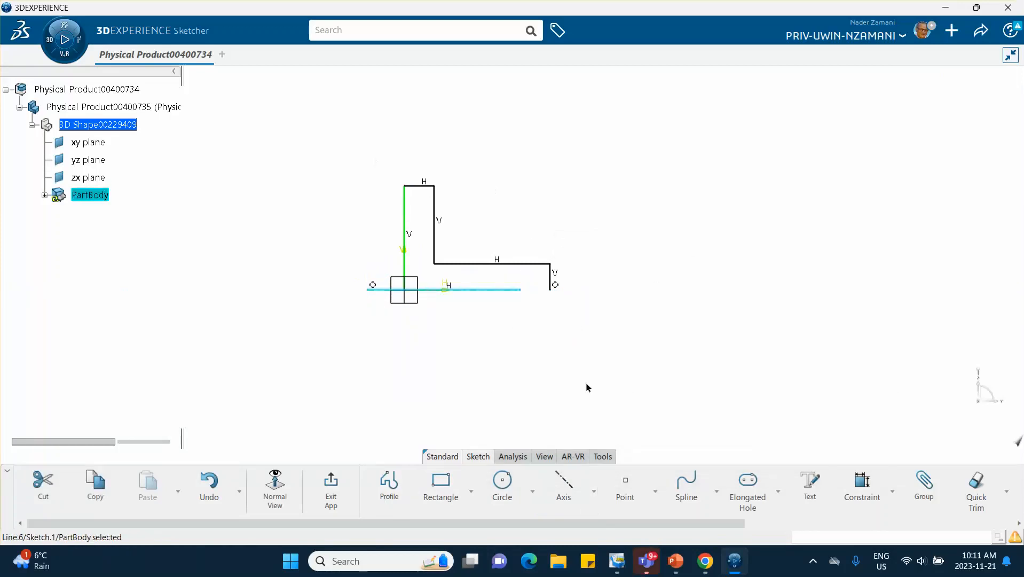
click(548, 366)
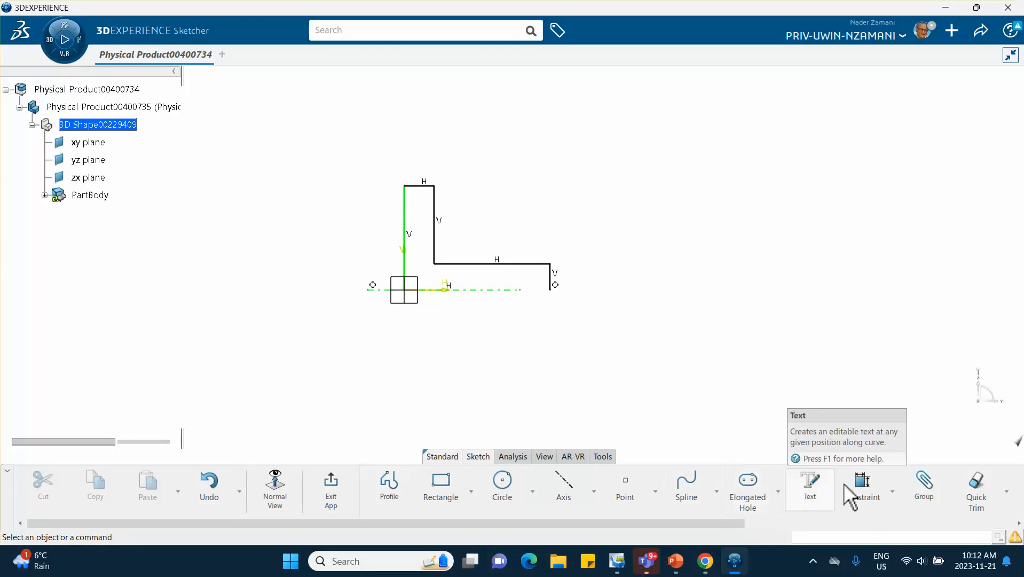
- Constrain the length of the profile's vertical edge at the origin to 50 mm
click(863, 486)
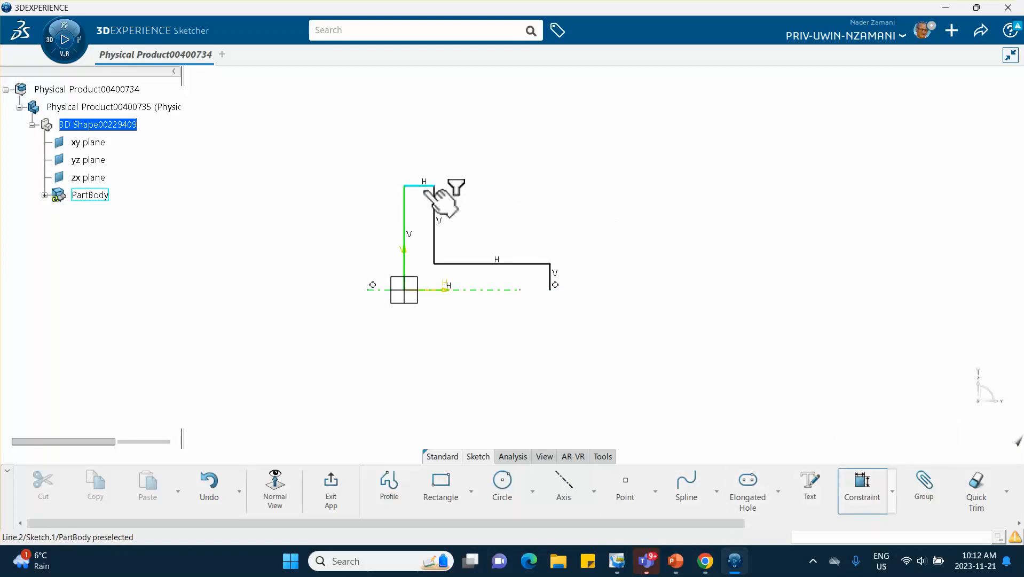
click(407, 219)
click(372, 232)
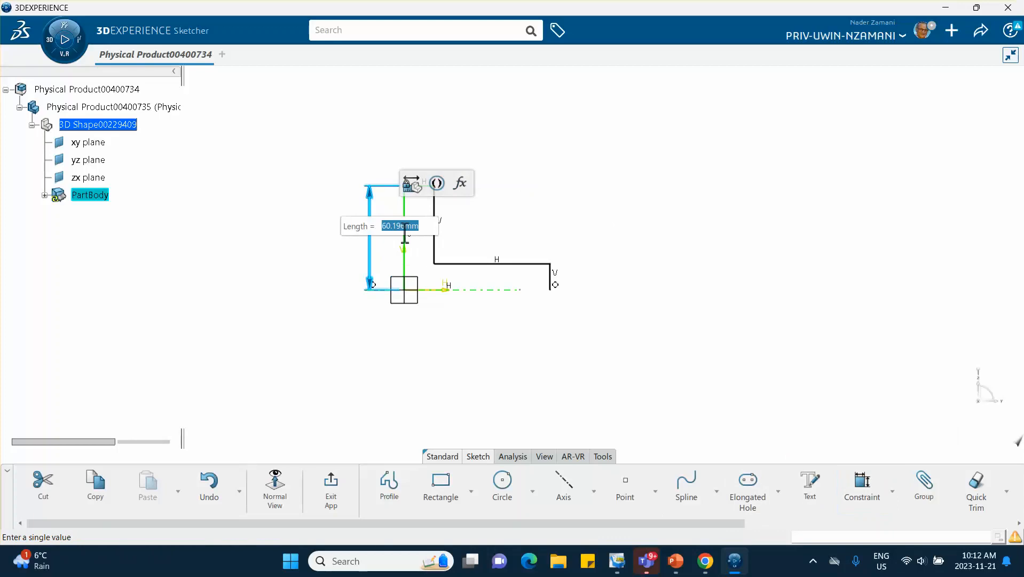
text(50)
key(Return)
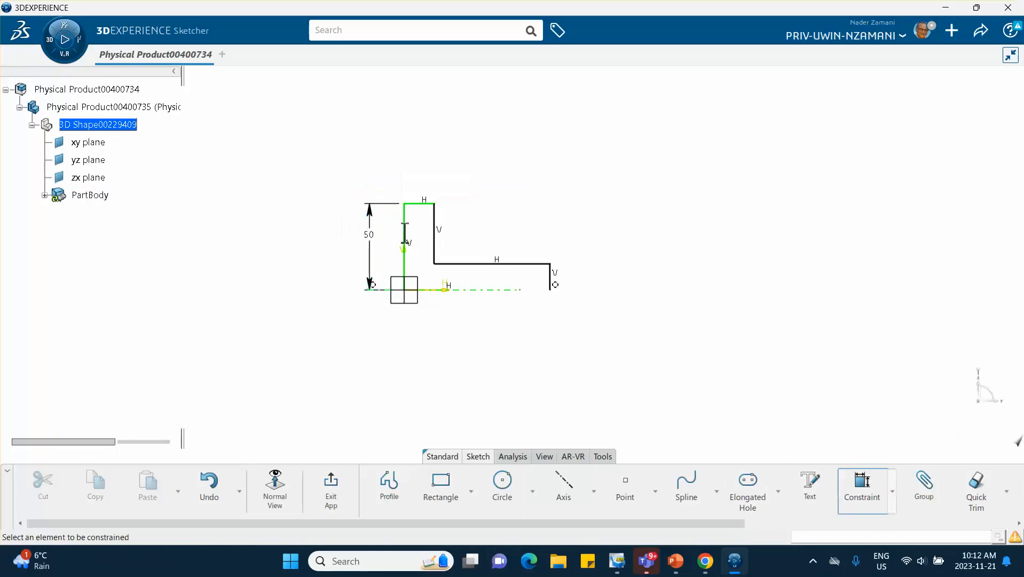
- Constrain the length of the flange's short upper horizontal edge to 10 mm
click(421, 204)
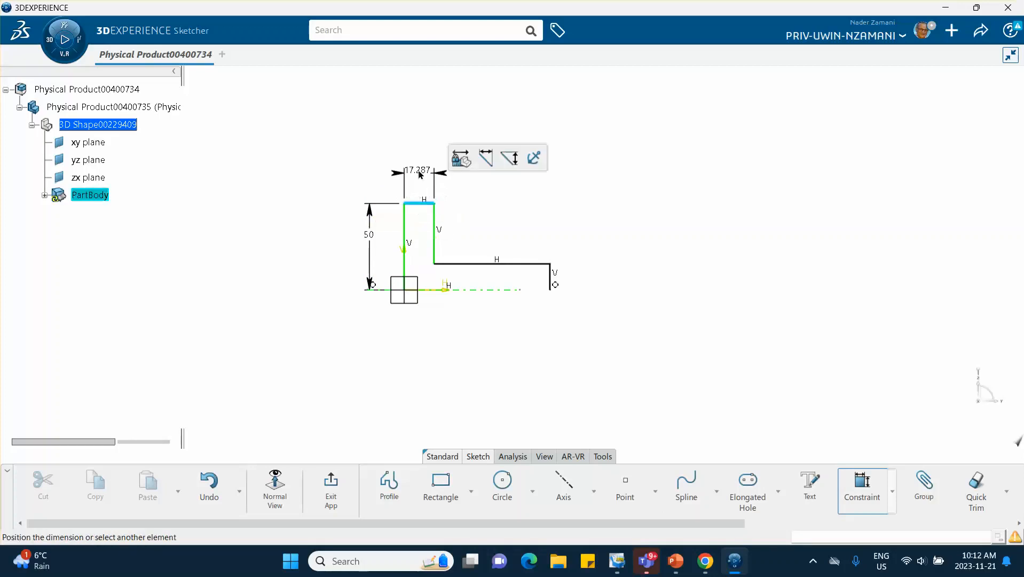
click(425, 175)
text(10)
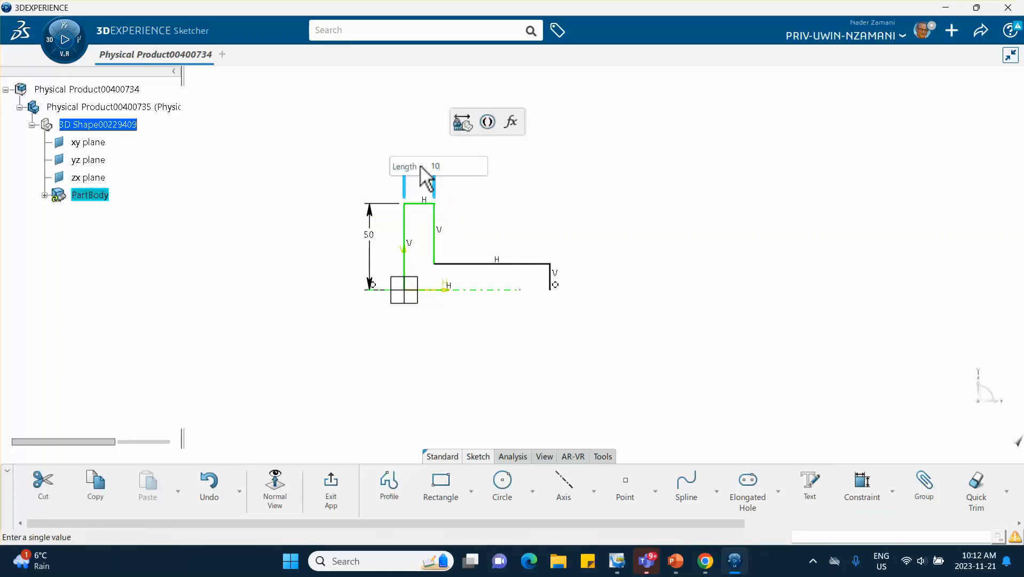
key(Return)
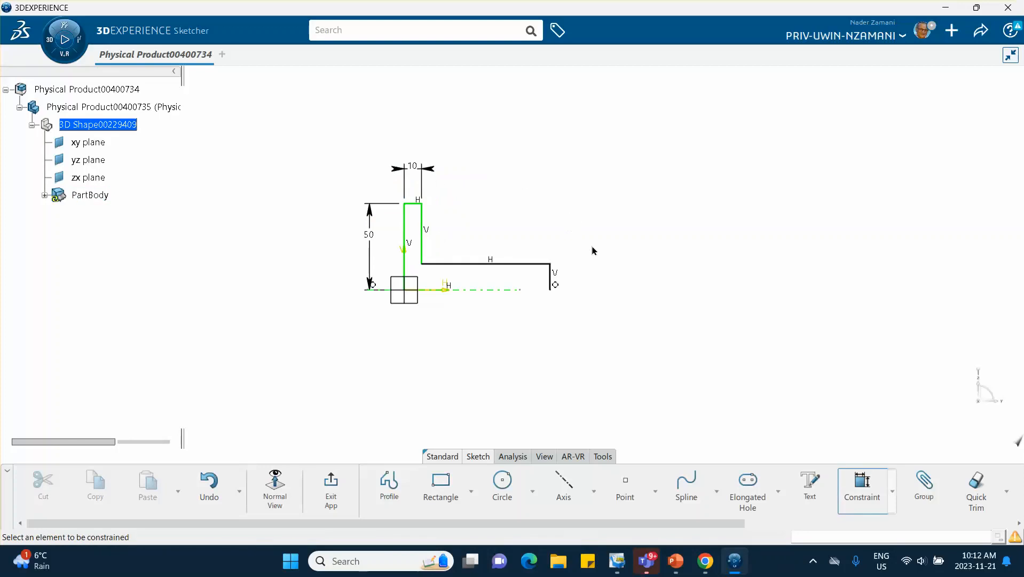
- Constrain the length of the vertical edge at the shaft's free end to 20.5 mm
click(551, 277)
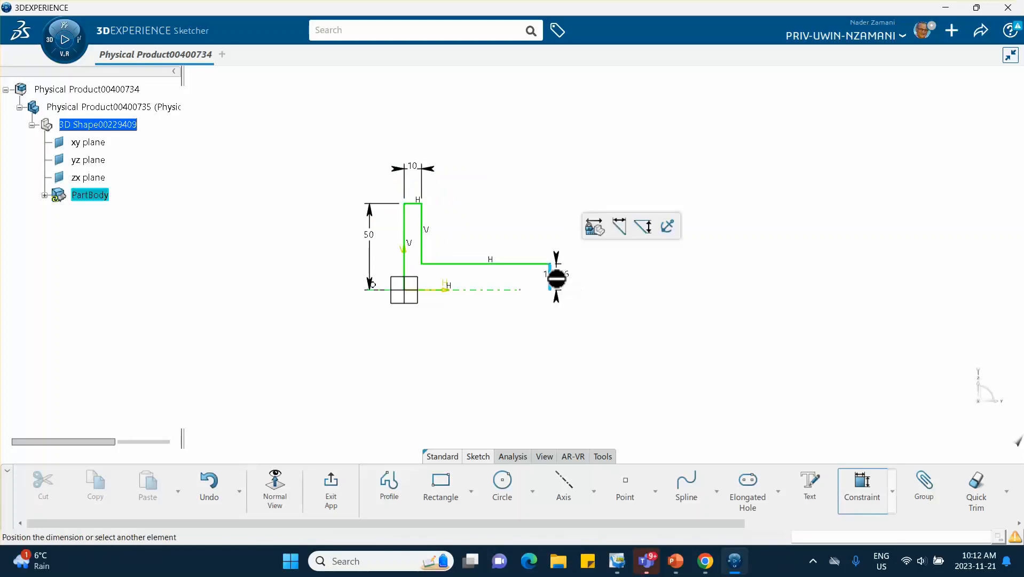
click(589, 275)
text(20.5)
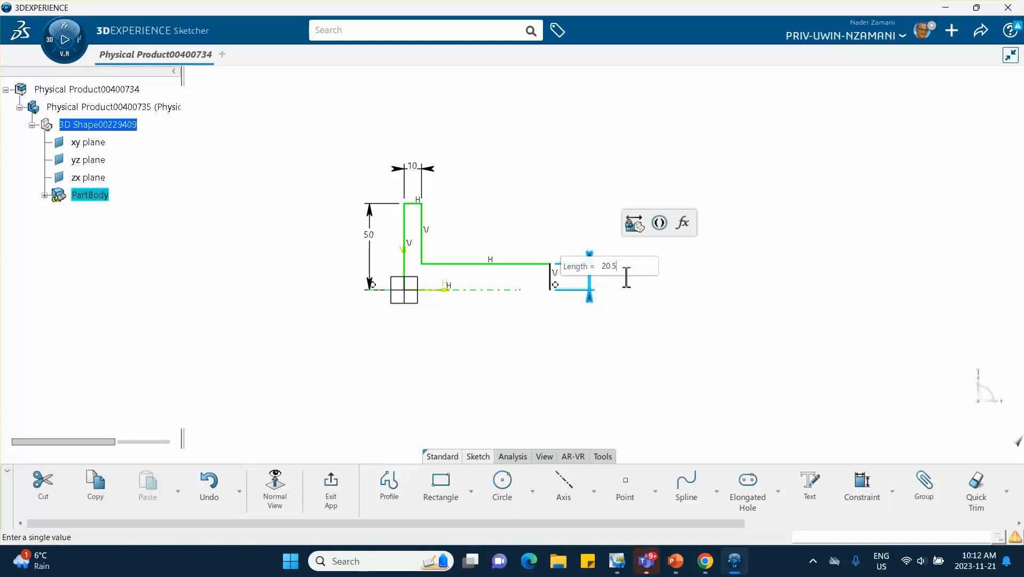
key(Return)
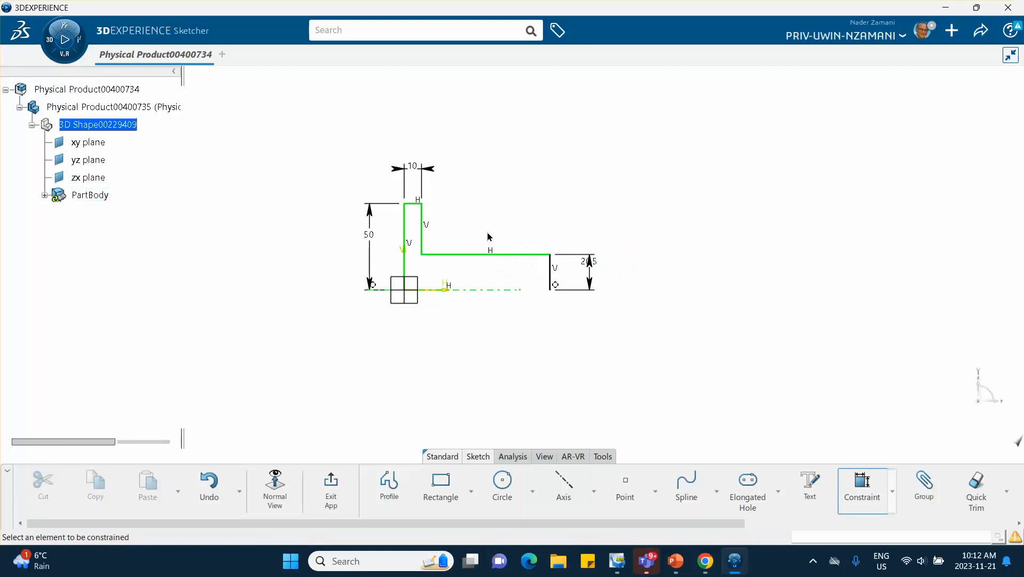
- Constrain the horizontal distance between the vertical edge at the origin and the shaft's end edge to 60 mm
click(405, 237)
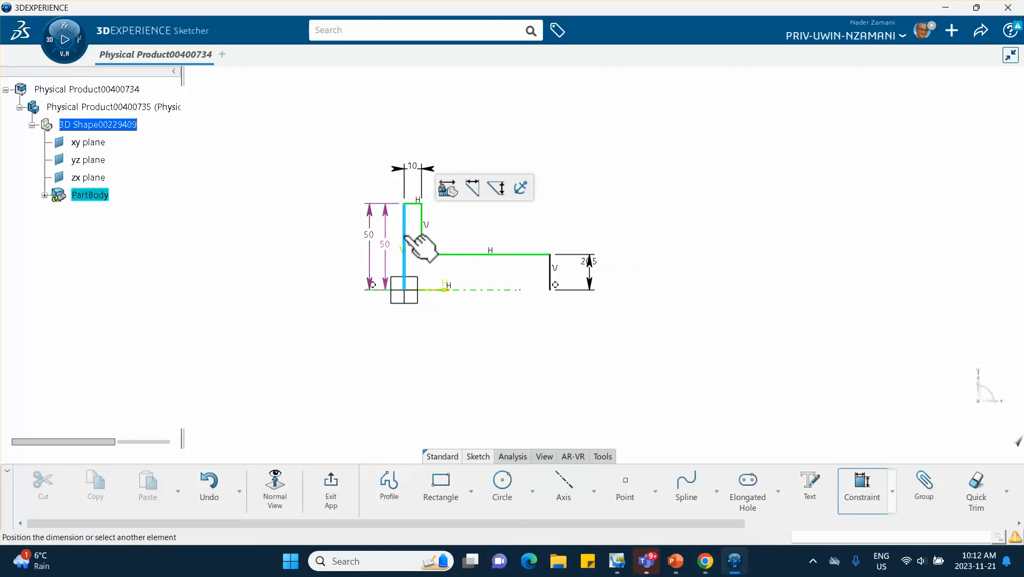
click(550, 279)
click(510, 334)
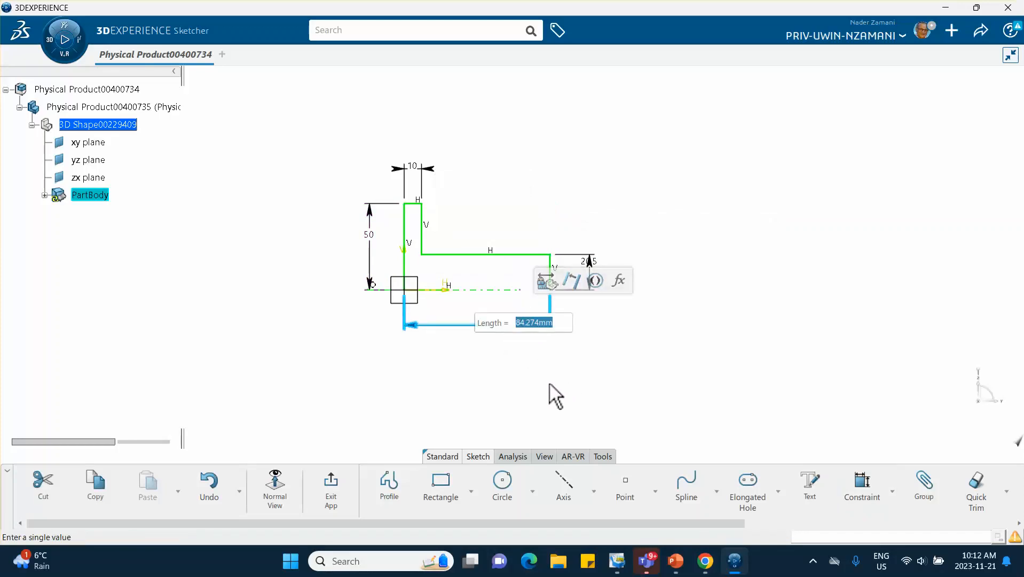
text(60)
key(Return)
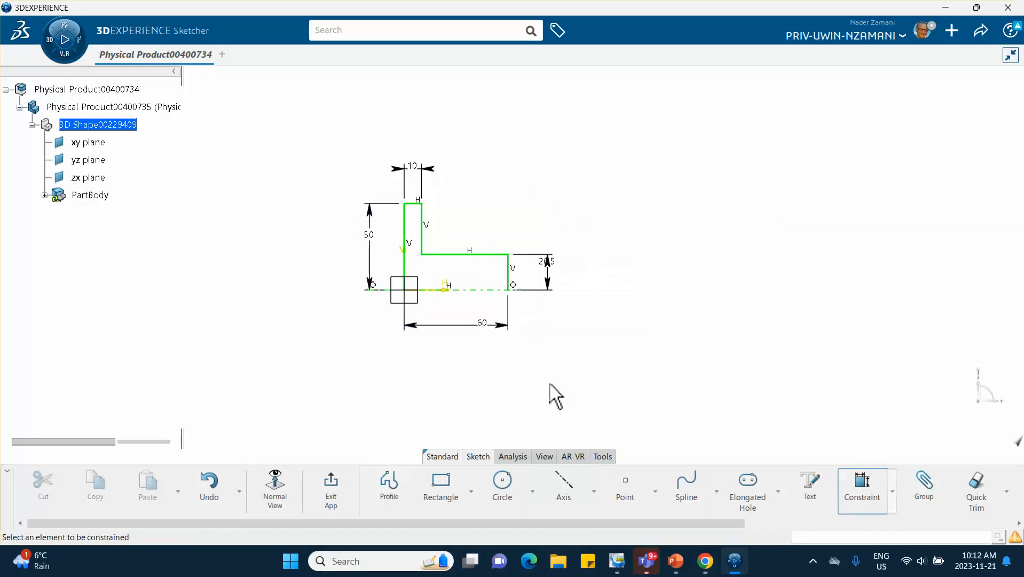
- Change the profile's overall horizontal length constraint to 80 mm
double_click(491, 327)
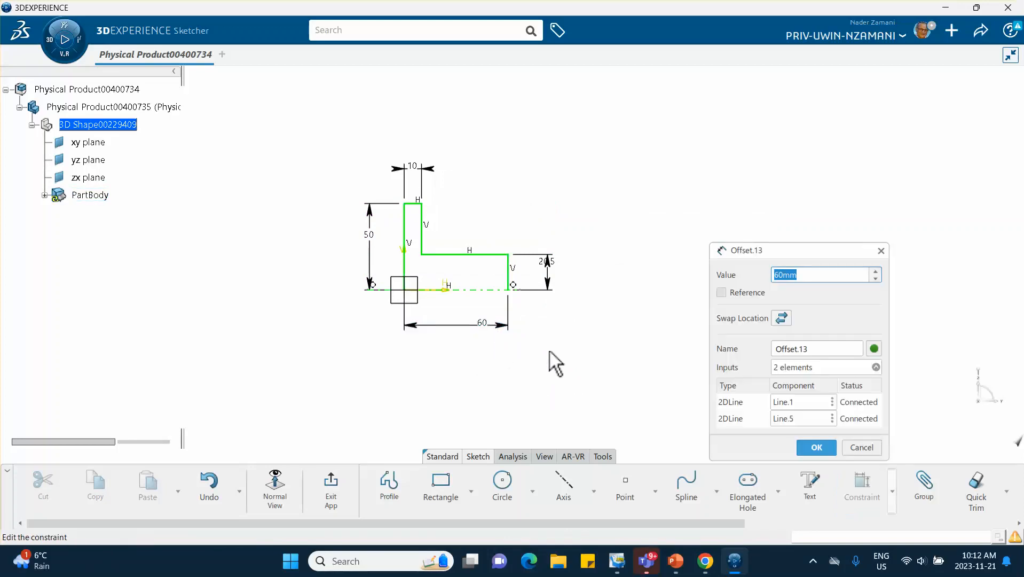
text(80)
key(Return)
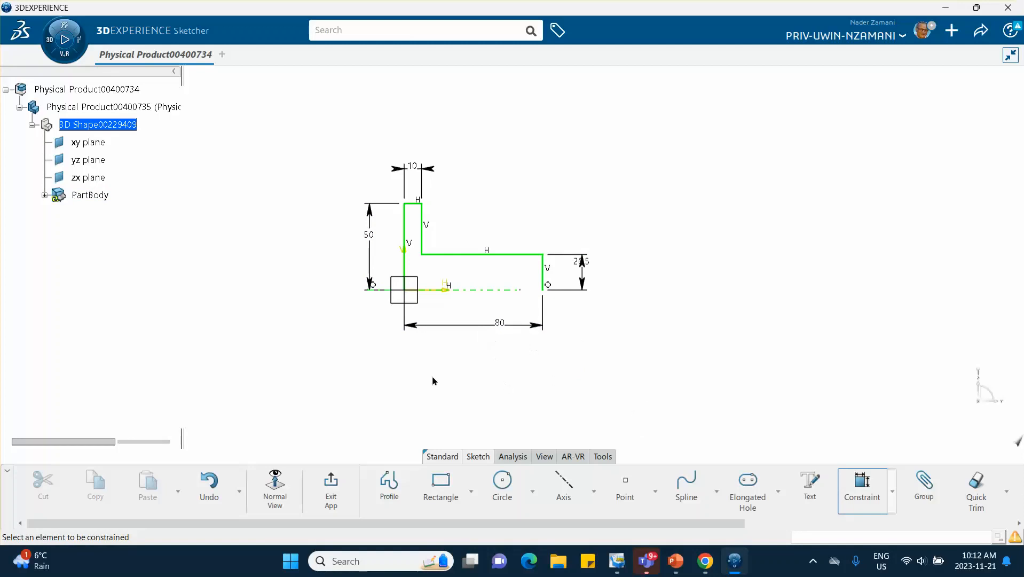
- Exit the profile sketch and switch to the Part Design app
click(331, 488)
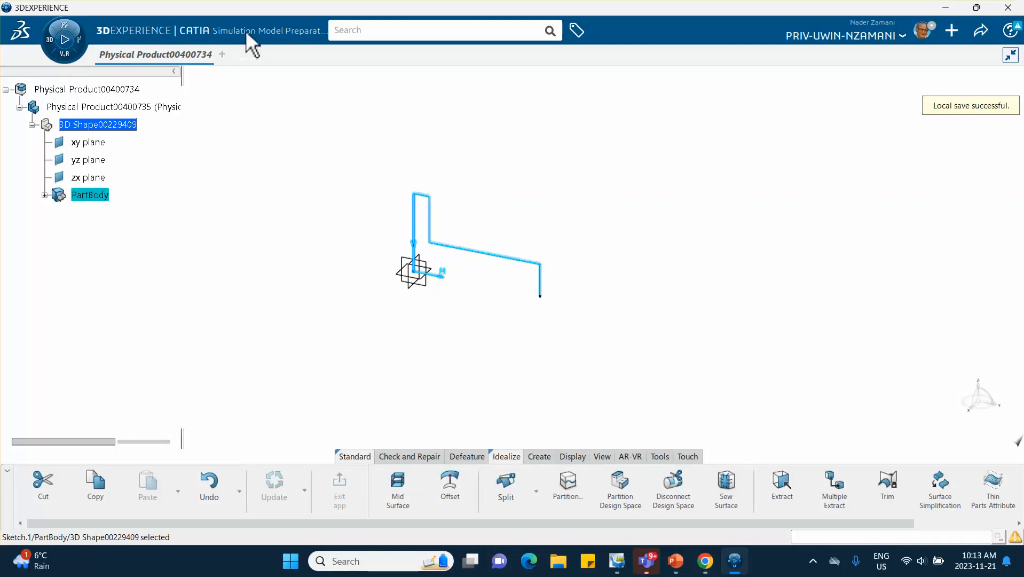
click(50, 42)
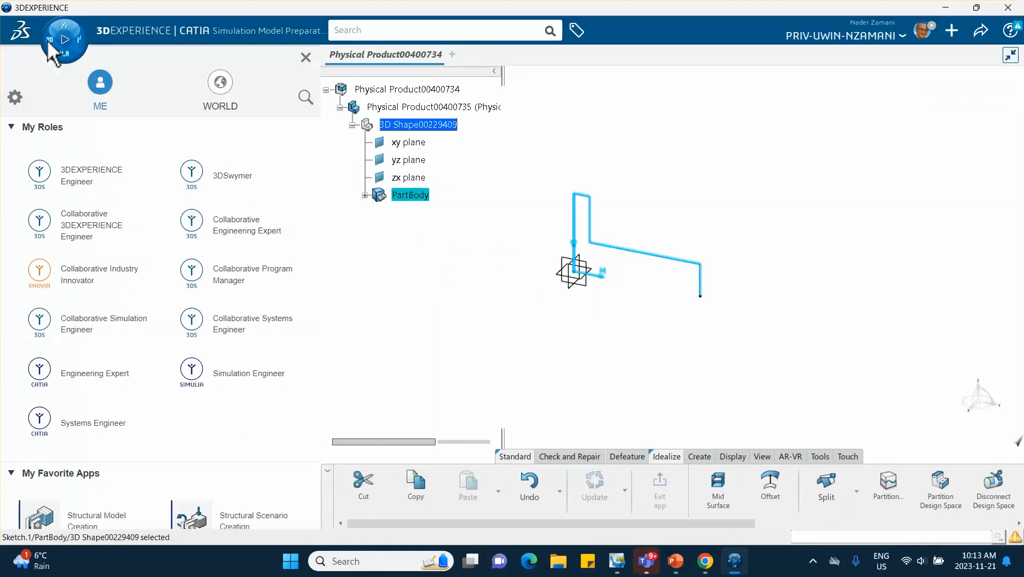
scroll(202, 394, down, 3)
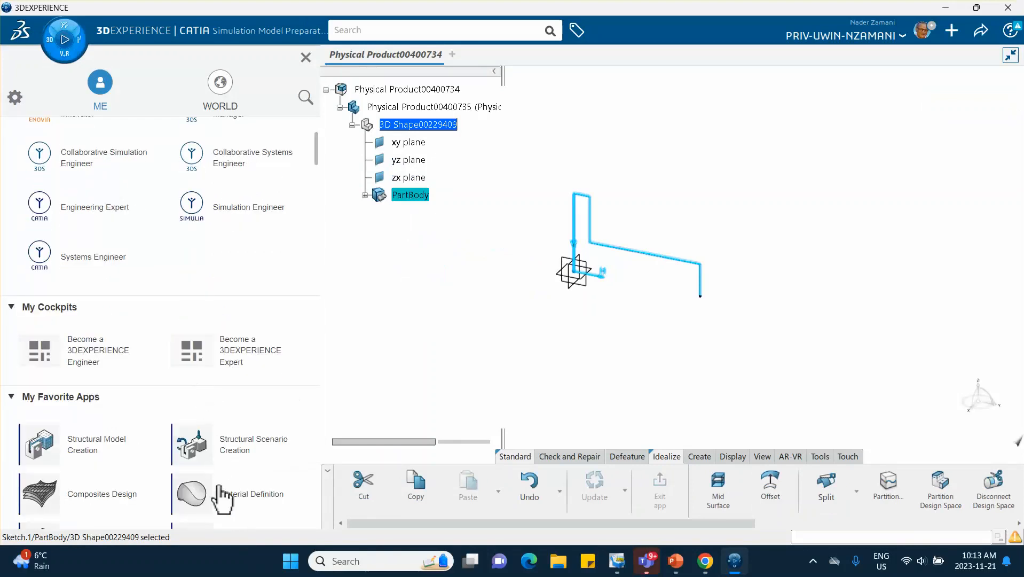
scroll(240, 478, down, 1)
click(222, 487)
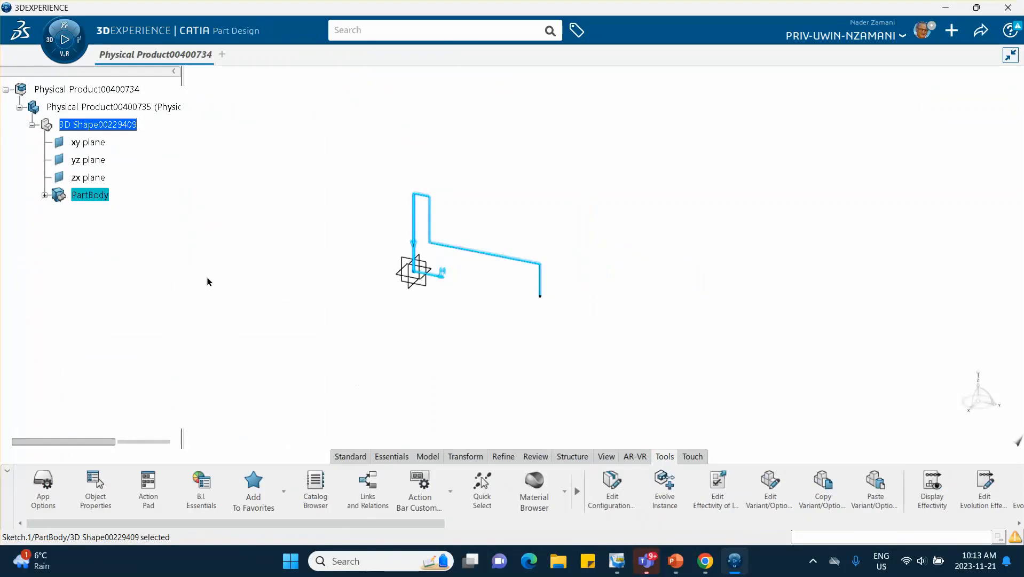
- Revolve the profile sketch 360 degrees about its sketch axis with the Shaft feature
click(382, 457)
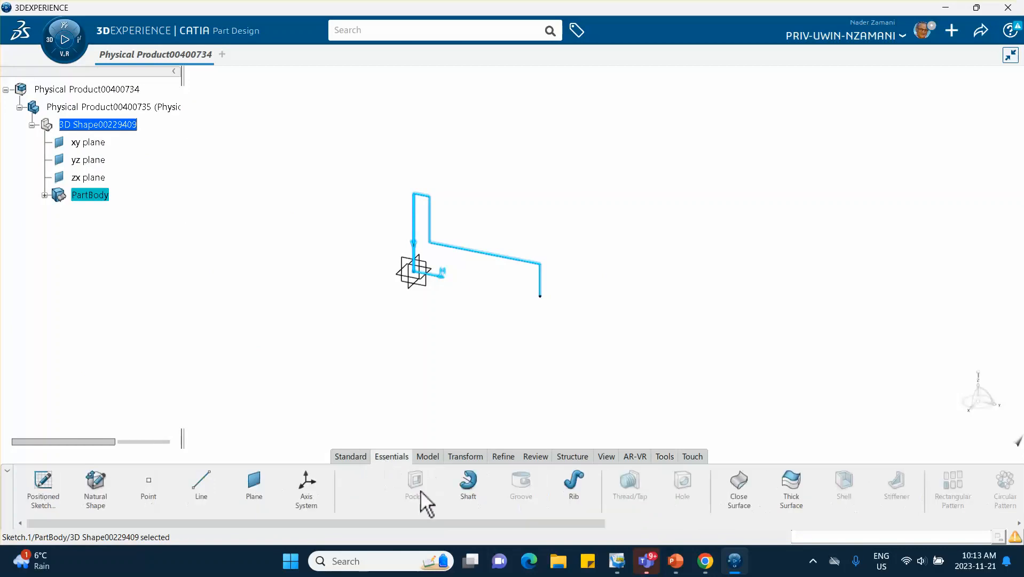
click(469, 489)
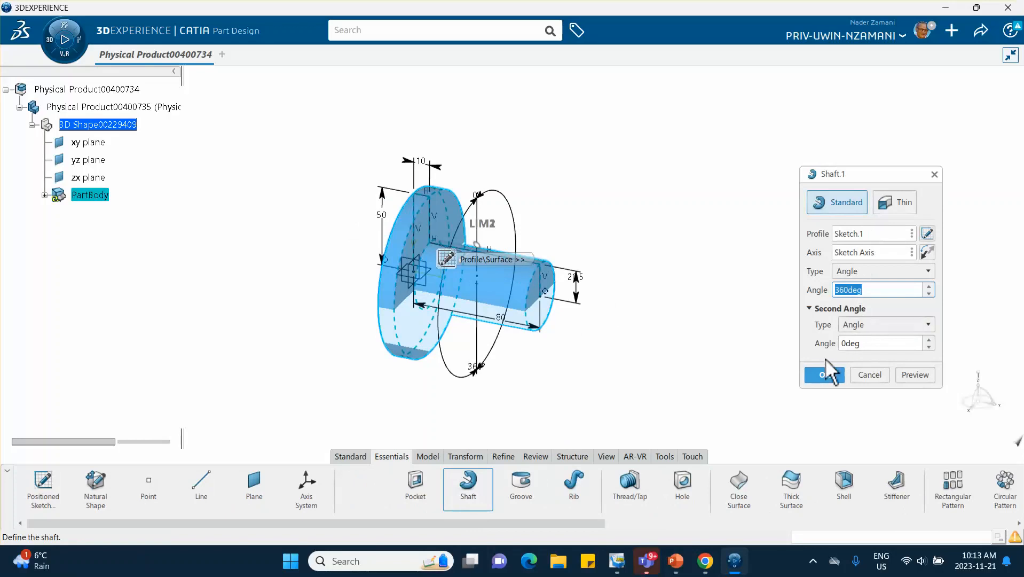
click(829, 380)
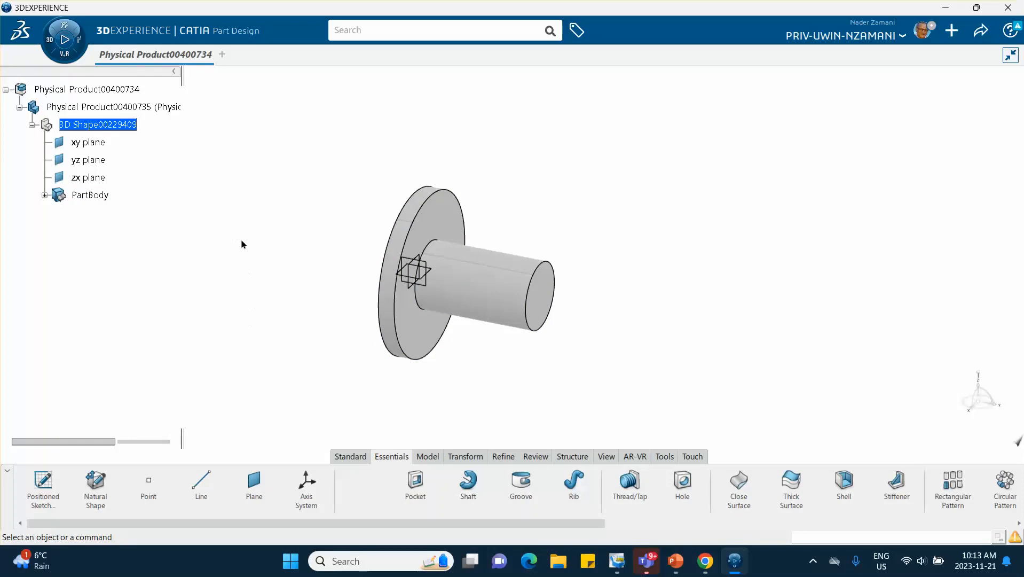
- Create a core material named Steel_Shaft_Nov_21_2023 with the Simulation domain and refresh the material browser results
click(666, 456)
click(564, 491)
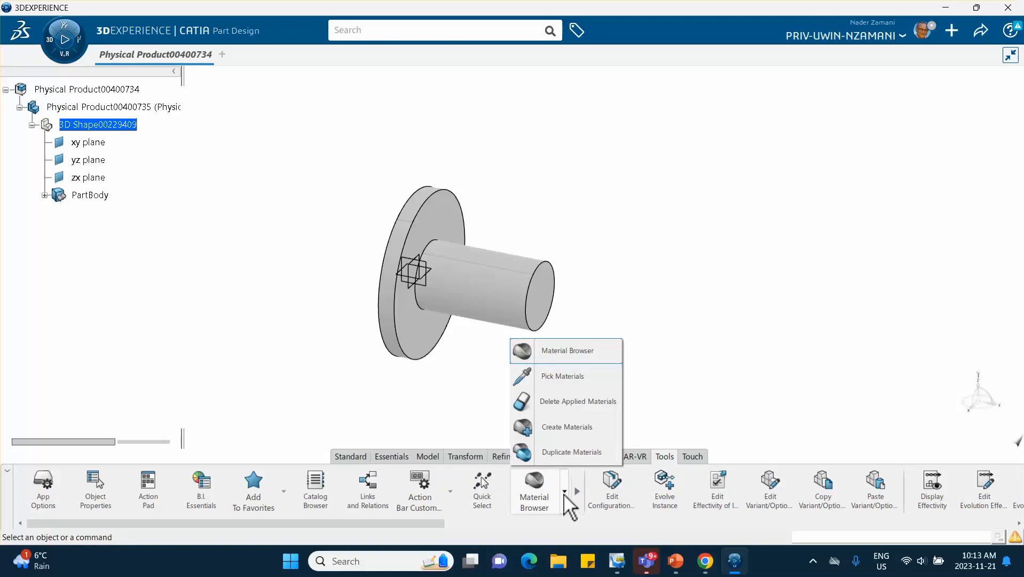
click(561, 434)
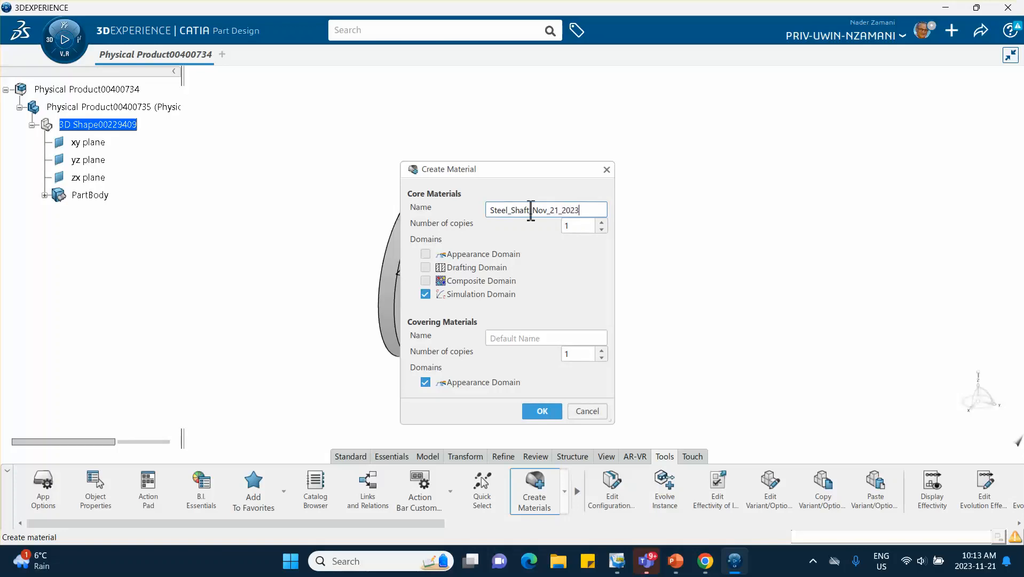
click(540, 411)
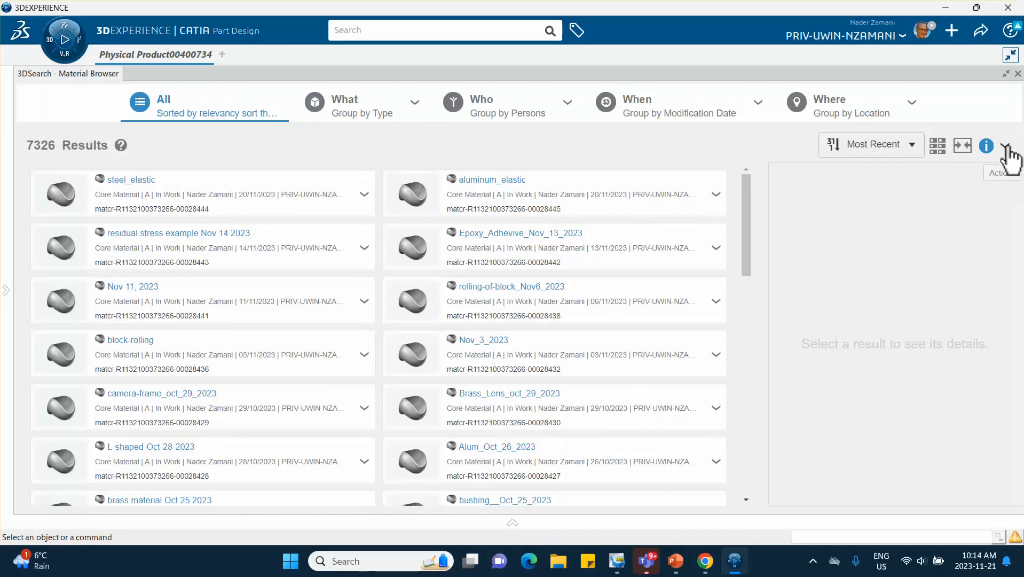
click(1007, 148)
click(958, 175)
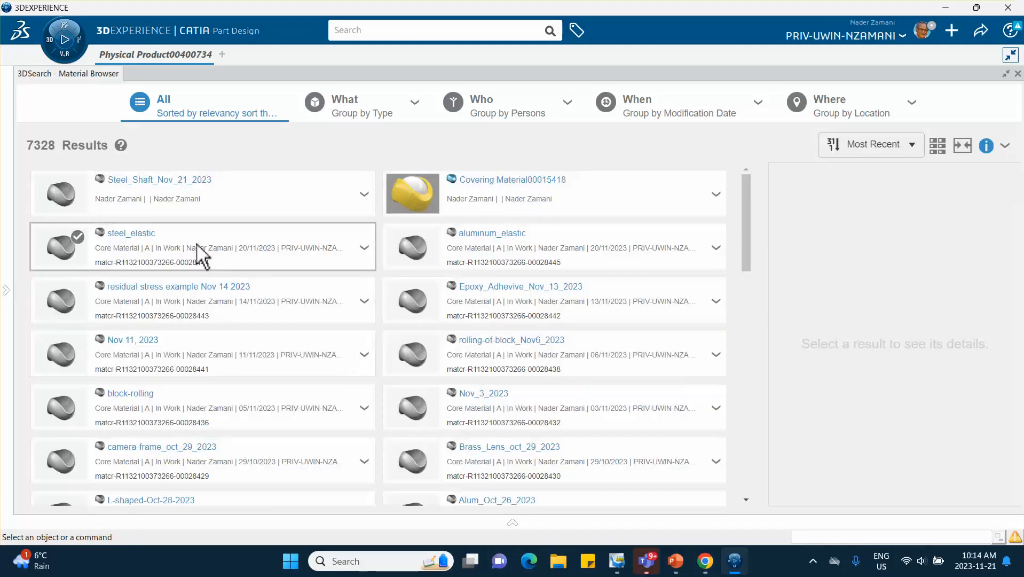
- Apply the Steel_Shaft_Nov_21_2023 material to the shaft part Physical Product00400735
click(365, 195)
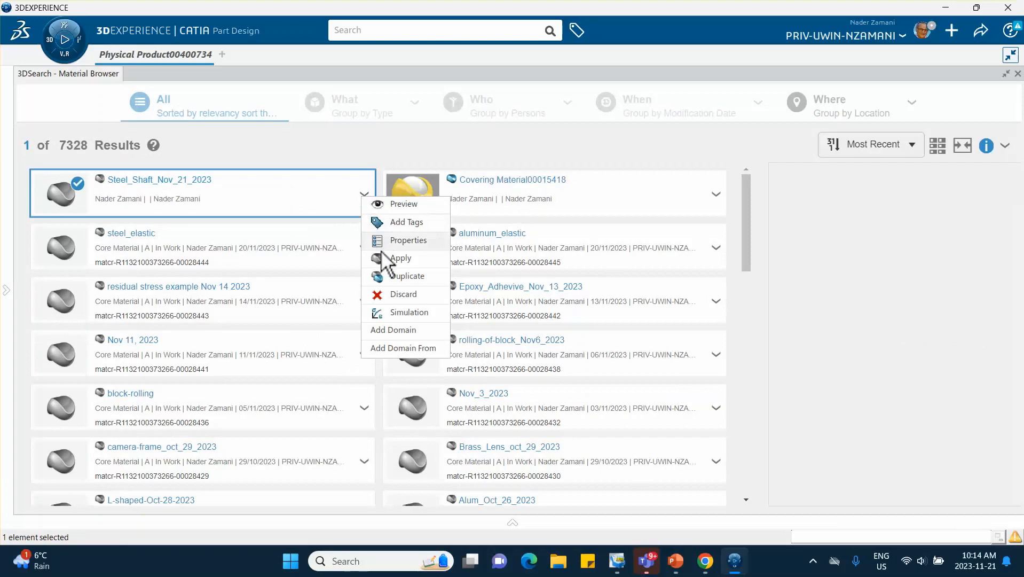
click(389, 258)
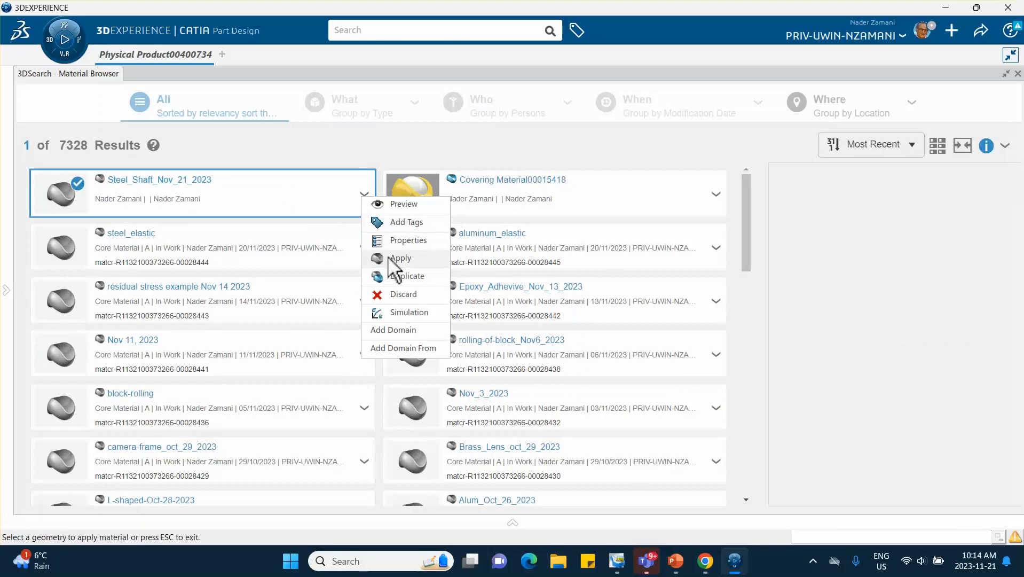
click(1017, 73)
click(117, 108)
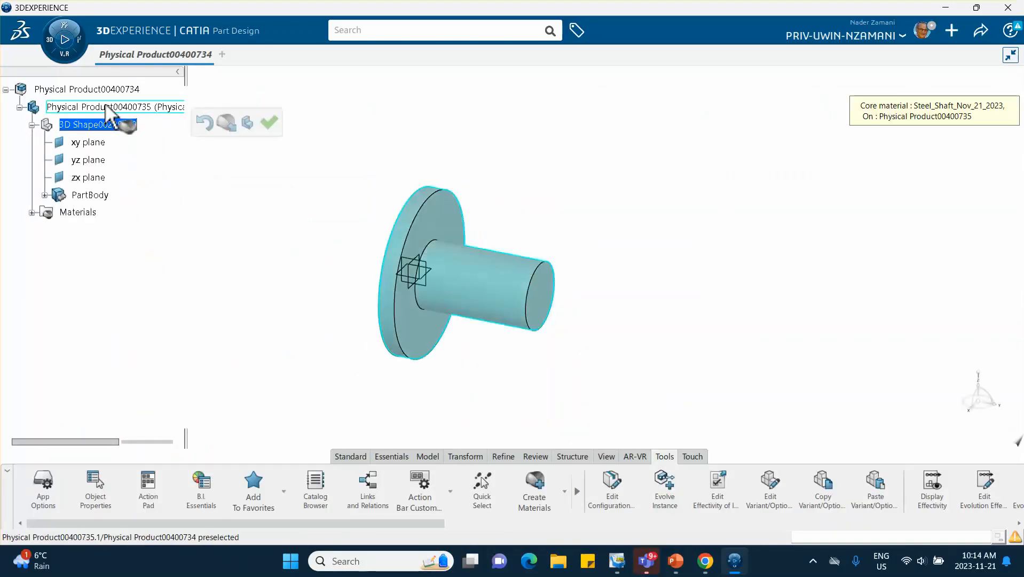
click(269, 124)
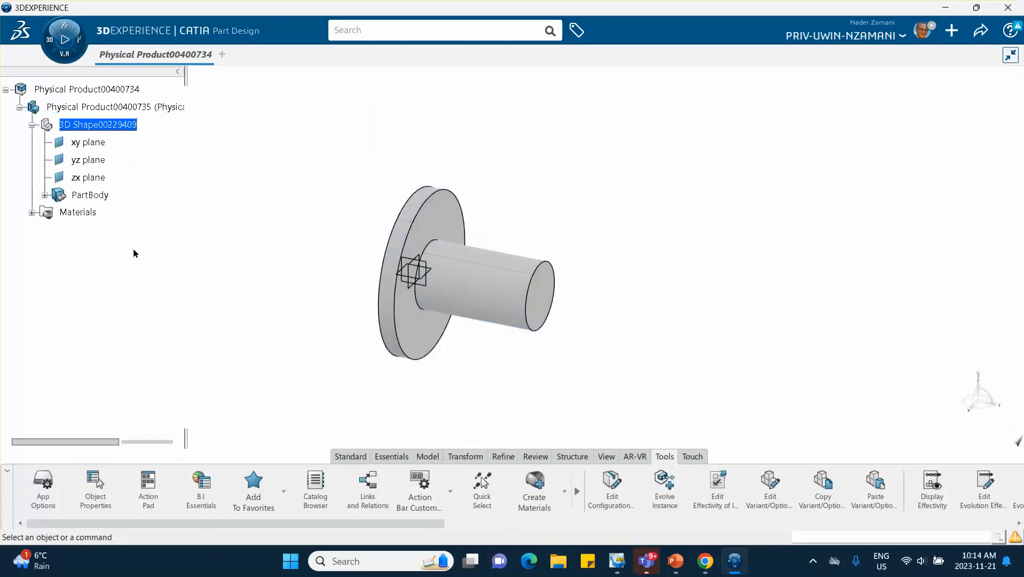
- Open the shaft material's simulation domain and enable the Elastic option under Structures, Abaqus Multiphysics, Mechanical, Elasticity
click(32, 213)
click(45, 230)
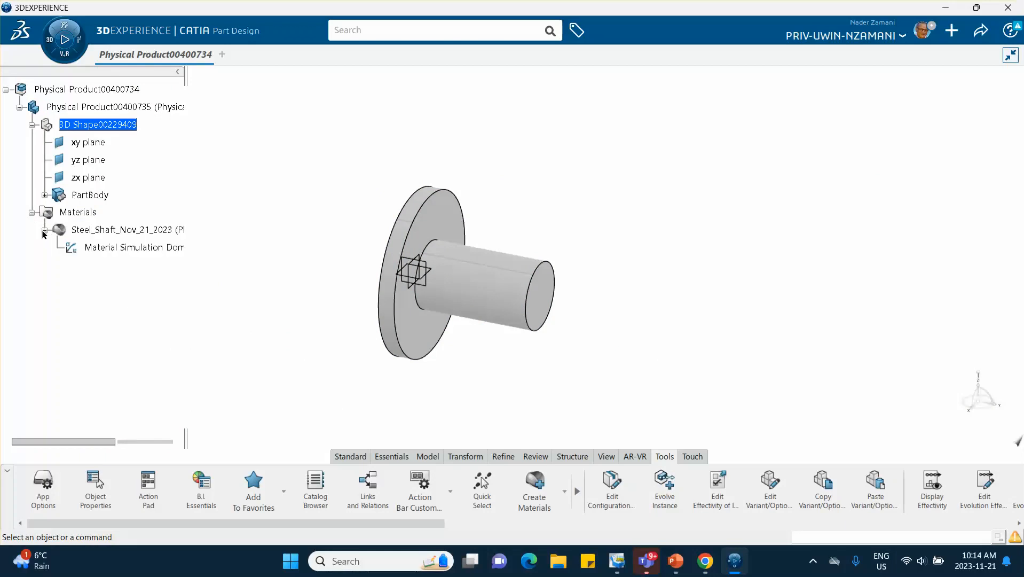
click(128, 249)
double_click(127, 249)
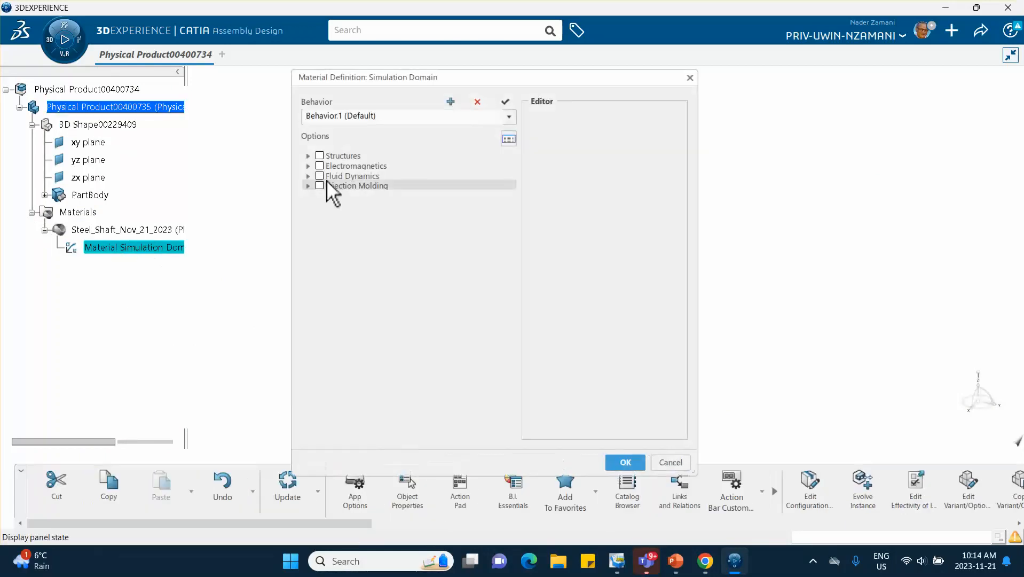
click(308, 156)
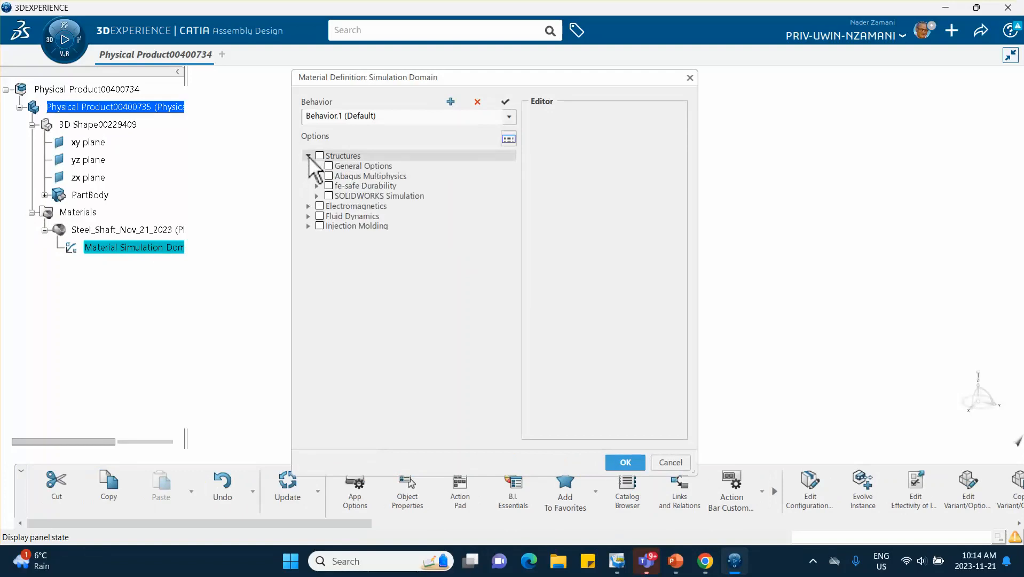
click(317, 176)
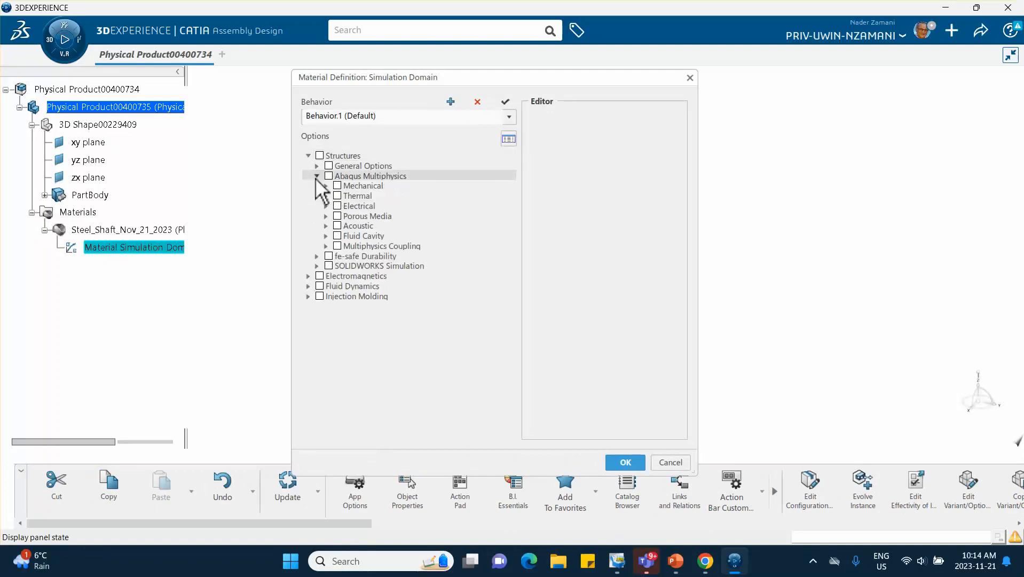
click(325, 185)
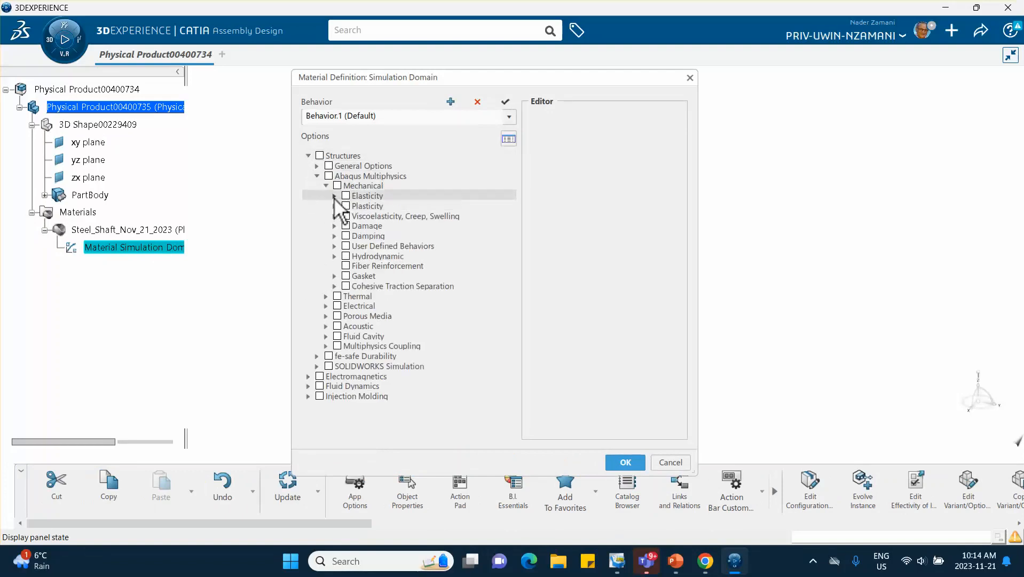
click(335, 196)
click(354, 207)
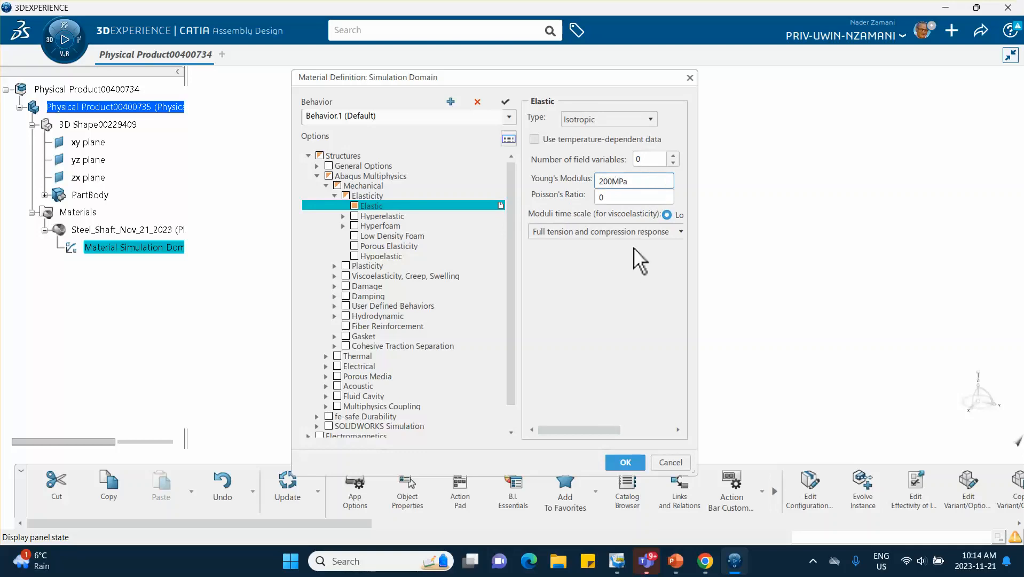
- Define the isotropic elastic properties with a Young's modulus of 200000 MPa and a Poisson's ratio of 0.3
click(624, 197)
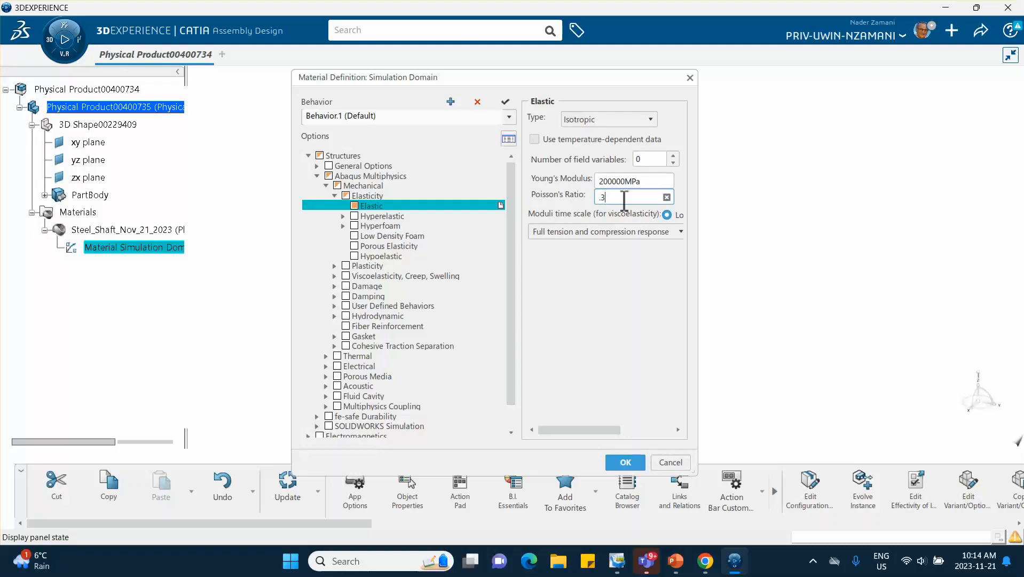
text(.3)
click(625, 462)
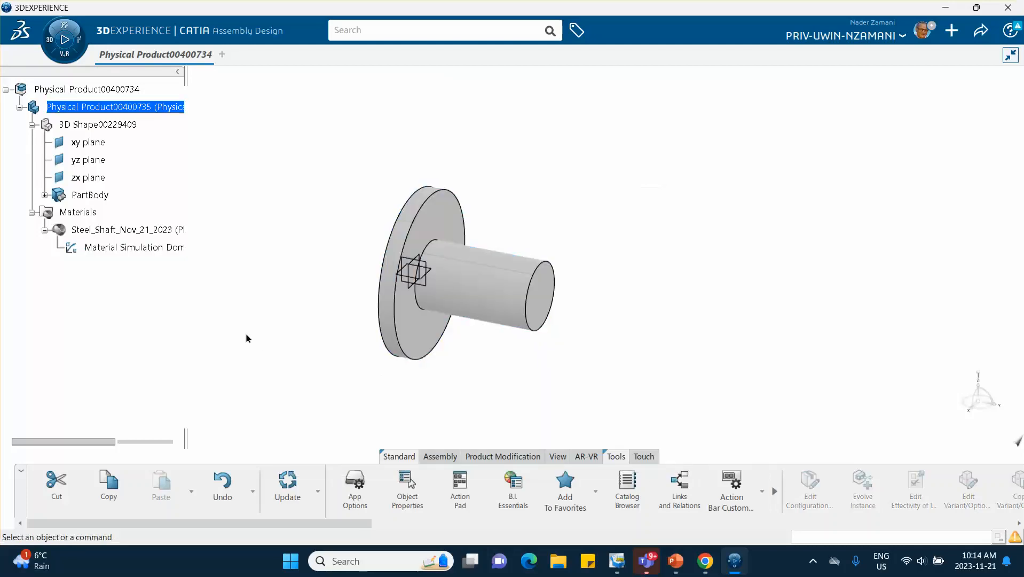
- Save the product with its shaft part and material
click(981, 30)
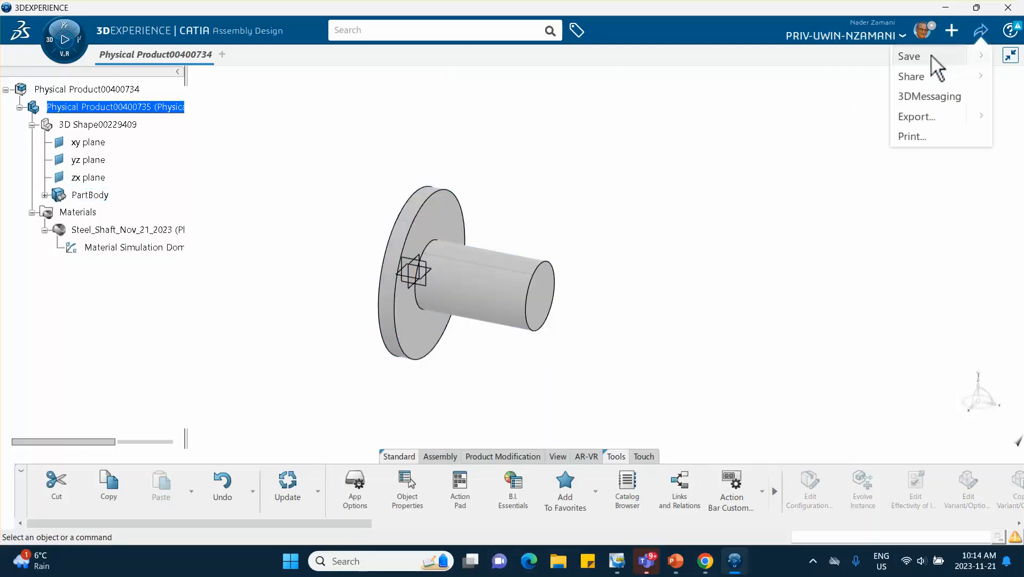
click(933, 57)
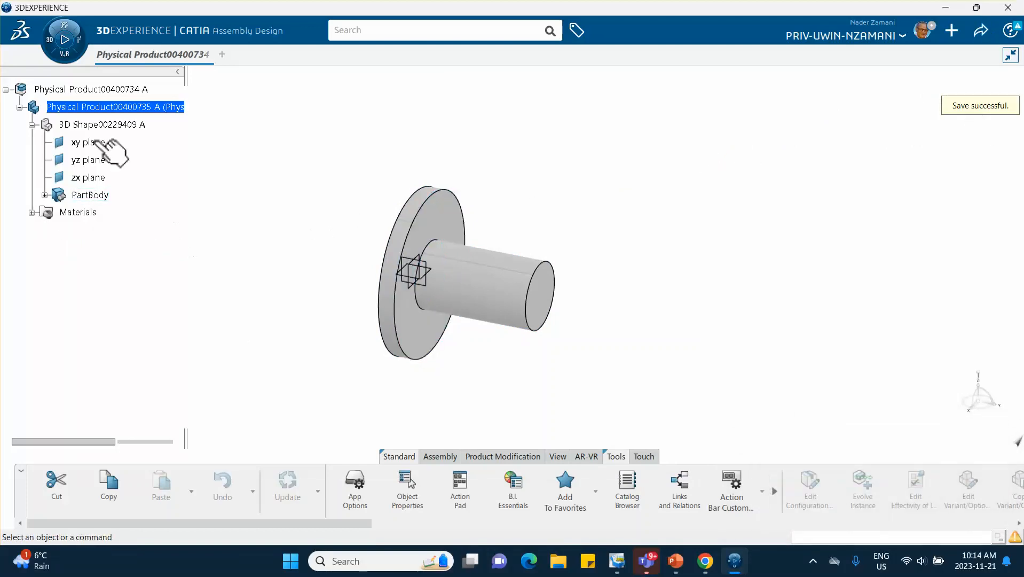
- Insert a new 3D Part under the root product Physical Product00400734 and activate the new part's 3D shape for editing
click(137, 91)
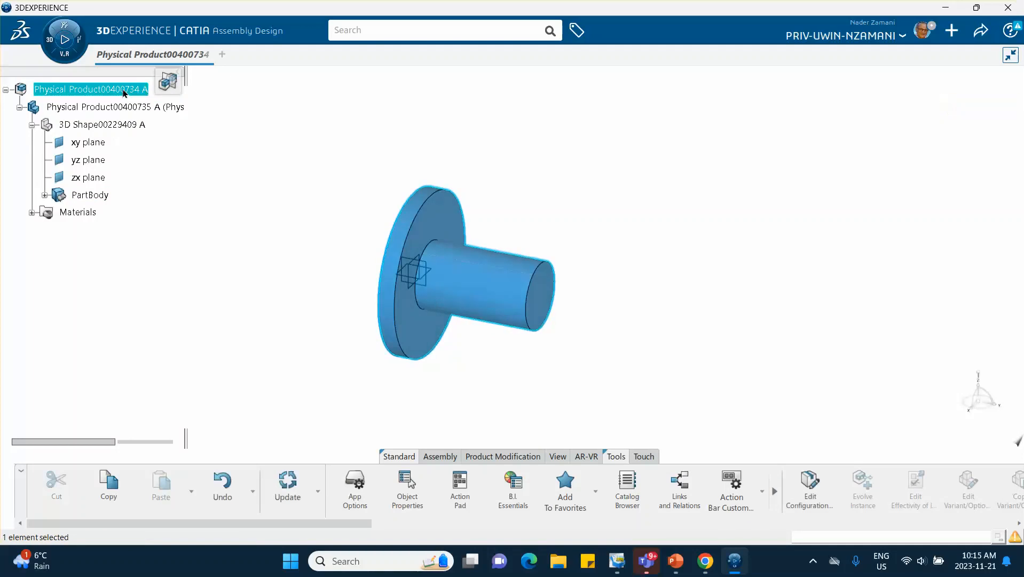
right_click(124, 93)
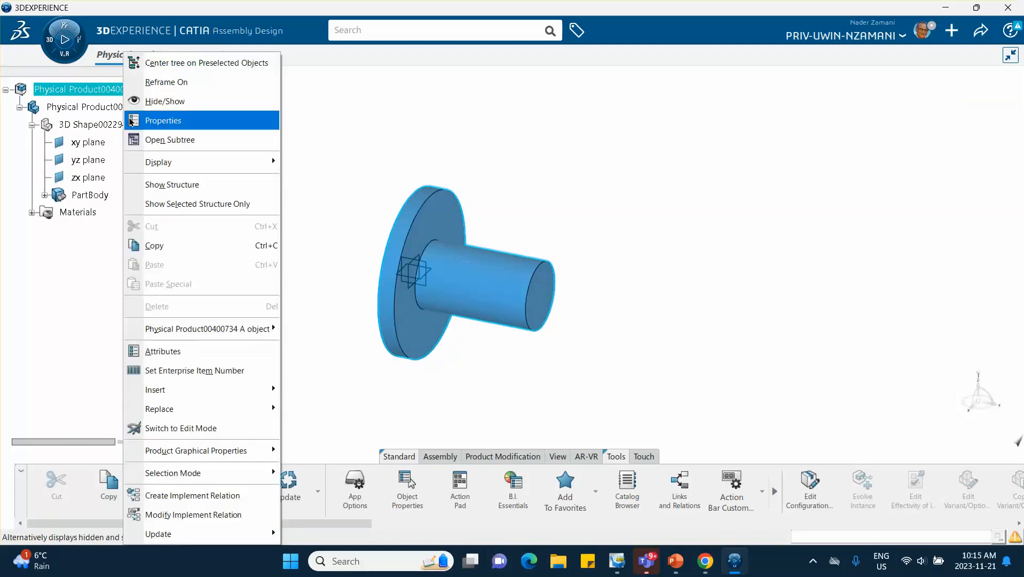
mouse_move(202, 398)
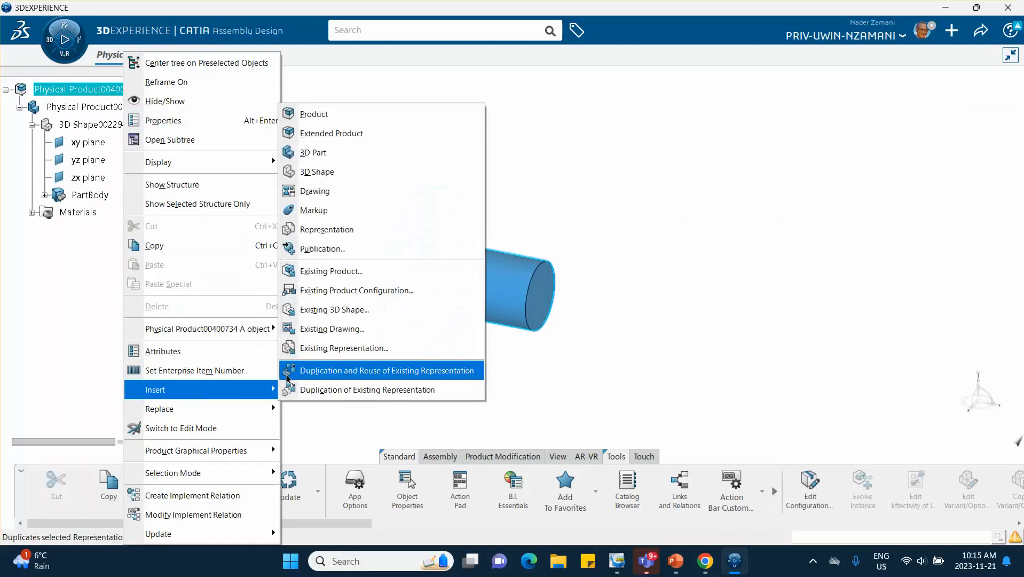
click(313, 153)
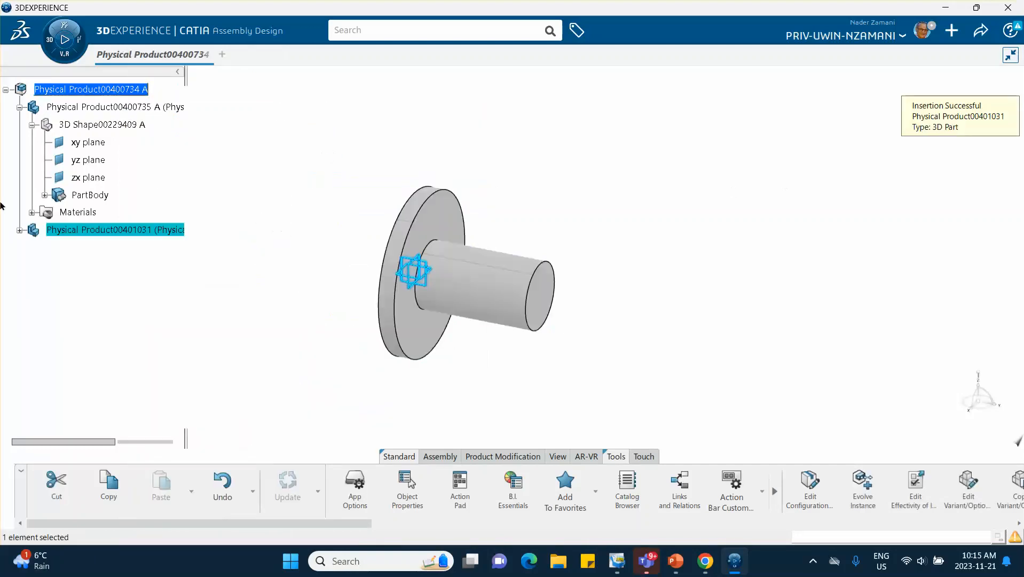
click(20, 230)
click(95, 246)
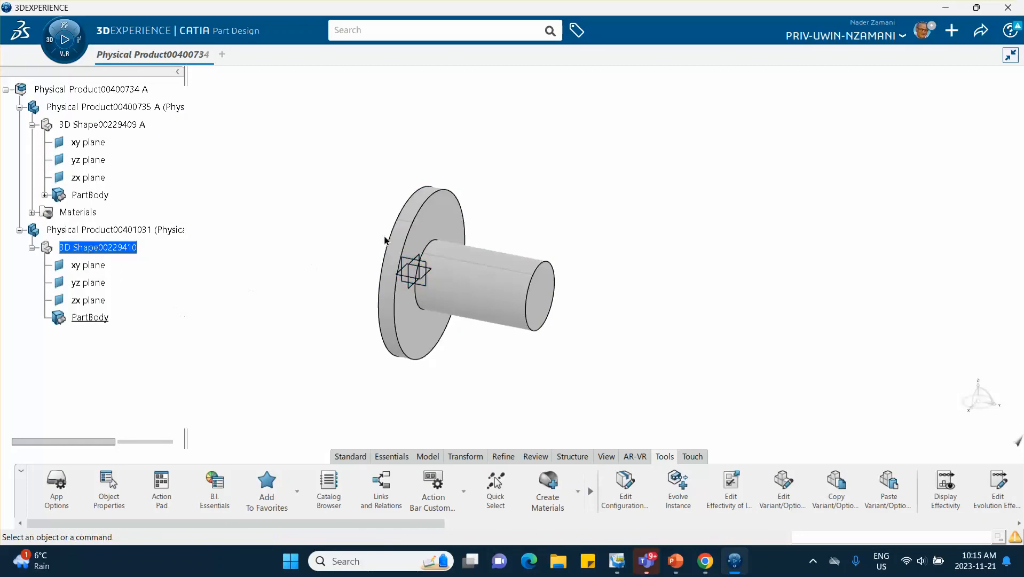
- Sketch a rectangle about 10.5 mm wide and 50 mm tall above the shaft, on the new part's vertical plane through the shaft axis
click(431, 268)
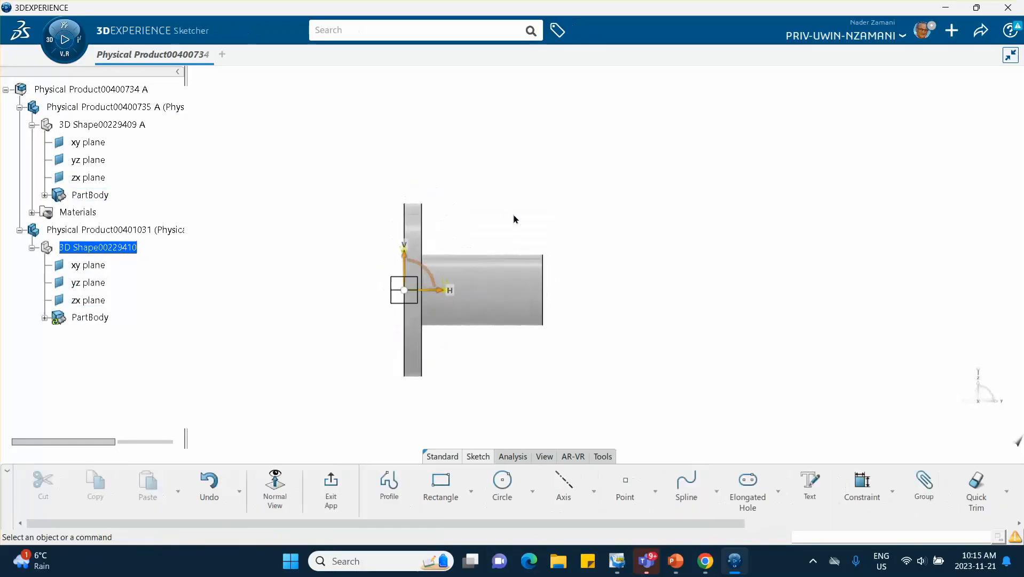
mouse_move(498, 212)
middle_down()
mouse_move(444, 236)
mouse_move(444, 219)
mouse_move(507, 124)
middle_up()
click(441, 242)
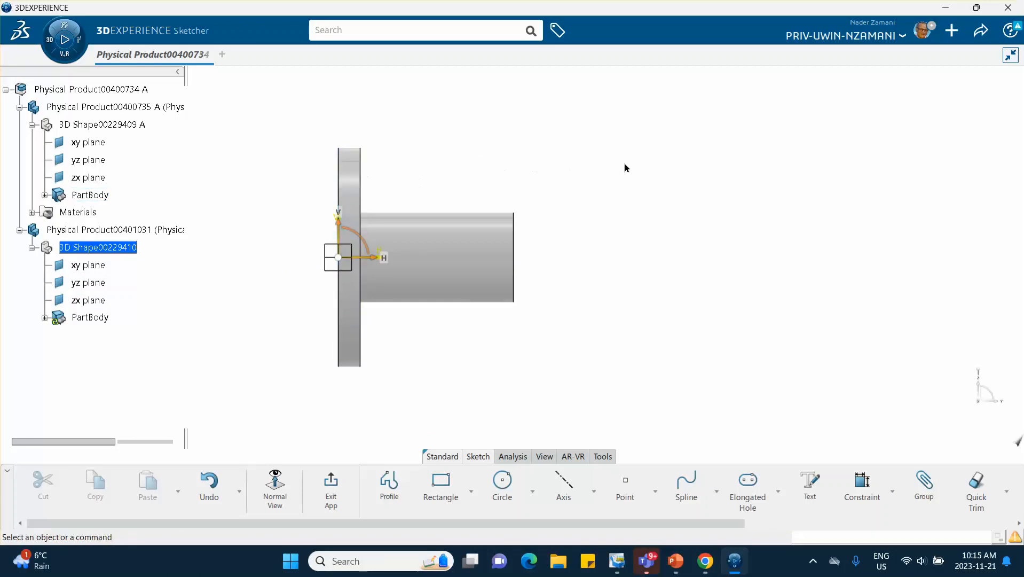
click(441, 488)
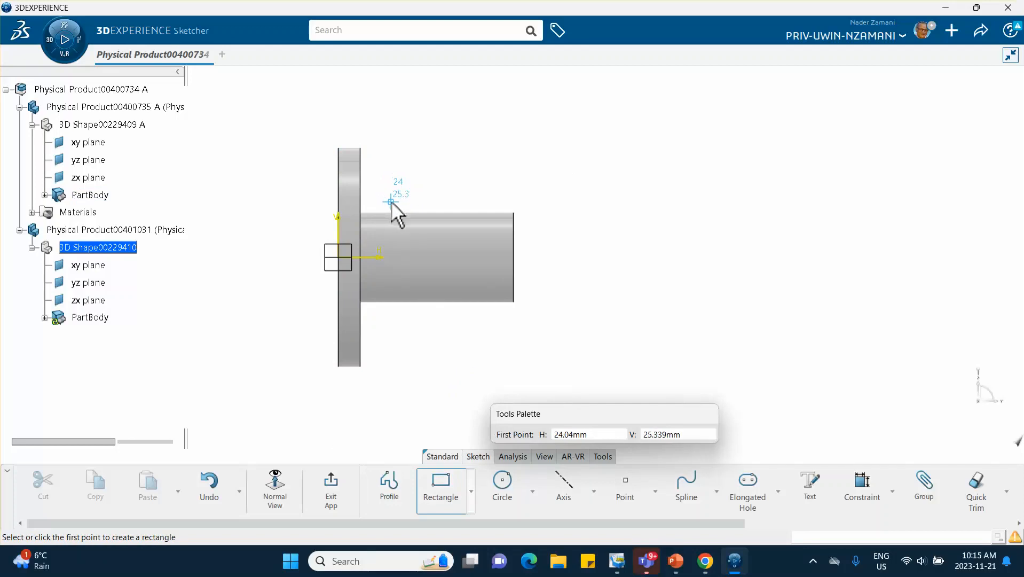
click(391, 202)
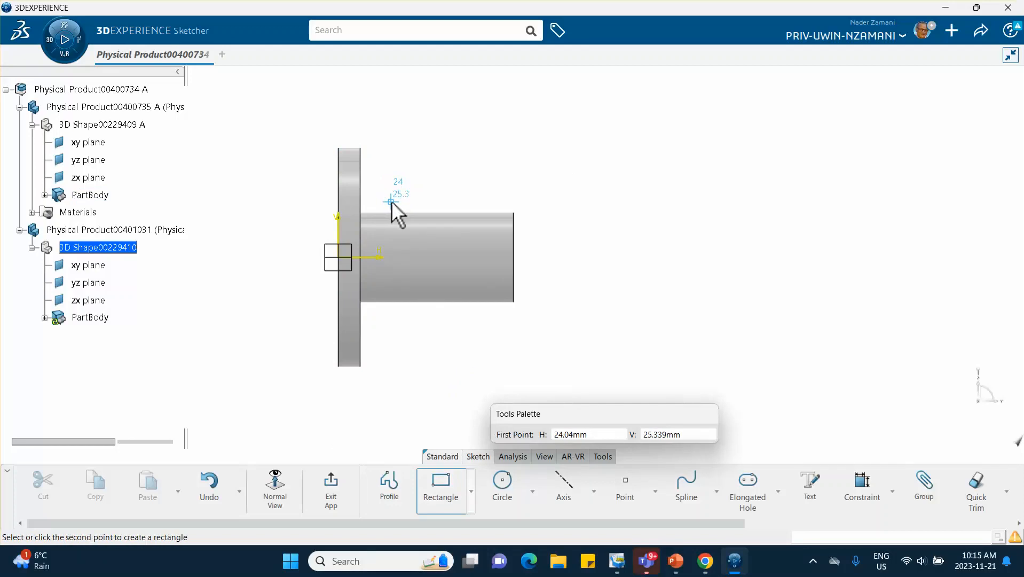
click(414, 93)
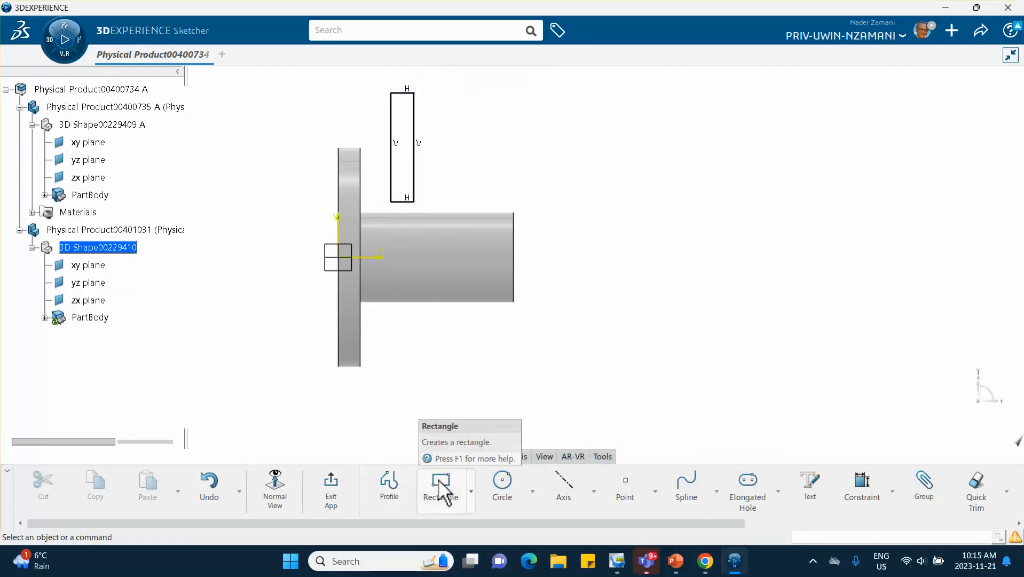
- Dimension the rectangle with a height of 60 mm and a width of 10 mm
click(862, 484)
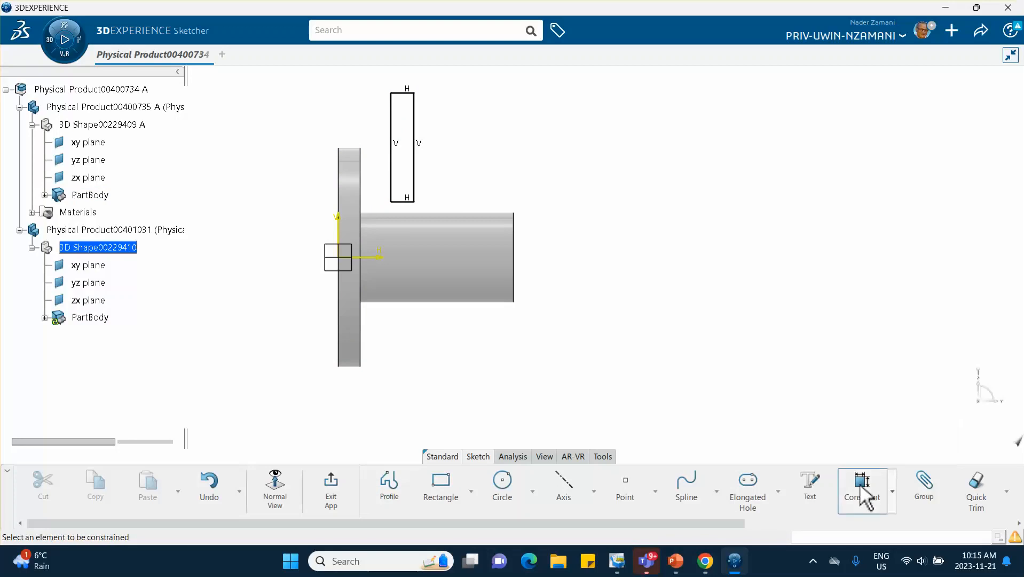
click(419, 140)
click(455, 150)
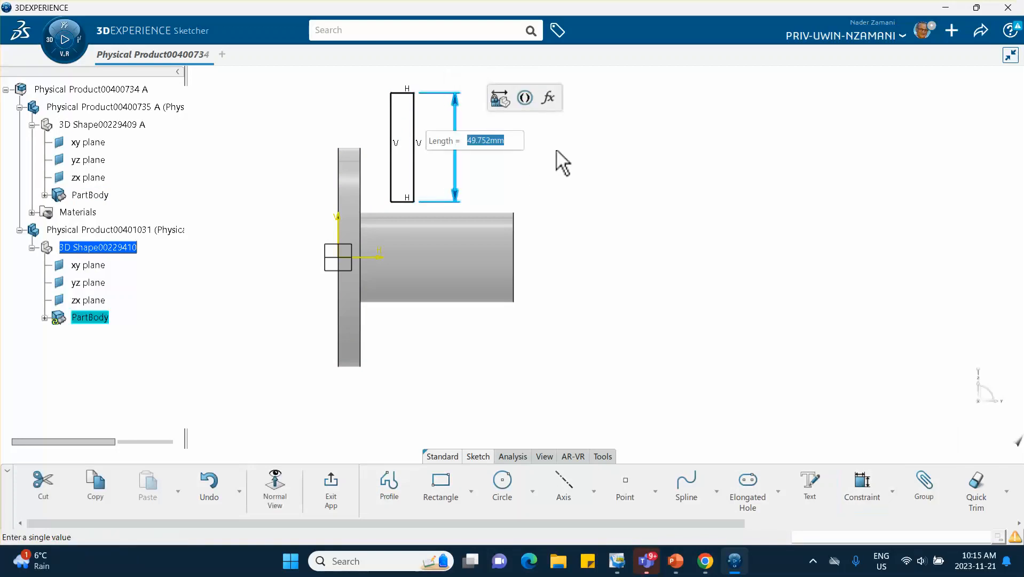
text(60)
key(Return)
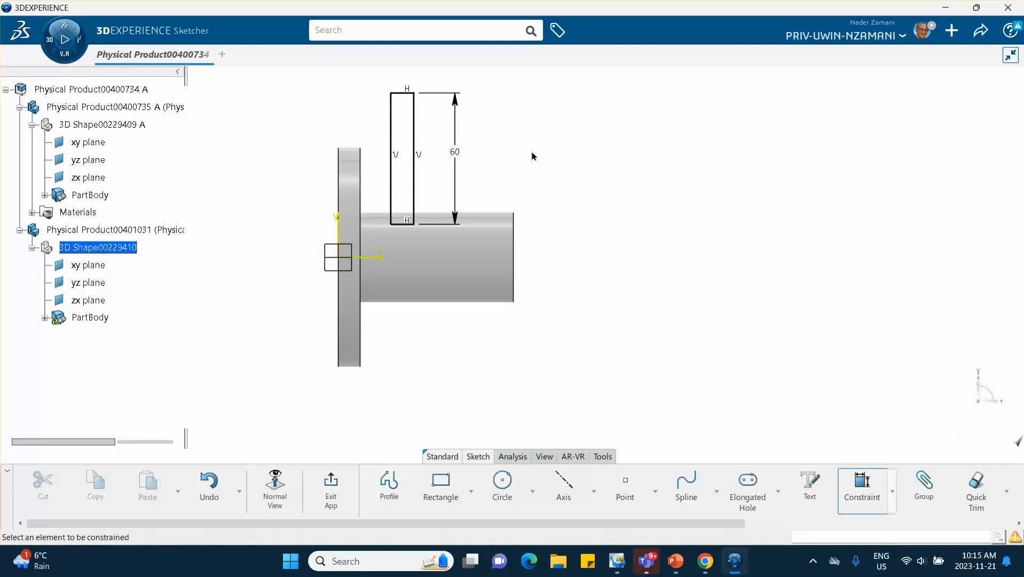
click(407, 93)
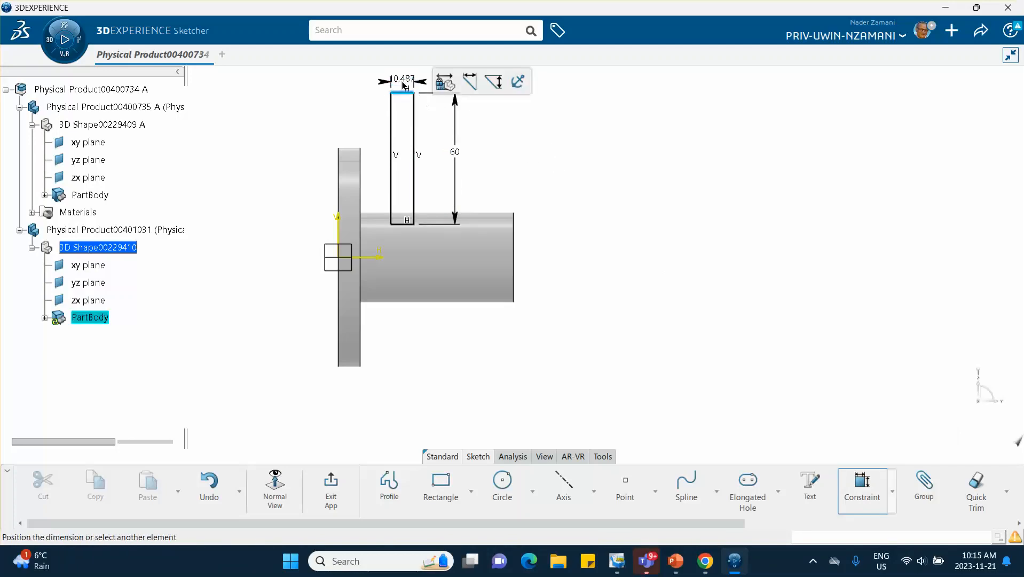
click(405, 80)
text(1)
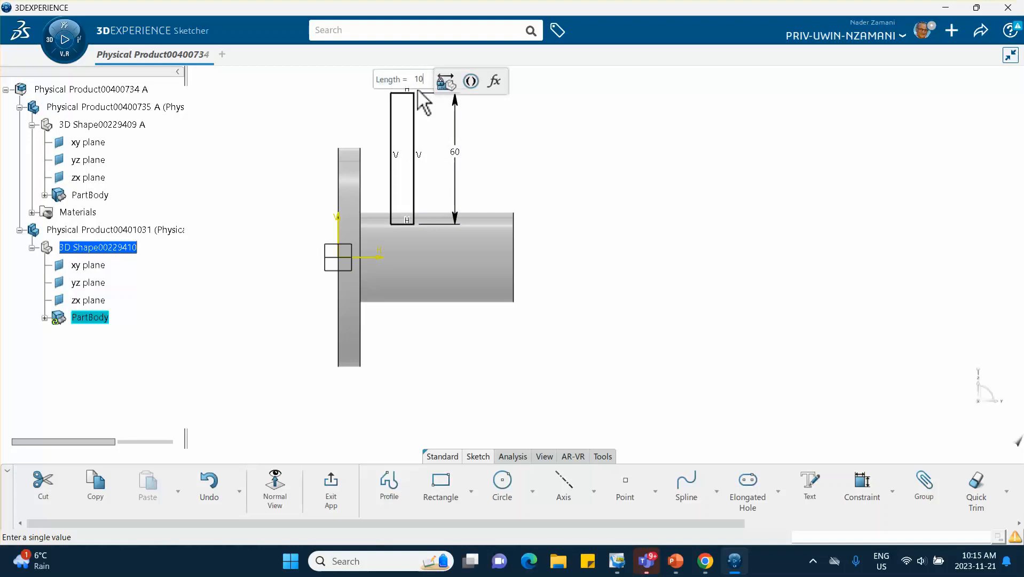
text(0)
key(Return)
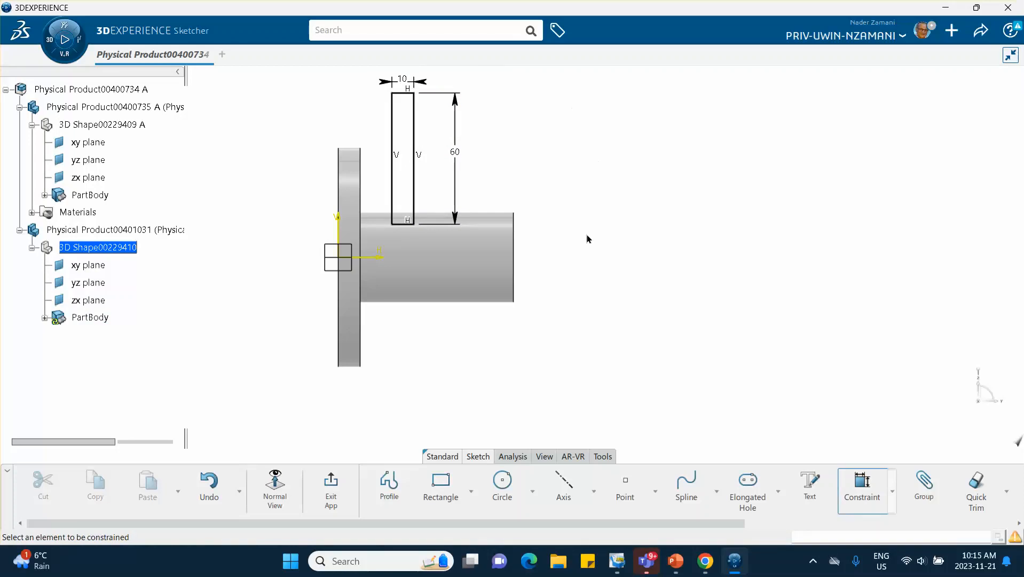
- Constrain the rectangle's lower edge to 20 mm from the sketch's horizontal axis
click(861, 490)
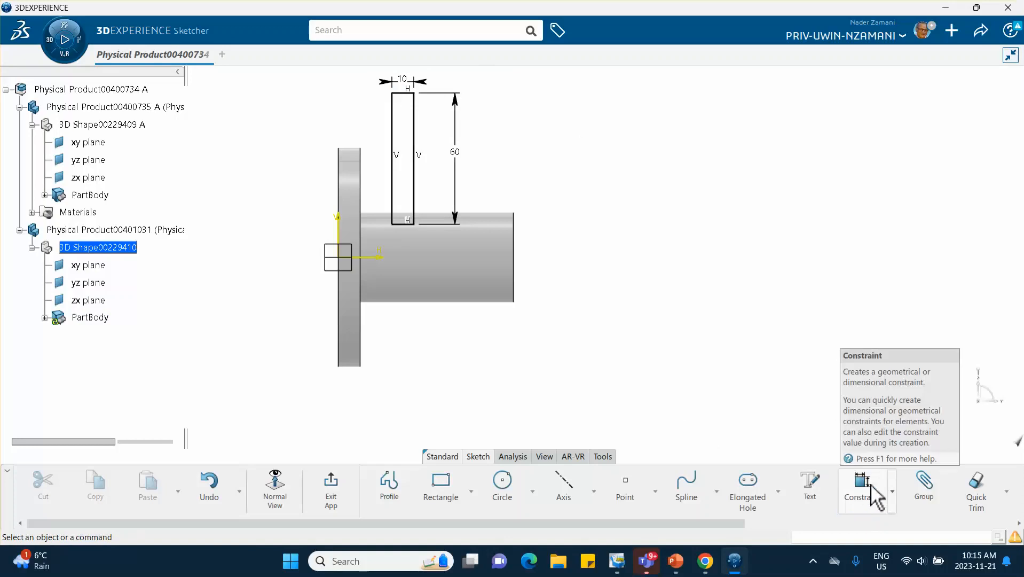
click(859, 485)
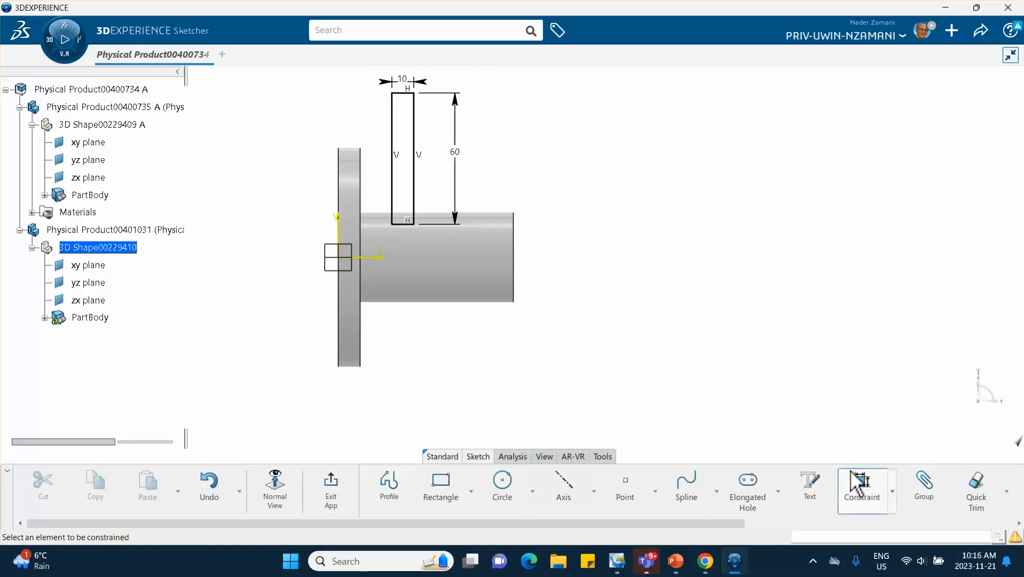
click(378, 258)
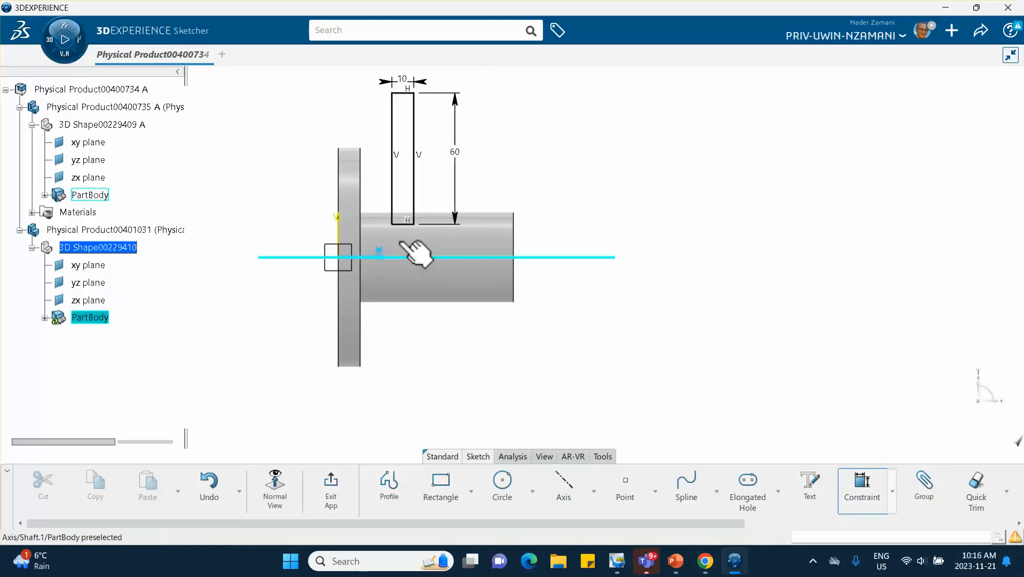
click(408, 224)
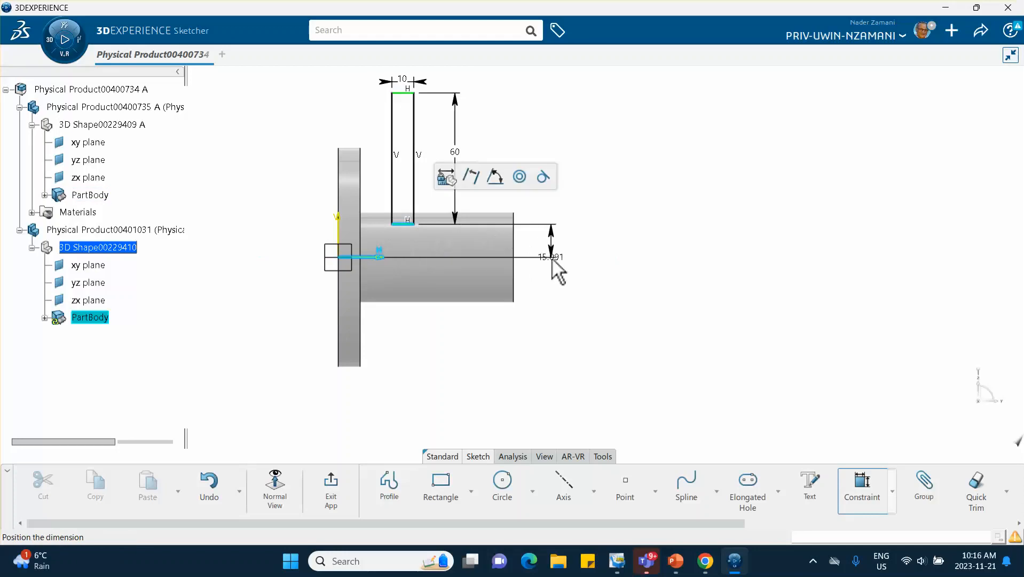
click(553, 258)
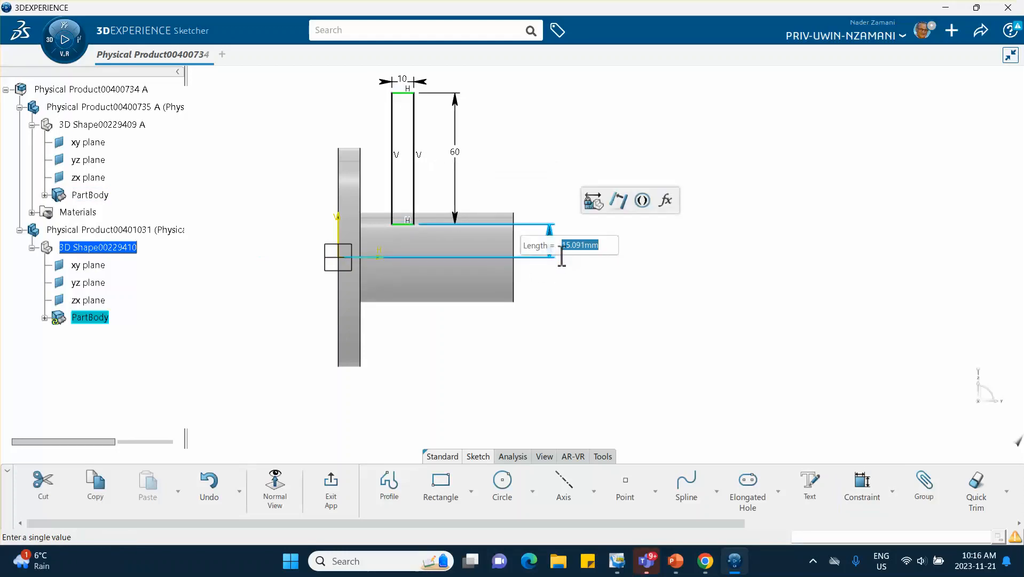
text(20)
key(Return)
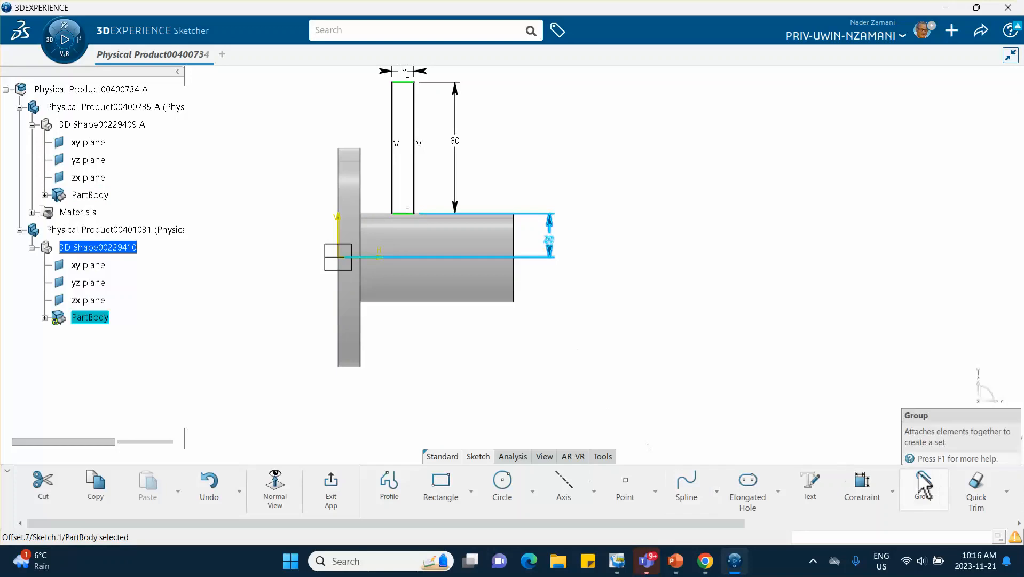
- Constrain the rectangle's near vertical edge to 25 mm from the outer face of the shaft's flange
click(862, 483)
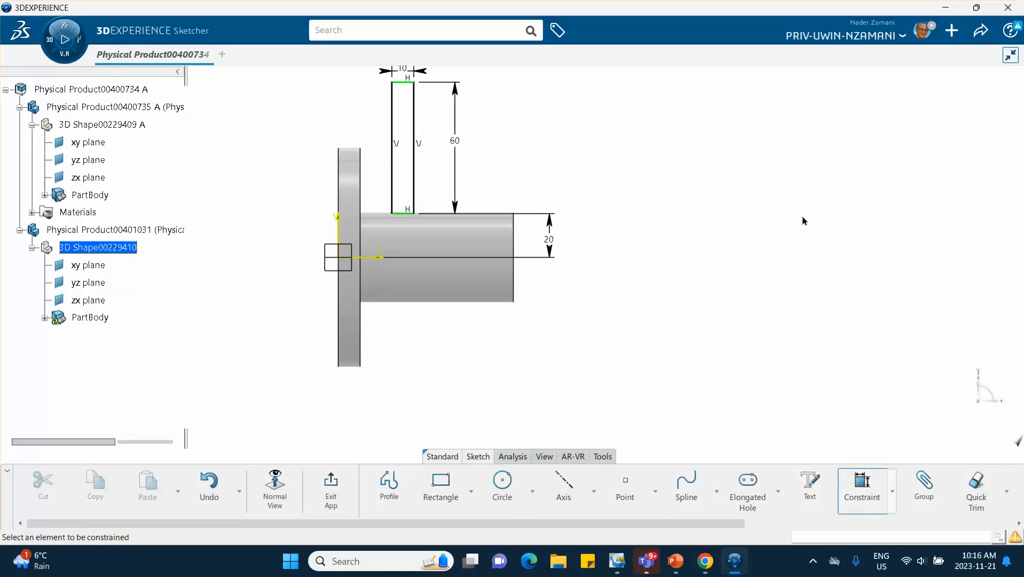
click(346, 161)
click(393, 116)
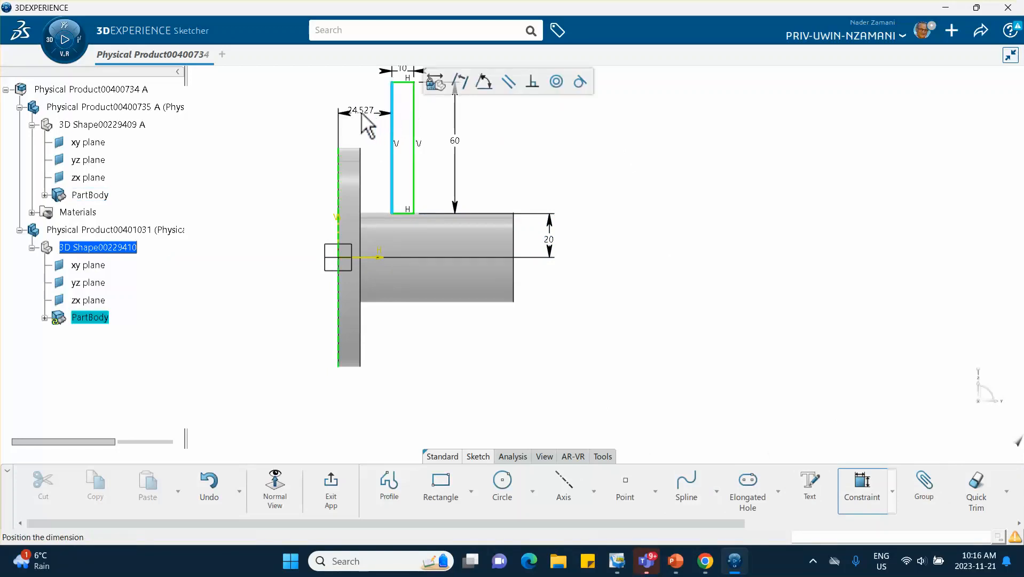
click(371, 119)
text(25)
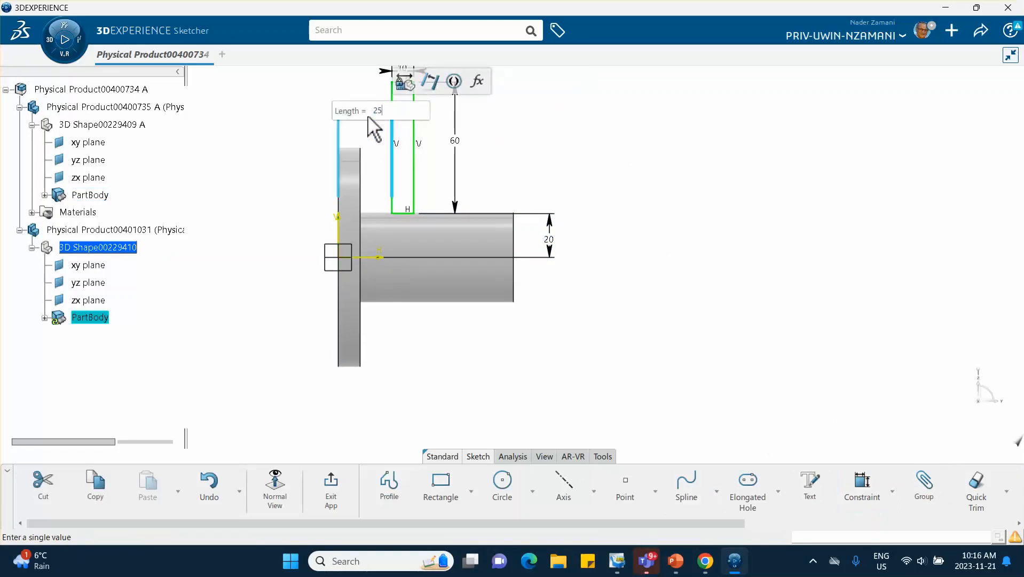
key(Return)
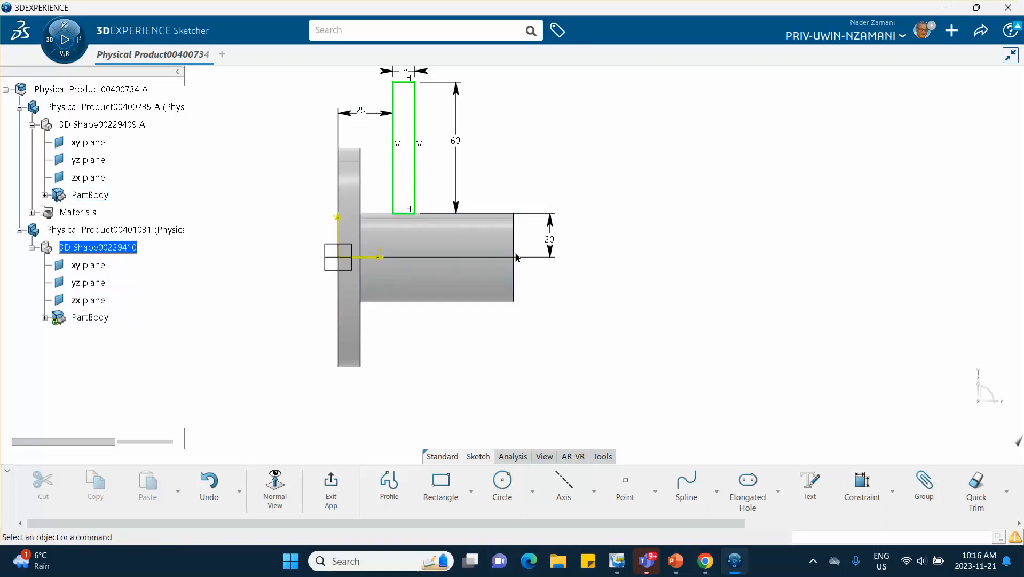
- Draw a horizontal sketch axis along the shaft's centreline below the rectangle and exit the sketch
click(563, 483)
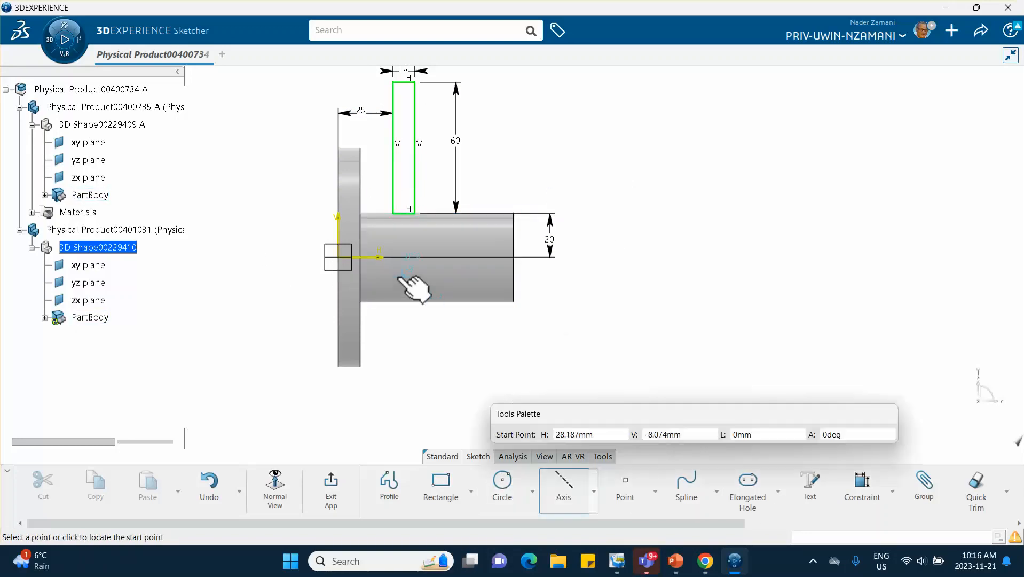
click(401, 261)
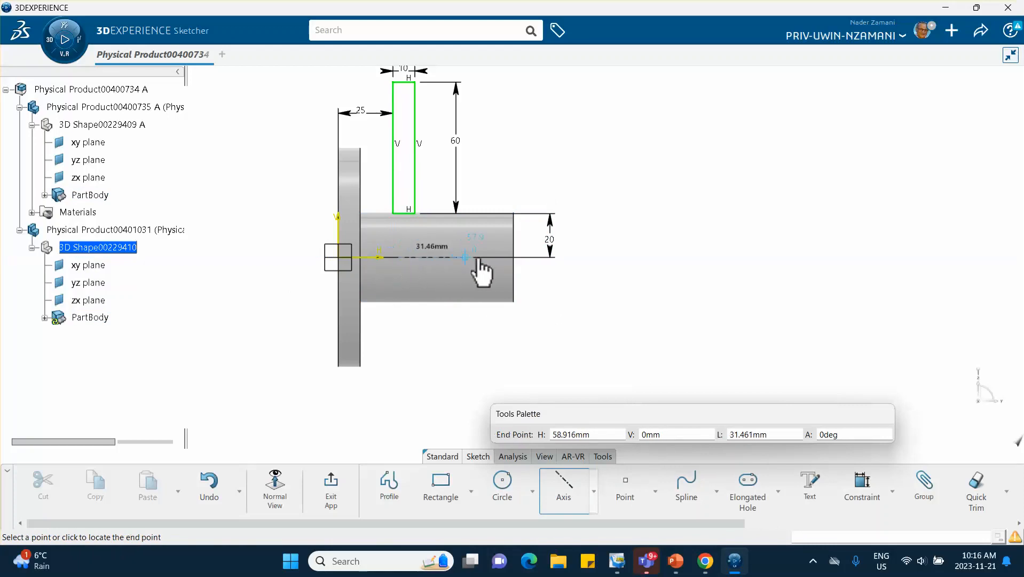
click(481, 262)
click(586, 301)
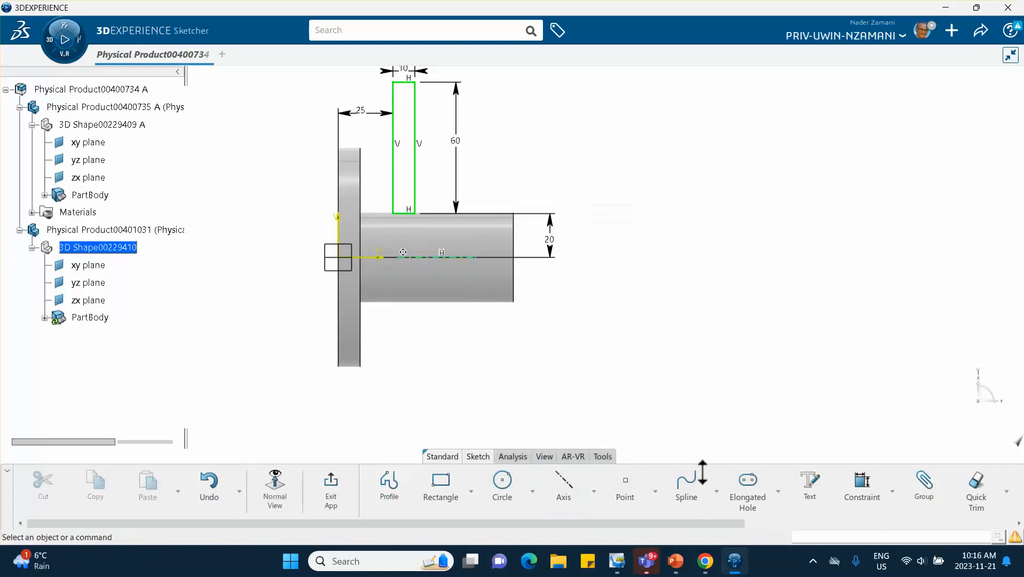
click(331, 489)
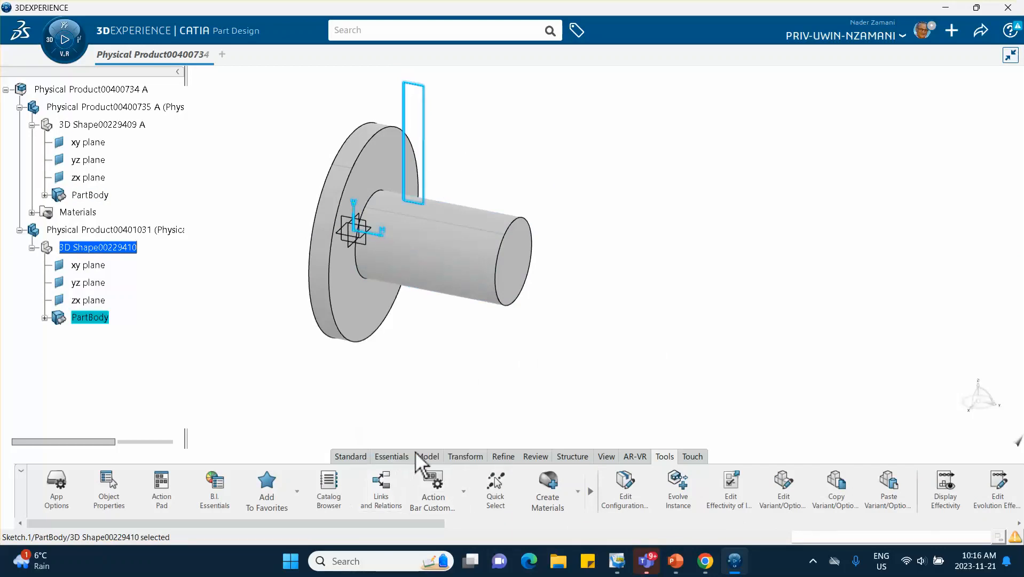
- Revolve the rectangular profile 360 degrees about the sketch axis with the Shaft command to form the disk
click(427, 456)
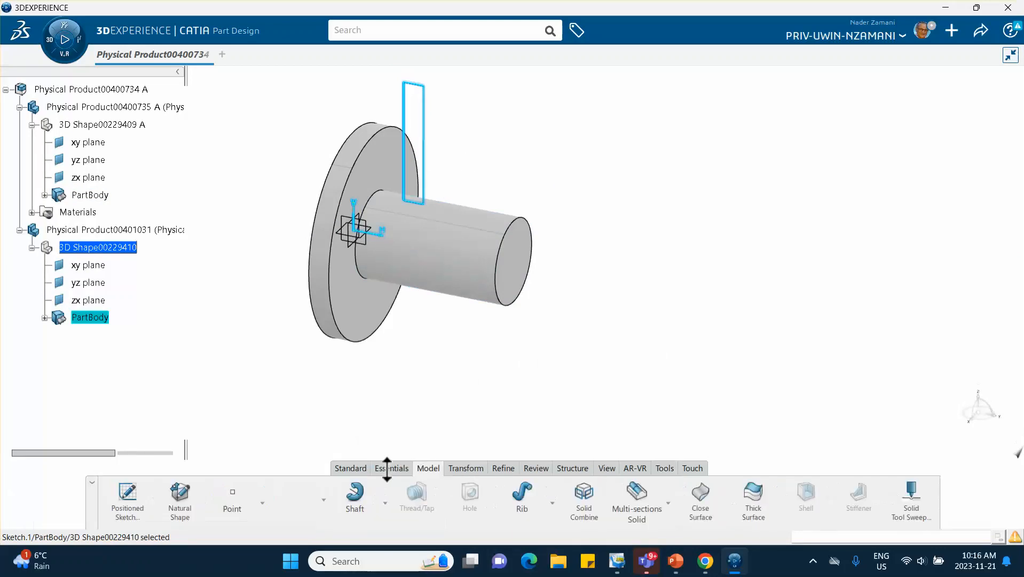
click(355, 494)
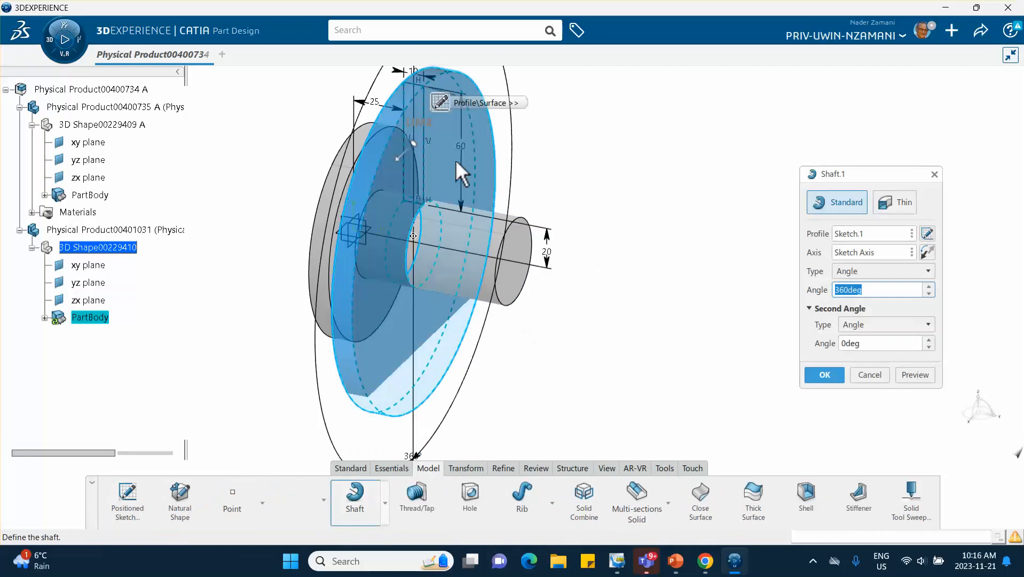
click(828, 375)
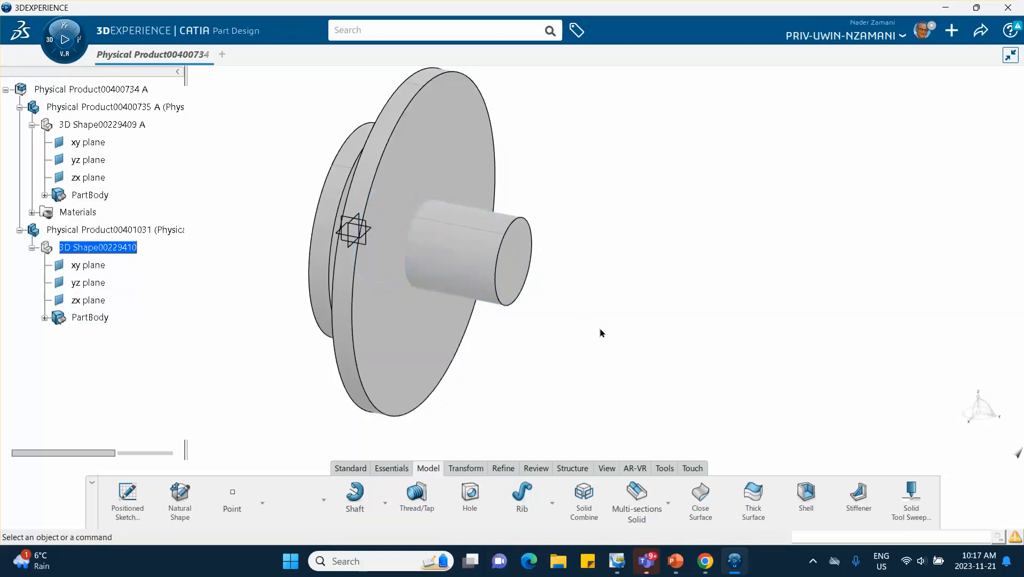
- Switch to the PowerPoint slide to check the disk's reference point and dimensions, then return to the 3DEXPERIENCE model
middle_drag(273, 297, 361, 356)
click(670, 562)
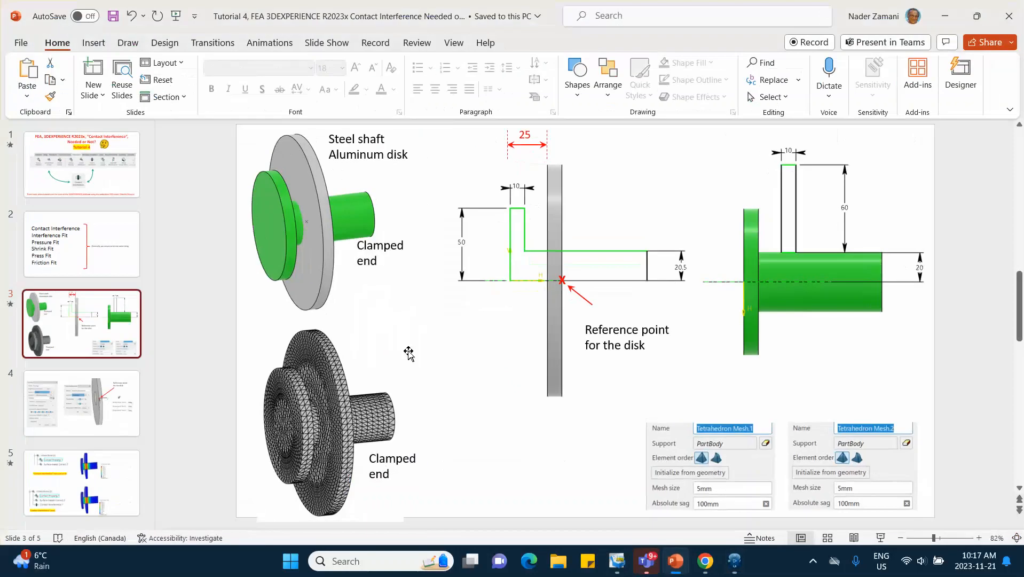
click(946, 16)
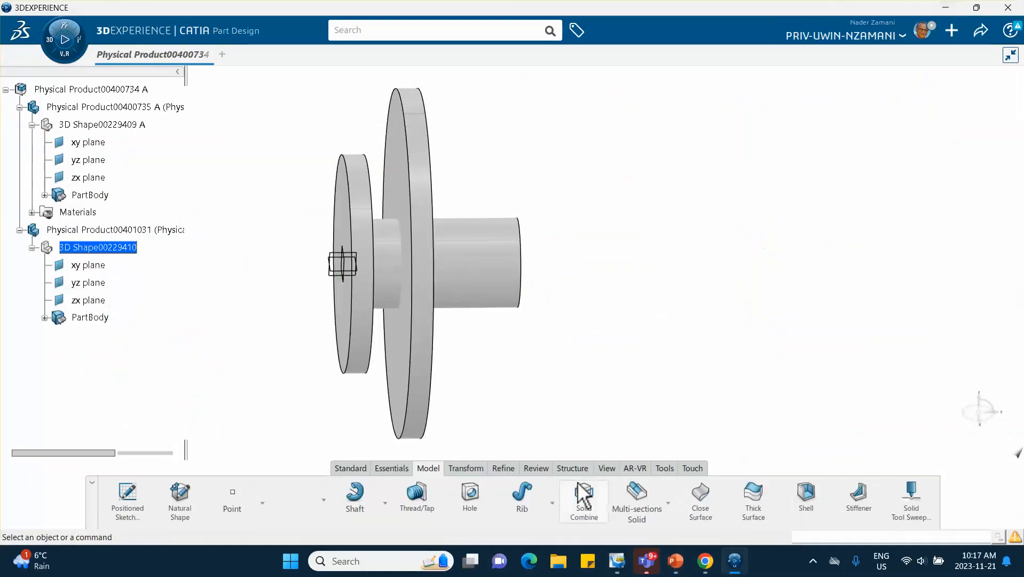
- Create a core material named Aluminum_Disk_November_21_2023 with the Simulation Domain enabled
click(664, 469)
click(534, 489)
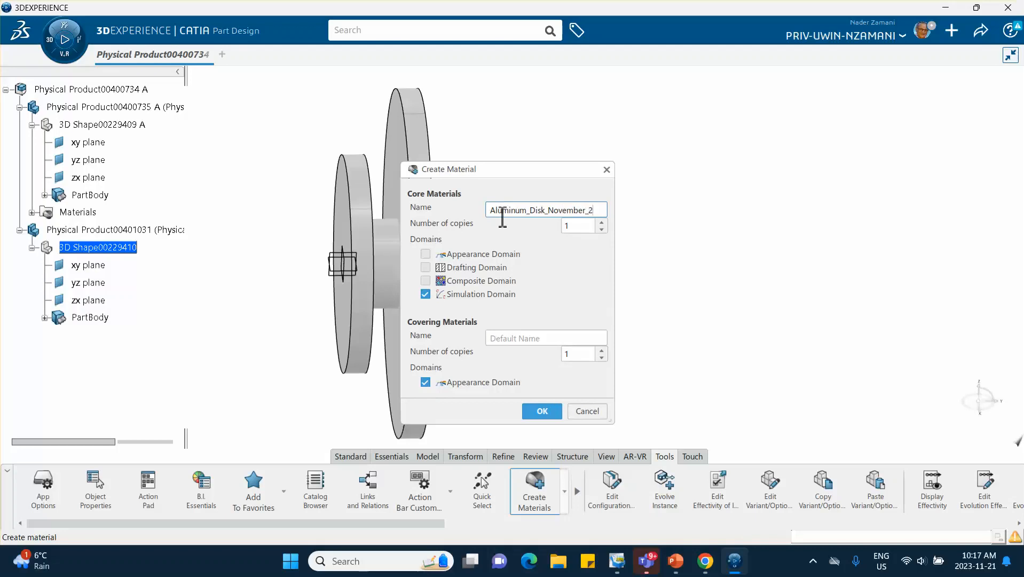
text(023)
click(544, 412)
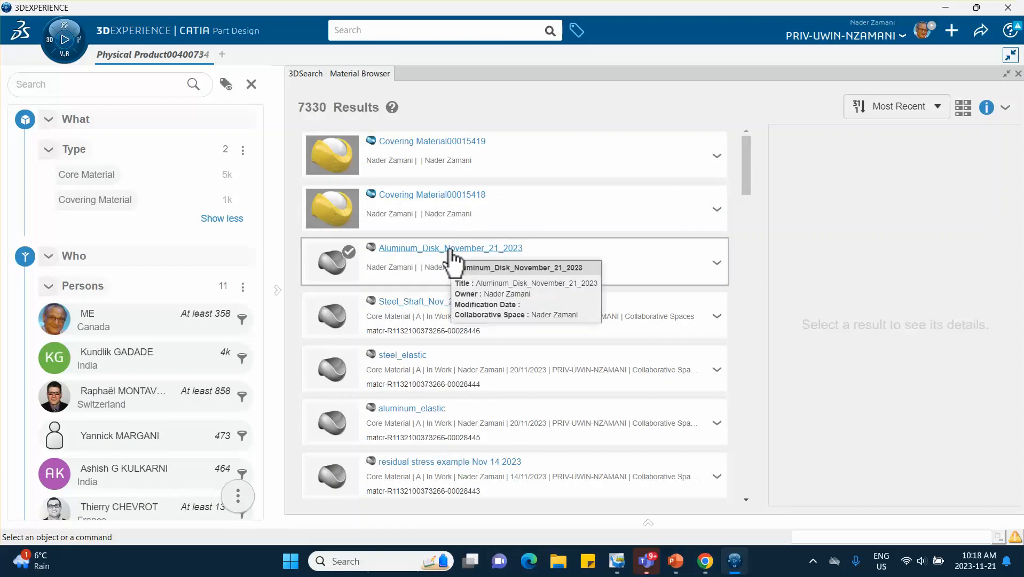
- Apply the Aluminum_Disk_November_21_2023 material to the disk's physical product and close the Material Browser
click(717, 264)
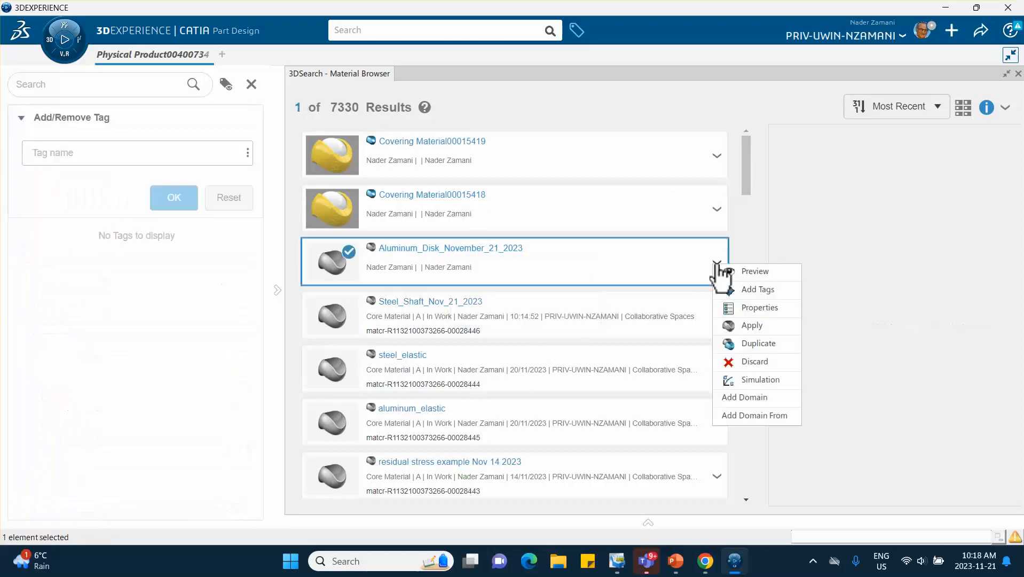
click(753, 326)
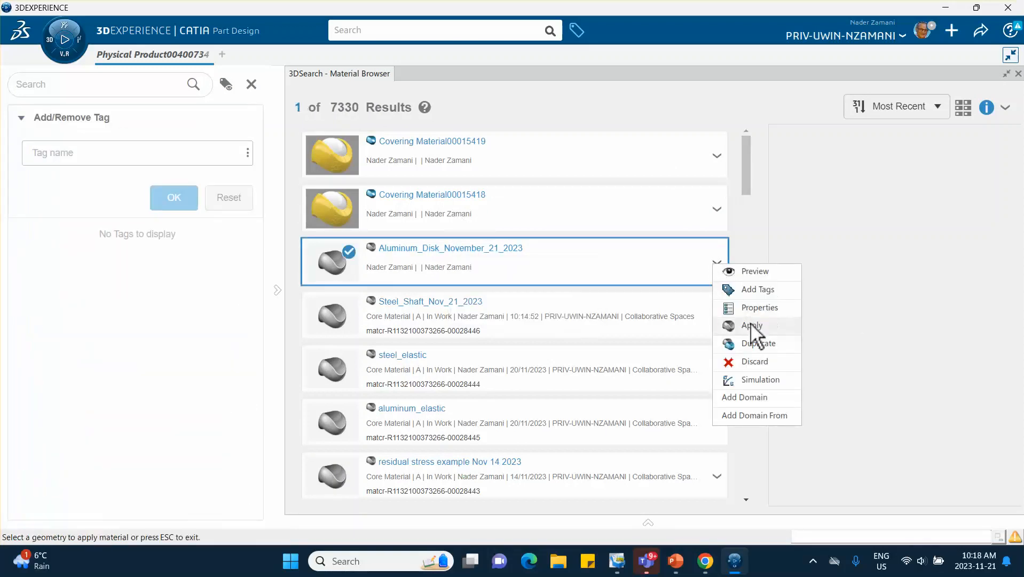
click(1018, 74)
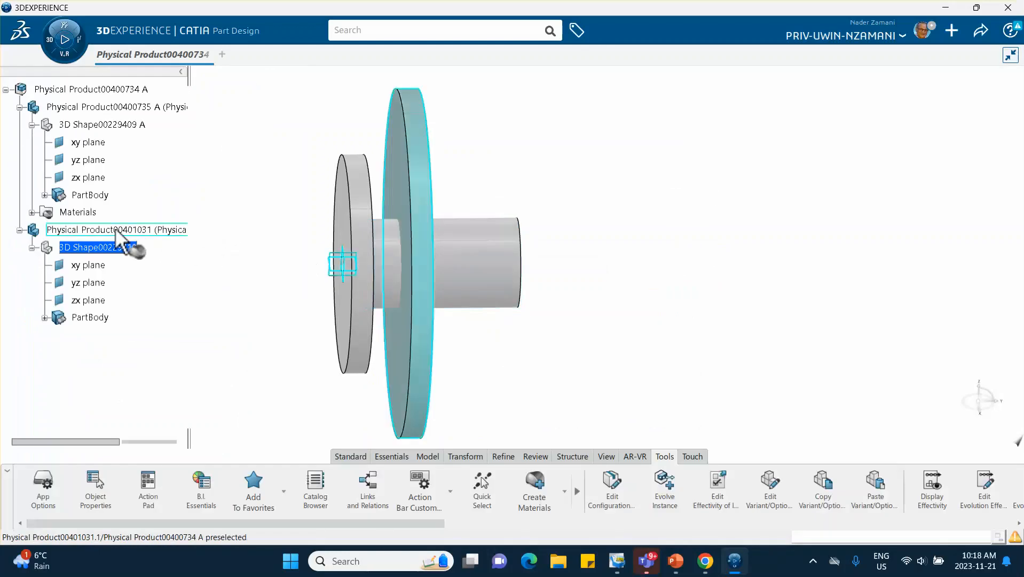
click(115, 230)
click(268, 245)
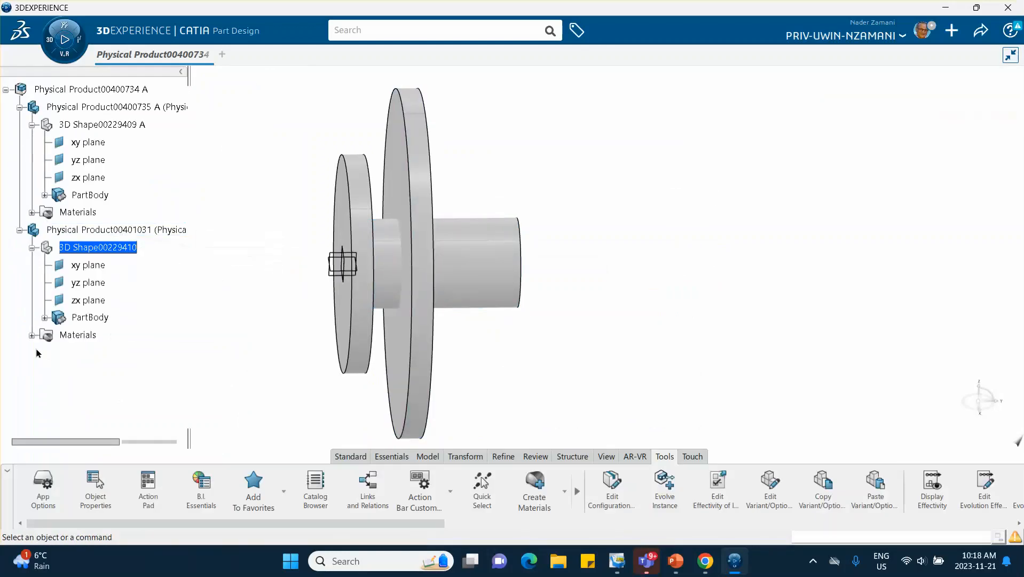
- Define the aluminum disk material's simulation domain as isotropic elastic with Young's modulus 70000 MPa and Poisson's ratio 0.3
click(31, 336)
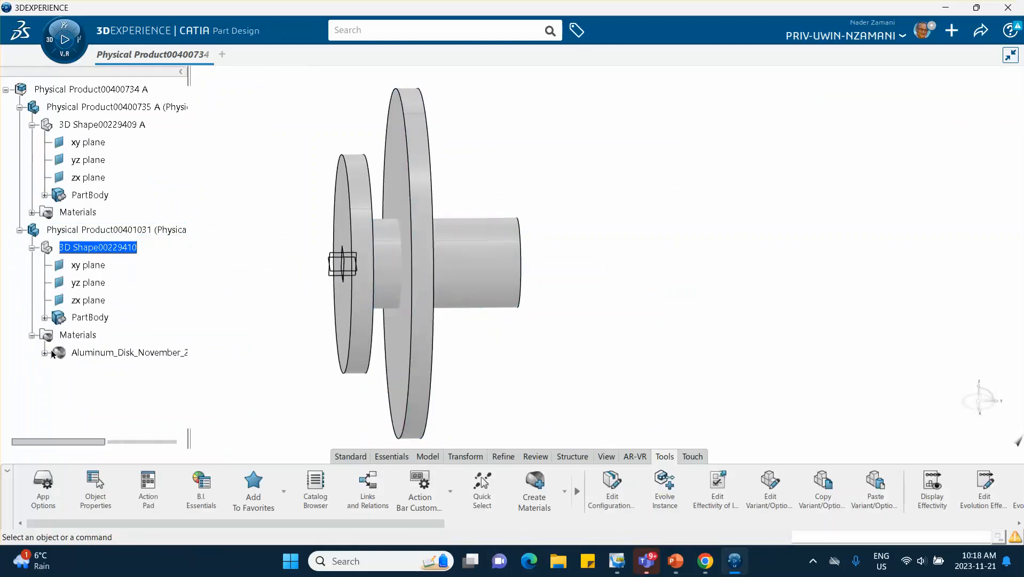
click(45, 353)
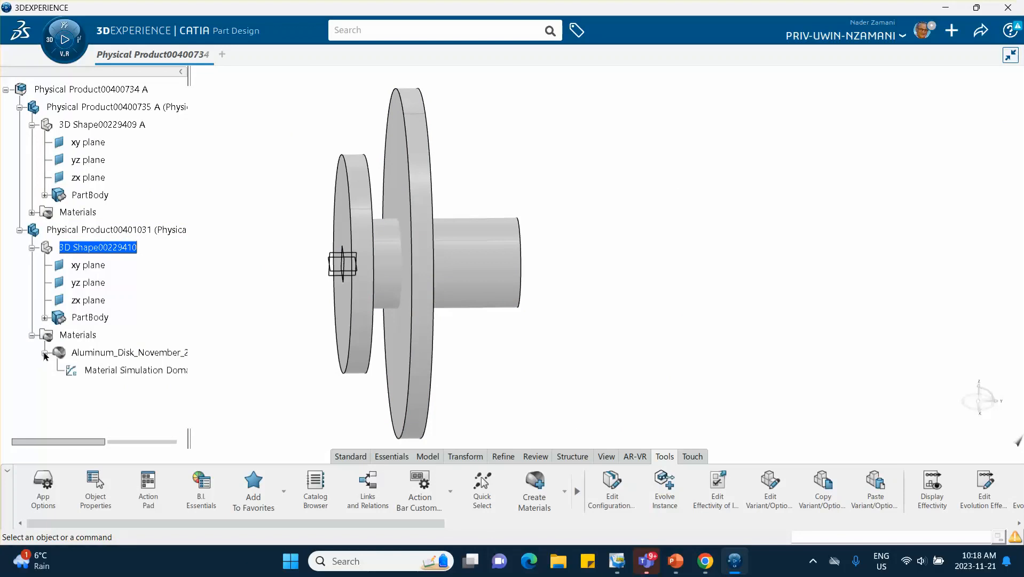
double_click(115, 371)
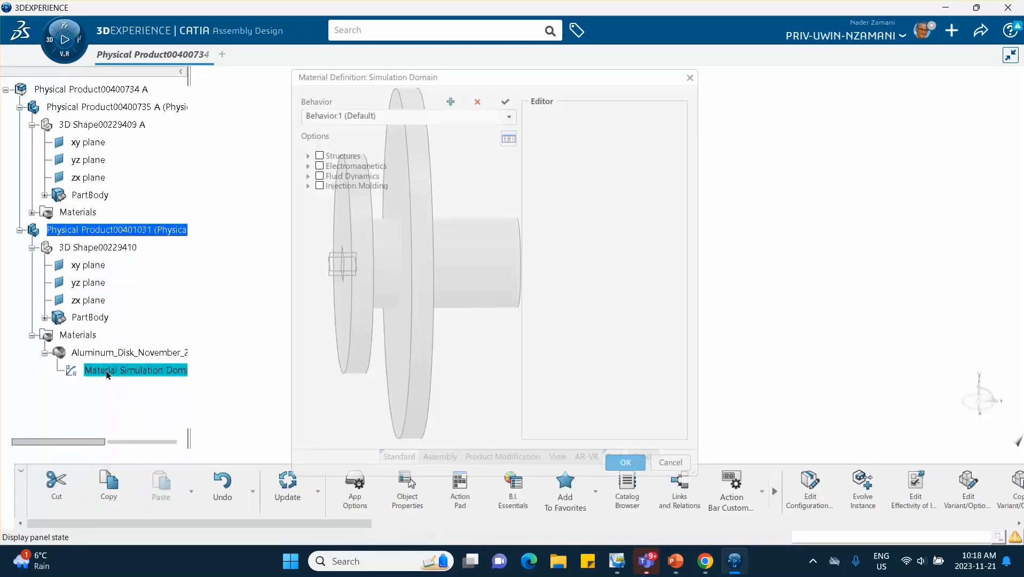
click(308, 156)
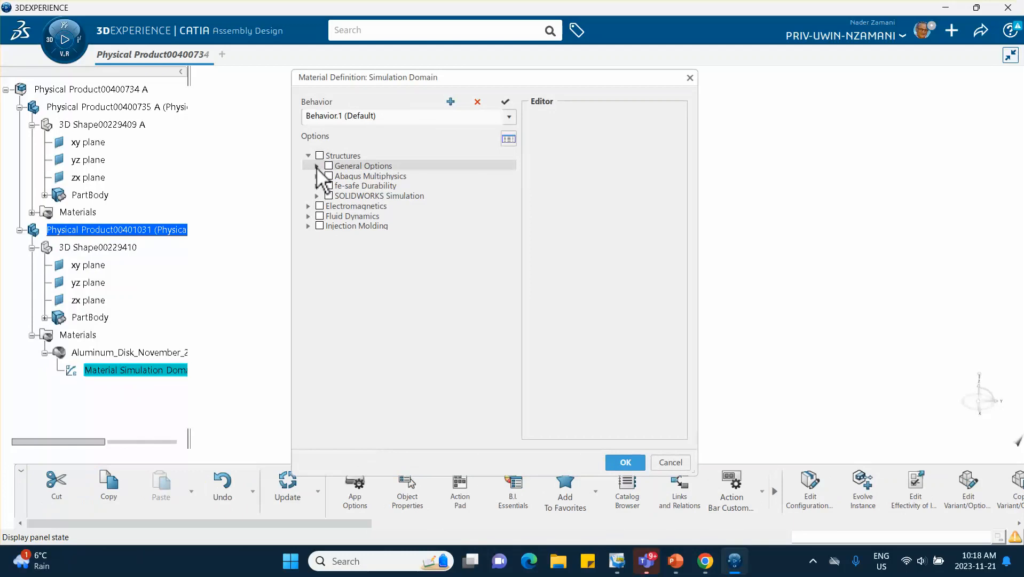
click(317, 177)
click(326, 186)
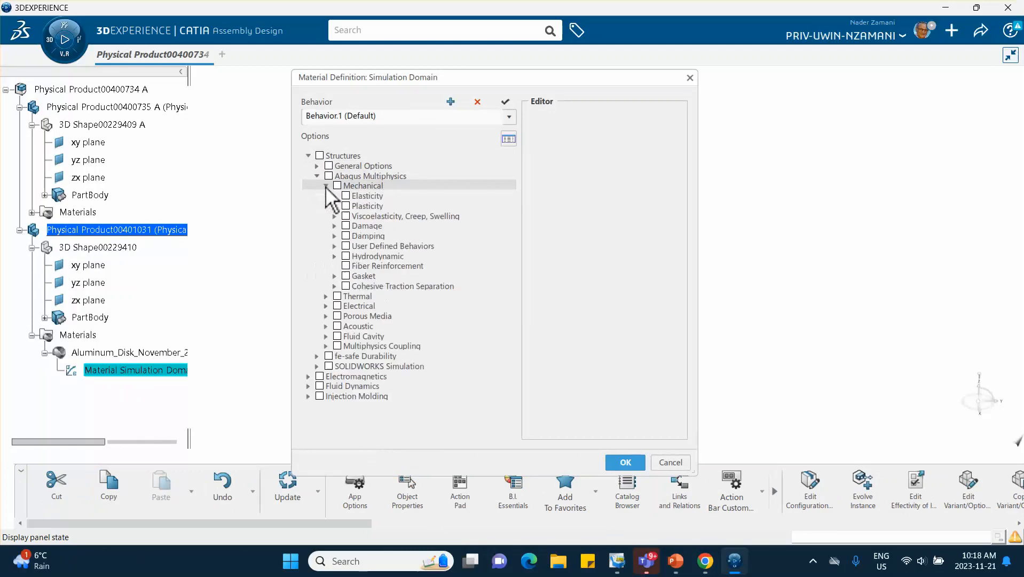
click(334, 196)
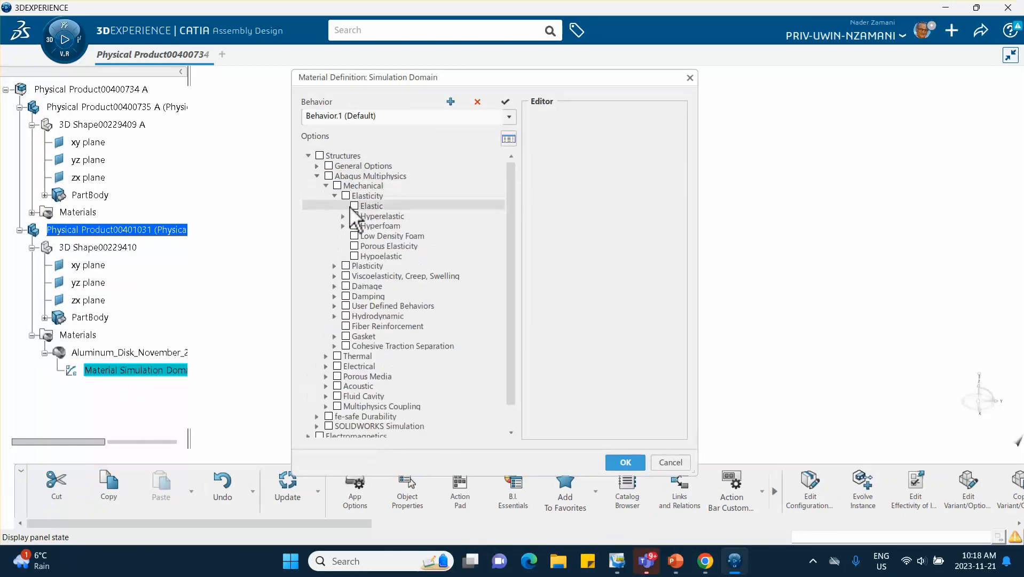
click(354, 206)
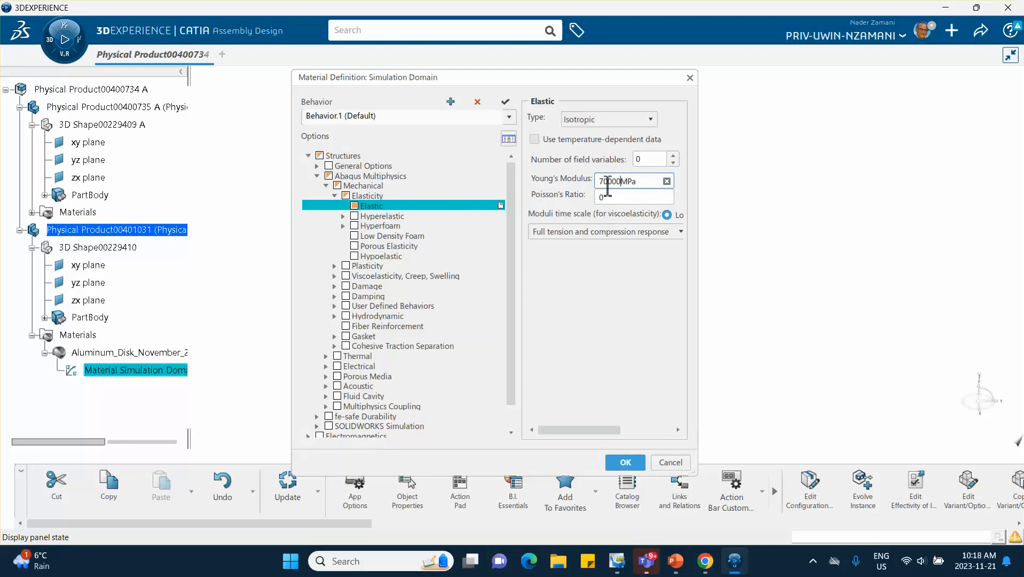
click(621, 196)
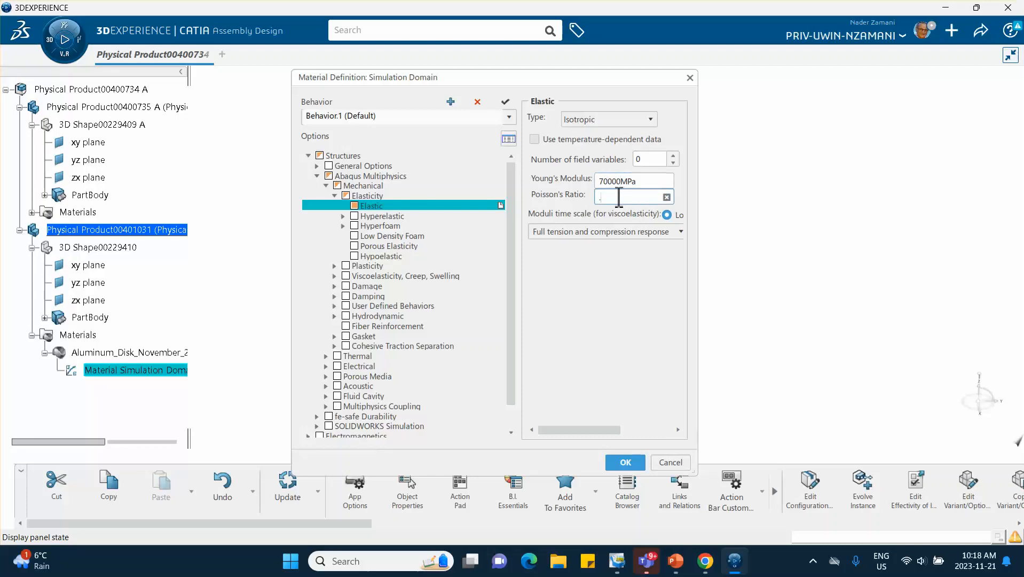
text(.3)
click(623, 462)
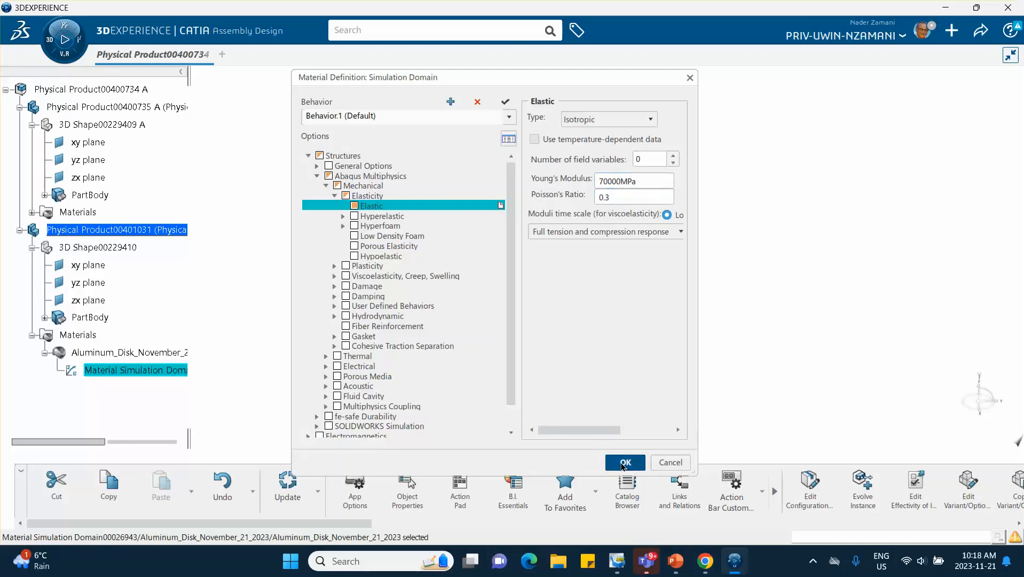
- Save the product and activate the disk's 3D shape for part editing
click(981, 33)
click(910, 56)
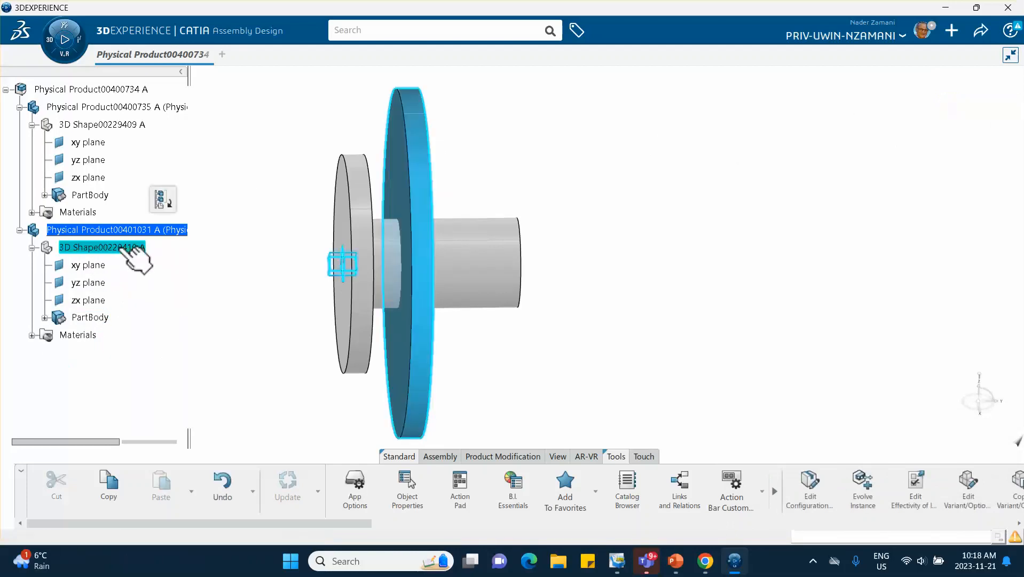
double_click(96, 249)
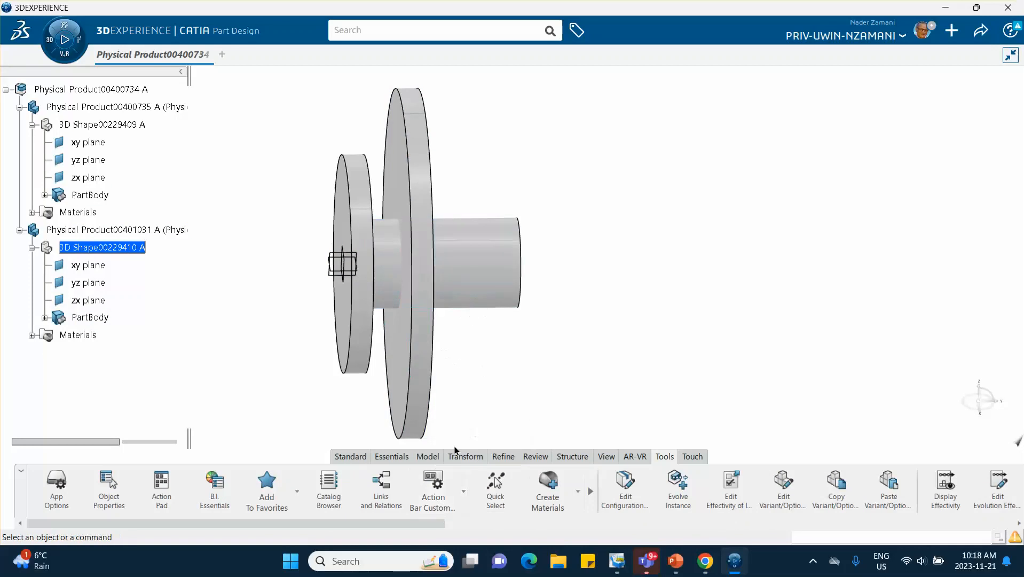
click(392, 457)
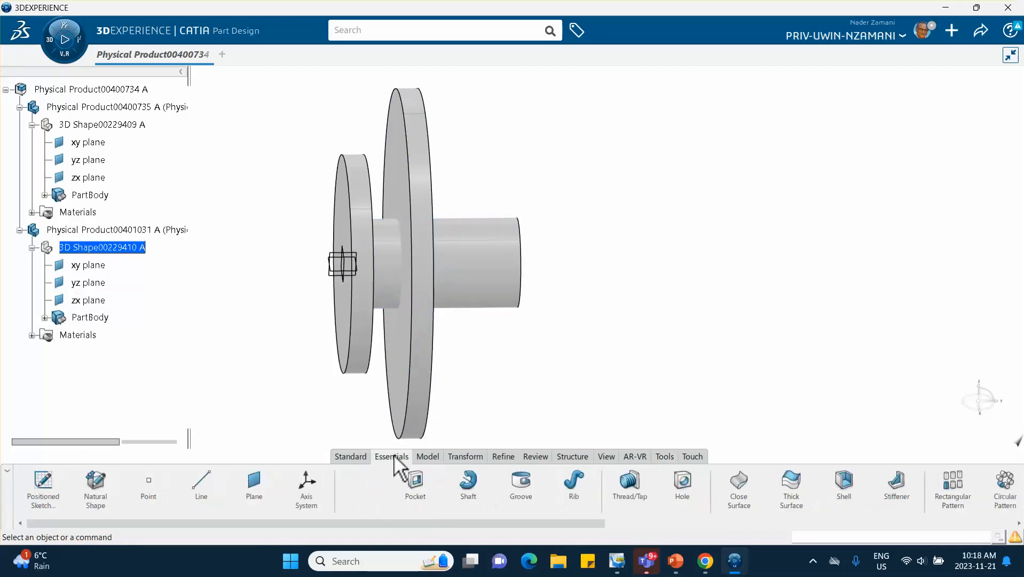
click(162, 486)
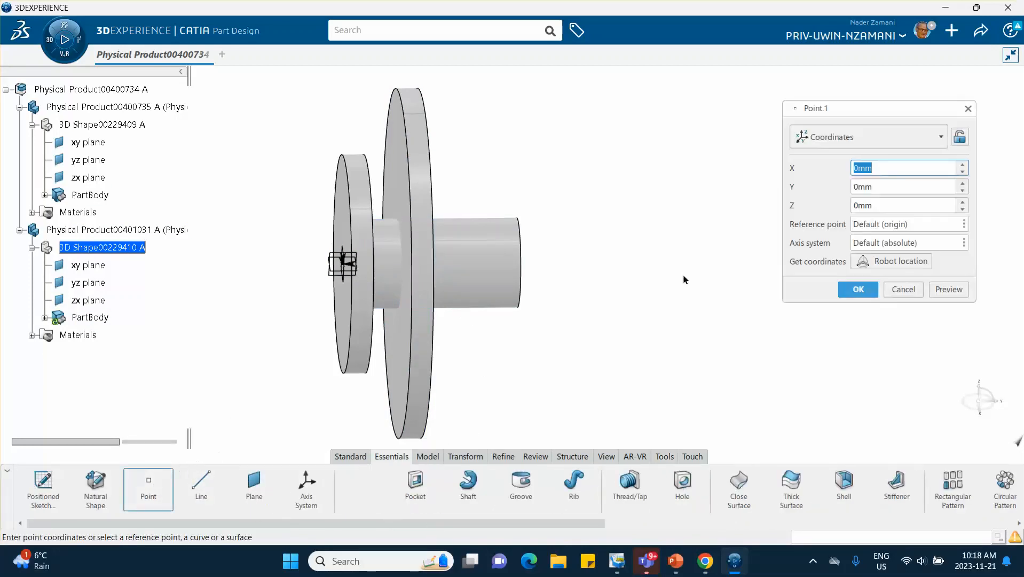
click(877, 138)
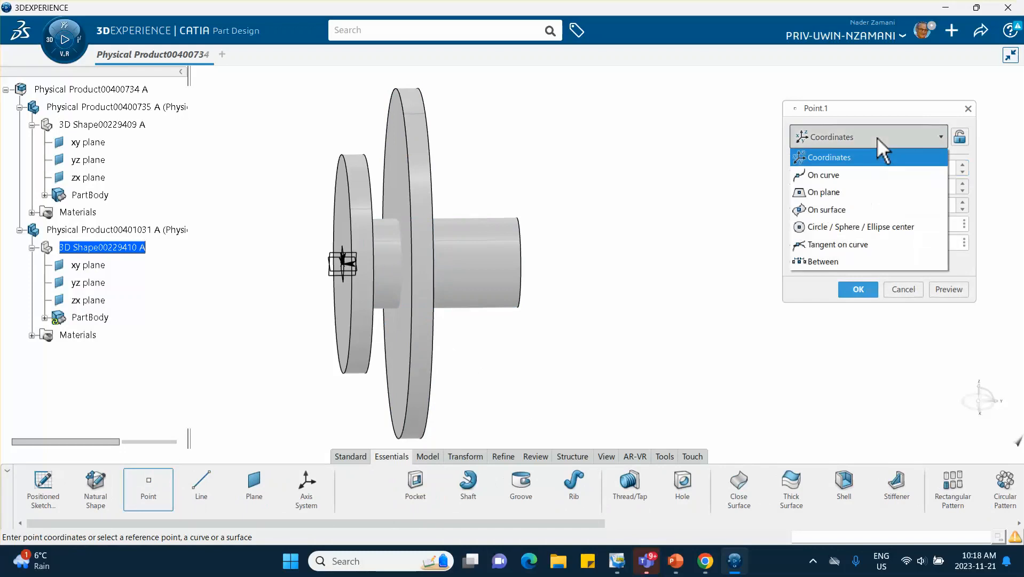
click(835, 228)
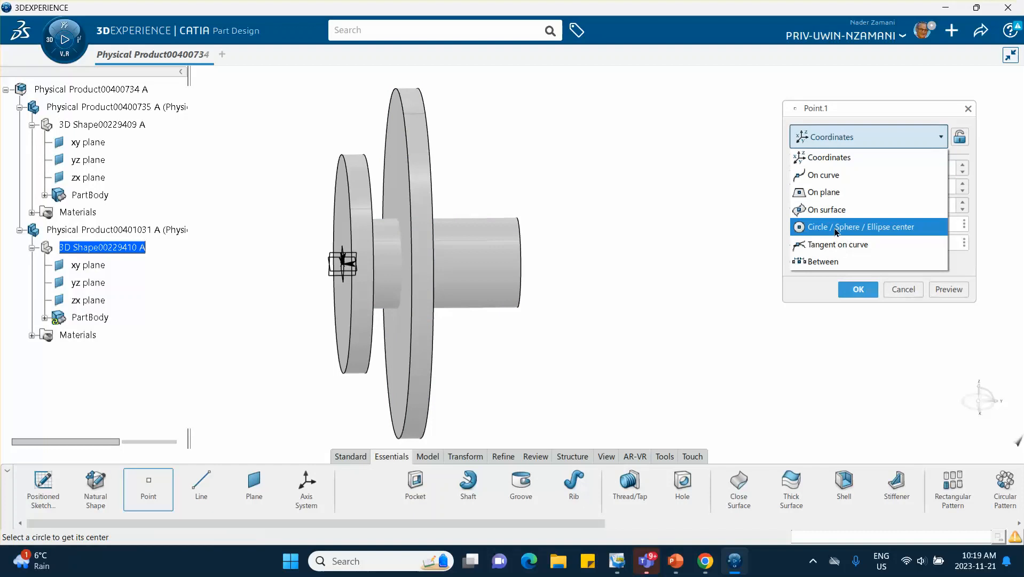
right_click(376, 243)
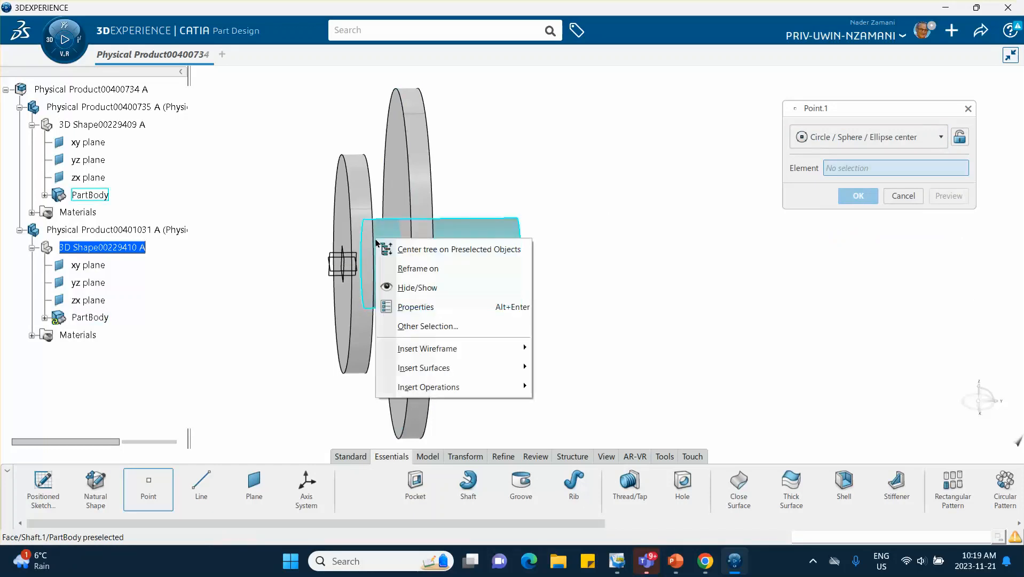
click(408, 288)
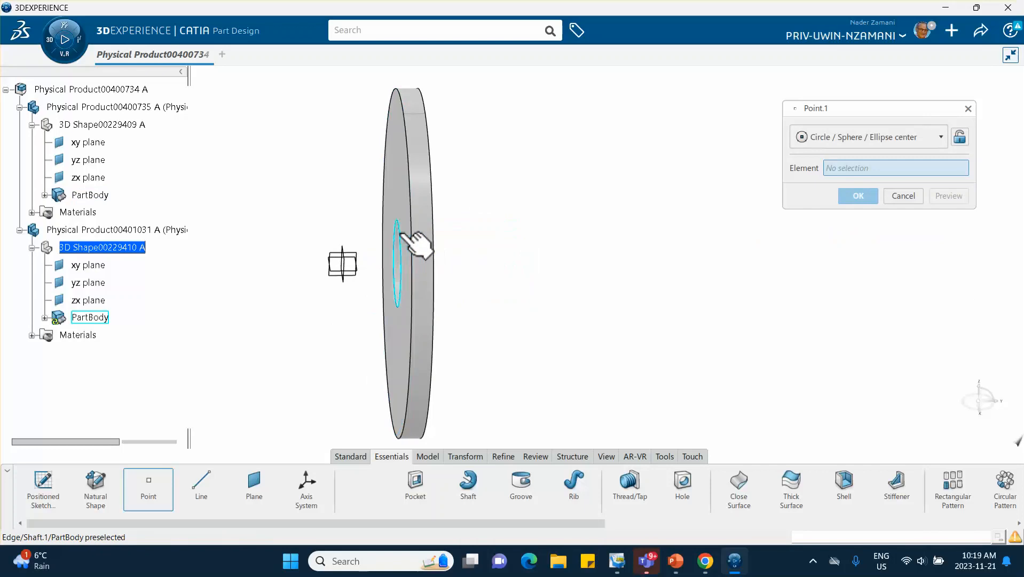
click(402, 235)
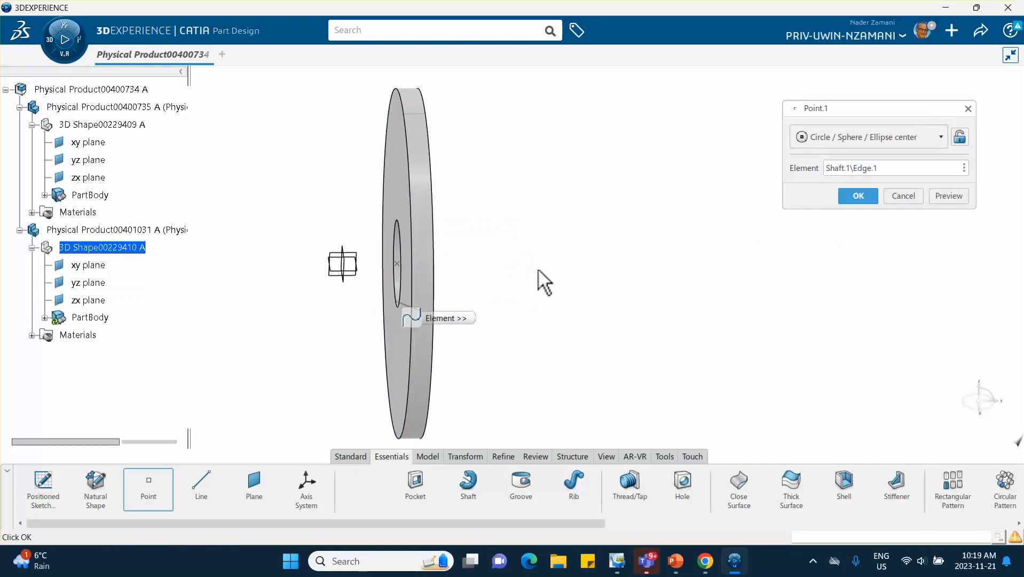
mouse_move(538, 271)
middle_down()
mouse_move(522, 268)
mouse_move(539, 285)
mouse_move(574, 284)
mouse_move(541, 274)
middle_up()
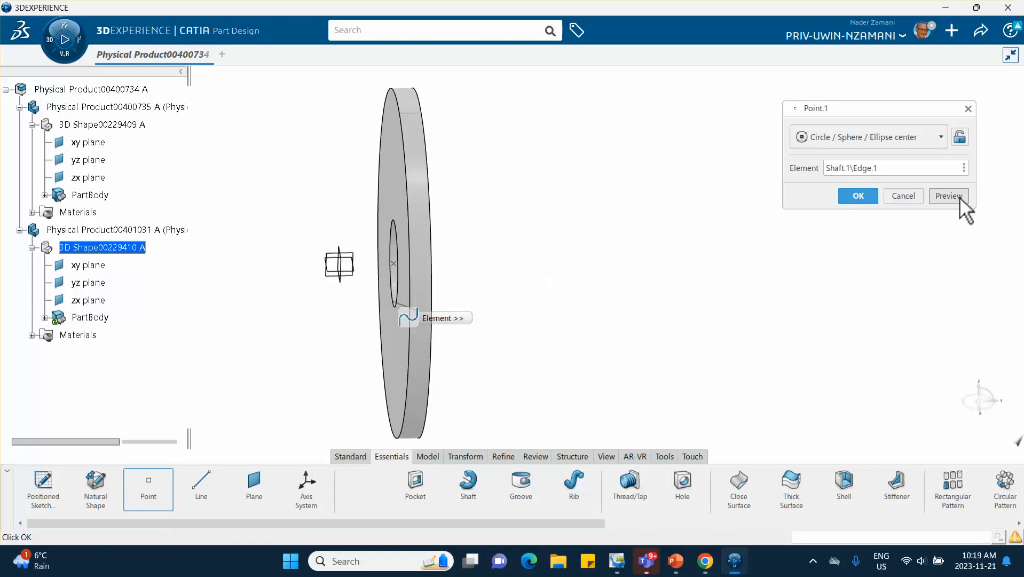
click(904, 198)
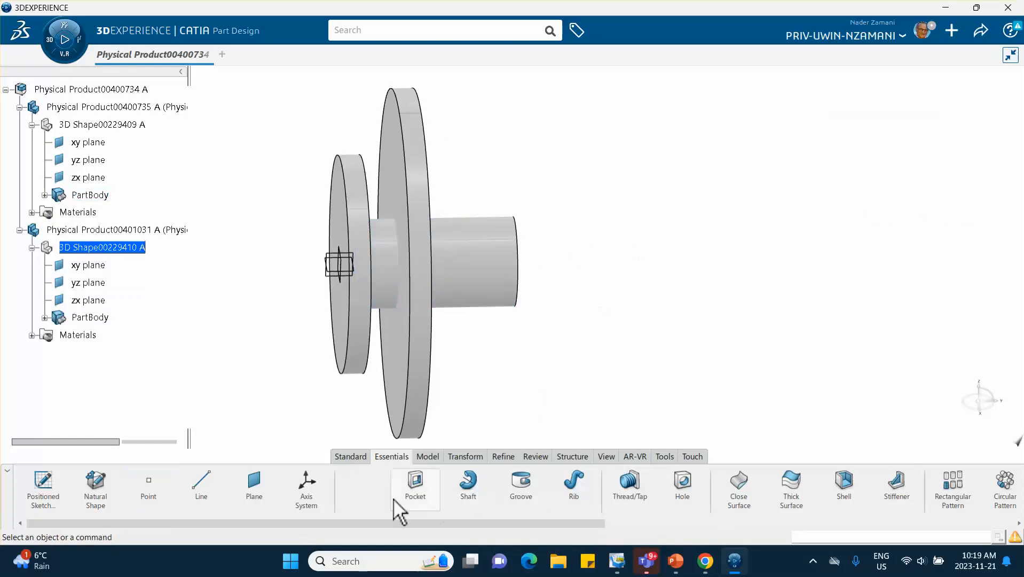
- Hide the shaft body and create a circle-centre reference point from the disk's bore edge on the face away from the shaft's flange
click(155, 489)
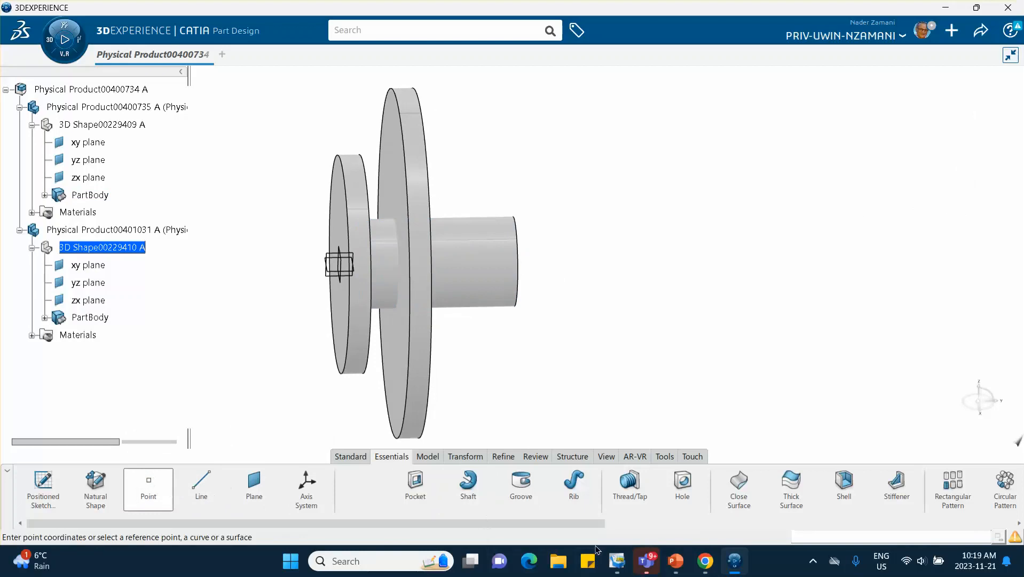
click(675, 557)
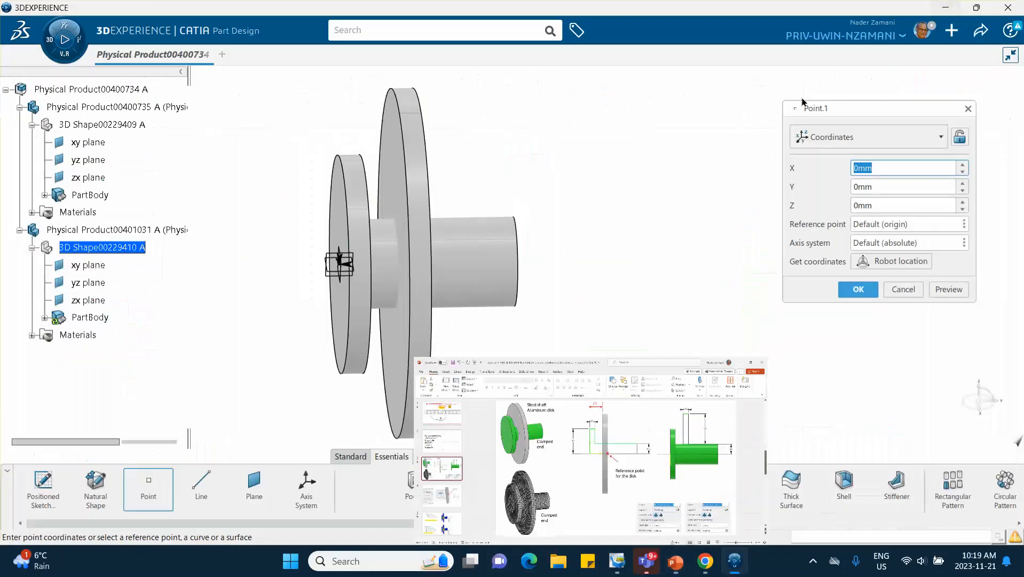
click(945, 16)
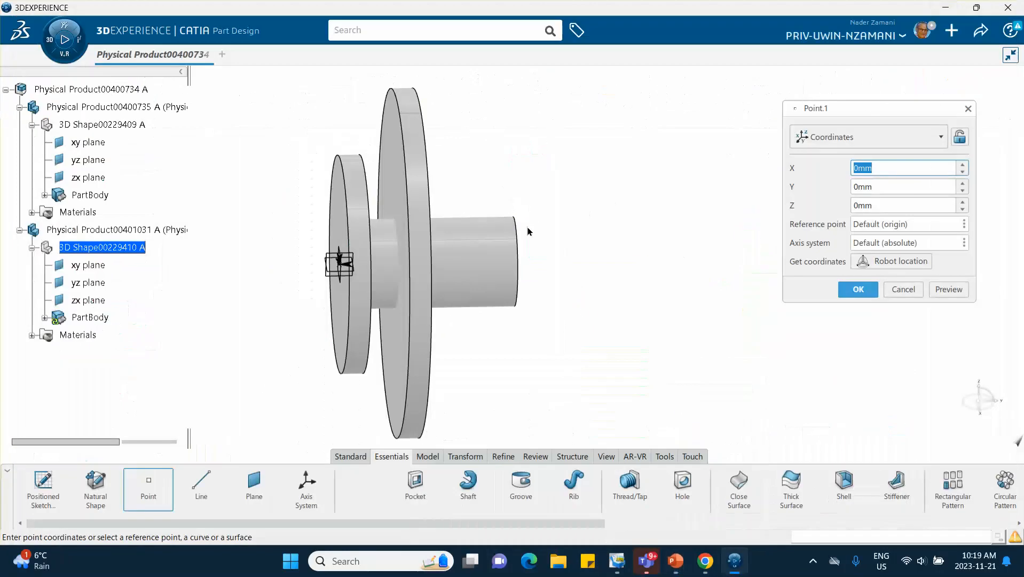
click(861, 140)
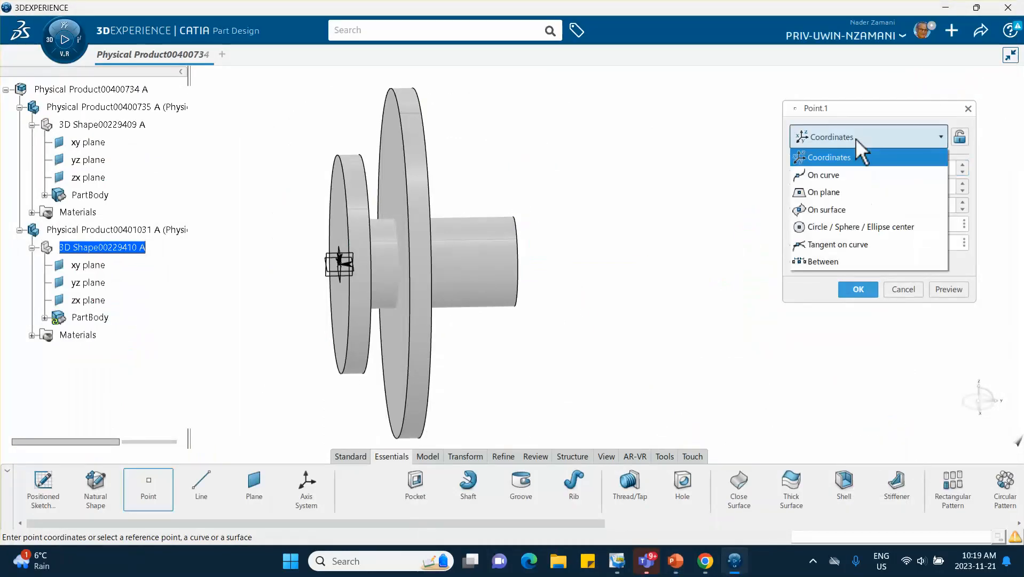
click(837, 226)
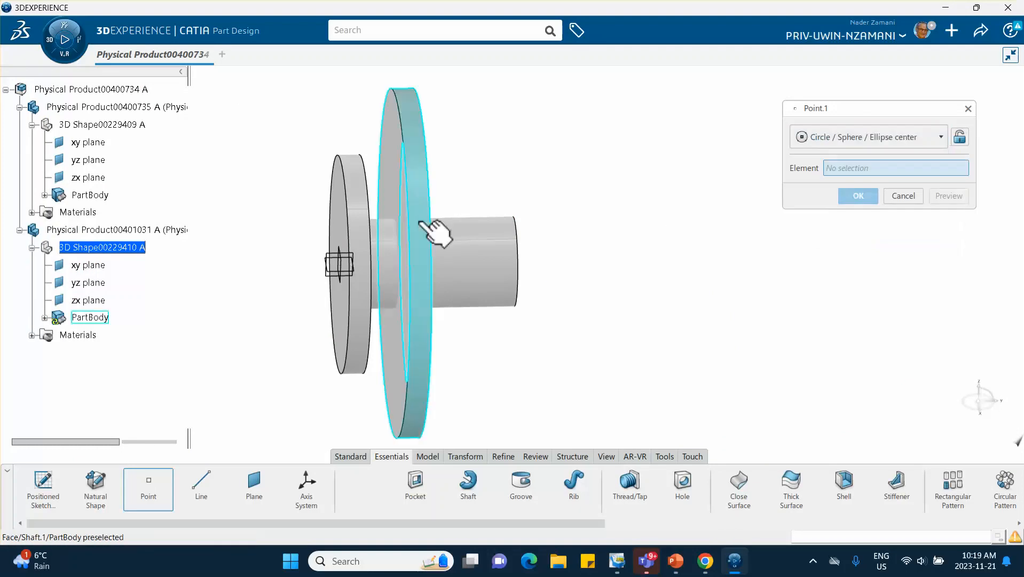
right_click(363, 235)
click(419, 272)
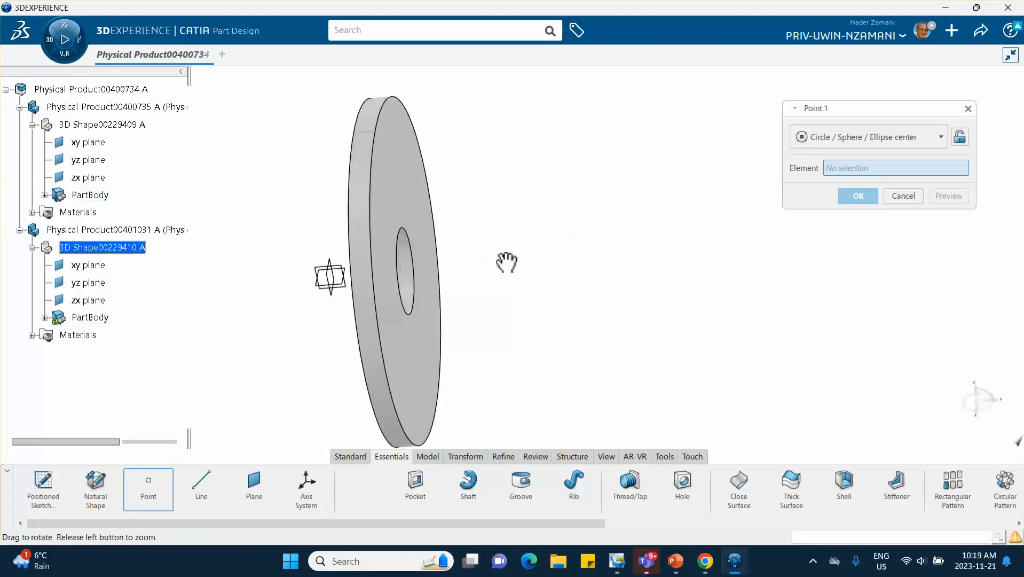
middle_drag(506, 262, 481, 266)
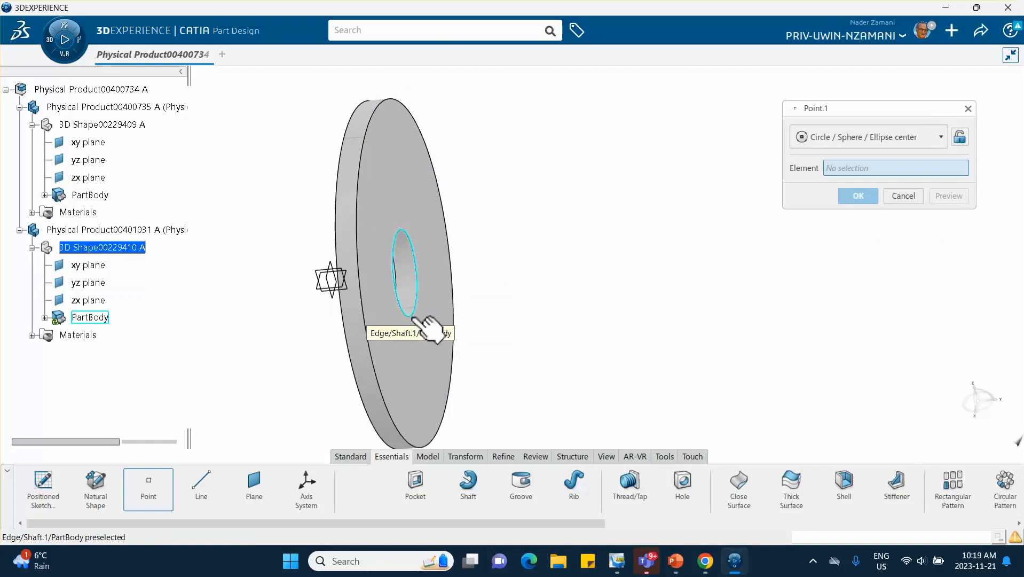
click(415, 318)
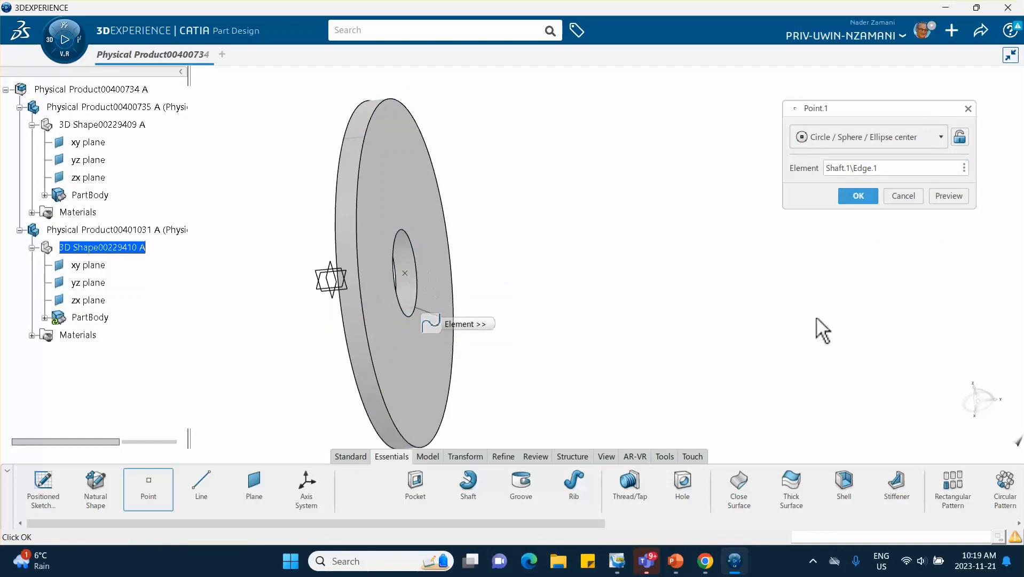
click(859, 195)
middle_drag(462, 266, 600, 261)
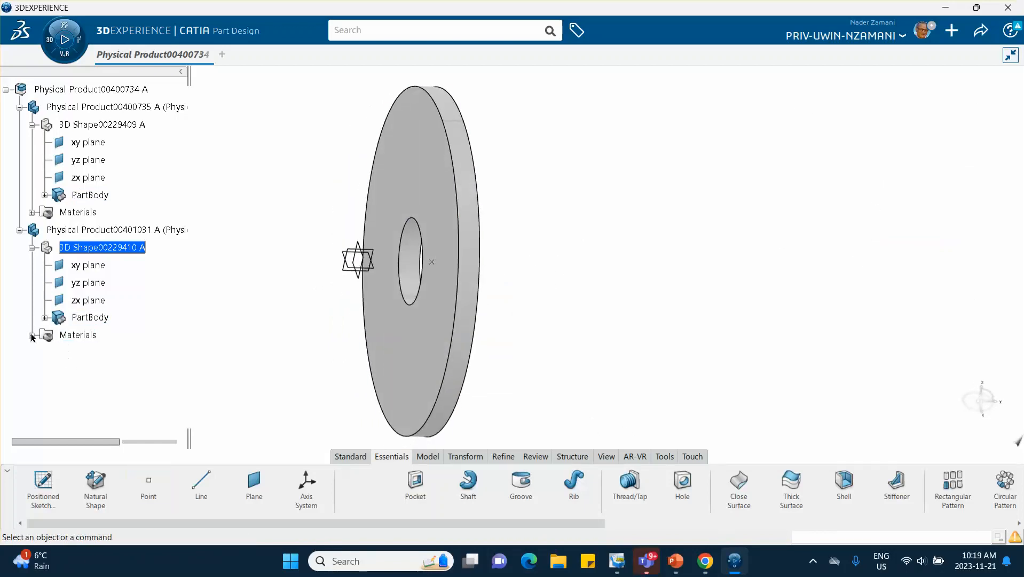
- Bring the hidden shaft body back into the display beside the disk and save the product
click(45, 318)
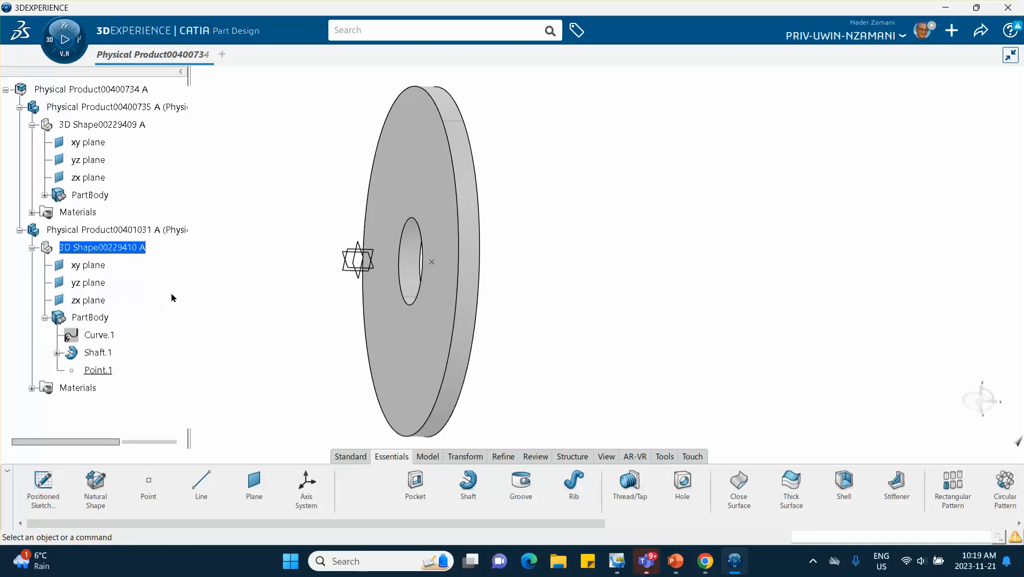
scroll(171, 297, down, 1)
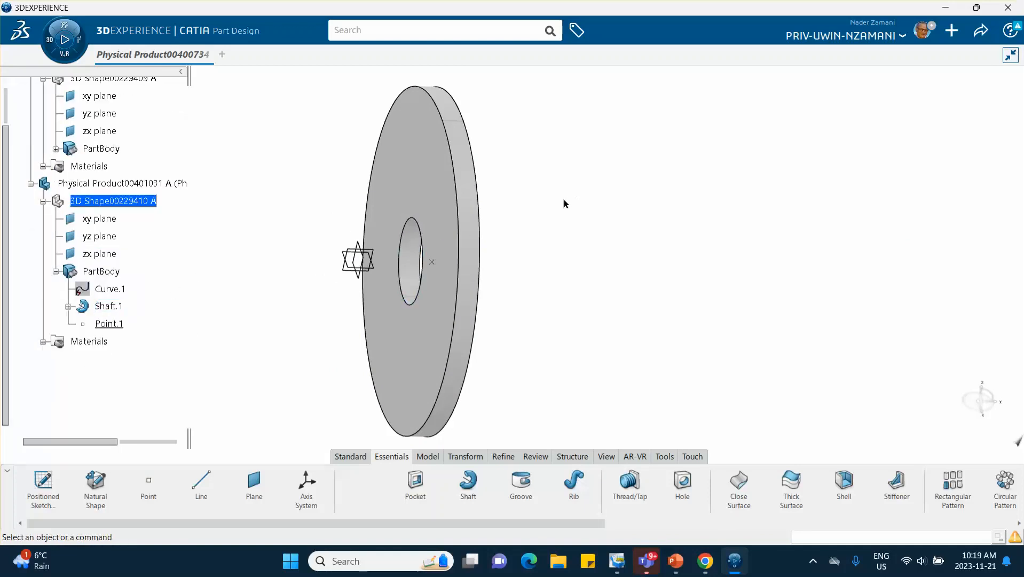
middle_drag(564, 203, 565, 200)
right_click(459, 272)
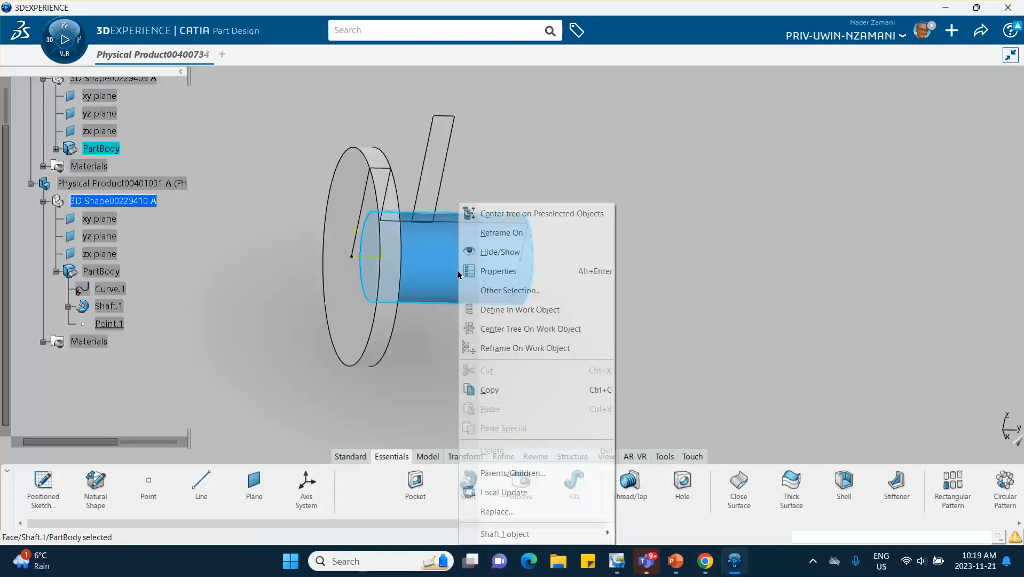
click(486, 261)
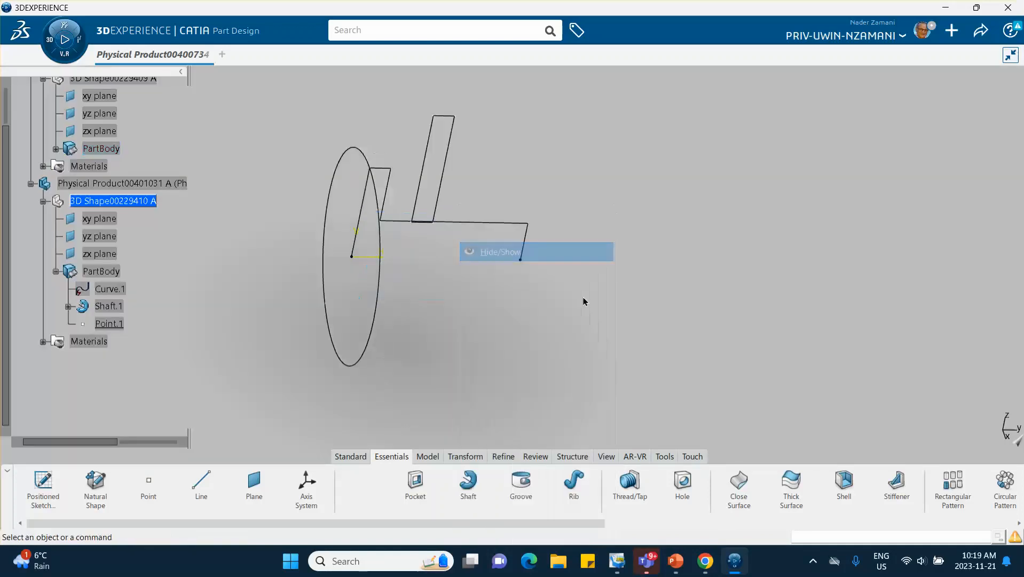
click(1013, 443)
middle_drag(593, 196, 320, 213)
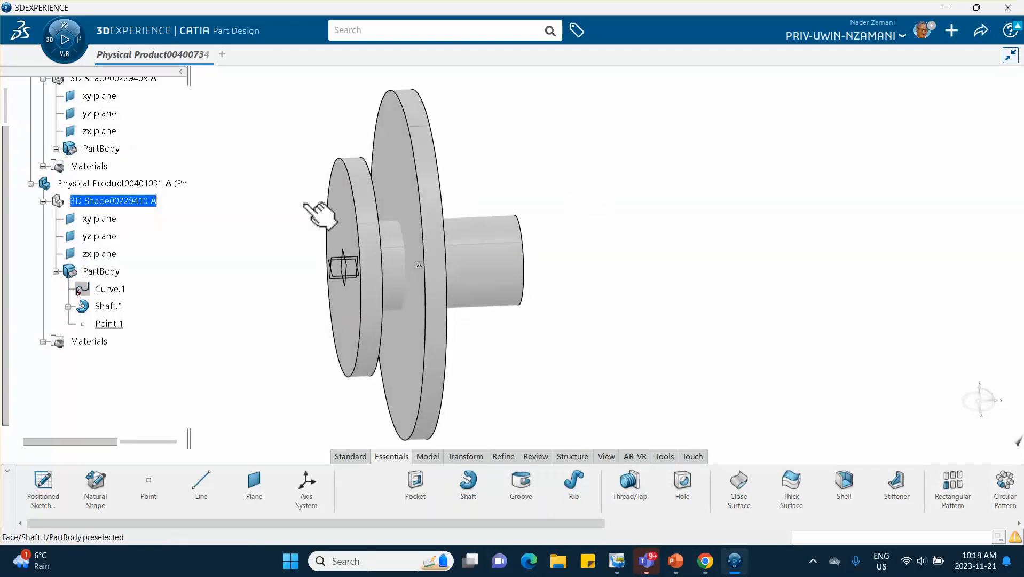
click(981, 32)
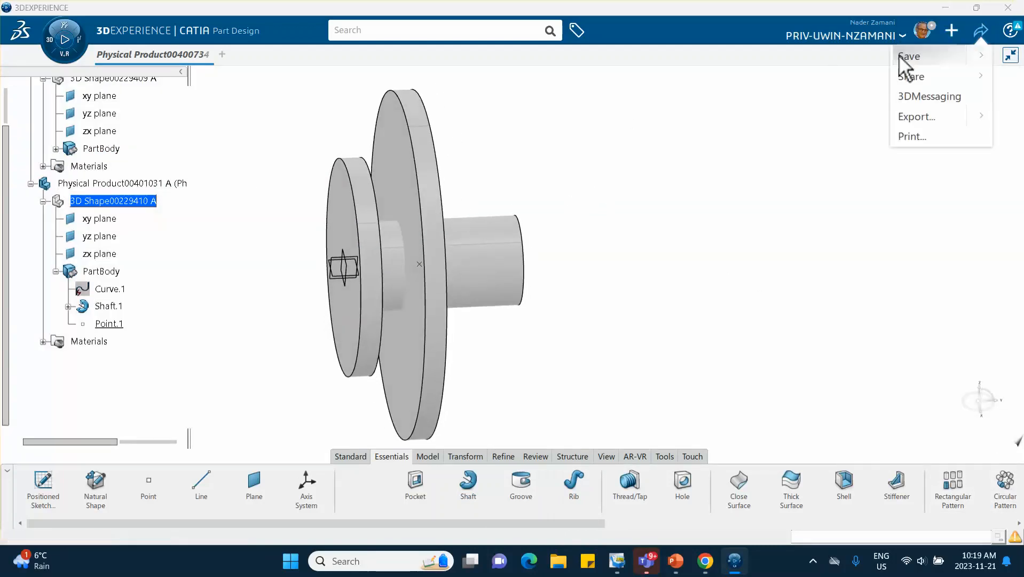
click(909, 56)
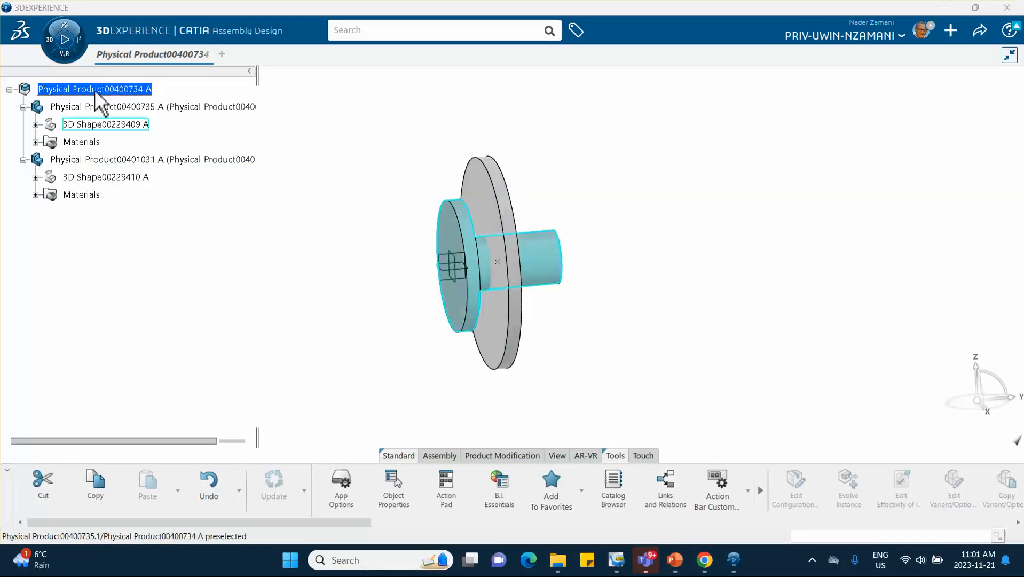
- Switch to Structural Model Creation and create a finite element model with all shapes of the root product contributing
click(50, 40)
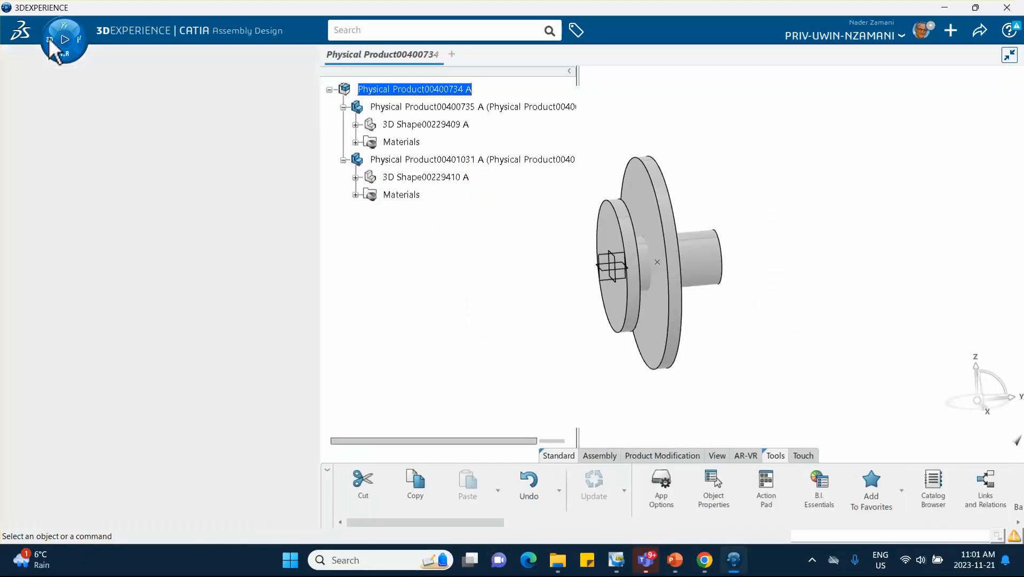
scroll(145, 305, down, 3)
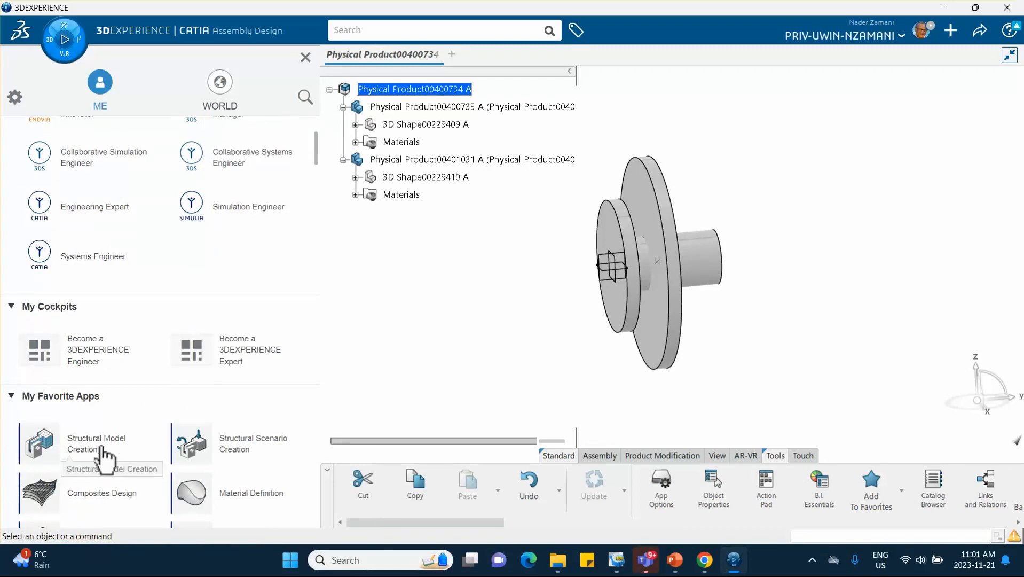
scroll(80, 419, down, 1)
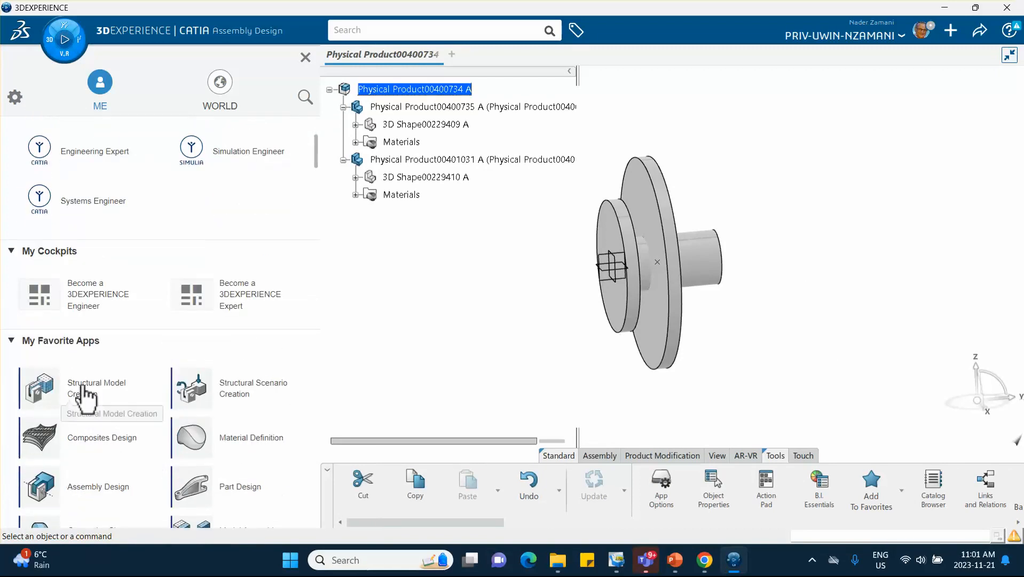
click(79, 394)
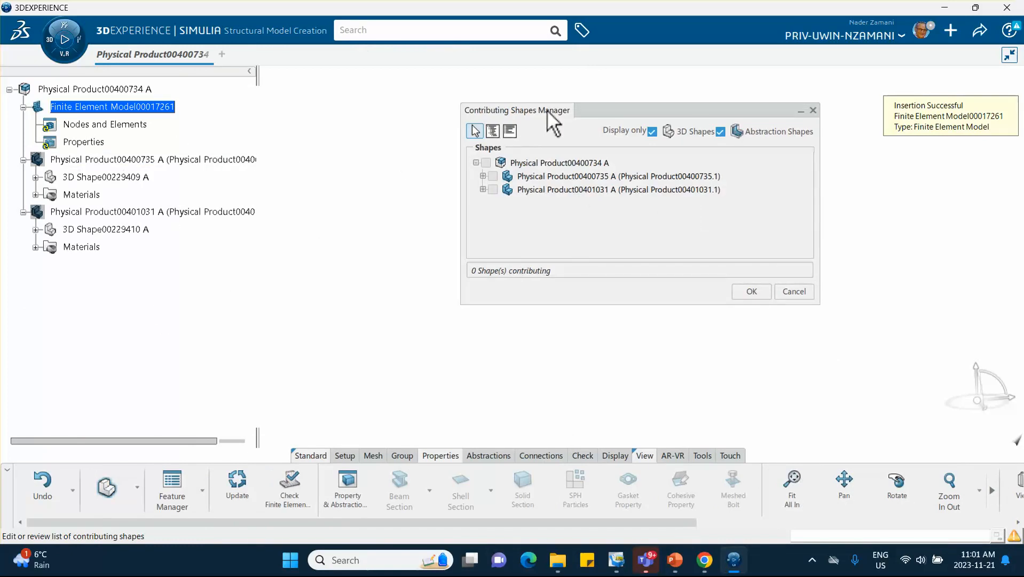
click(486, 162)
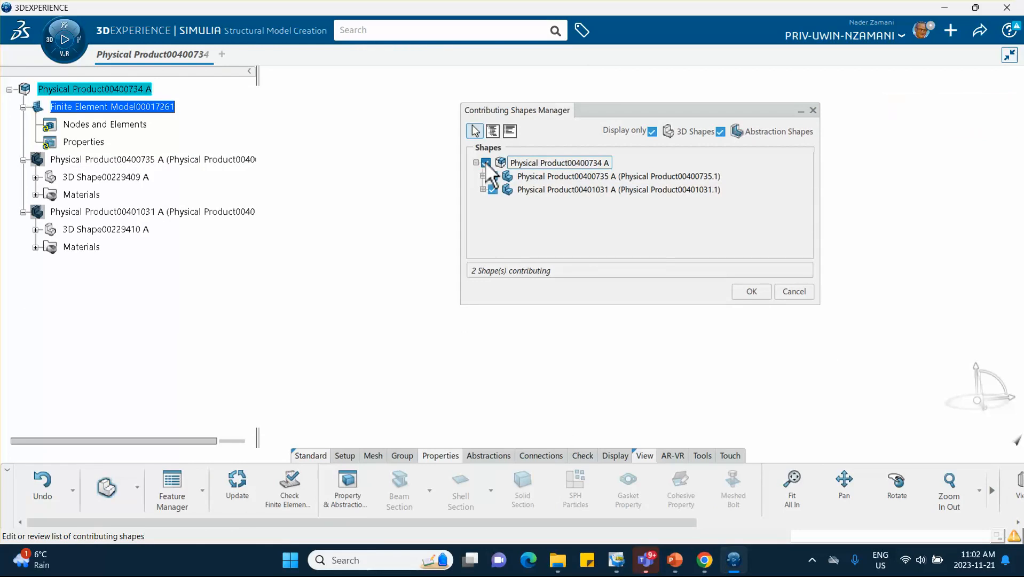
click(743, 293)
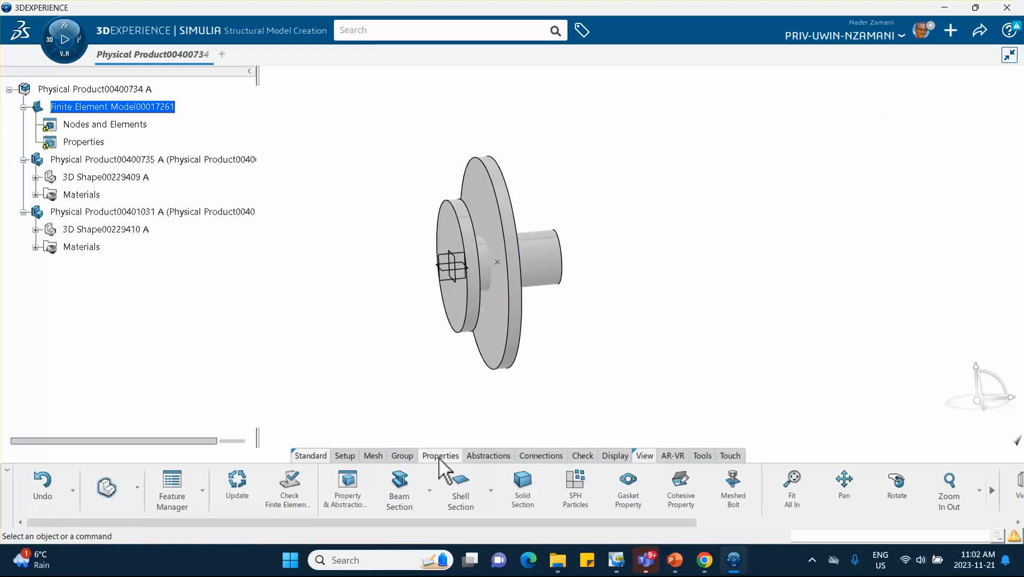
- Generate a tetrahedron mesh on the shaft body with 5 mm mesh size and 100 mm absolute sag, checking the values against the PowerPoint slide
click(370, 455)
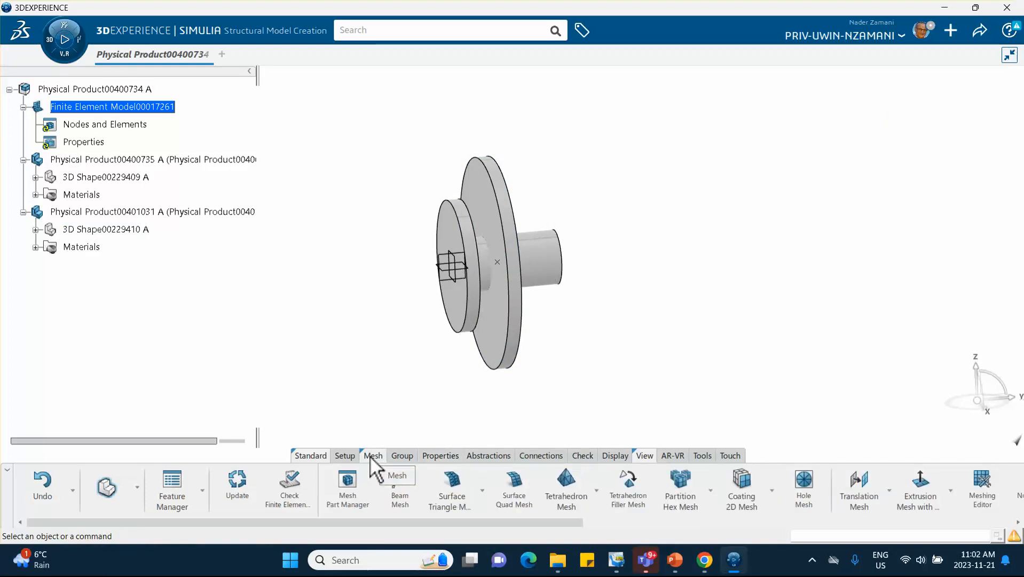
click(562, 490)
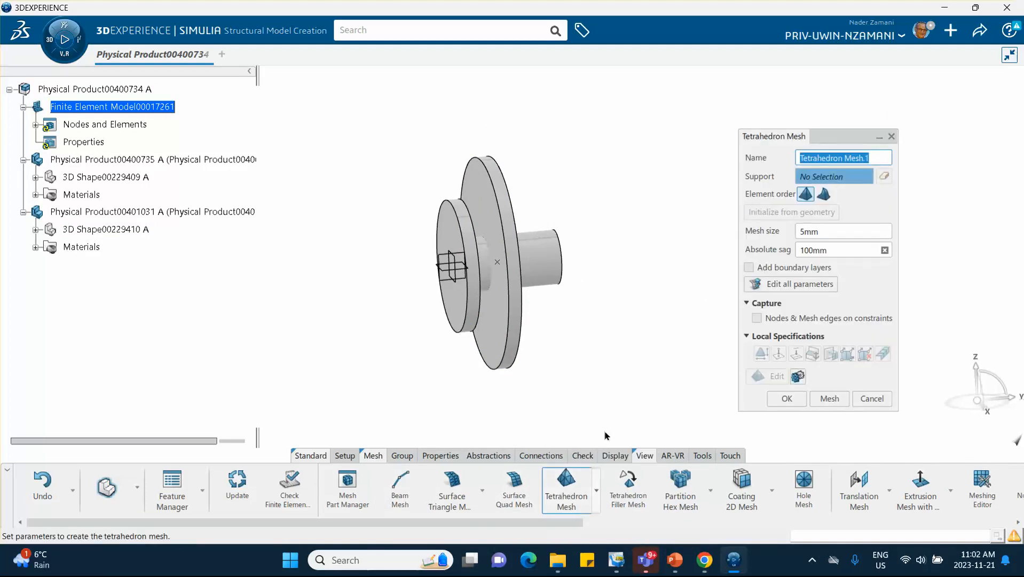
click(468, 240)
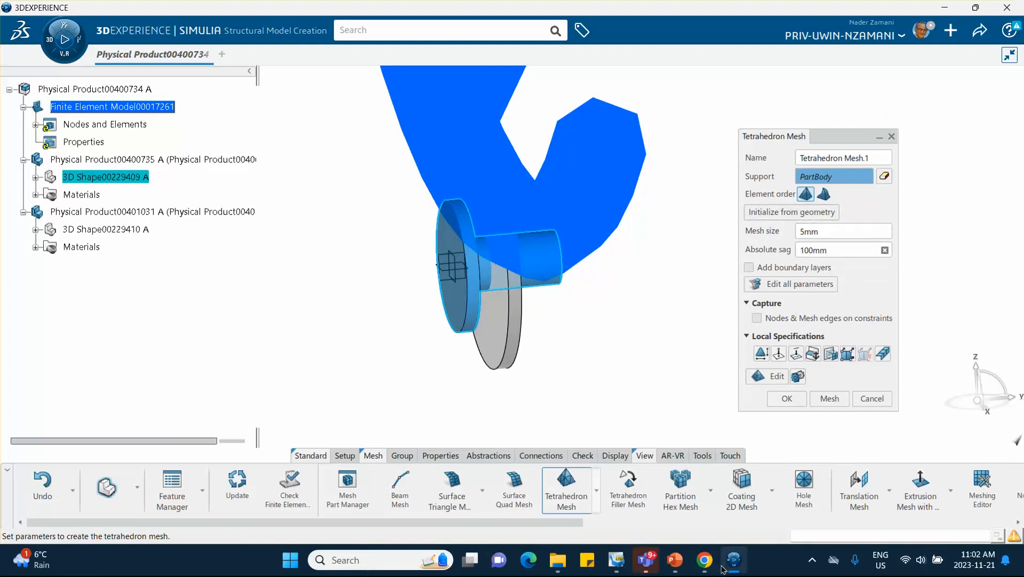
click(675, 559)
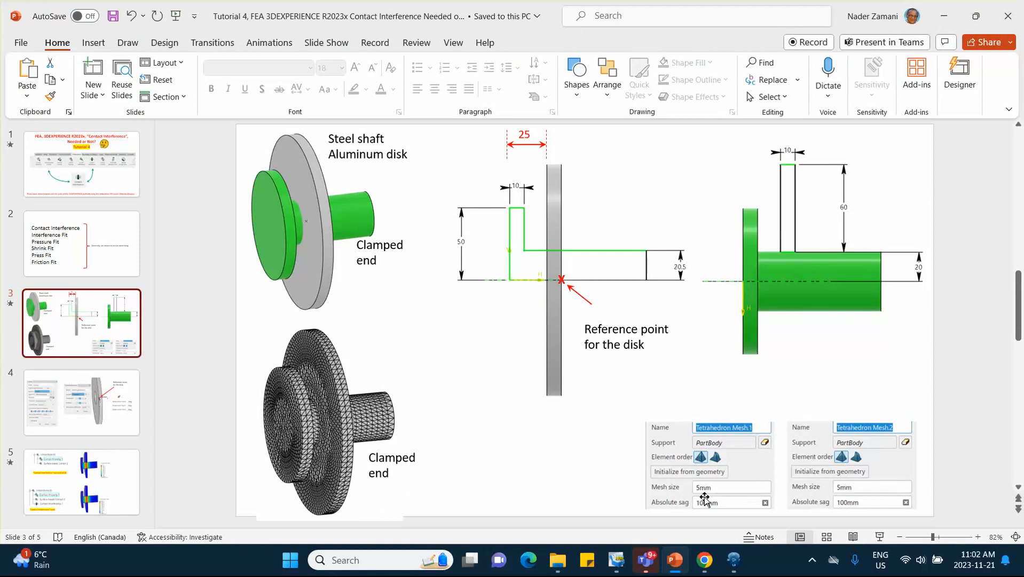
click(942, 19)
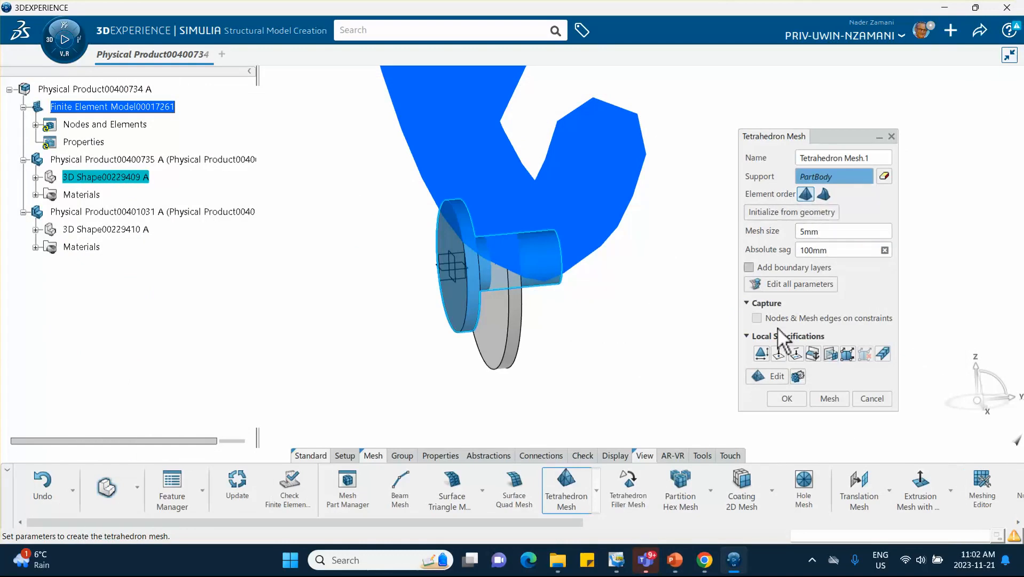
click(830, 398)
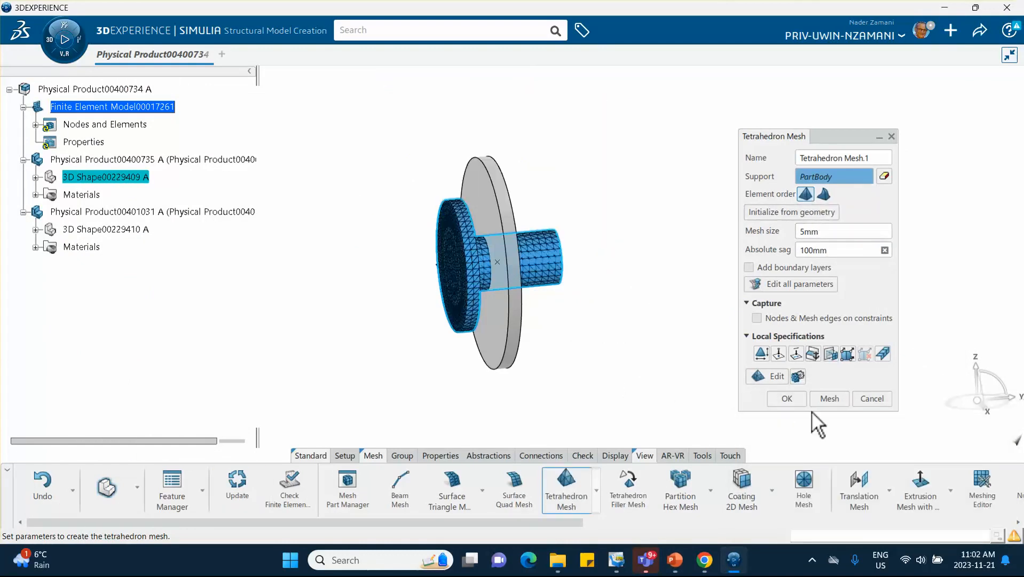
click(787, 398)
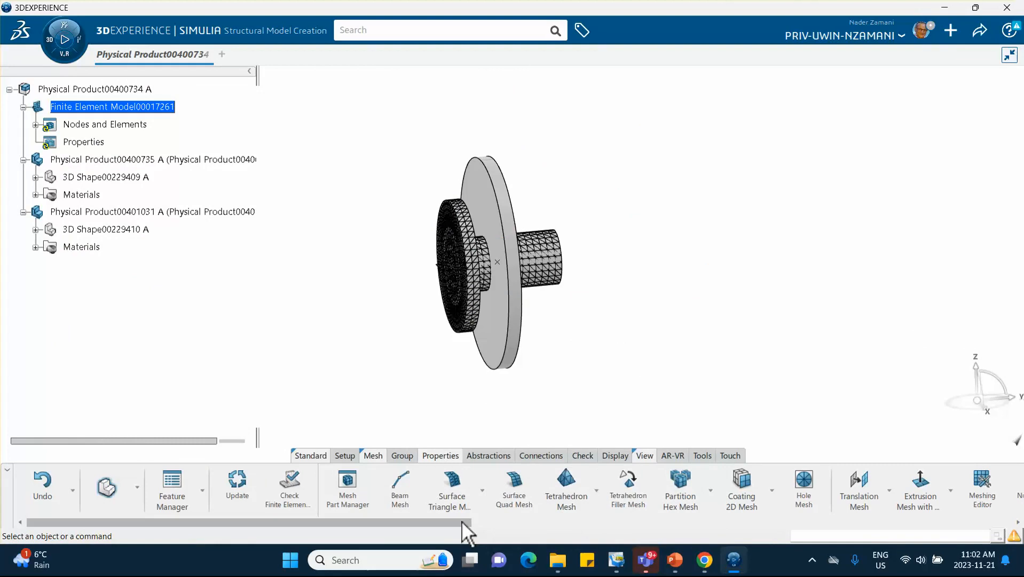
- Unpin the Mesh and View sections from the action bar
drag(463, 522, 378, 538)
right_click(370, 452)
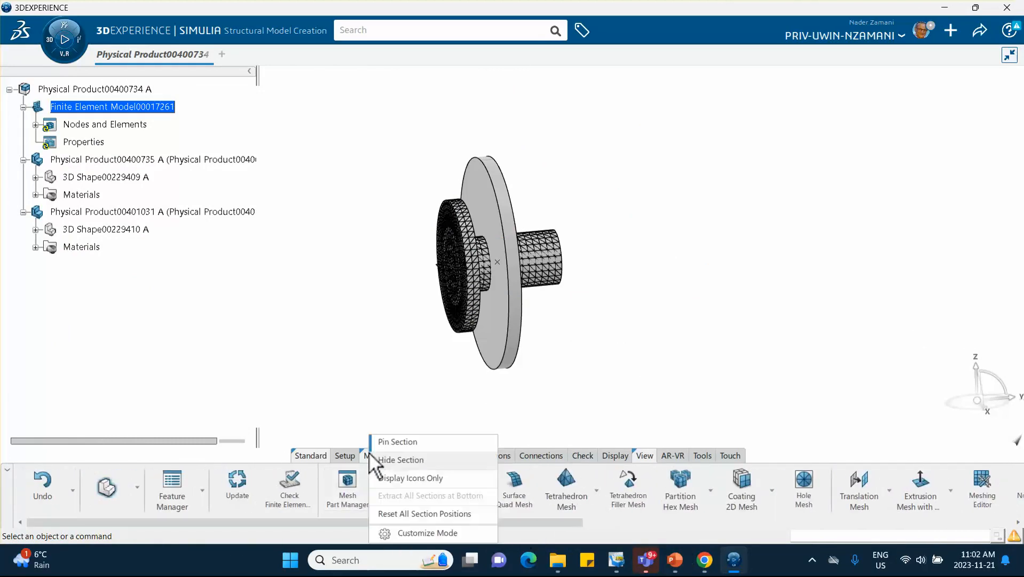
click(378, 434)
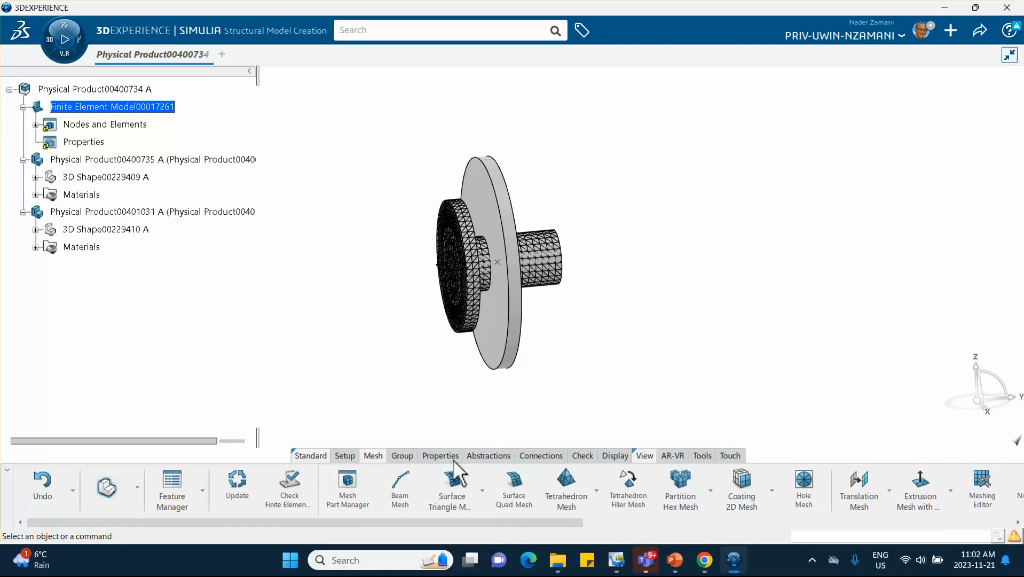
click(640, 455)
right_click(639, 455)
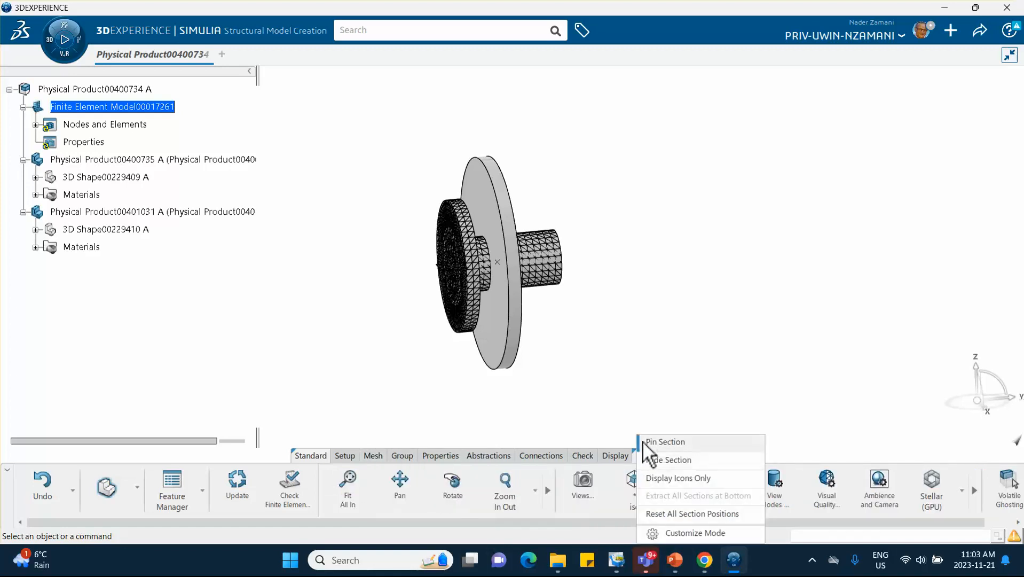
click(643, 443)
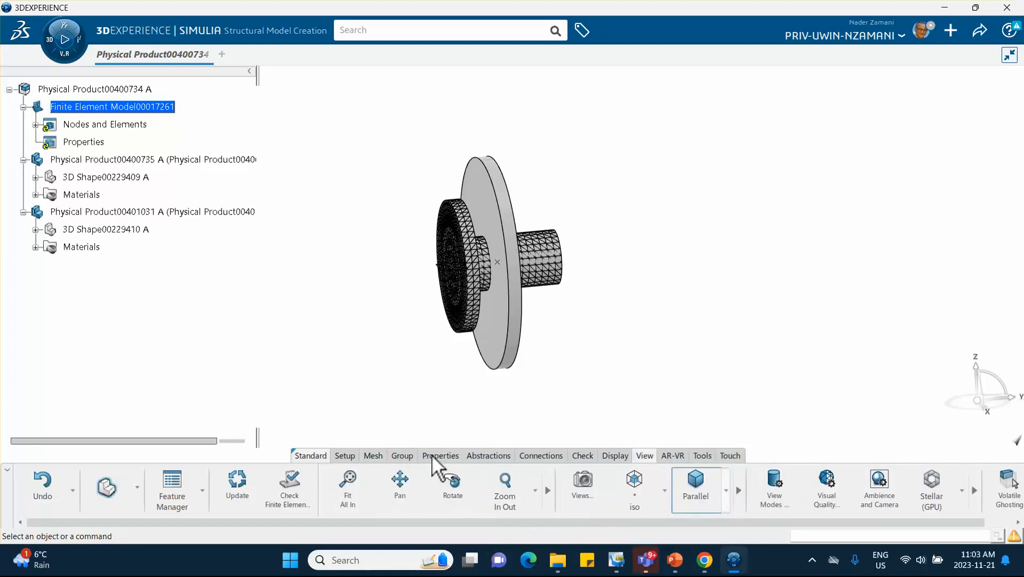
- Create a solid section on the shaft's PartBody using its applied steel material
click(433, 456)
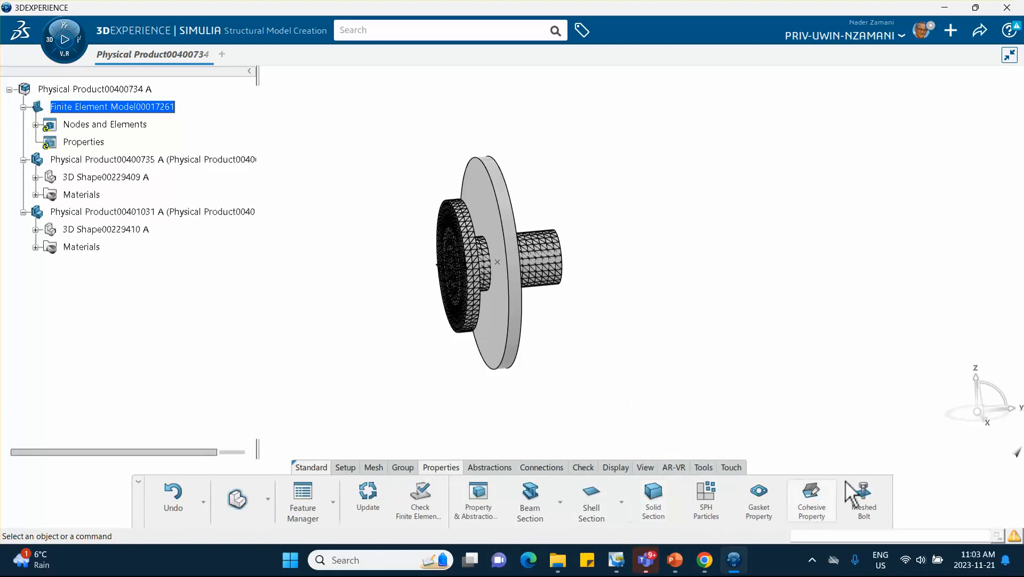
click(652, 499)
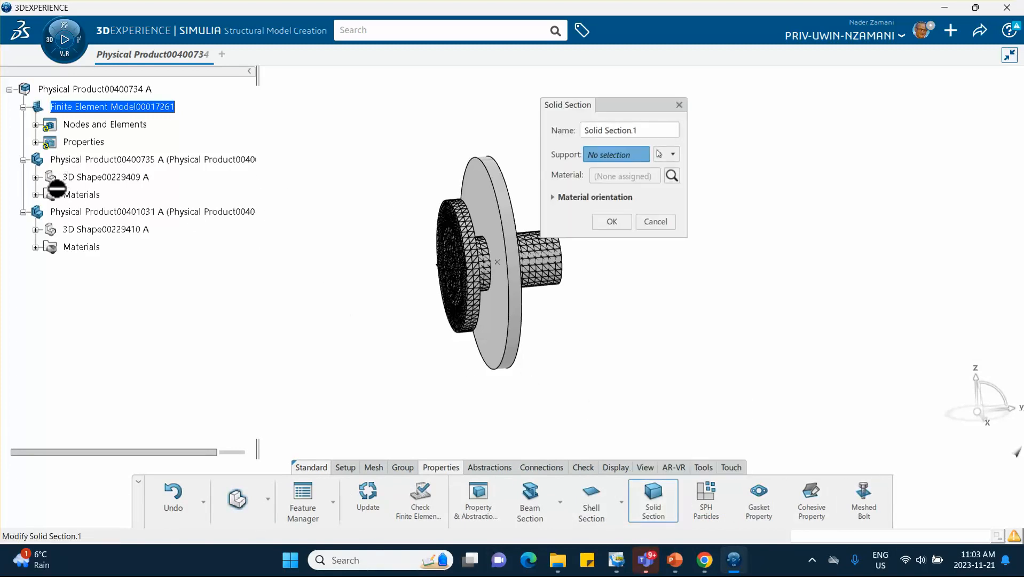
click(35, 176)
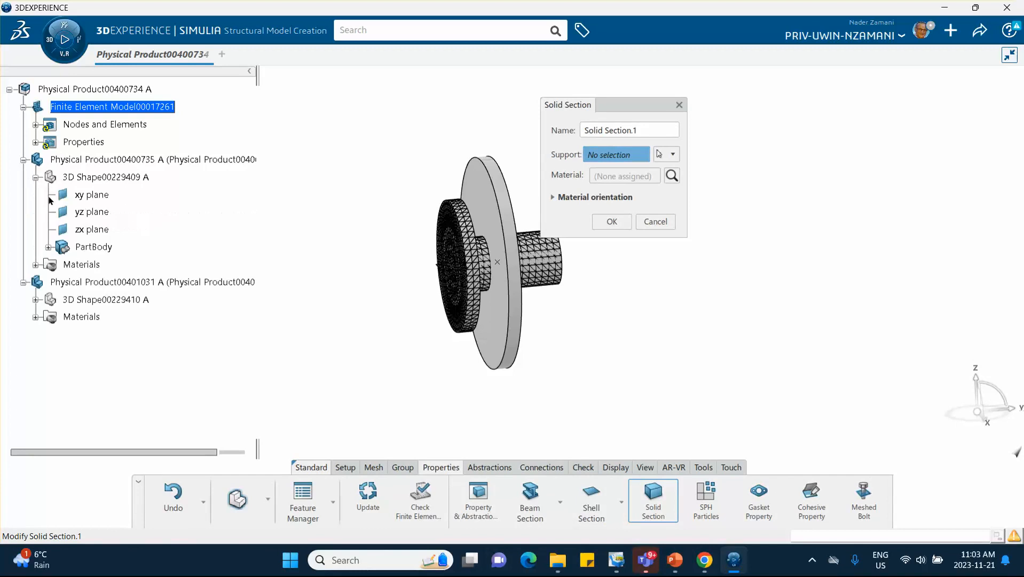
click(98, 248)
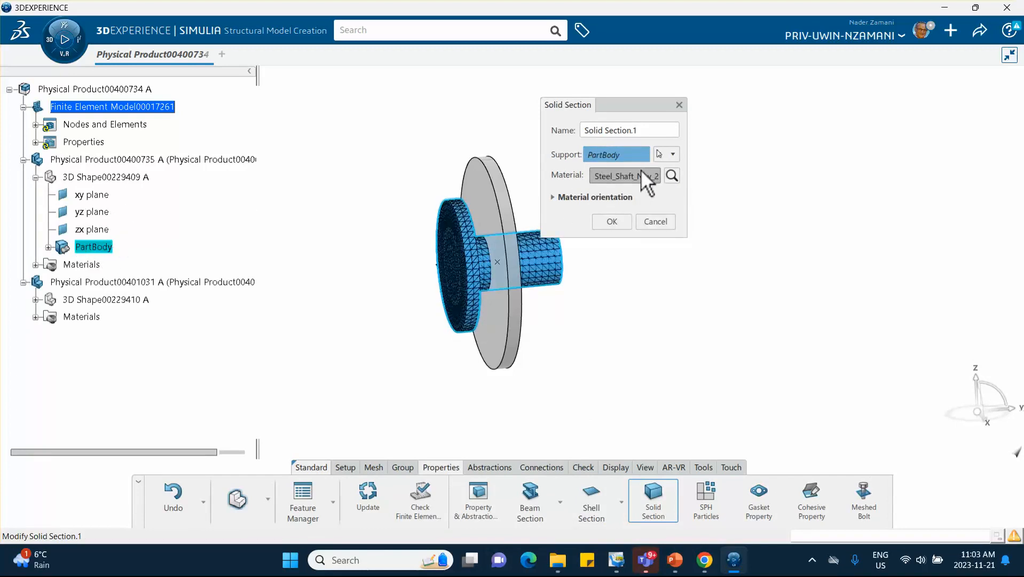
click(616, 218)
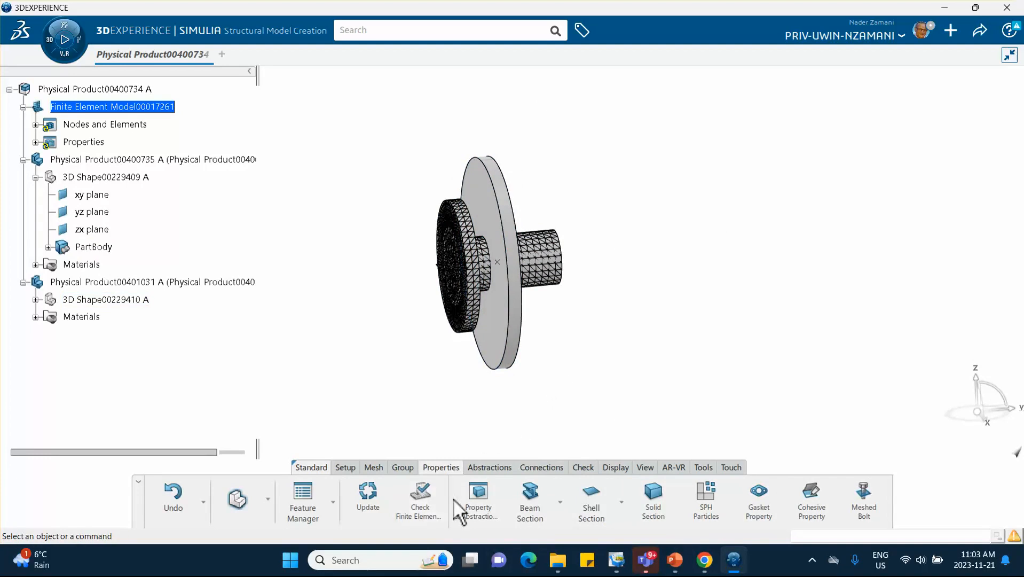
- Create a tetrahedron mesh on the disk body with 5 mm mesh size and 100 mm absolute sag
click(373, 469)
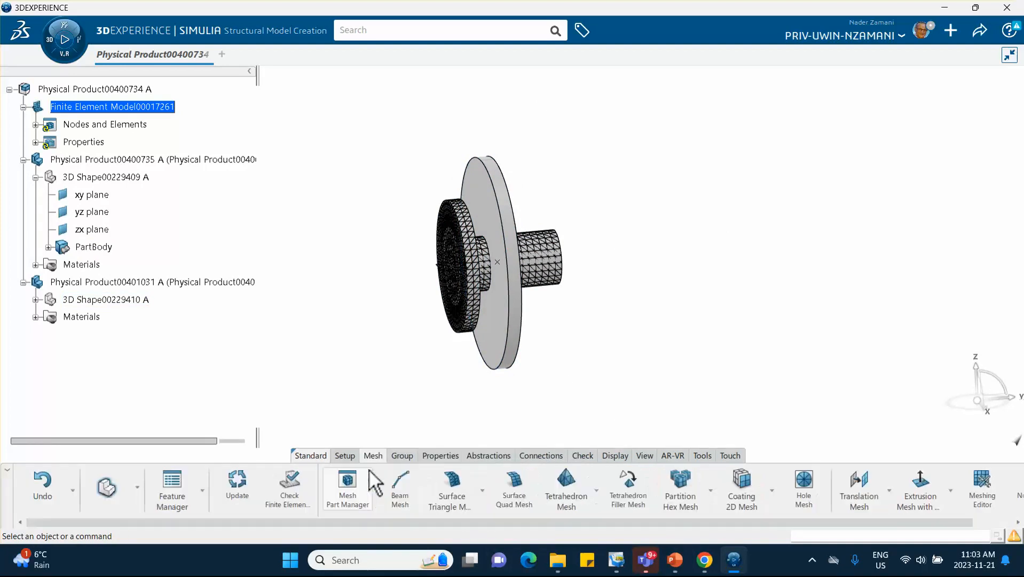
click(568, 484)
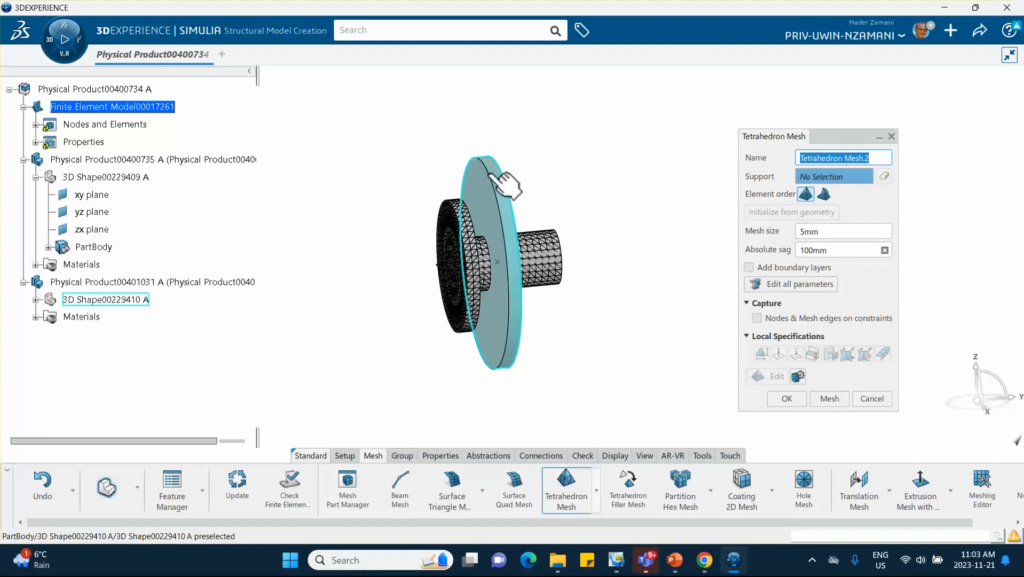
click(492, 172)
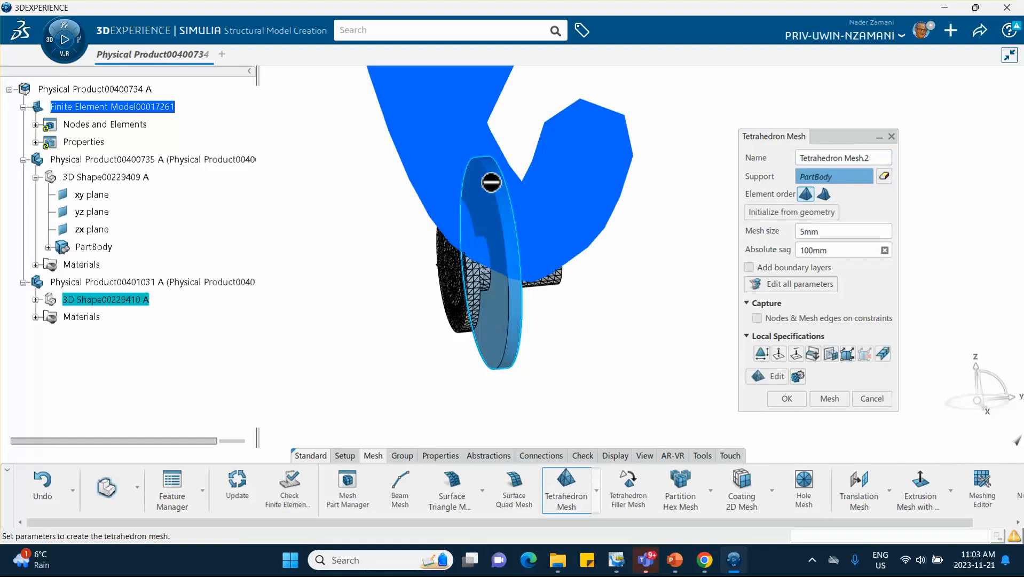
click(787, 398)
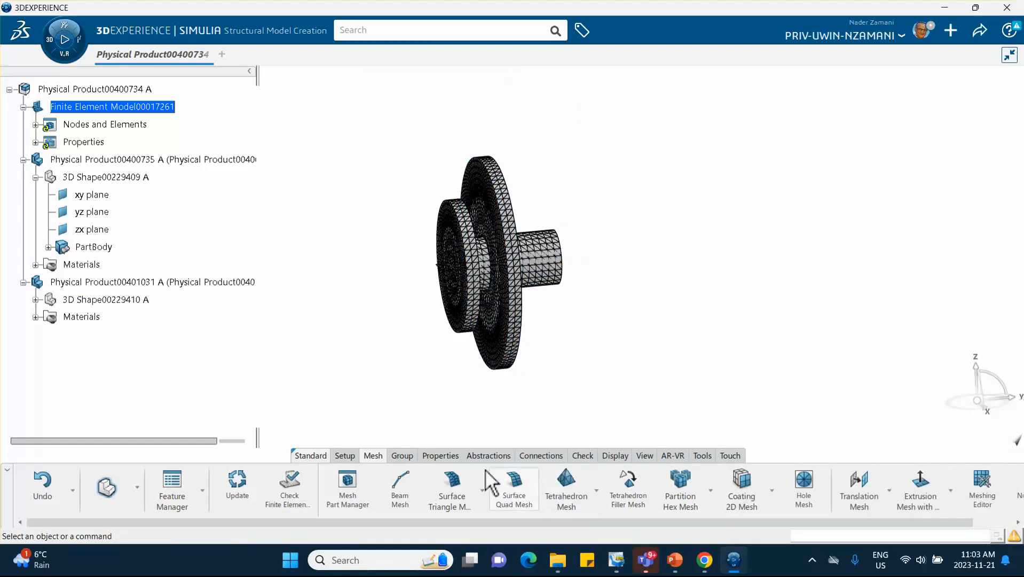
- Create a solid section on the disk's PartBody using its applied aluminum material
click(440, 457)
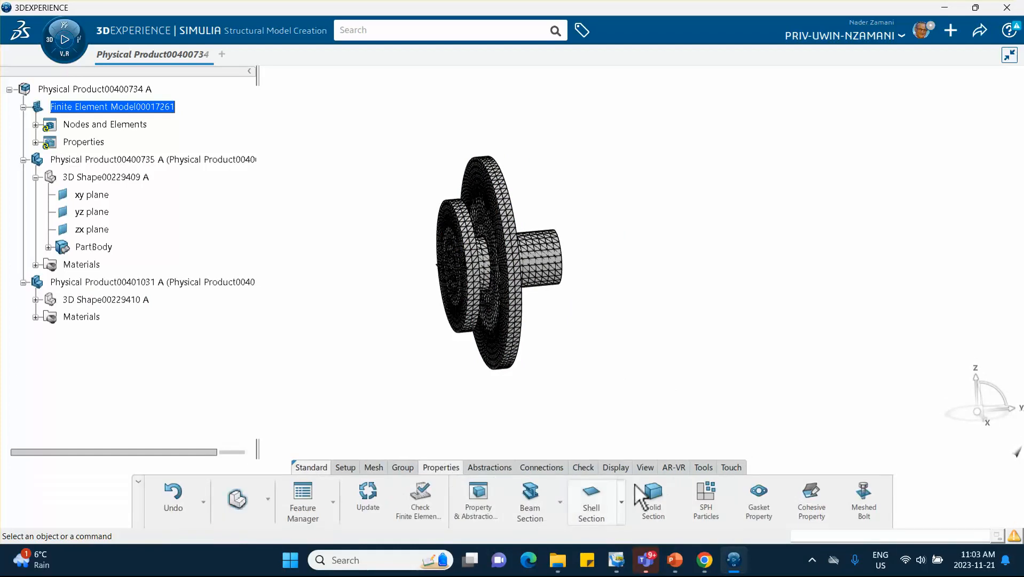
click(651, 494)
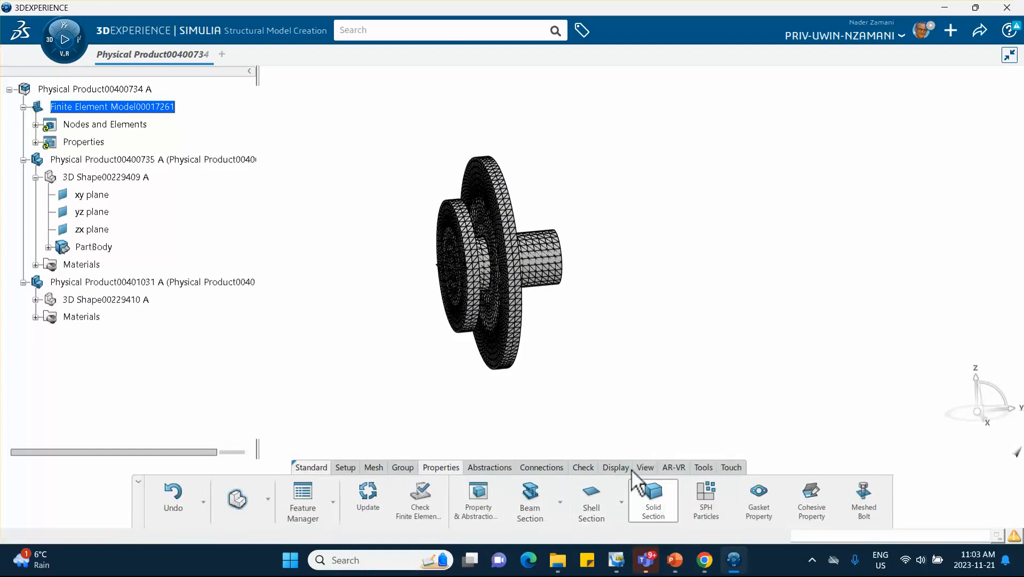
click(35, 301)
click(106, 370)
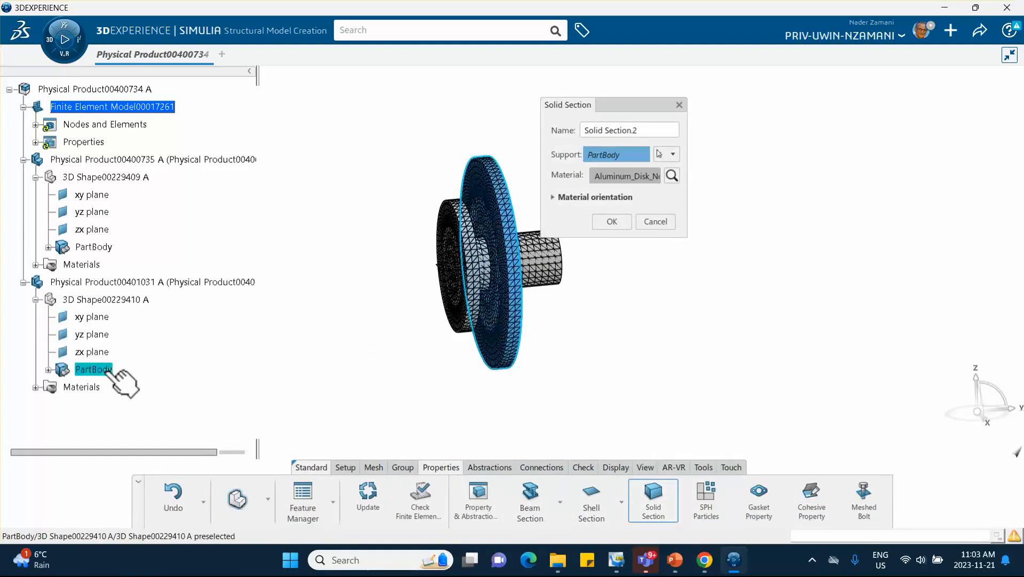
click(599, 217)
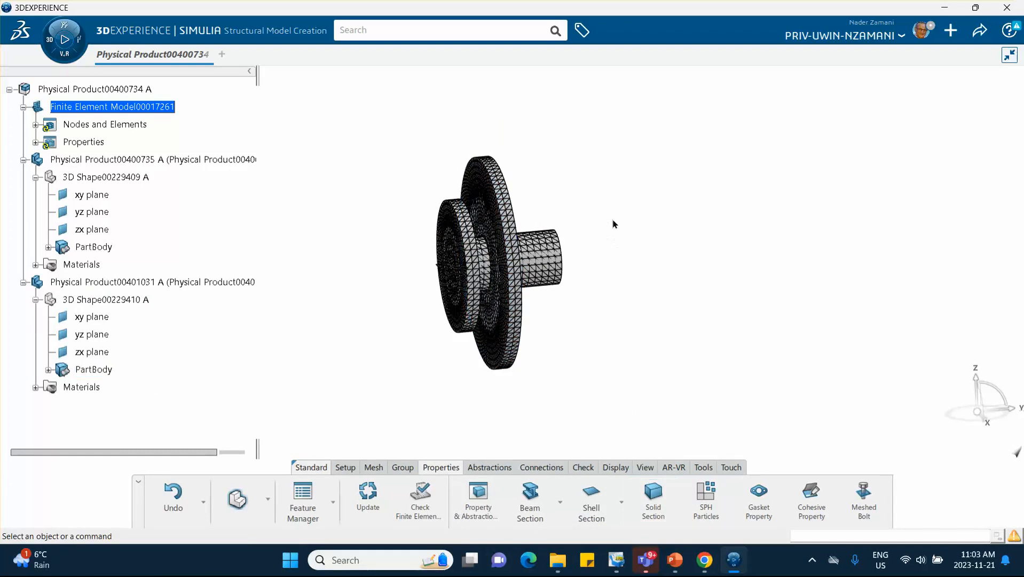
- Save the meshed model, and review the shaft and disk geometry on the PowerPoint slide
click(619, 221)
middle_drag(584, 245, 604, 269)
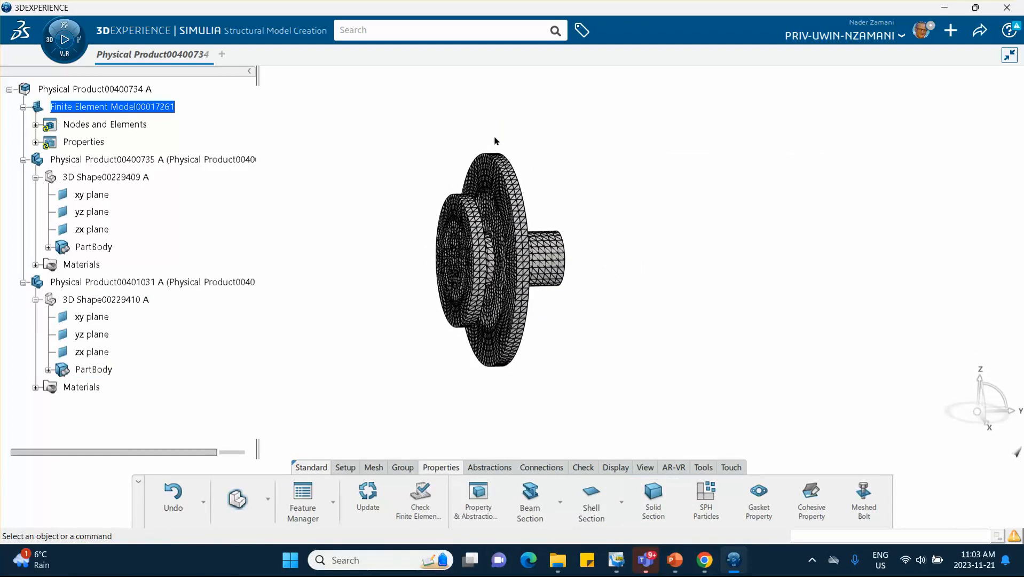
middle_drag(494, 138, 496, 161)
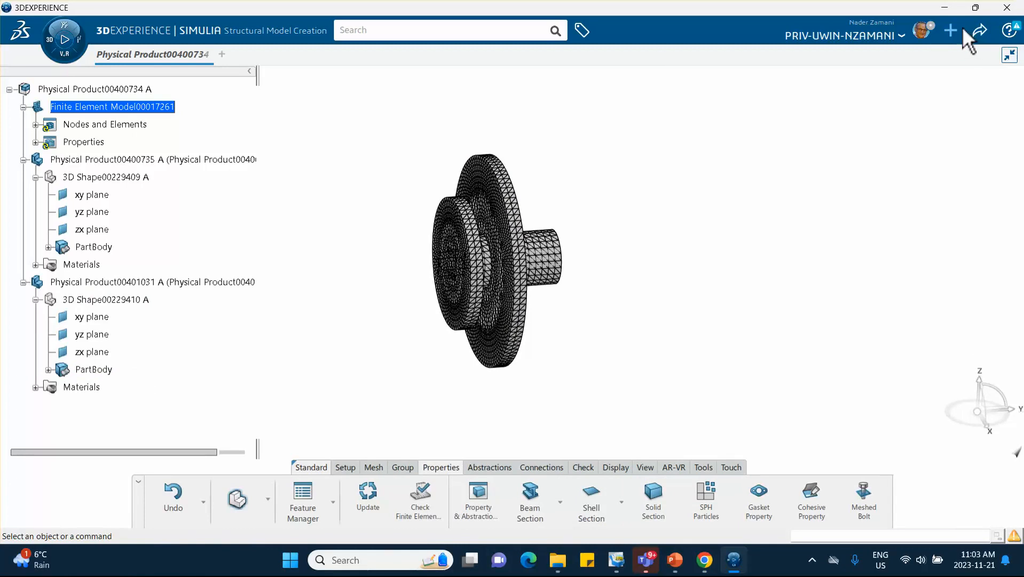
click(980, 31)
click(913, 55)
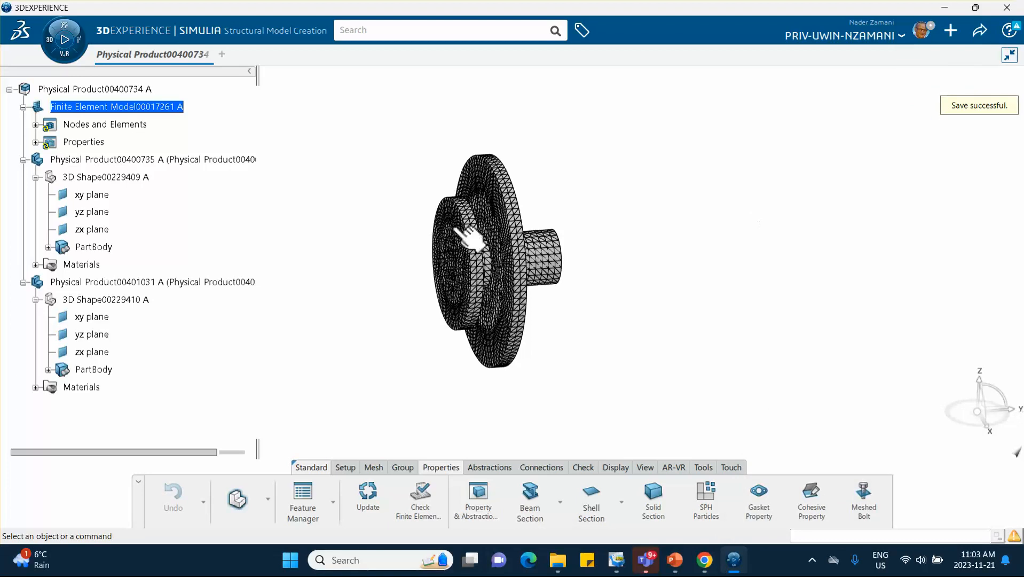
click(668, 558)
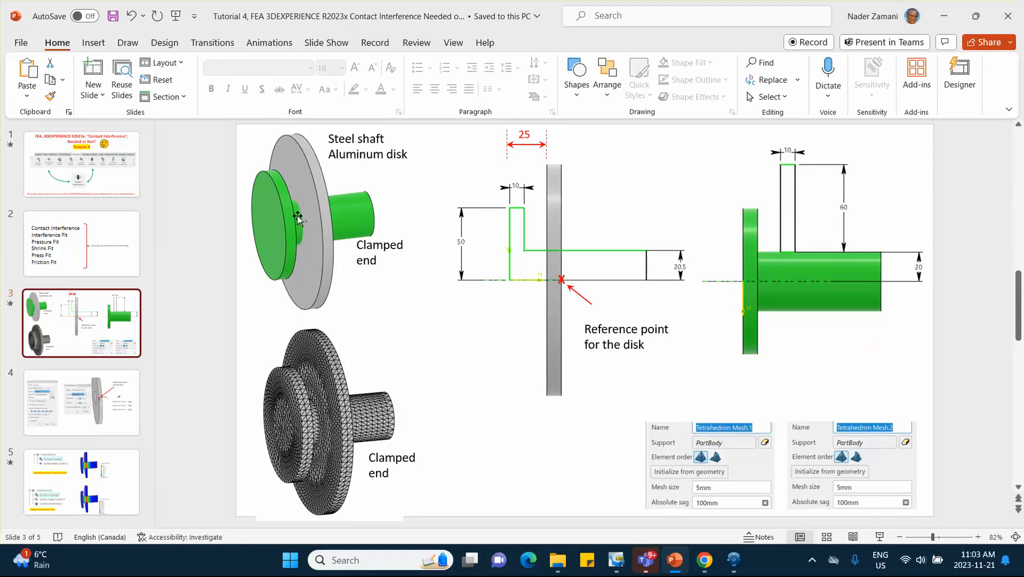
click(943, 15)
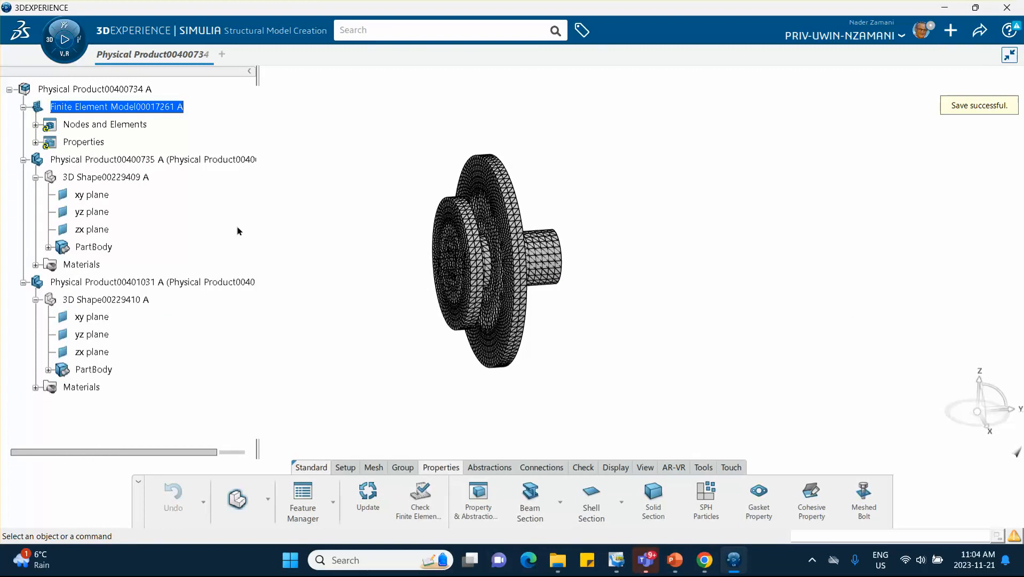
- Create a structural physics simulation in Structural Scenario Creation using Finite Element Model00017261 A
click(64, 40)
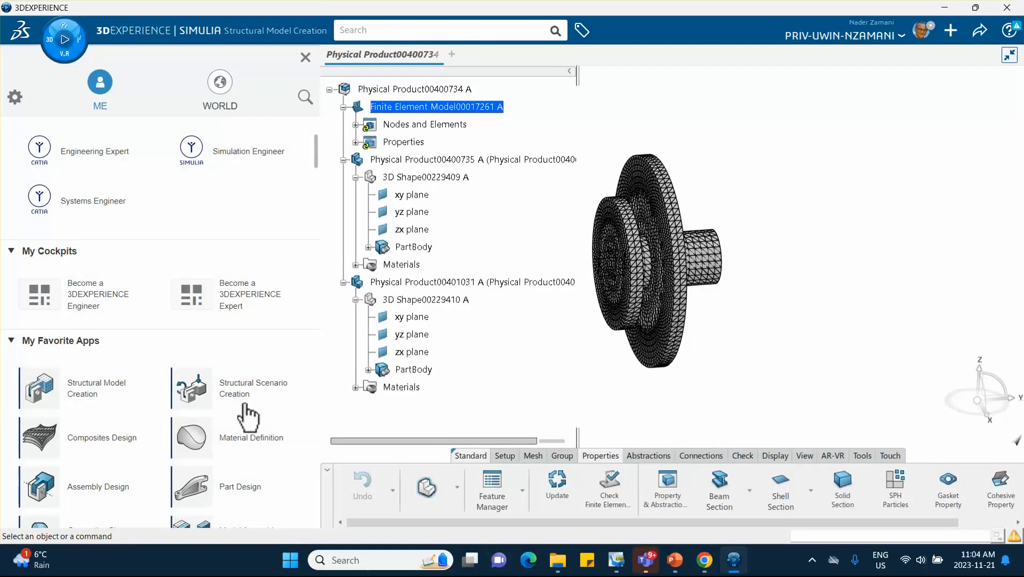
click(254, 390)
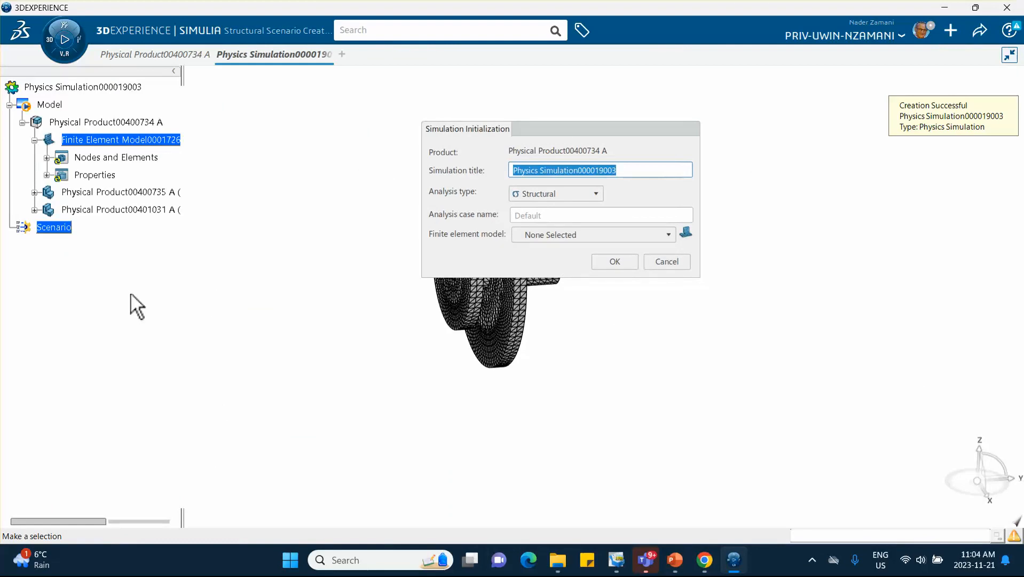
click(536, 233)
click(543, 262)
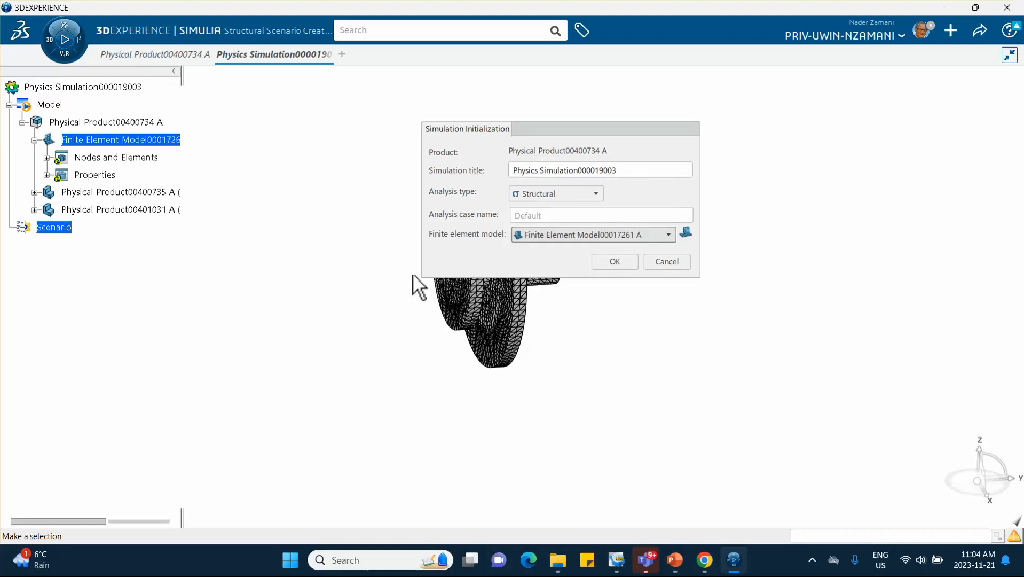
click(611, 261)
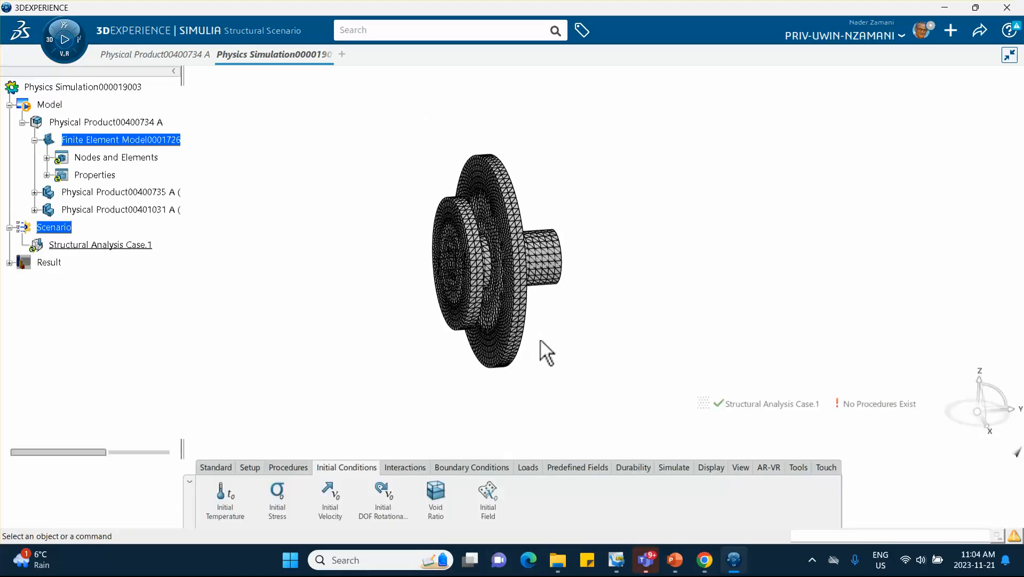
- Create a static step with an initial time increment of 0.1 s, checking the advanced geometric nonlinearity option
middle_drag(694, 319, 624, 273)
middle_drag(459, 353, 442, 383)
click(287, 467)
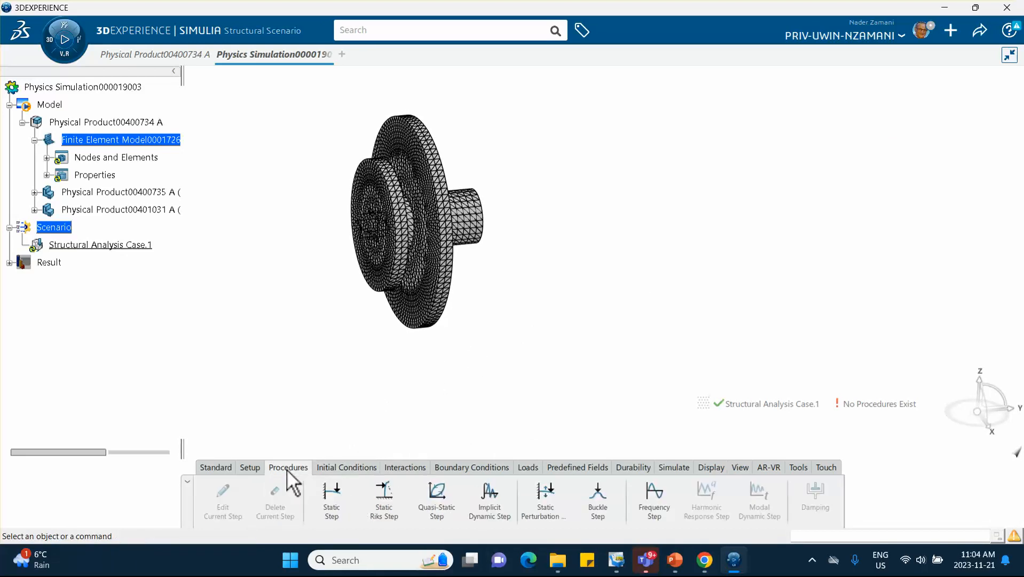
click(340, 502)
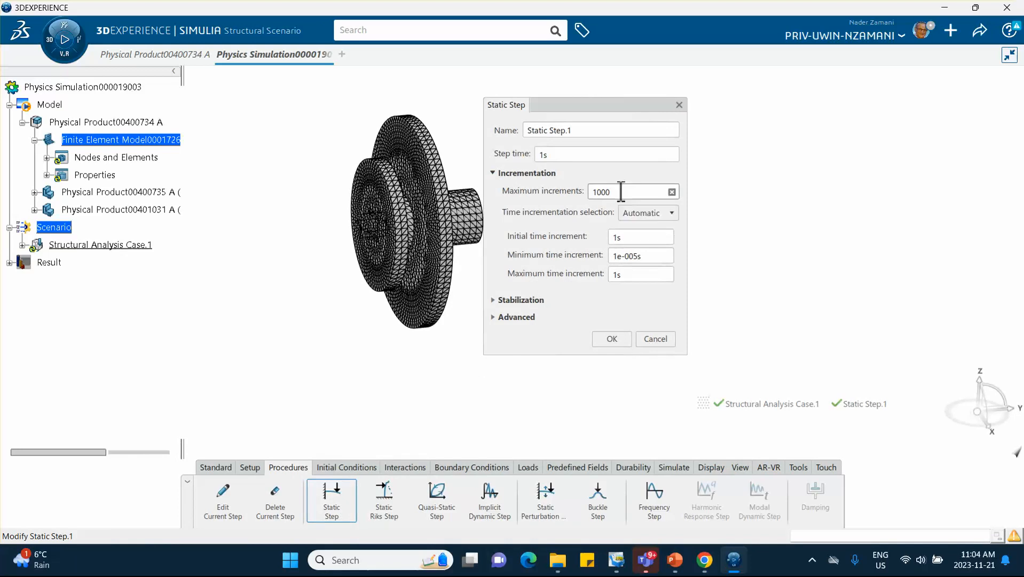
double_click(571, 157)
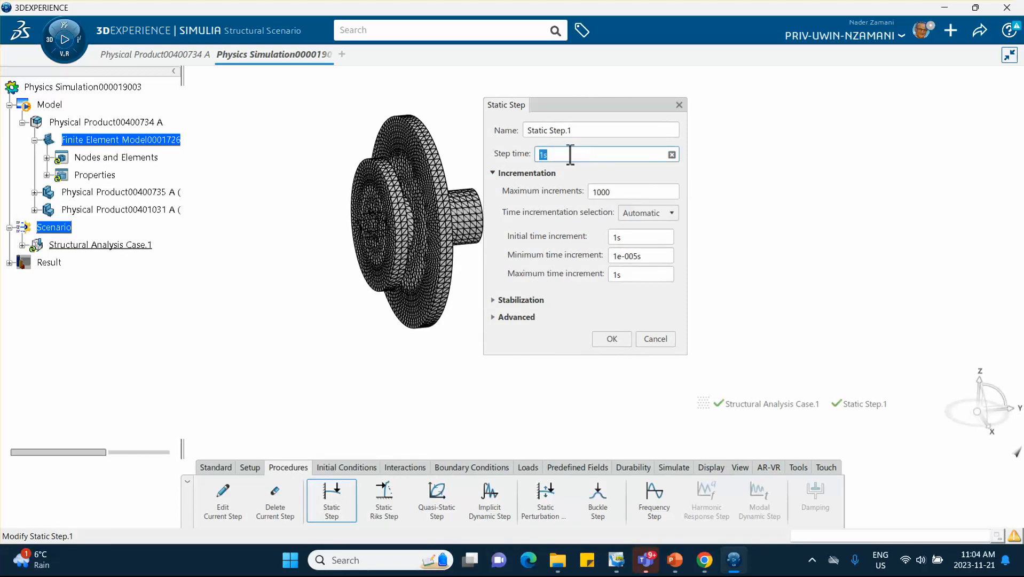
click(543, 155)
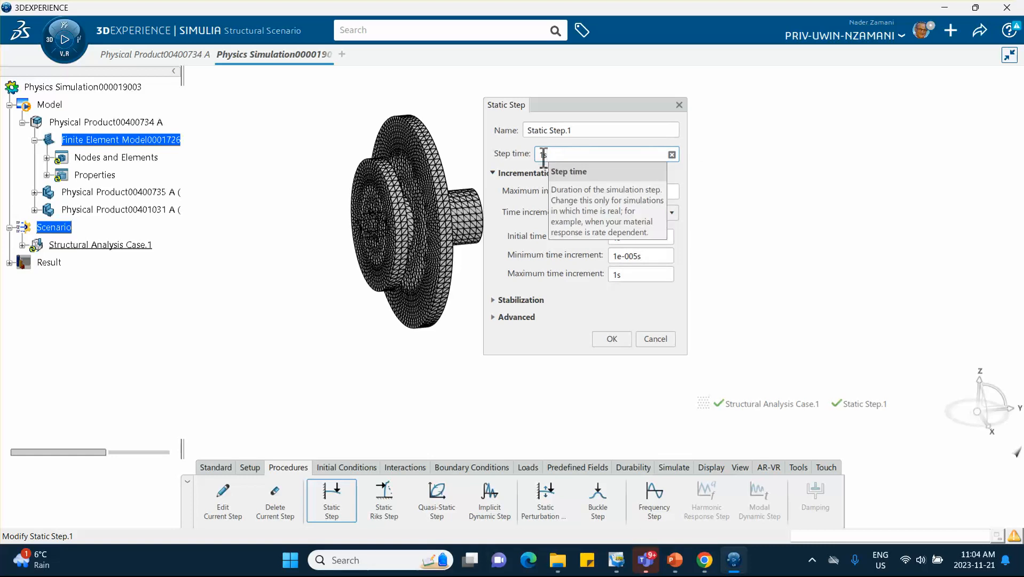
double_click(630, 239)
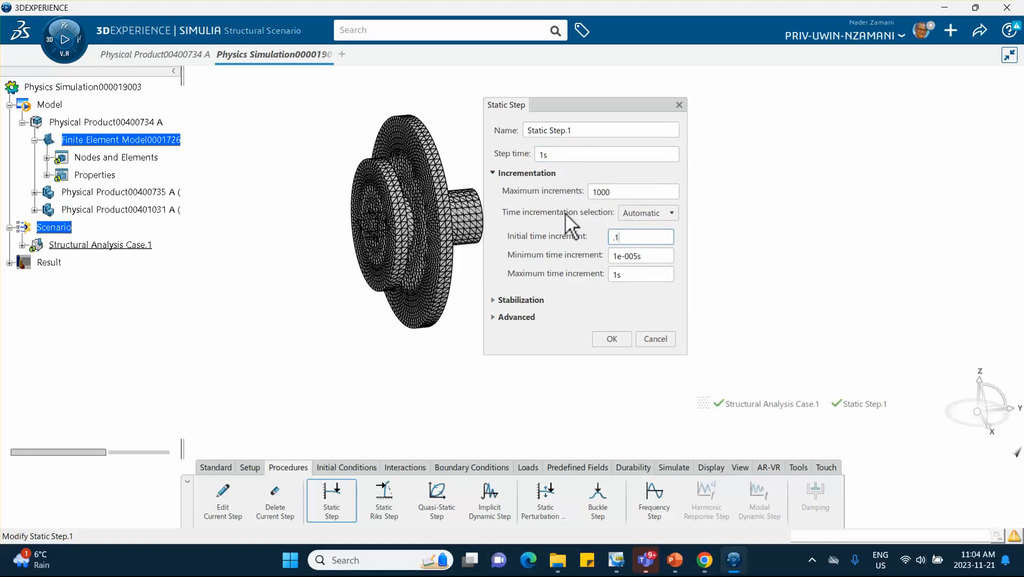
click(494, 414)
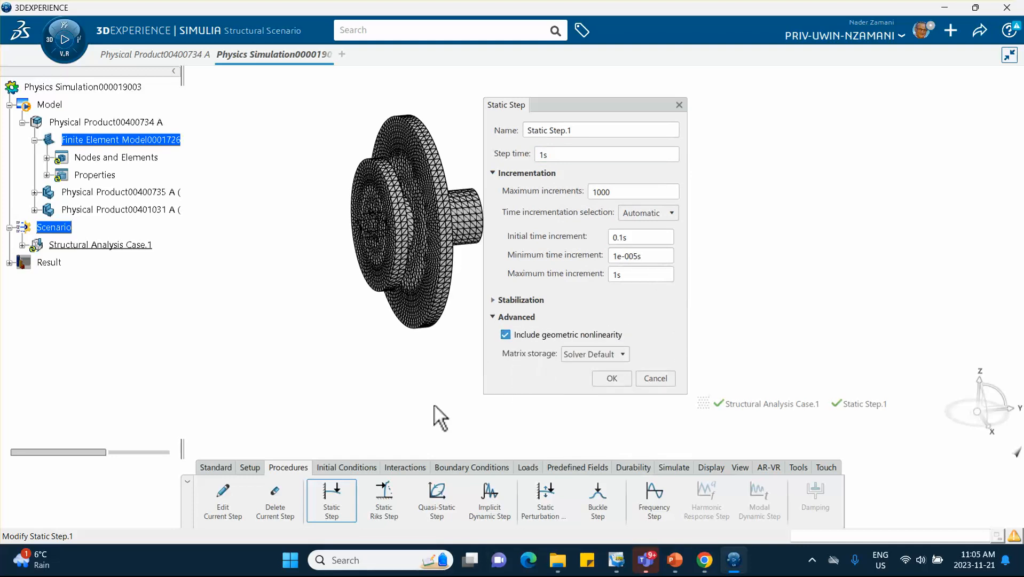
click(492, 317)
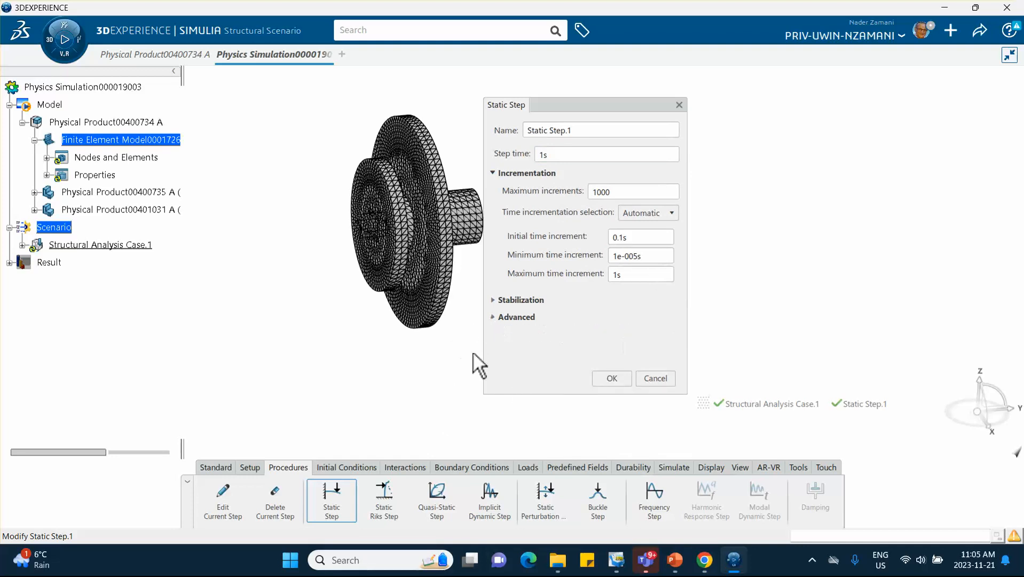
click(611, 378)
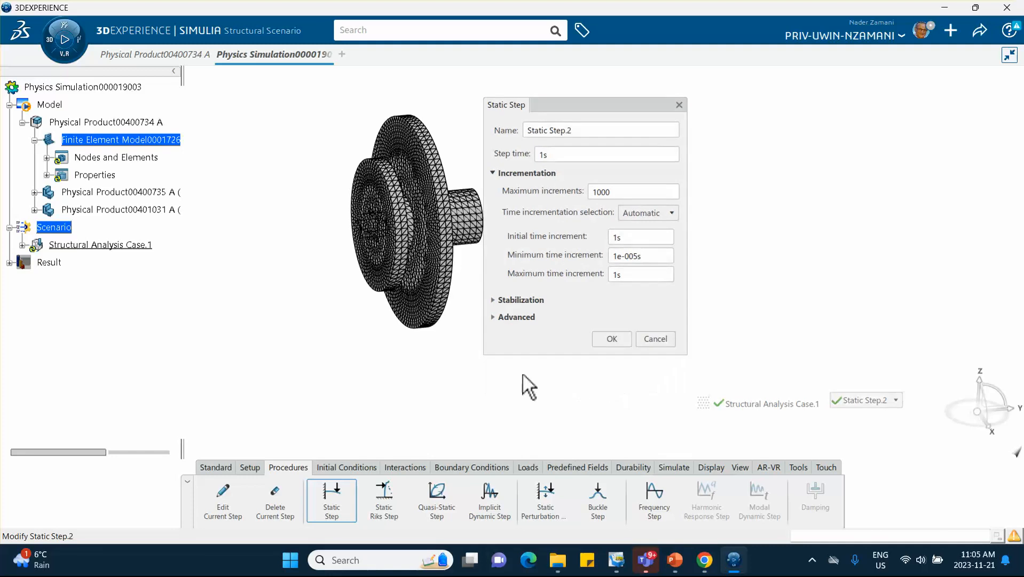
- Discard the extra second static step and recheck the incrementation settings of Static Step.1
click(22, 245)
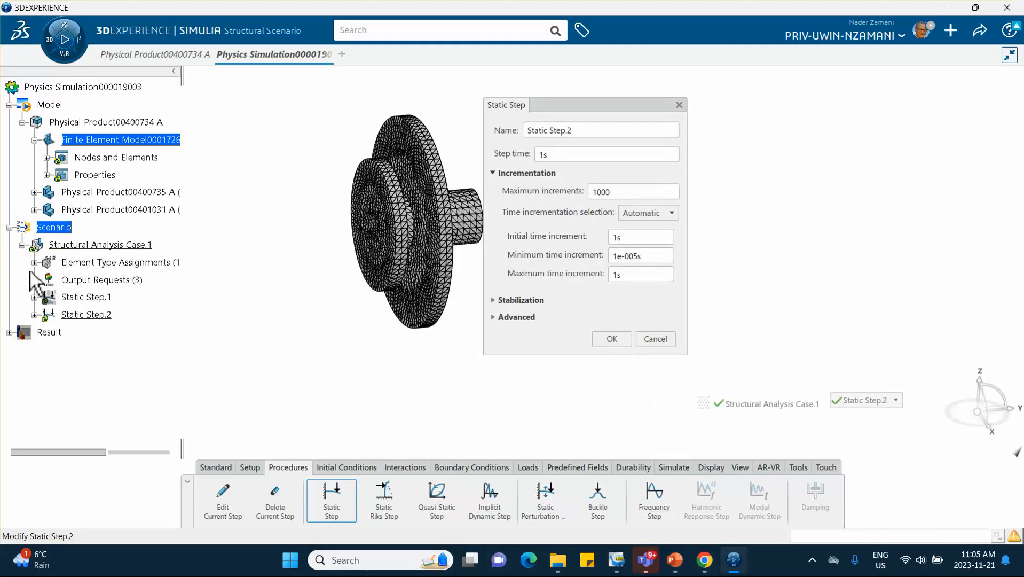
click(656, 339)
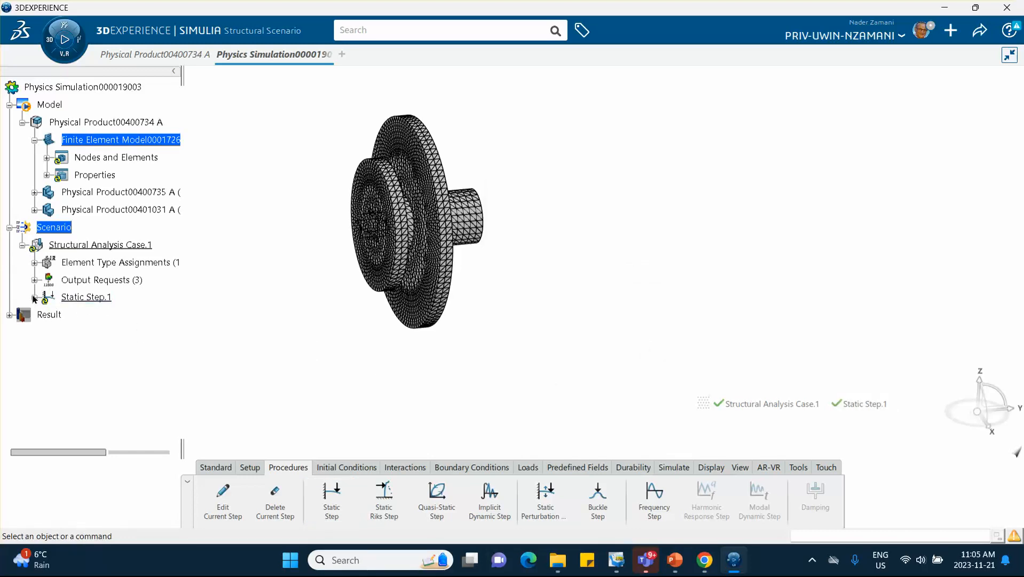
double_click(91, 297)
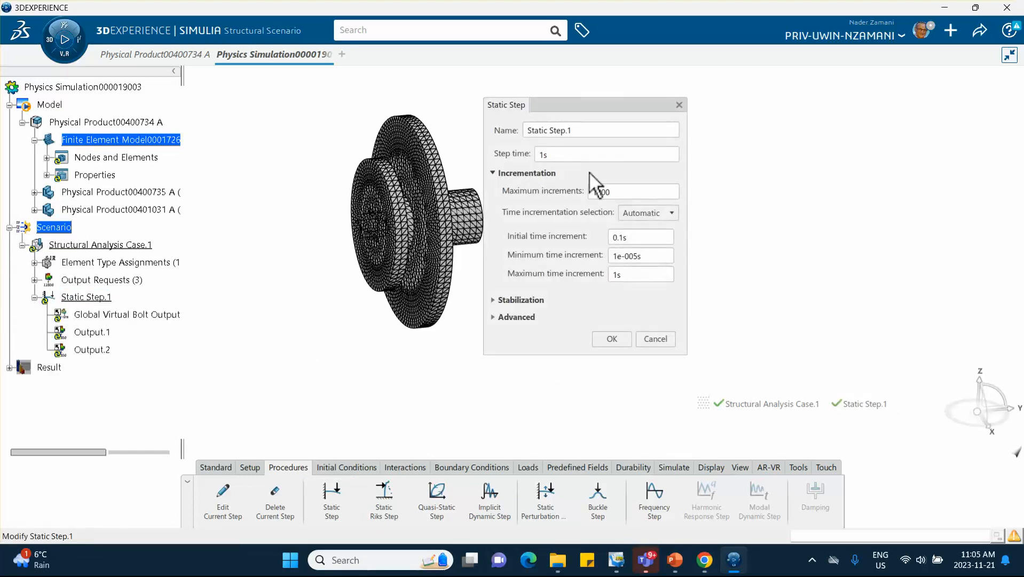
click(612, 339)
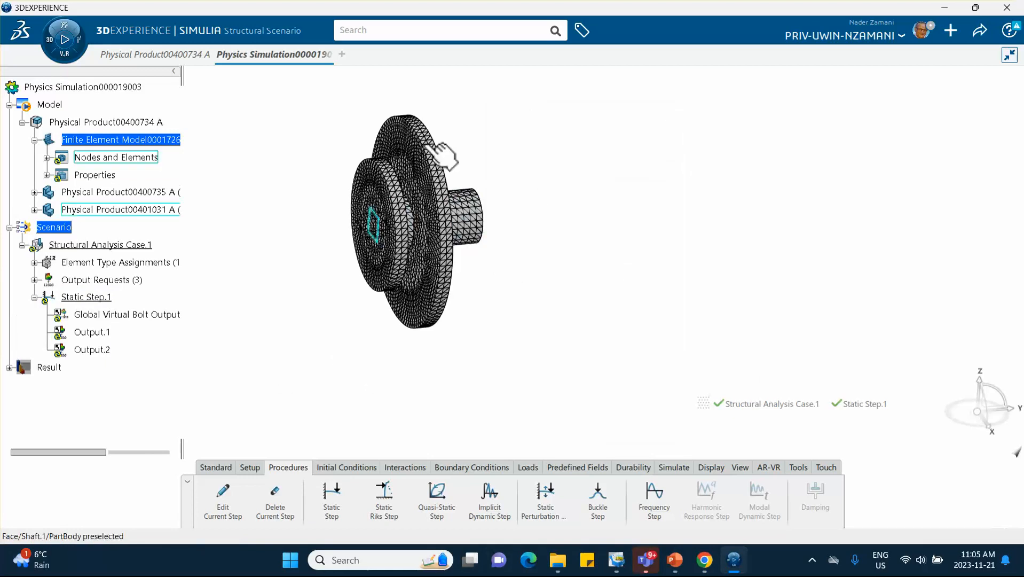
- Hide all FE models with the Visibility Manager, leaving the shaft and disk geometry shown for applying boundary conditions
right_click(545, 160)
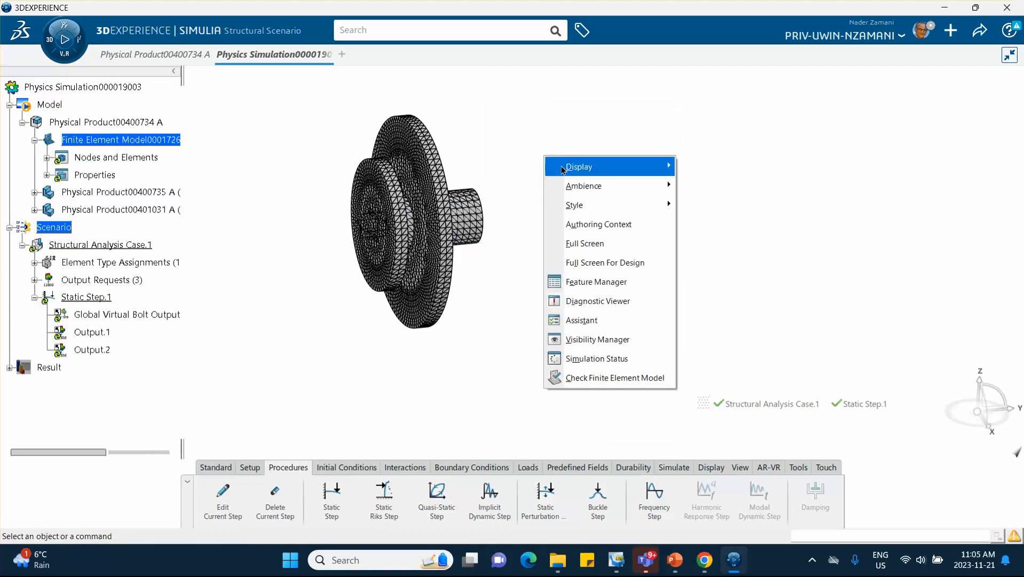
click(580, 342)
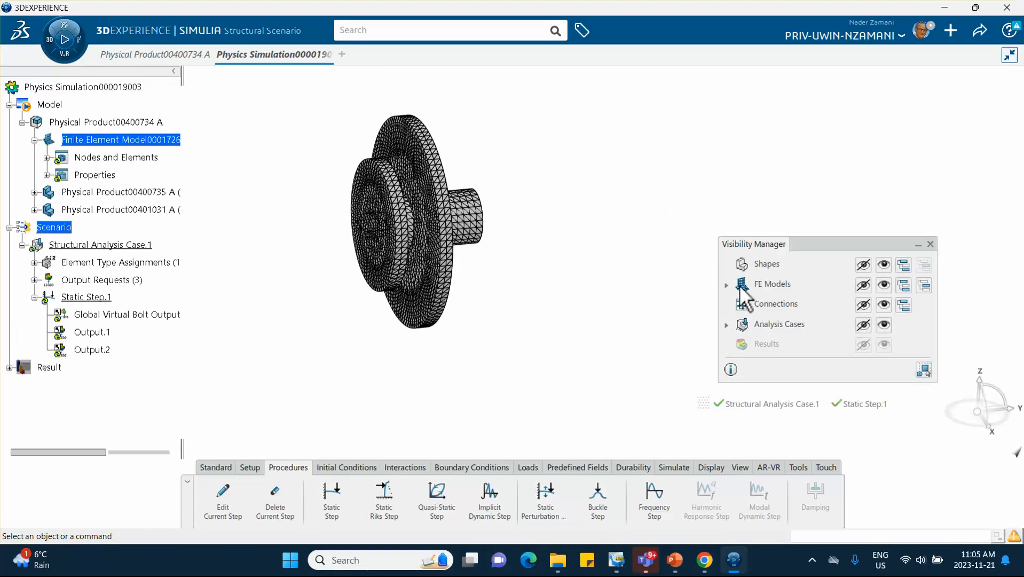
click(864, 284)
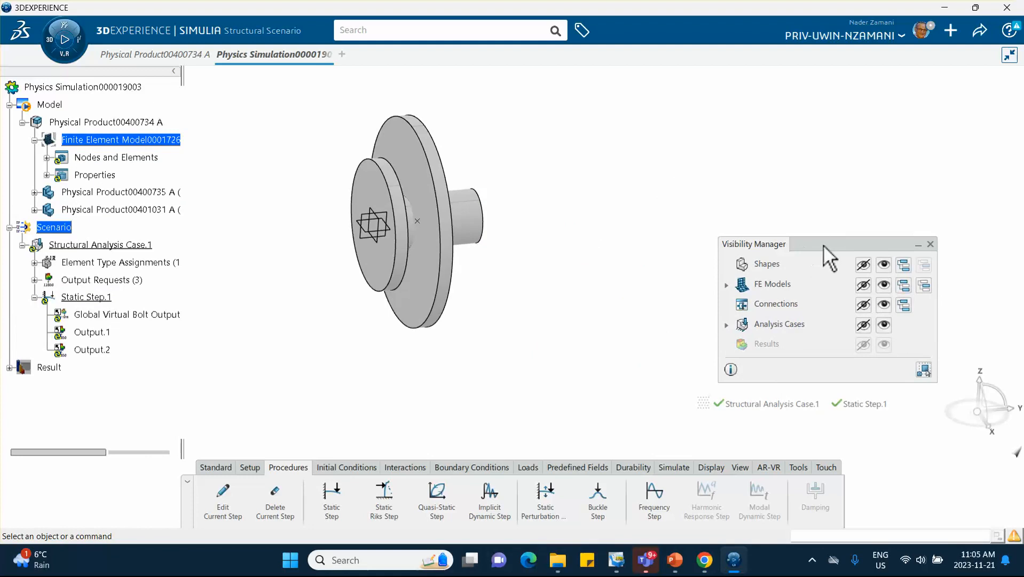
middle_drag(689, 231, 487, 172)
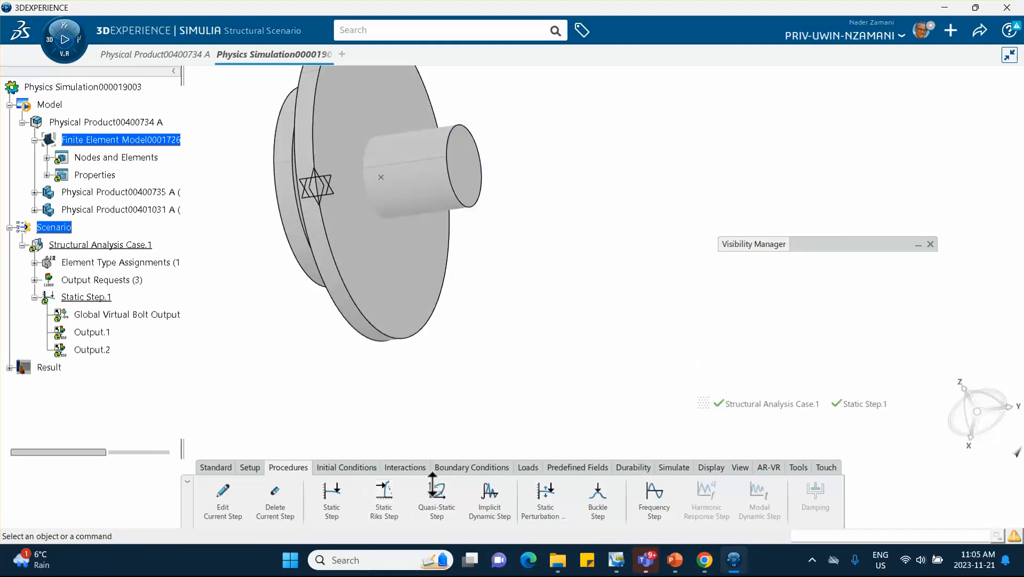
click(464, 466)
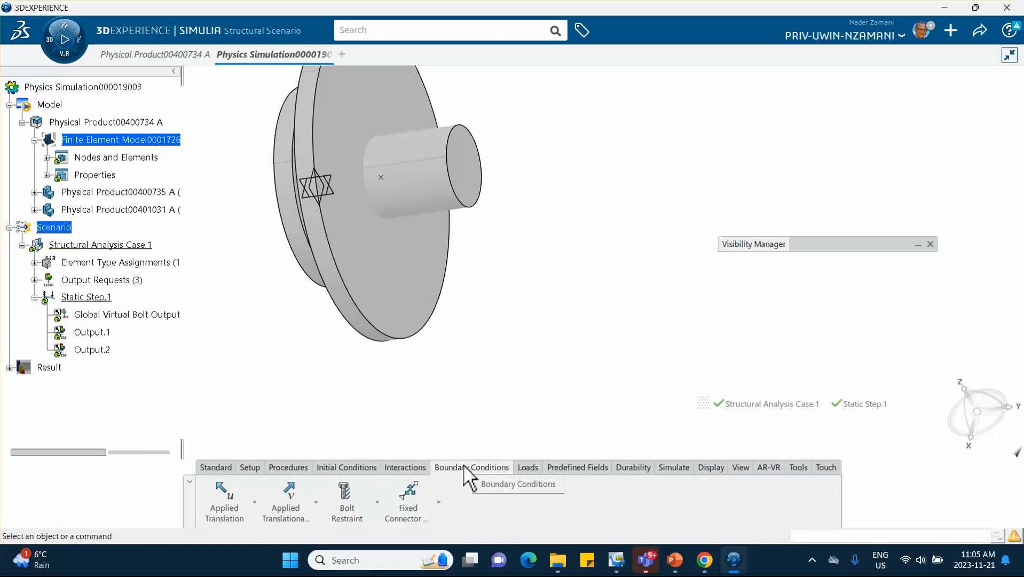
click(253, 504)
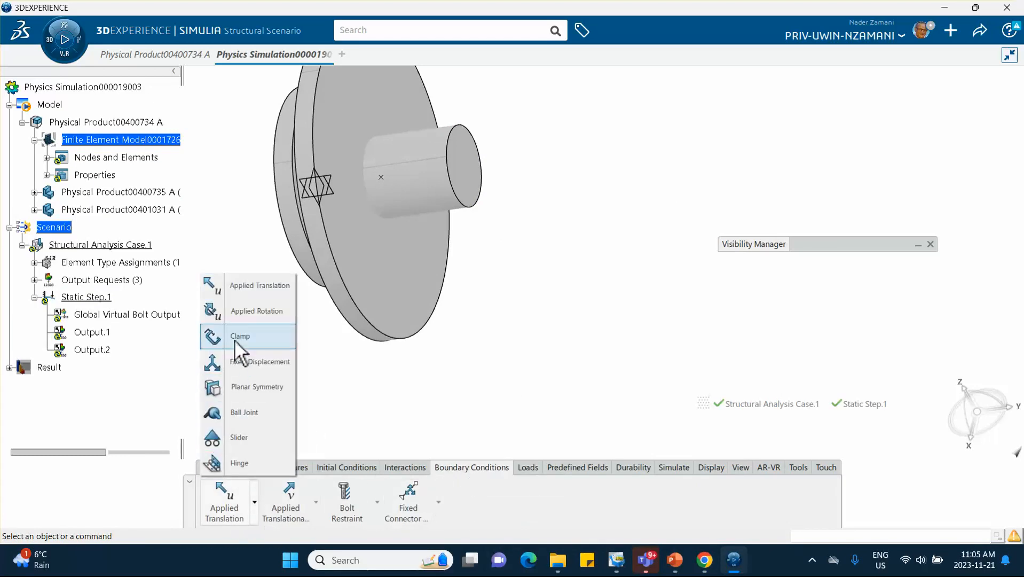
click(270, 345)
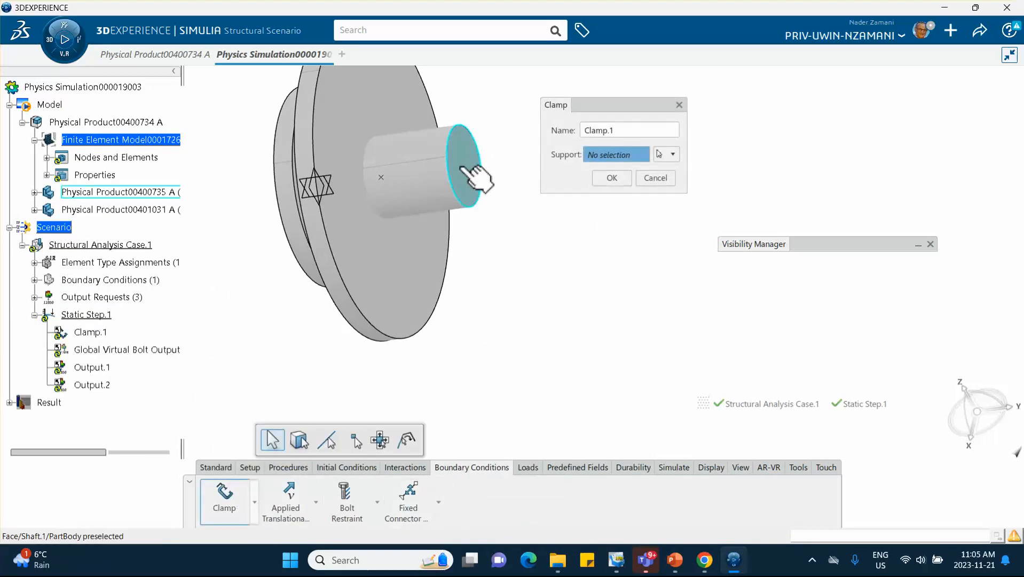
click(655, 178)
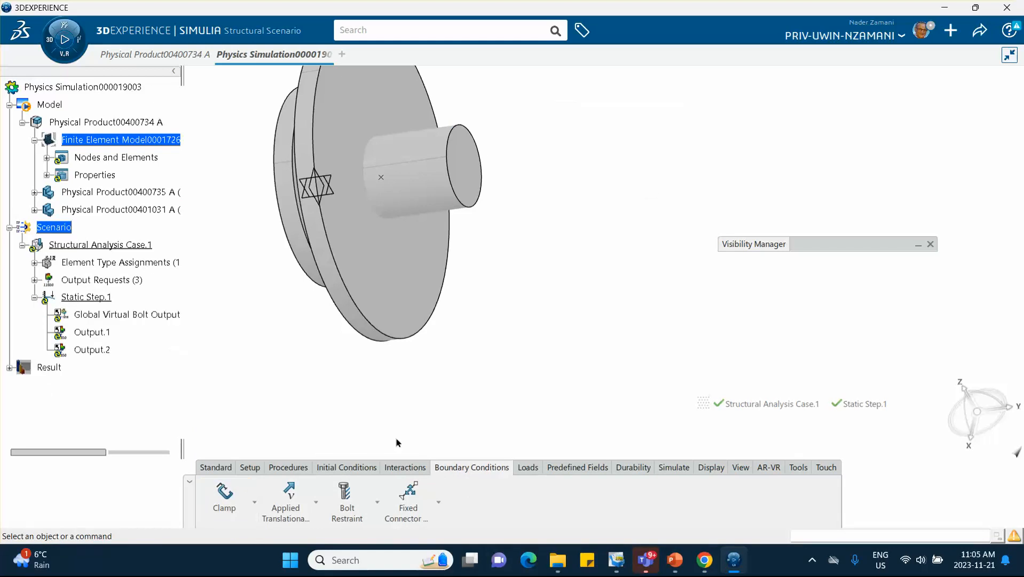
- Apply a fixed displacement to the shaft's free end face, restraining translation in X, Y and Z
click(254, 503)
click(254, 363)
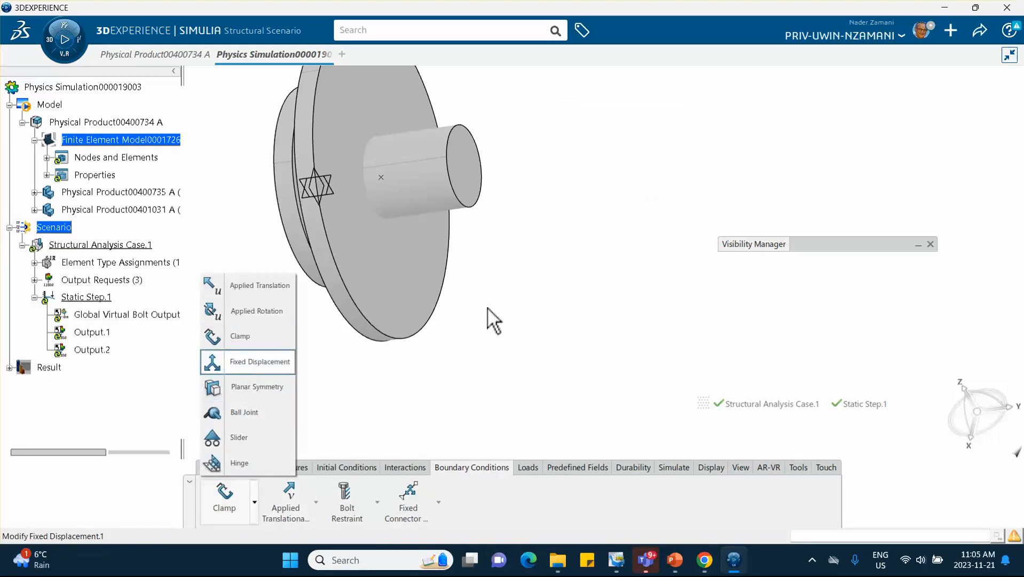
click(469, 170)
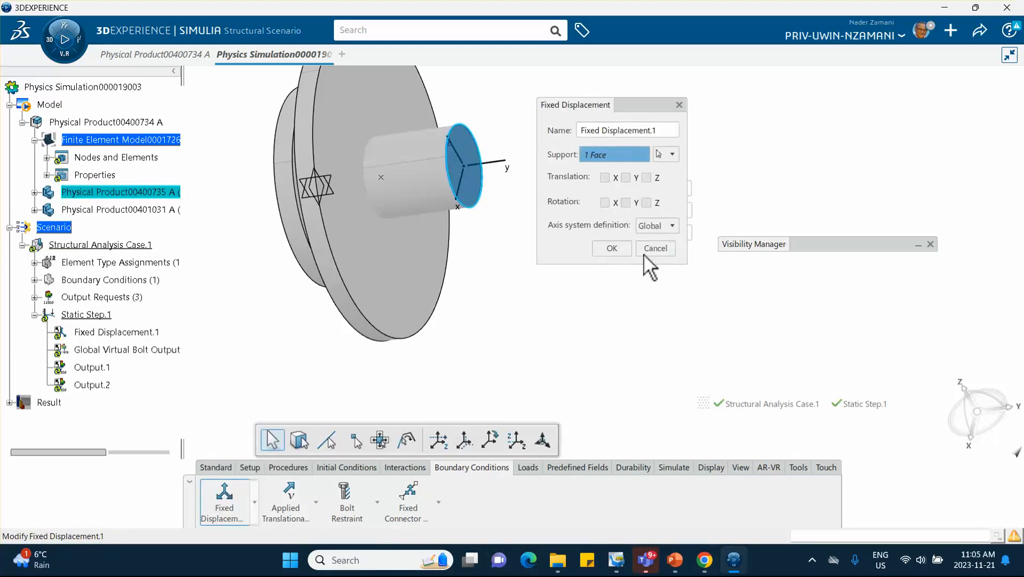
click(605, 177)
click(626, 178)
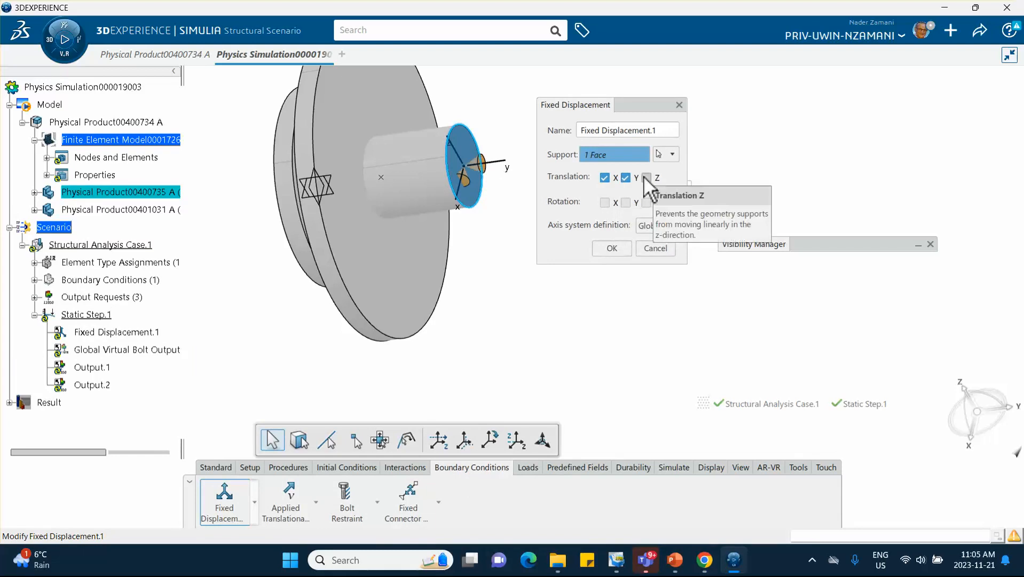
click(646, 177)
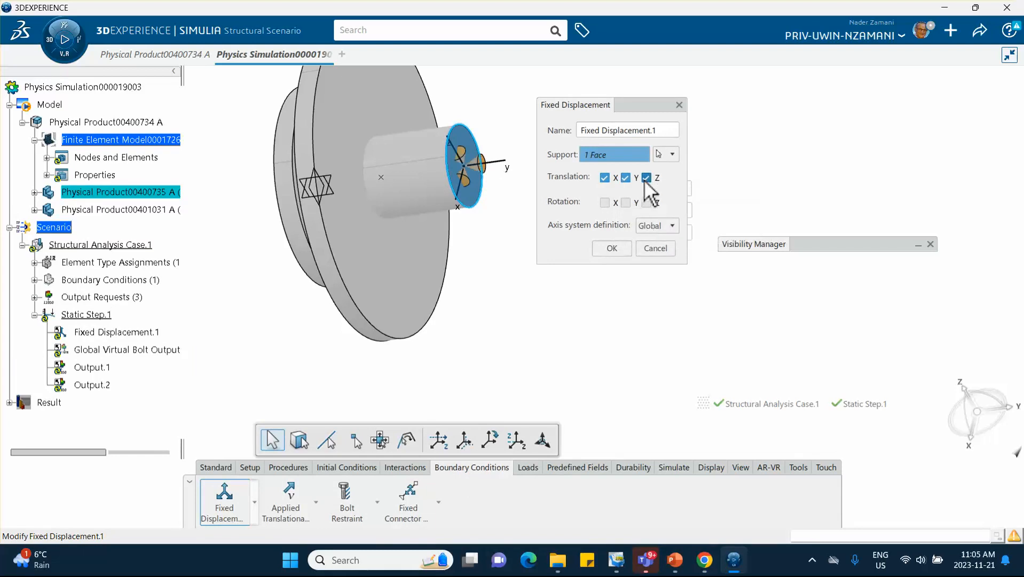
click(612, 248)
middle_drag(503, 297, 598, 263)
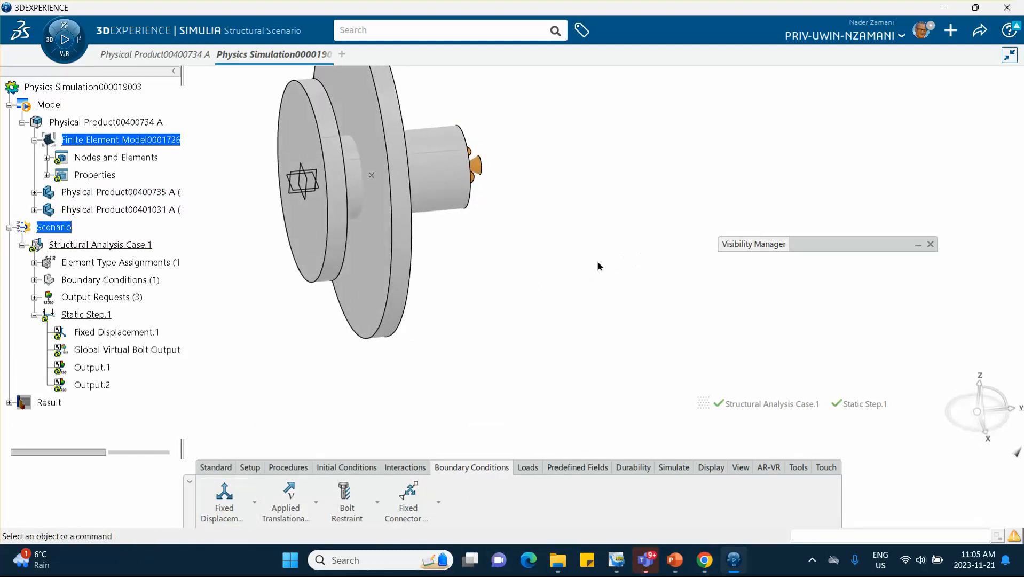
middle_drag(523, 306, 508, 359)
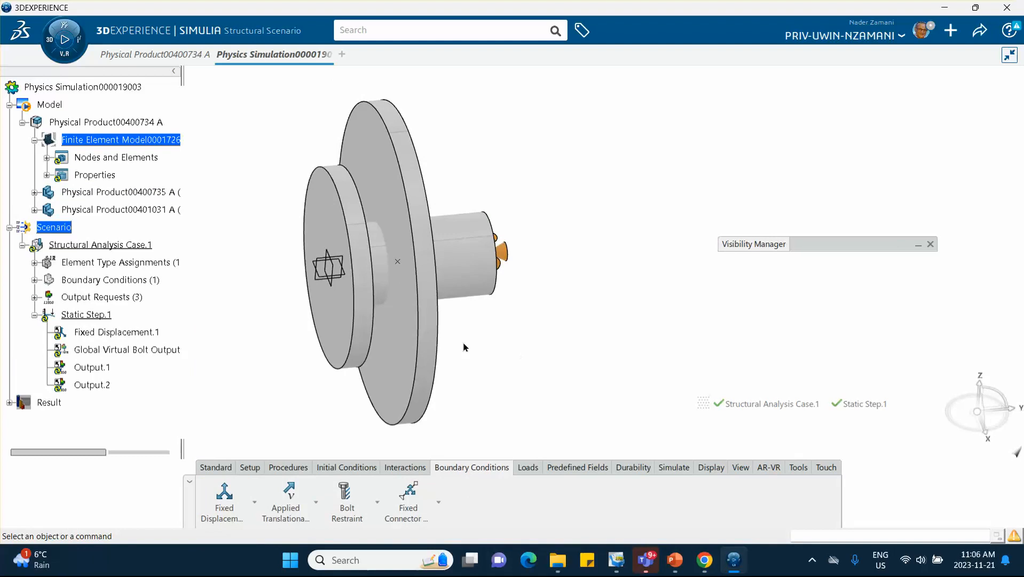
- Switch to the PowerPoint tutorial slides to review the title slide's contact interference tools, and return to 3DEXPERIENCE
click(675, 568)
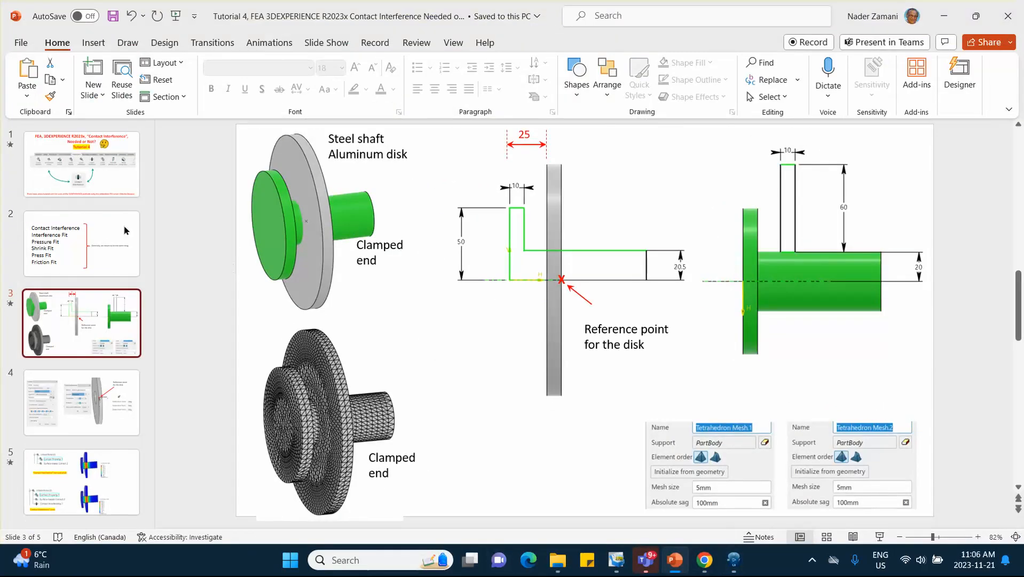
click(92, 187)
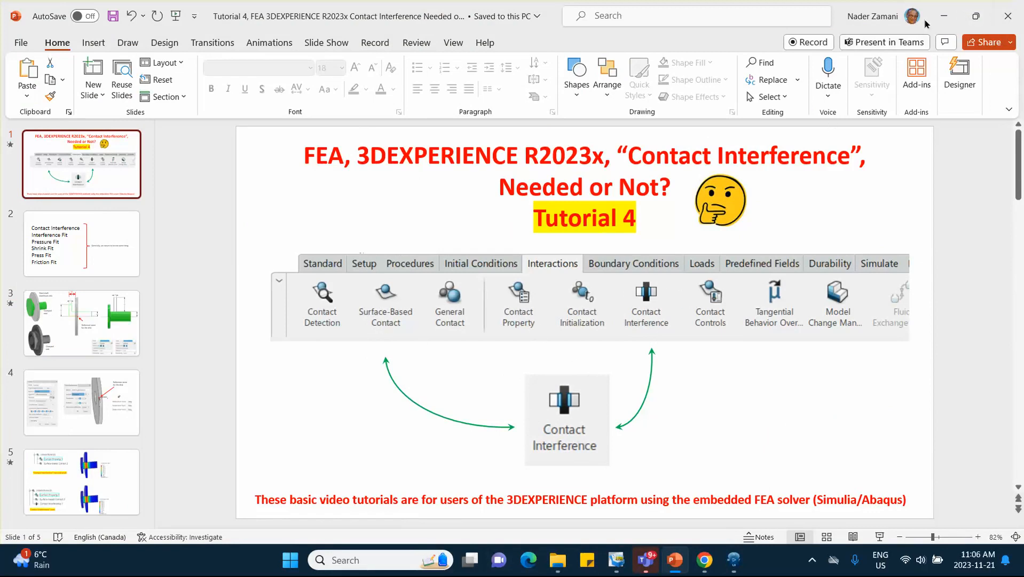
click(943, 16)
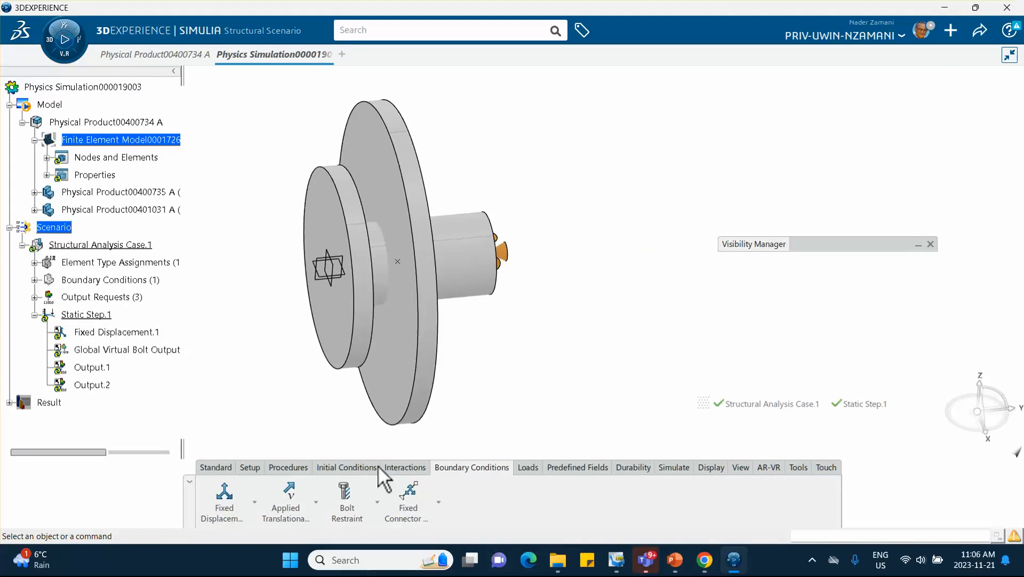
- Create a contact property with Coulomb friction, penalty enforcement and a friction coefficient of 0.1
click(398, 465)
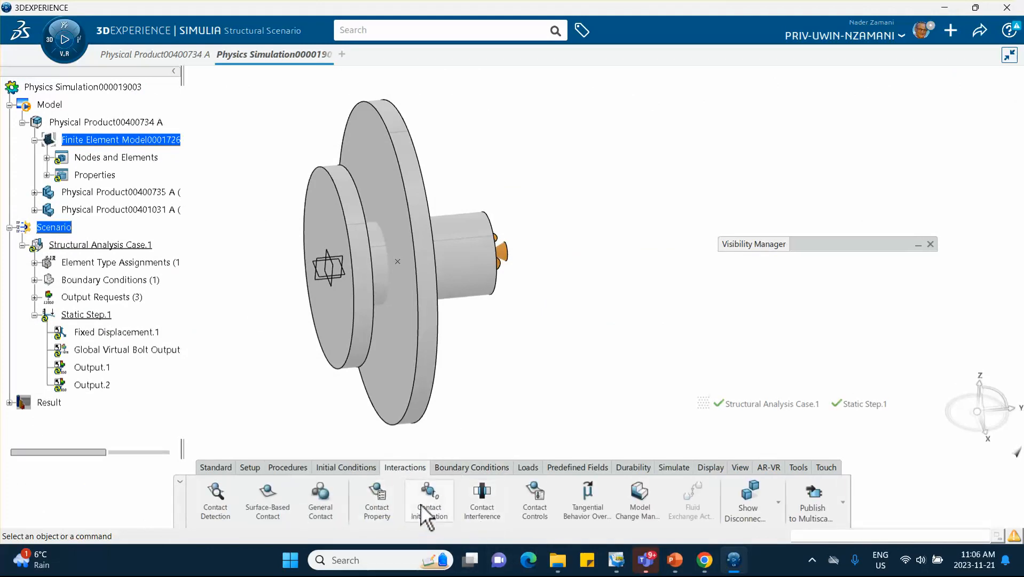
click(388, 502)
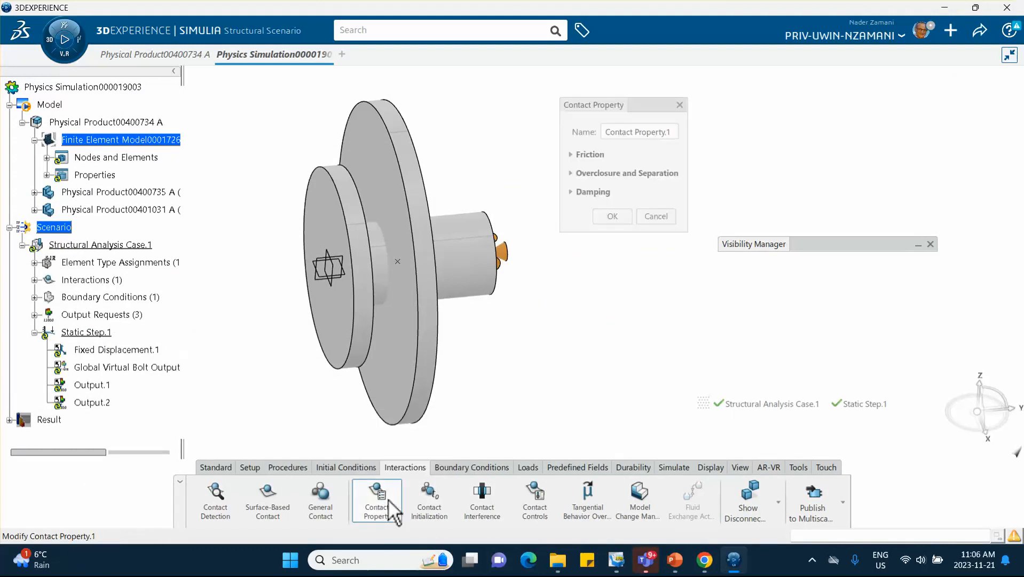
click(570, 154)
click(583, 171)
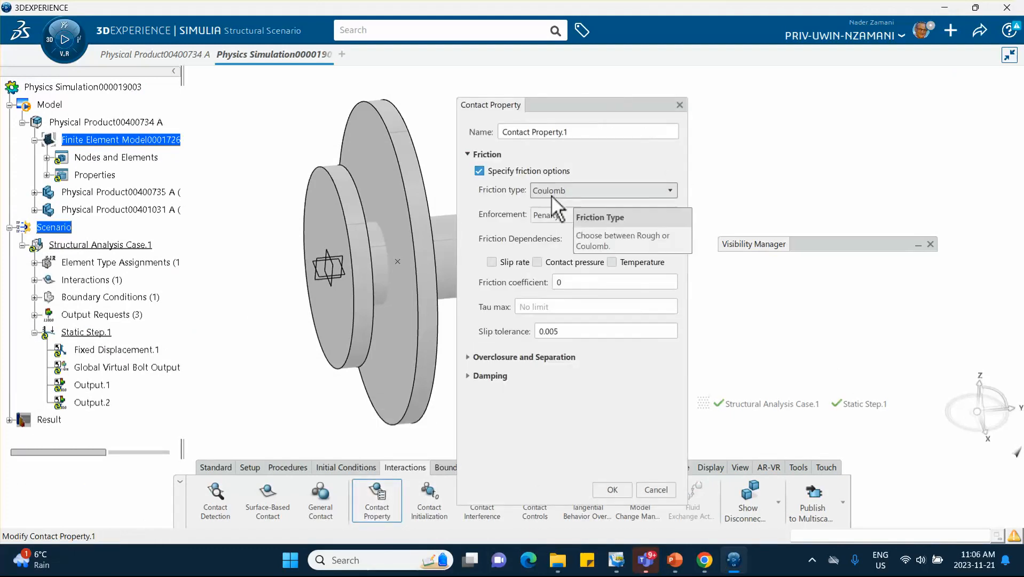
click(569, 287)
click(569, 287)
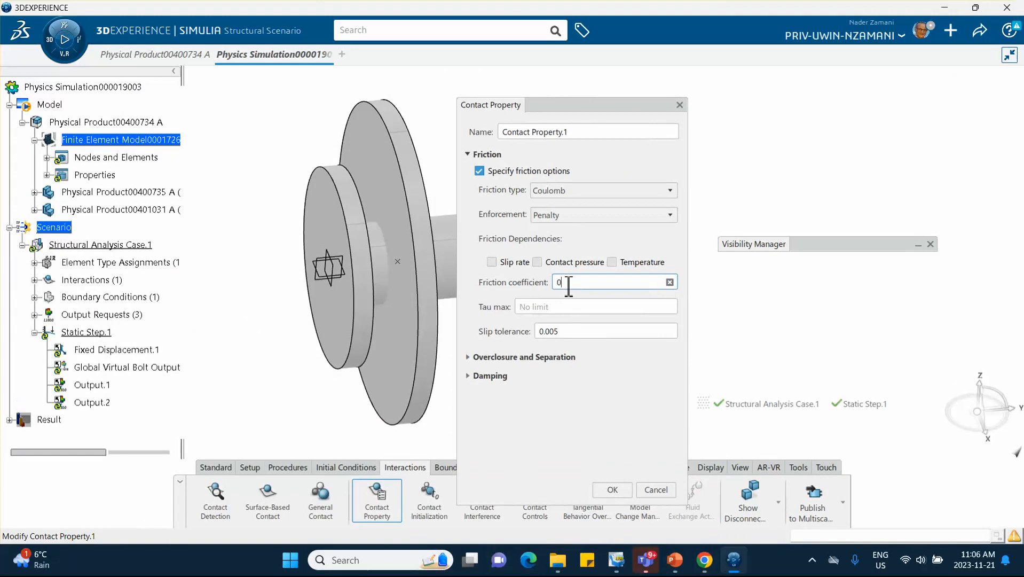
text(.1)
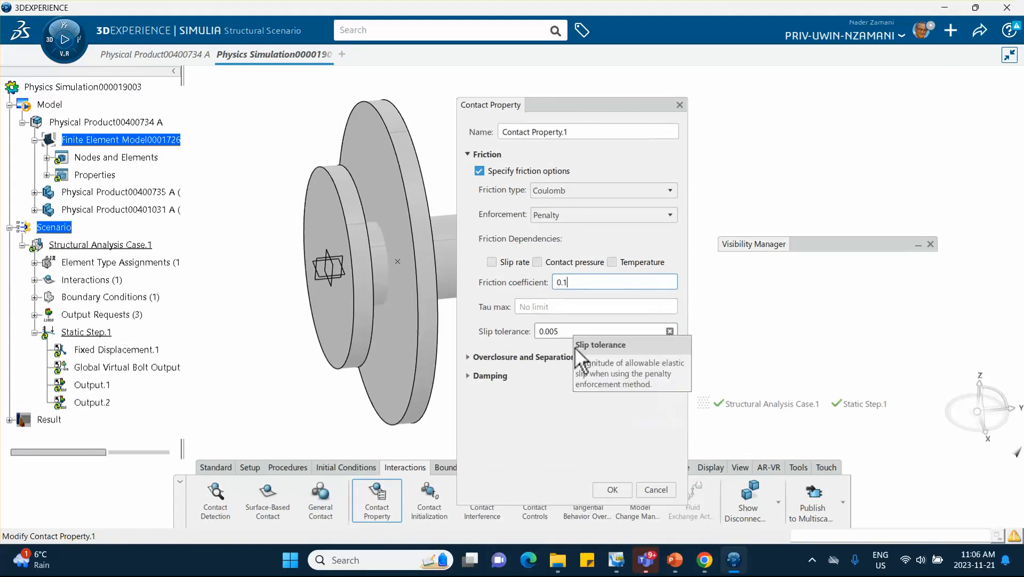
click(612, 490)
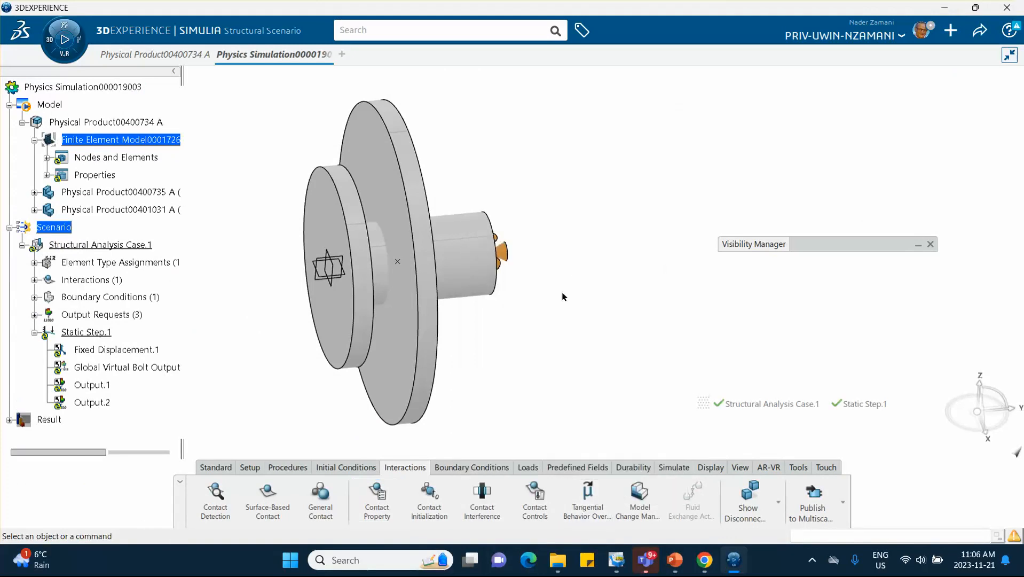
- Create a surface-based contact with the shaft's cylindrical face as main and, after hiding the shaft, the disk's bore as secondary, using default penalty contact
middle_drag(562, 297, 608, 281)
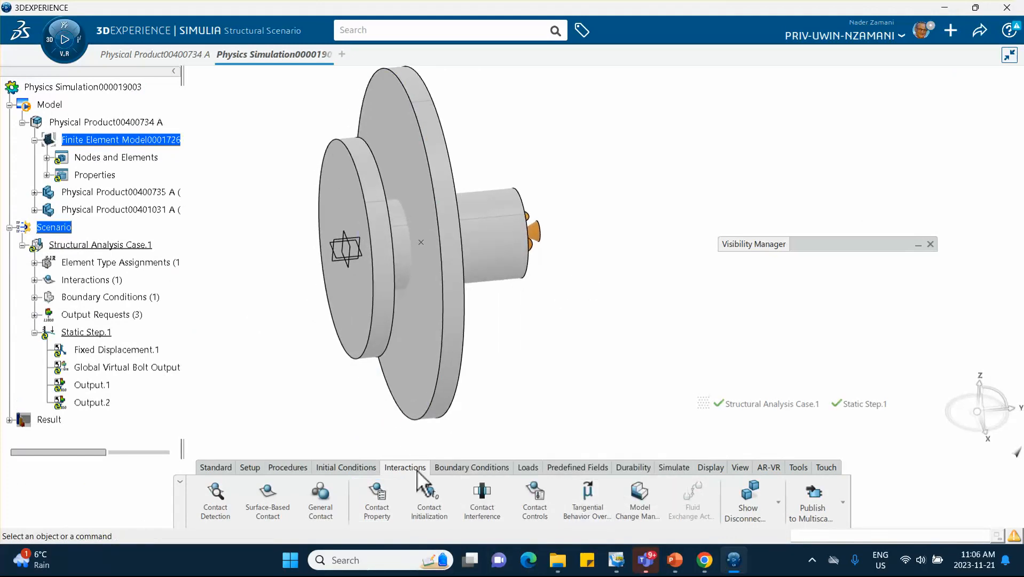
click(268, 501)
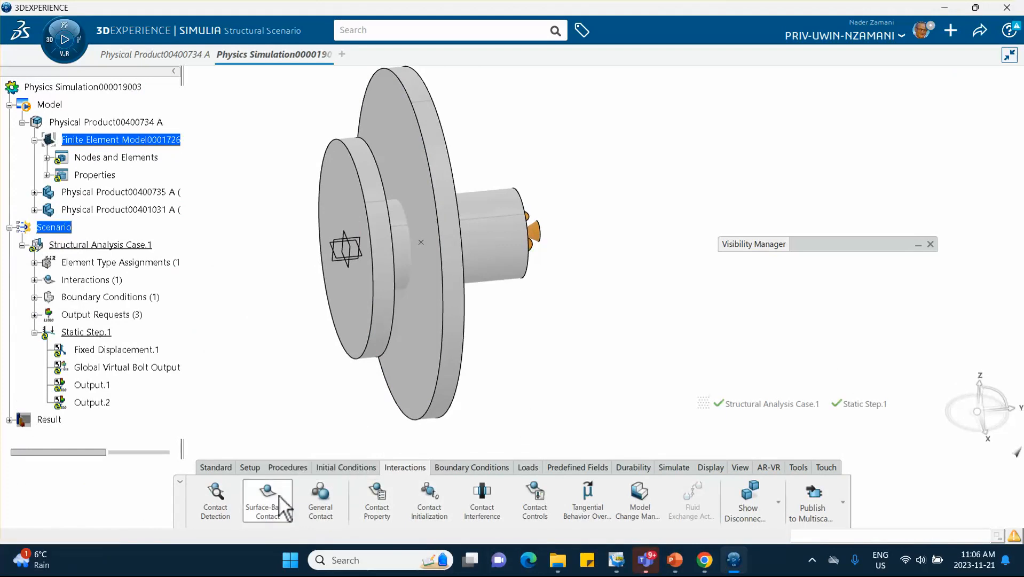
middle_drag(523, 367, 482, 381)
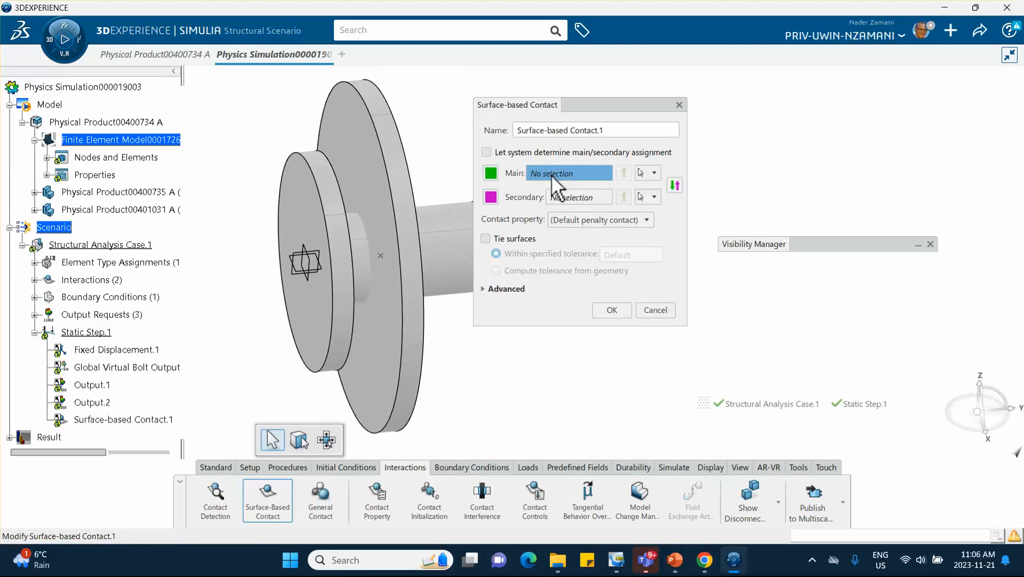
click(443, 252)
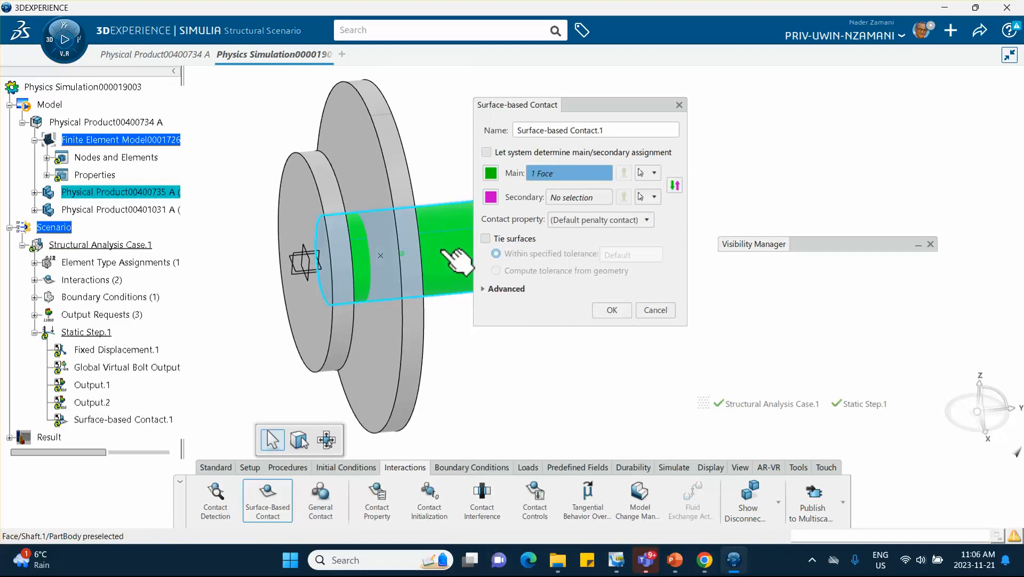
click(566, 206)
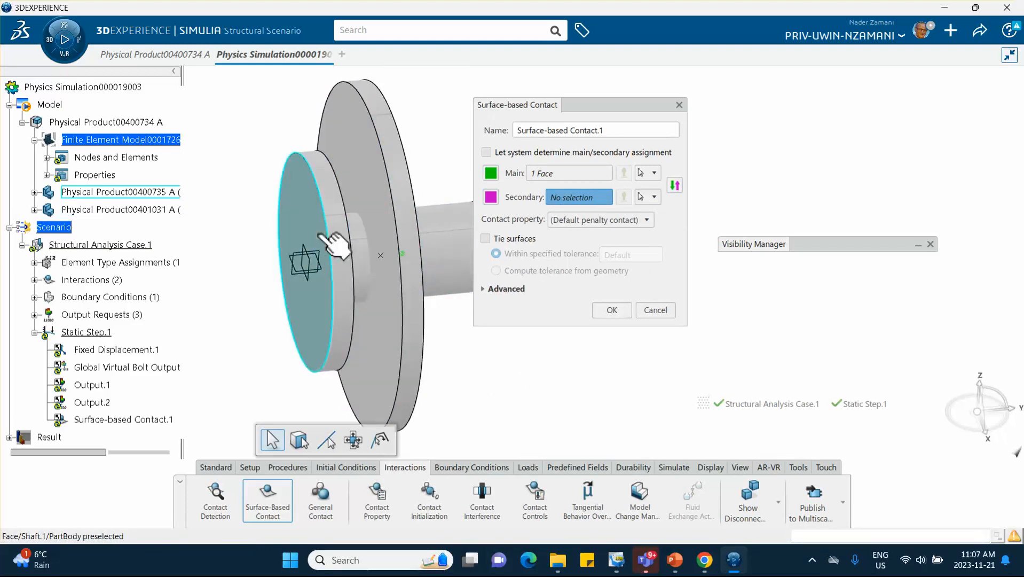
right_click(308, 215)
click(333, 259)
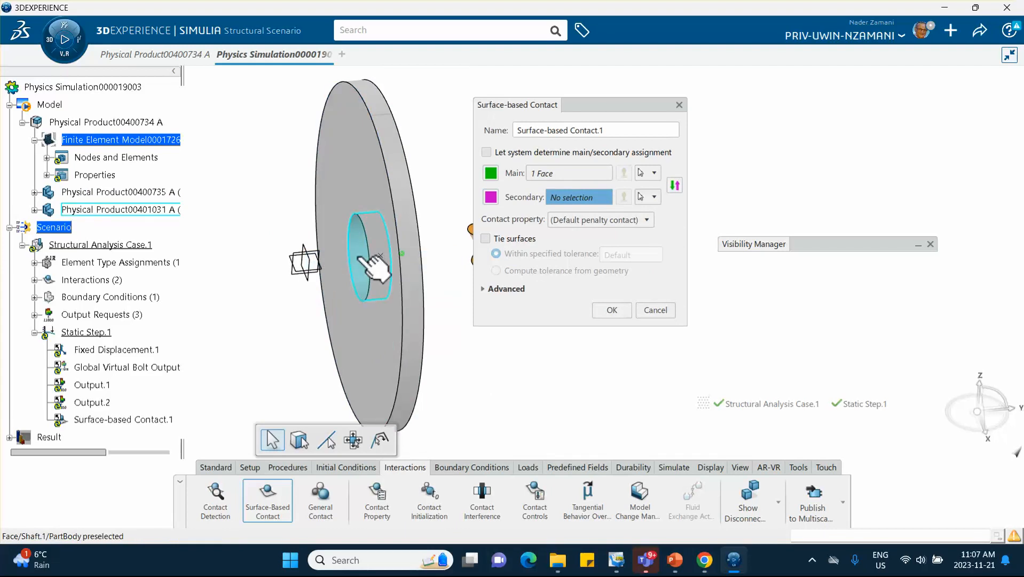
click(366, 262)
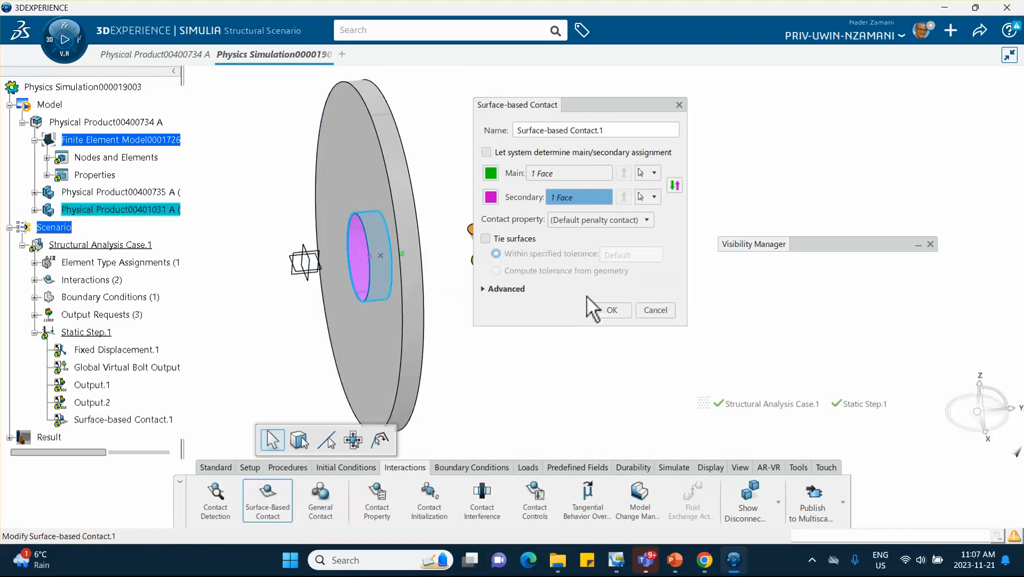
click(611, 310)
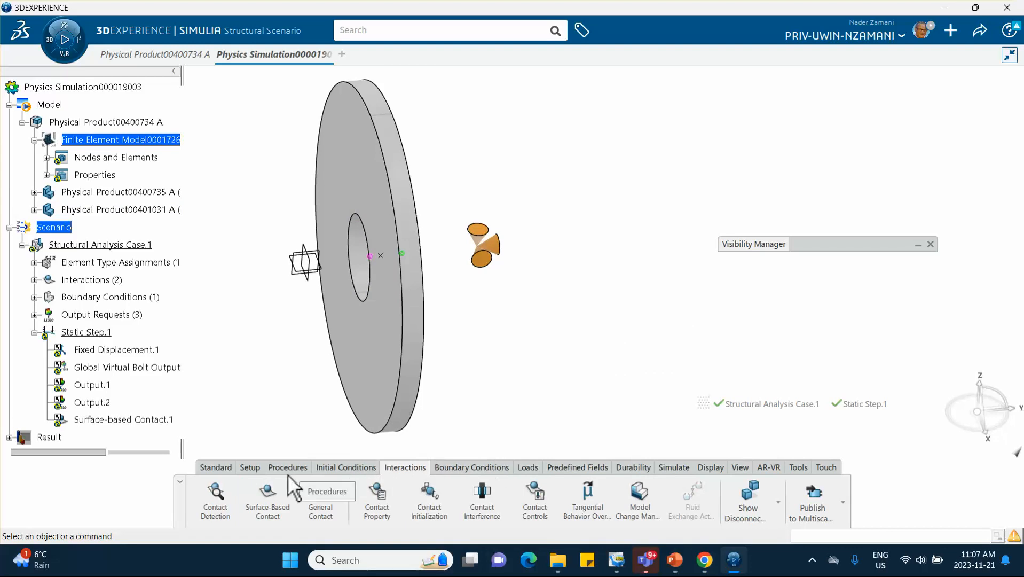
- Return to the Physical Product00400734 structural model and hide its FE models with the Visibility Manager
click(248, 467)
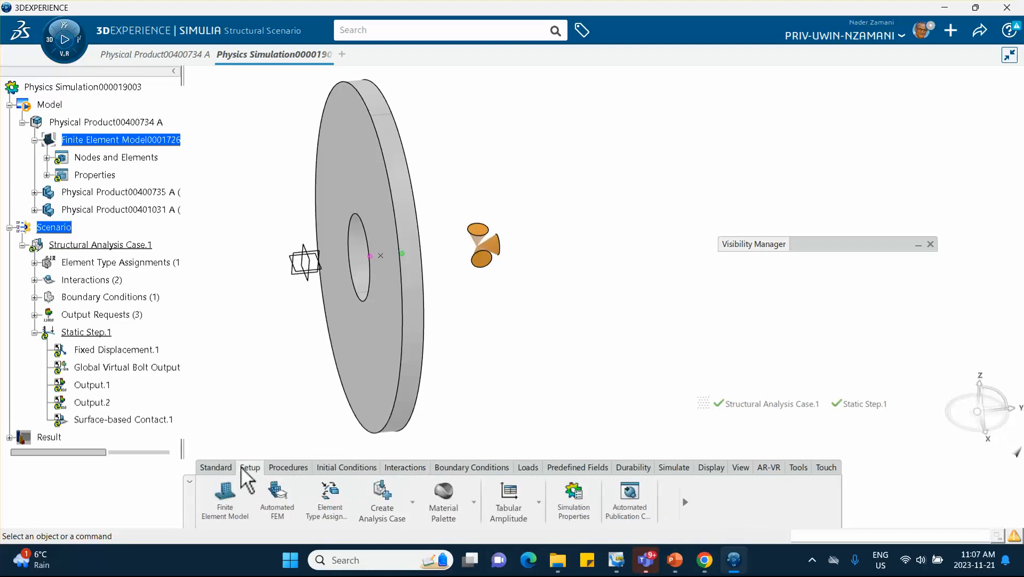
click(224, 468)
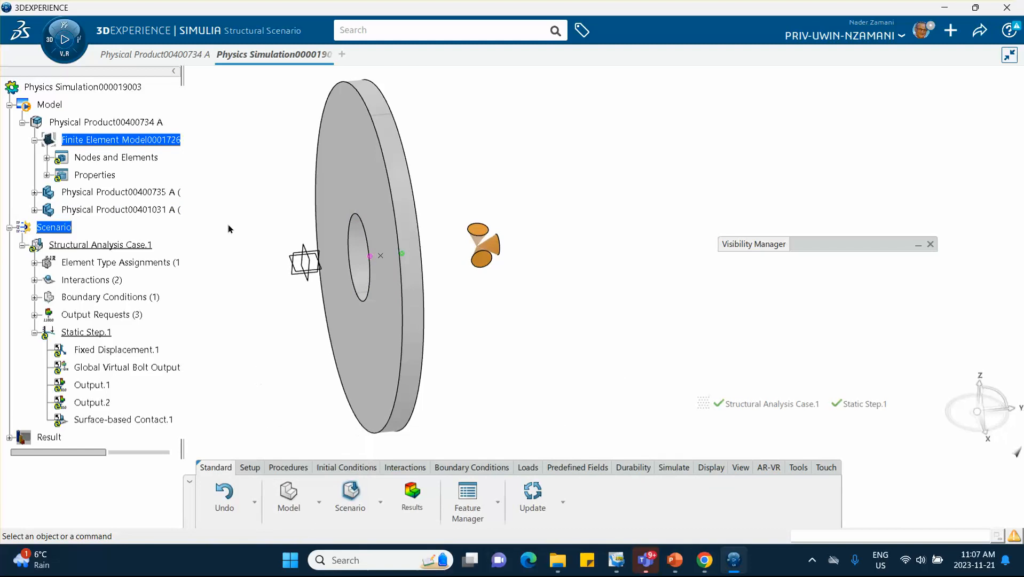
mouse_move(158, 58)
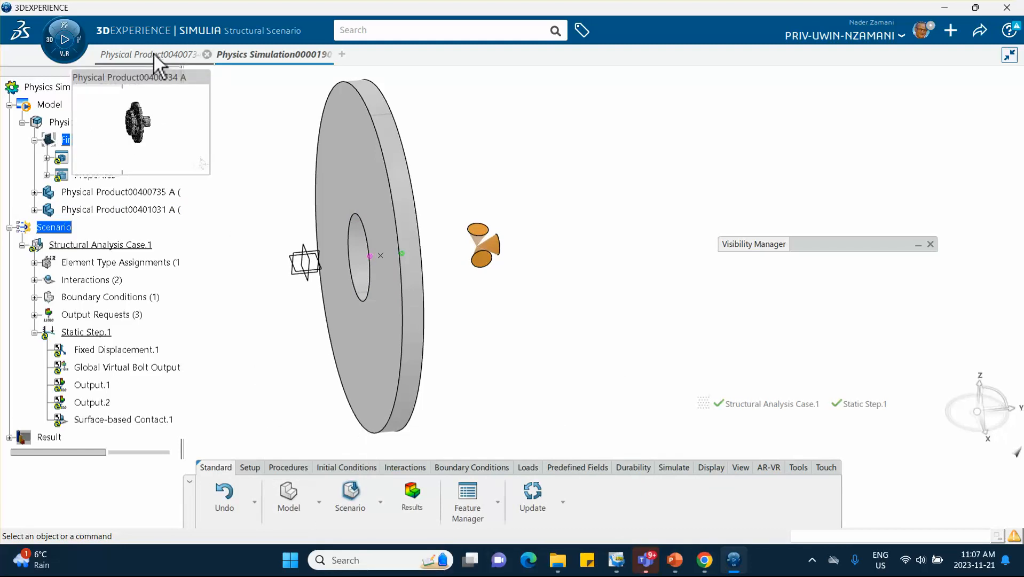
click(154, 52)
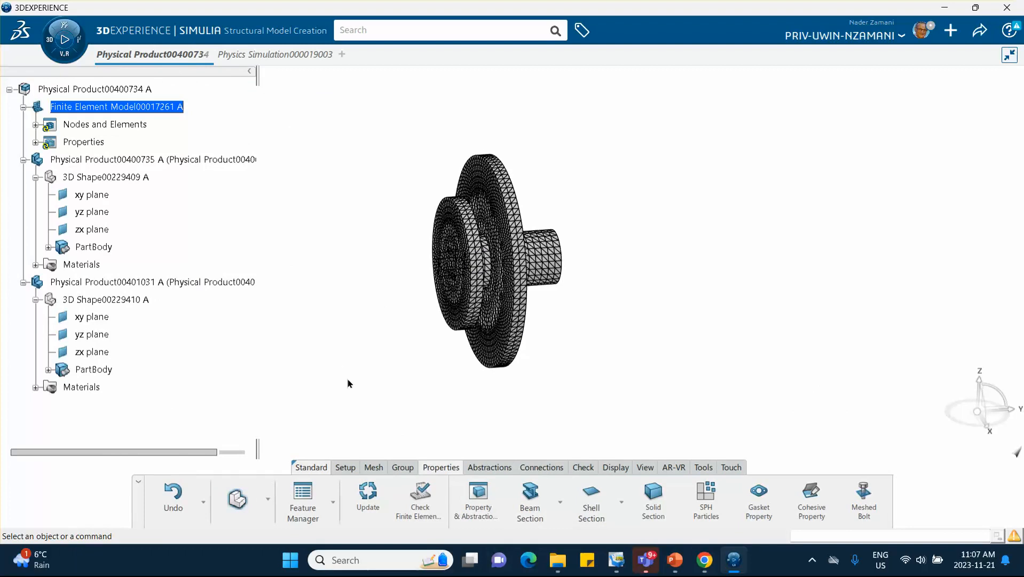
click(539, 469)
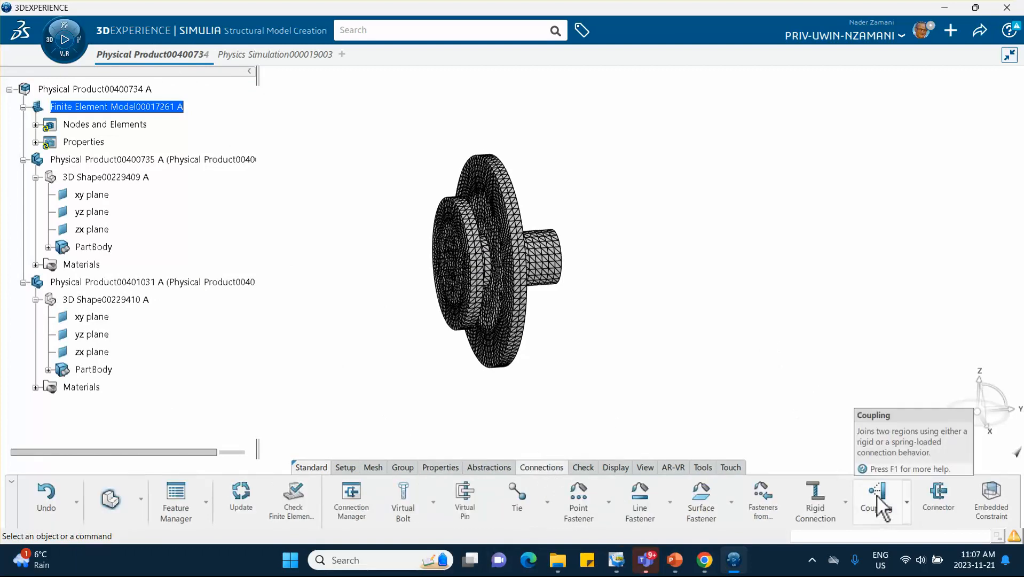
right_click(679, 111)
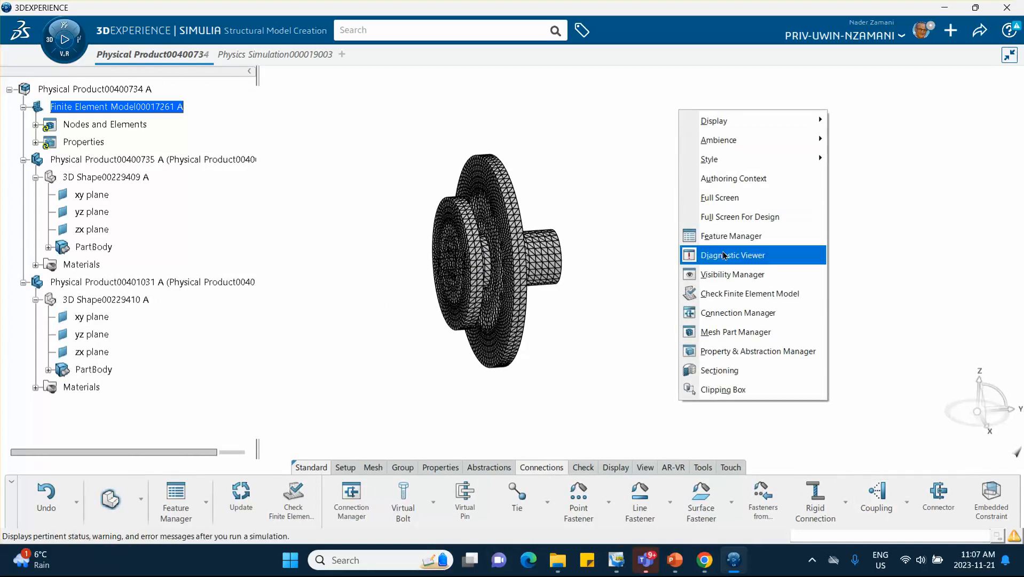
click(733, 274)
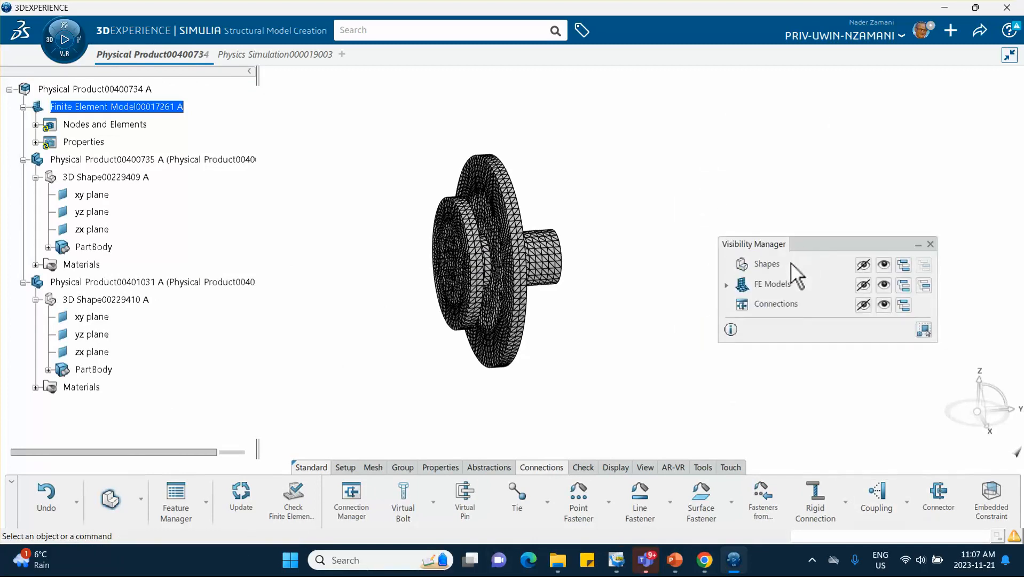
click(863, 285)
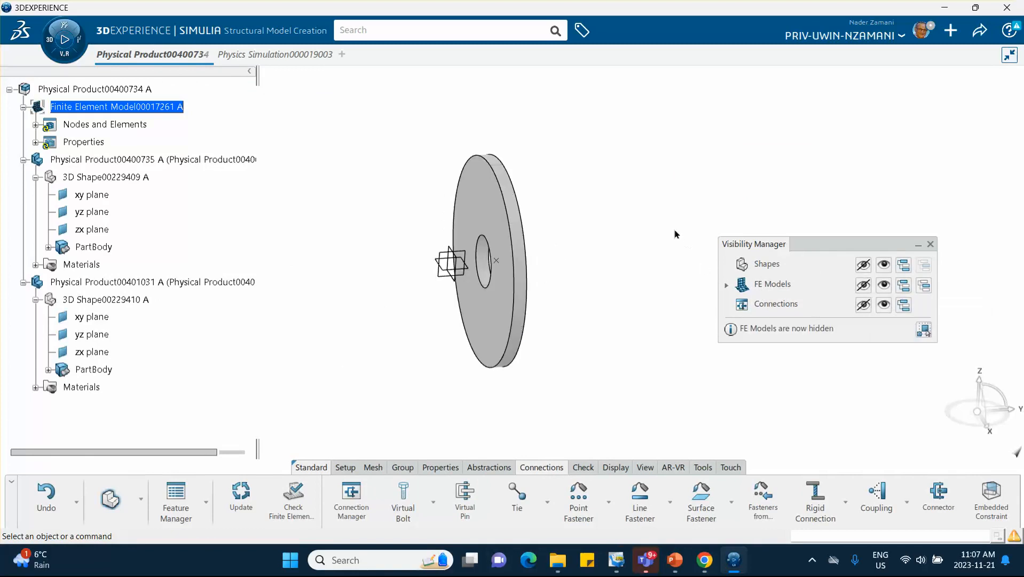
- Define a kinematic coupling to point from the disk's bore face to its reference point, constraining all six degrees of freedom
middle_drag(613, 222, 607, 219)
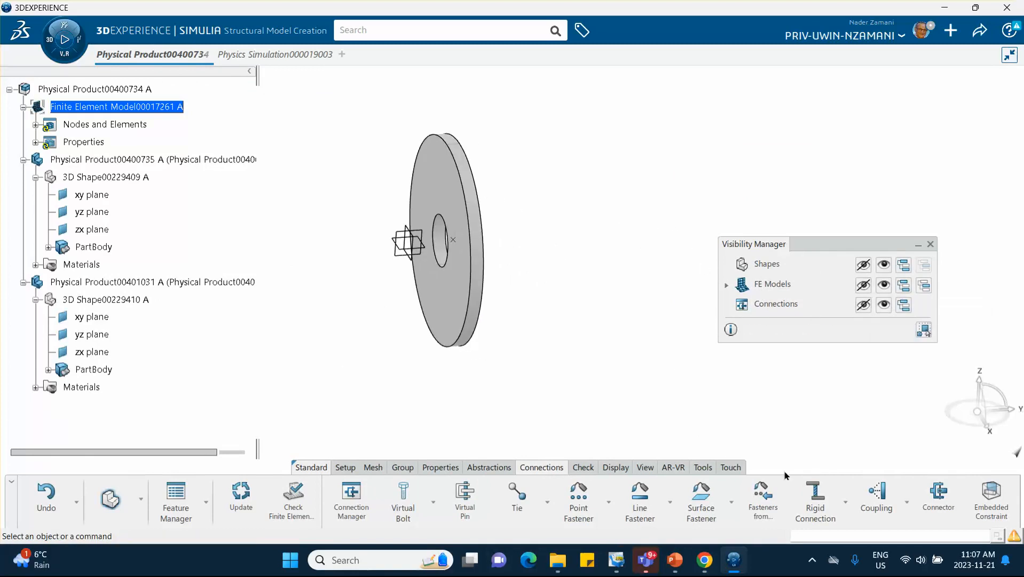
click(876, 494)
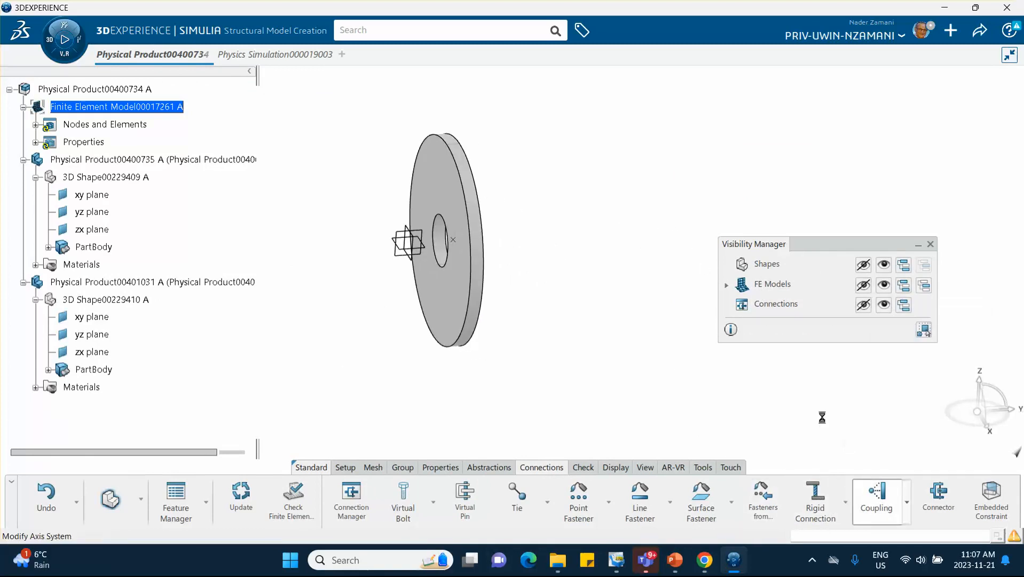
middle_drag(397, 223, 319, 239)
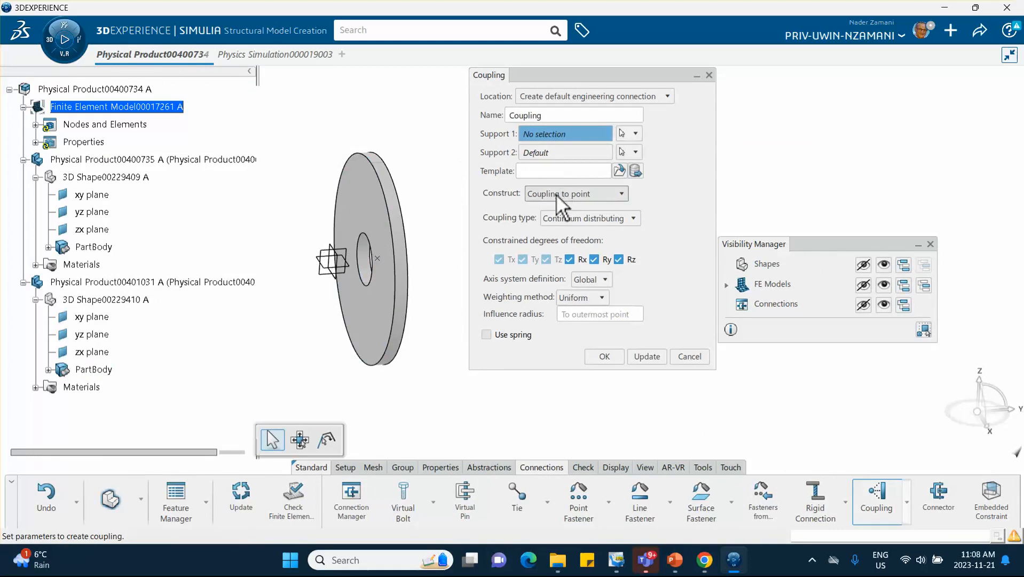
click(377, 266)
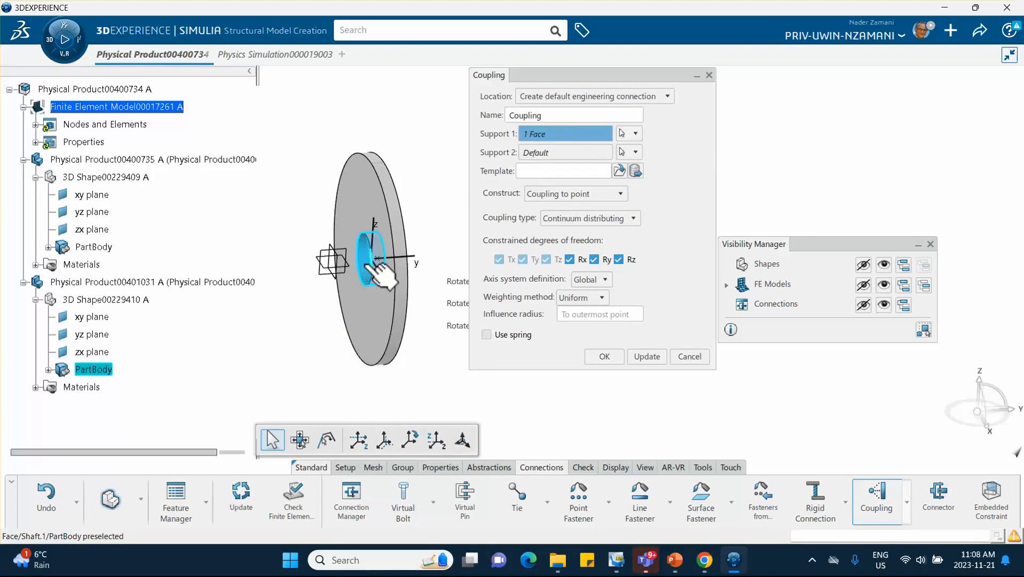
click(542, 154)
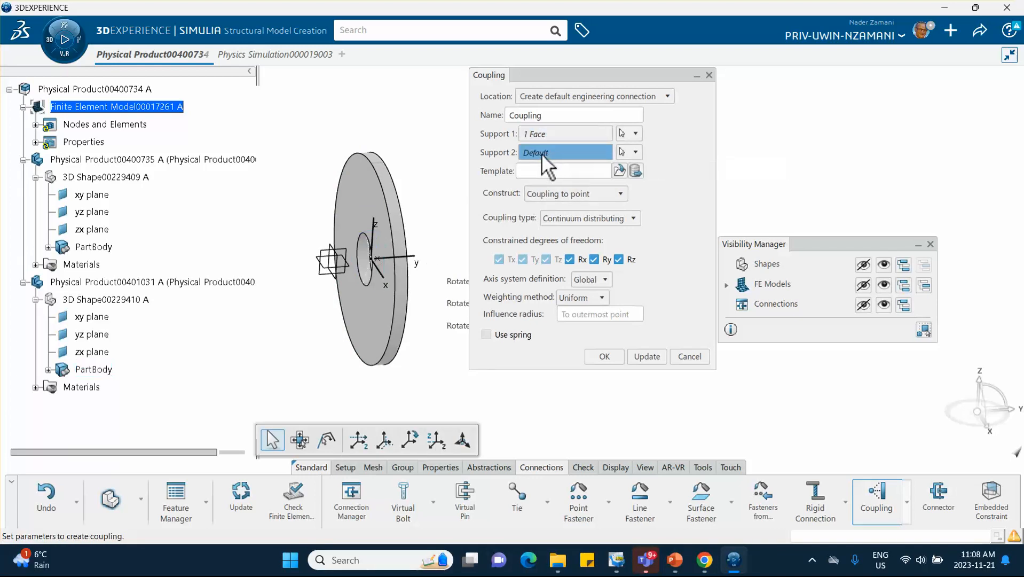
click(377, 259)
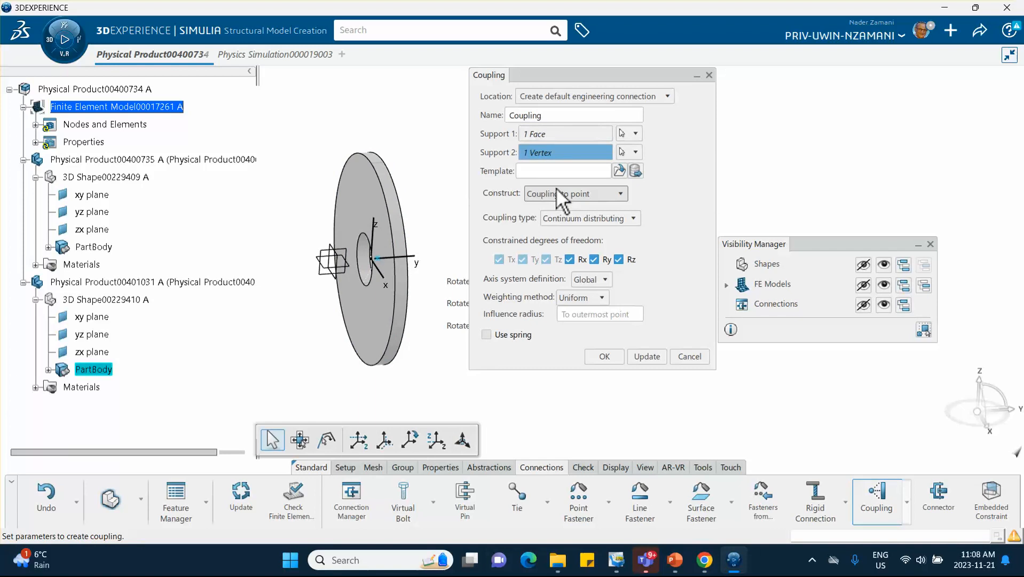
click(552, 218)
click(559, 232)
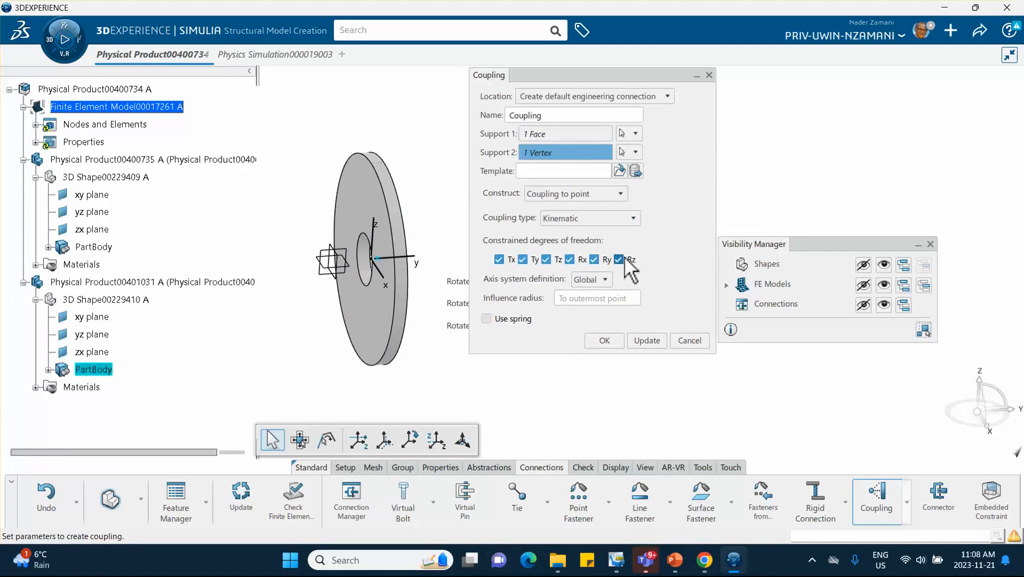
- Compare the coupling settings with slide 4 of the PowerPoint tutorial, return to 3DEXPERIENCE and create the coupling
click(675, 560)
click(101, 403)
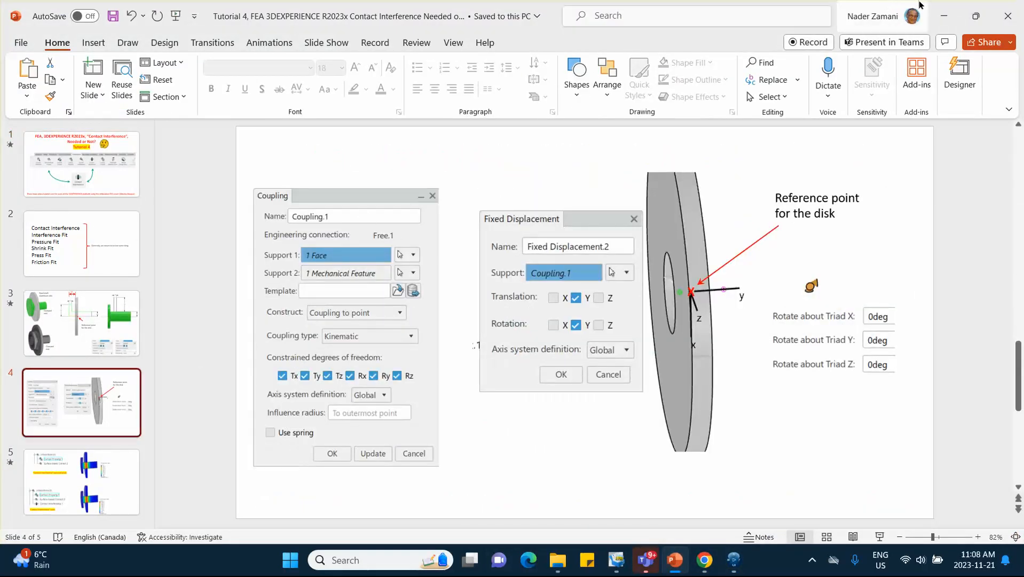
key(alt+Tab)
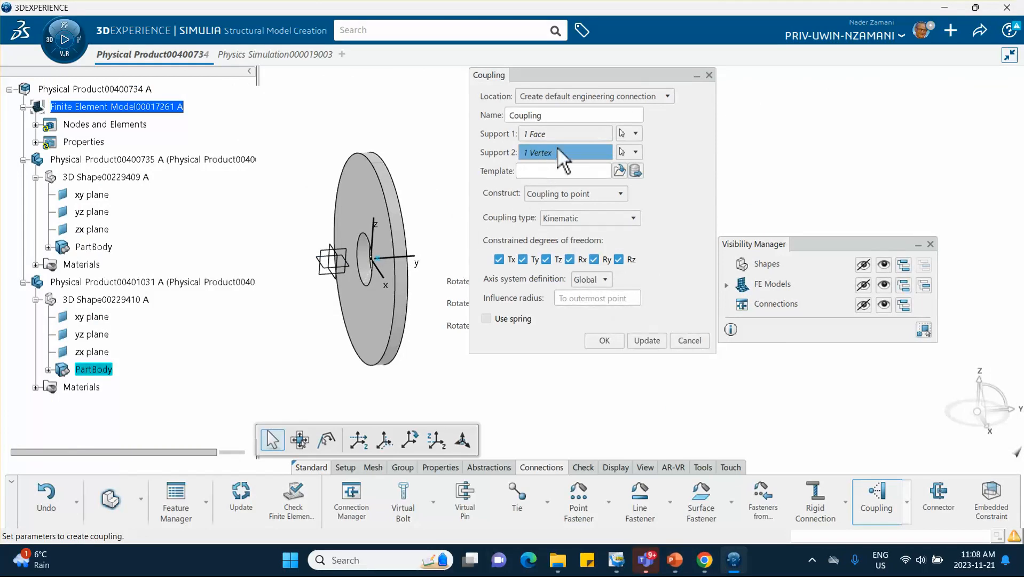
click(604, 340)
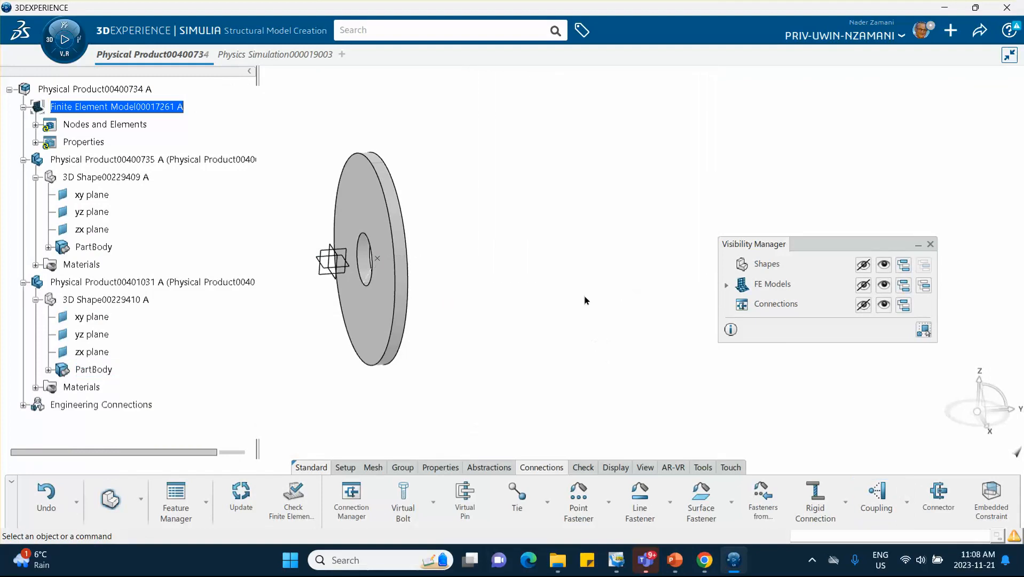
- Switch to Physics Simulation000019003, consult the disk's fixed displacement settings on the PowerPoint slide, and return to 3DEXPERIENCE
click(262, 56)
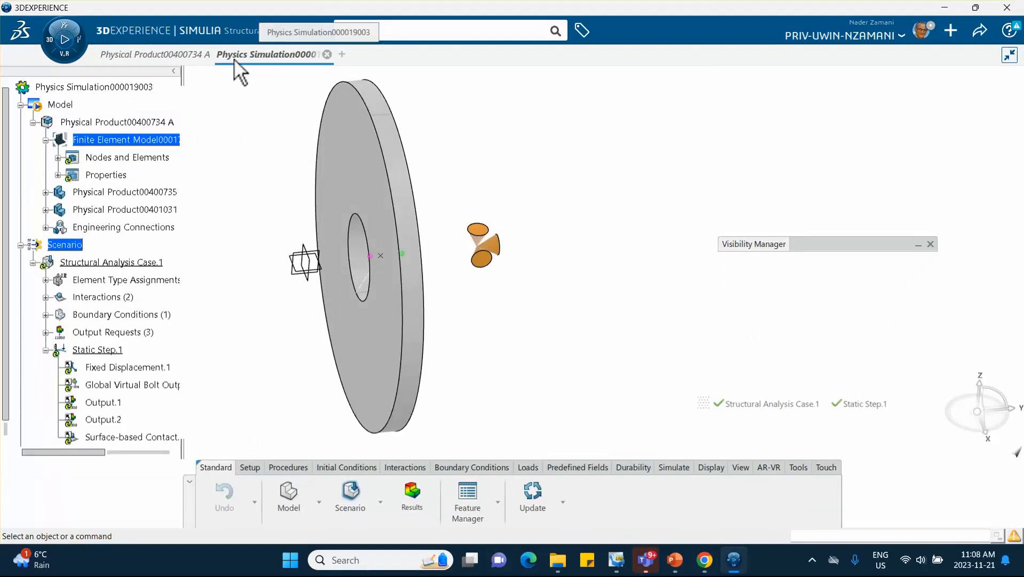
click(451, 466)
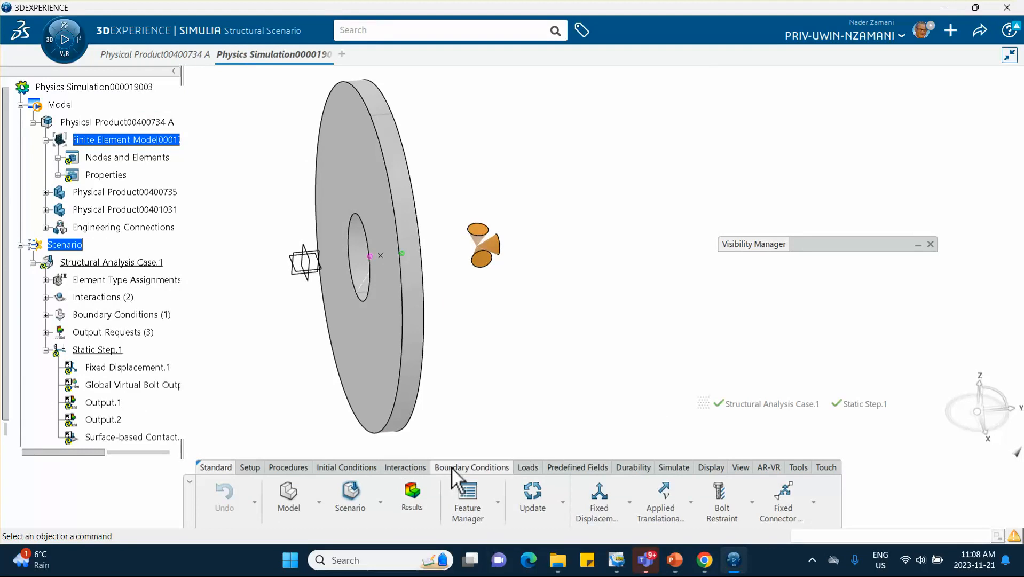
click(677, 561)
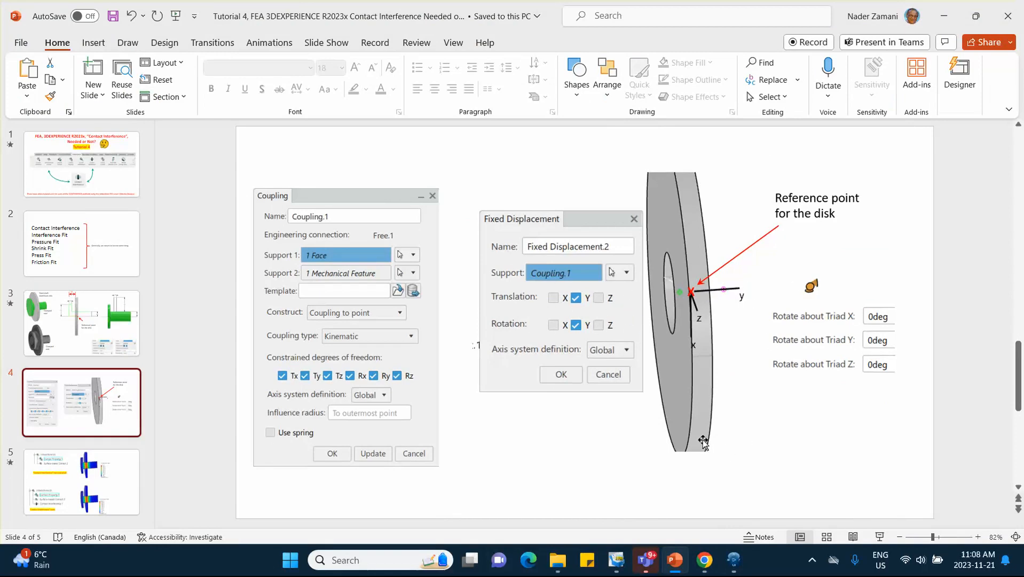
mouse_move(678, 568)
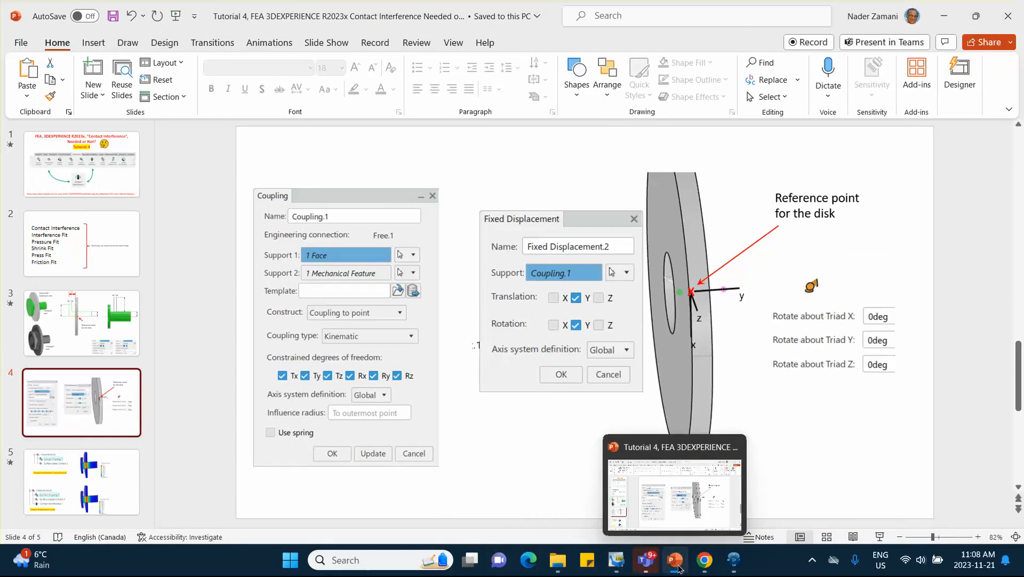
click(733, 560)
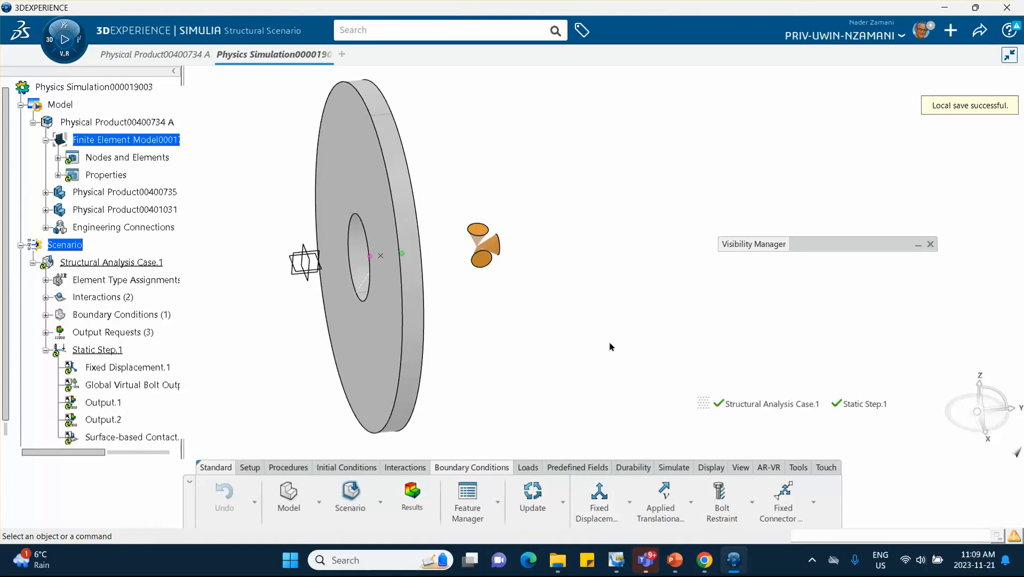
- Define a fixed displacement on Coupling.1 that restrains translation along Y and rotation about Y in the global axis system
click(601, 507)
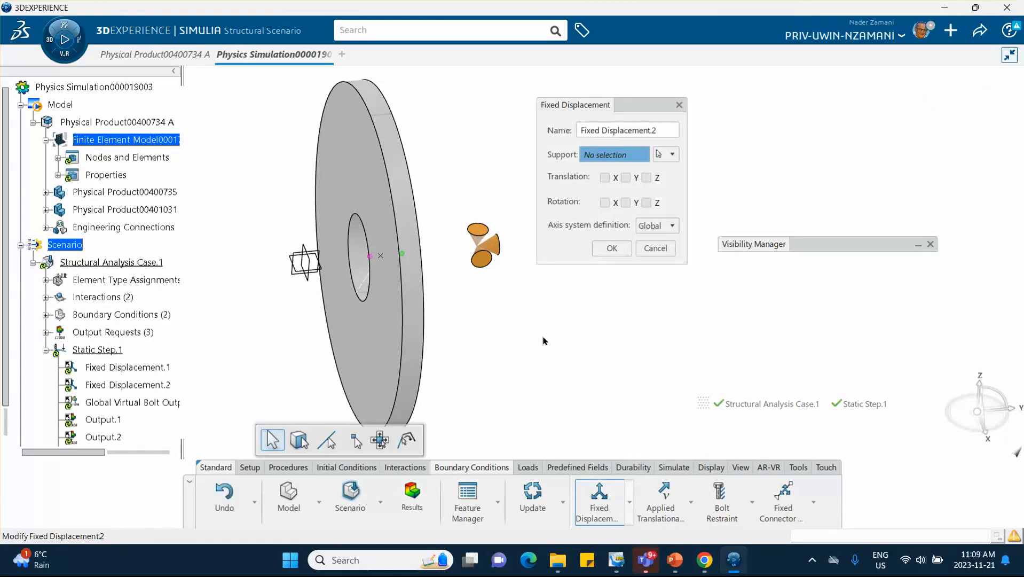
click(45, 227)
click(58, 245)
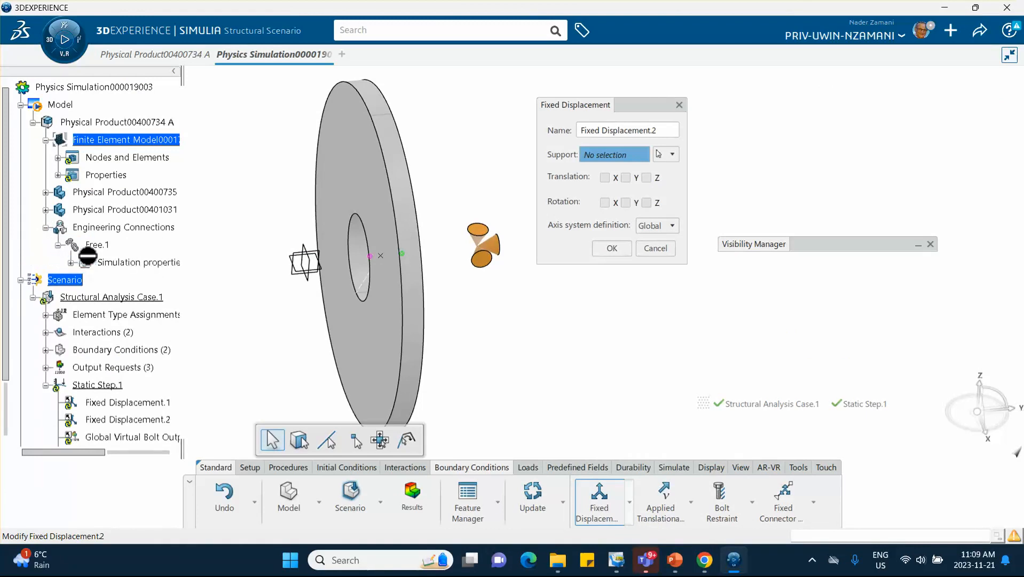
click(71, 262)
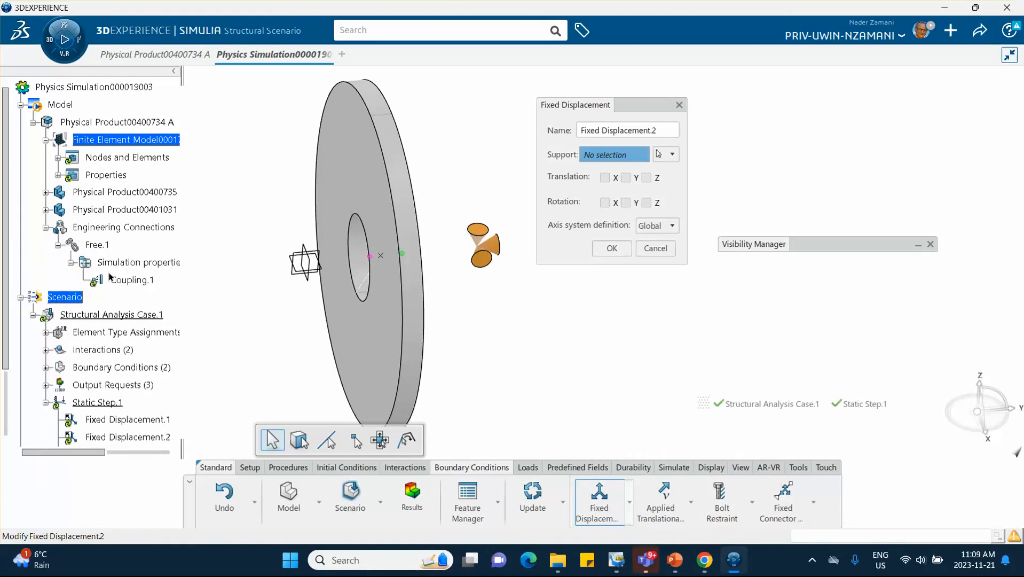
click(131, 279)
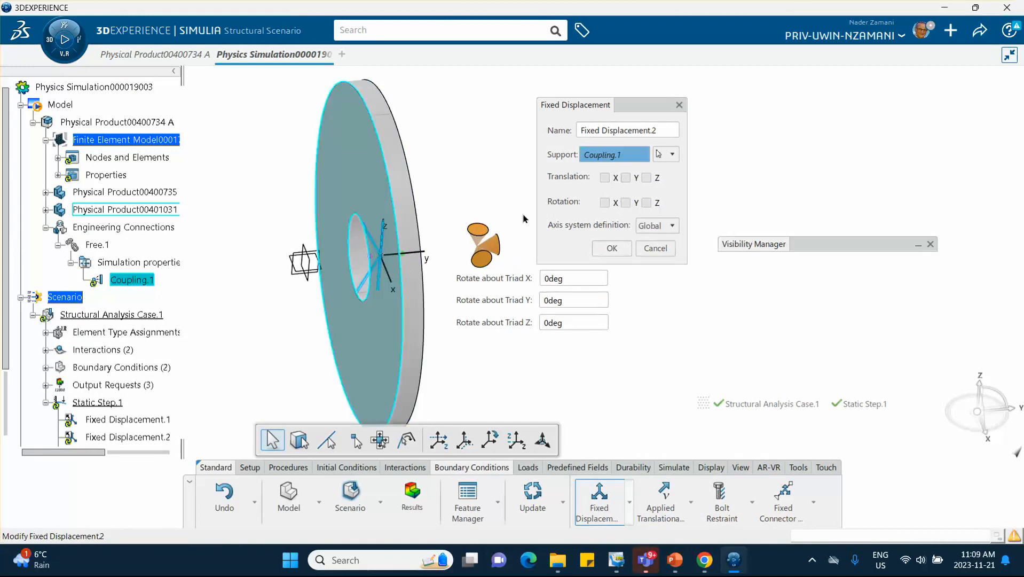
click(626, 178)
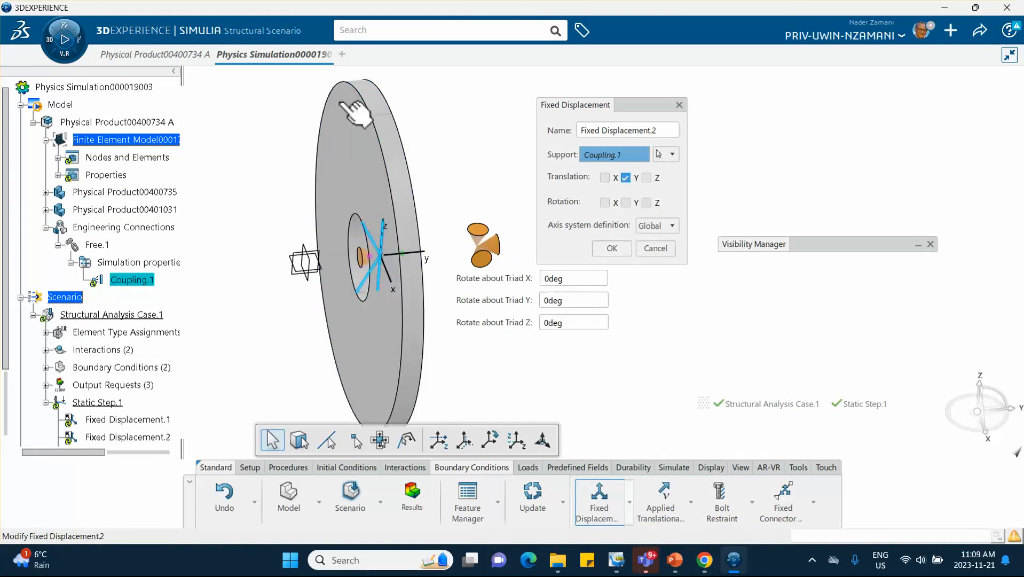
click(625, 203)
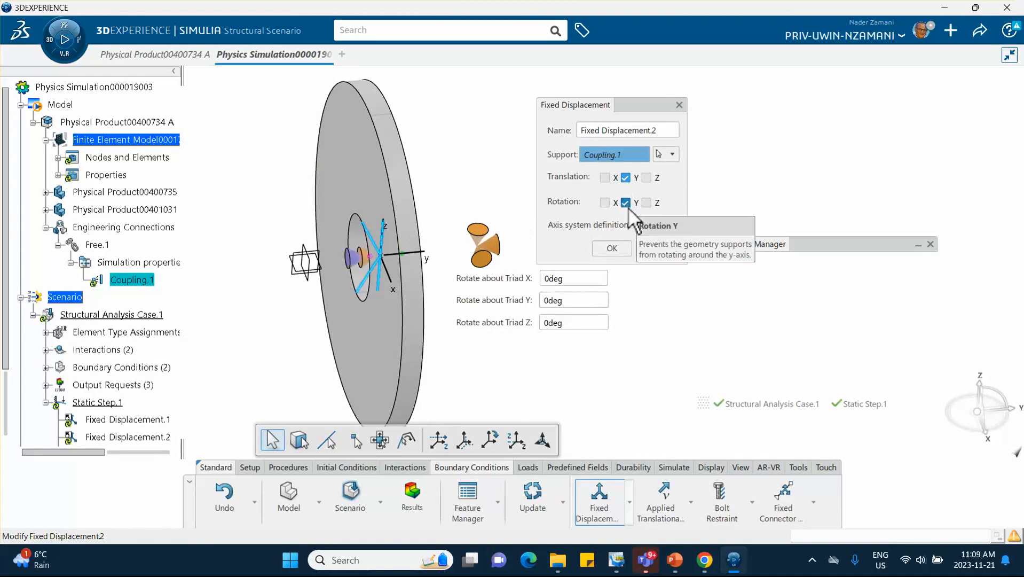
- Verify the fixed displacement against the PowerPoint slide, then return to 3DEXPERIENCE and confirm it
click(675, 559)
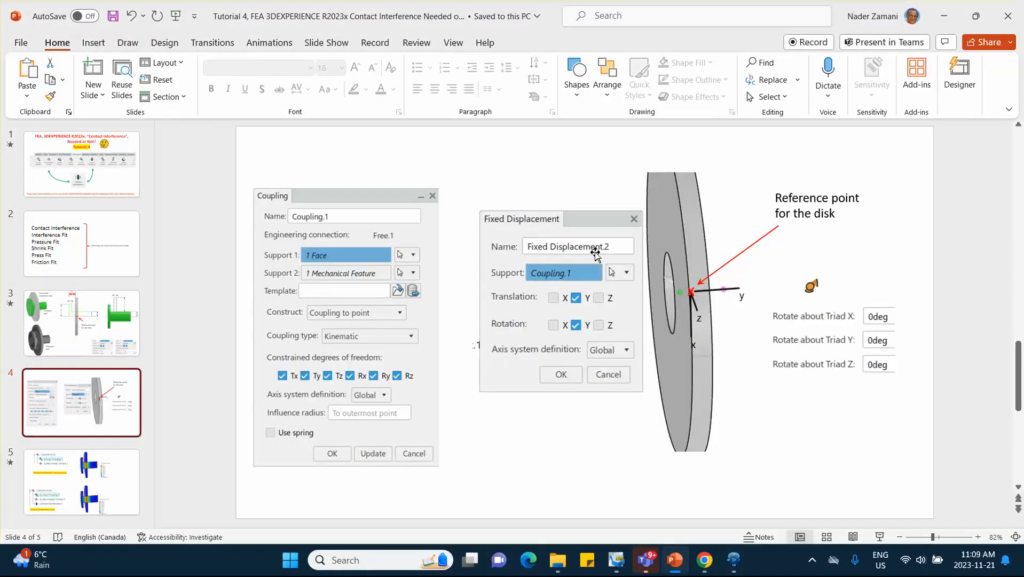
click(943, 16)
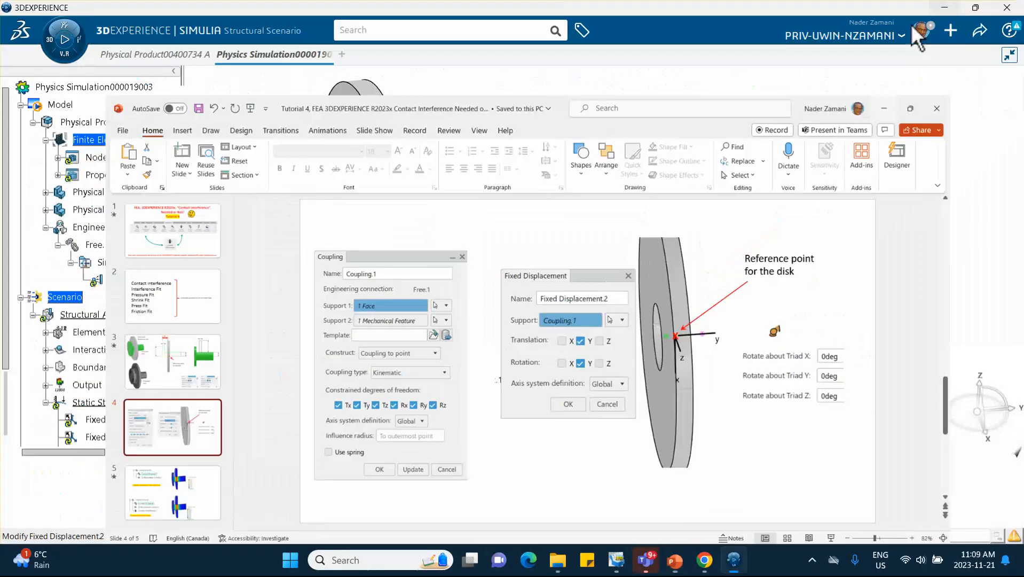
click(624, 246)
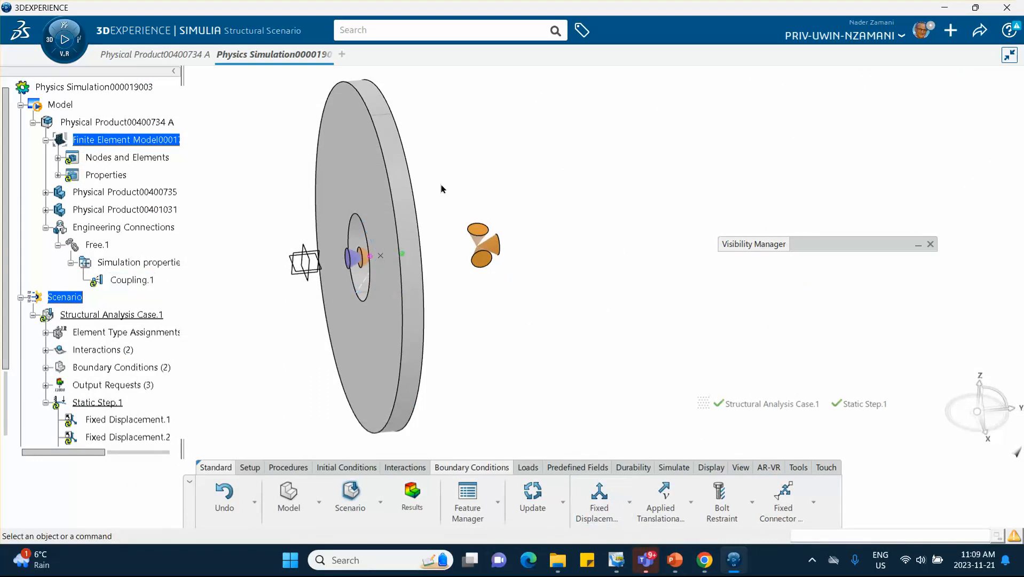
- Save the simulation and bring the hidden shaft back into the visible space
middle_drag(475, 151, 482, 151)
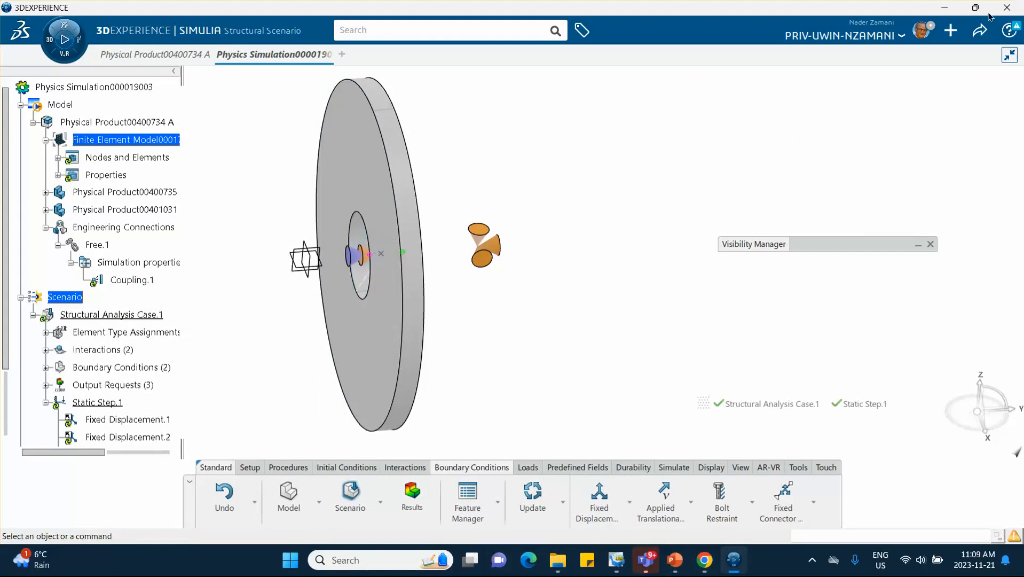
click(980, 31)
click(911, 56)
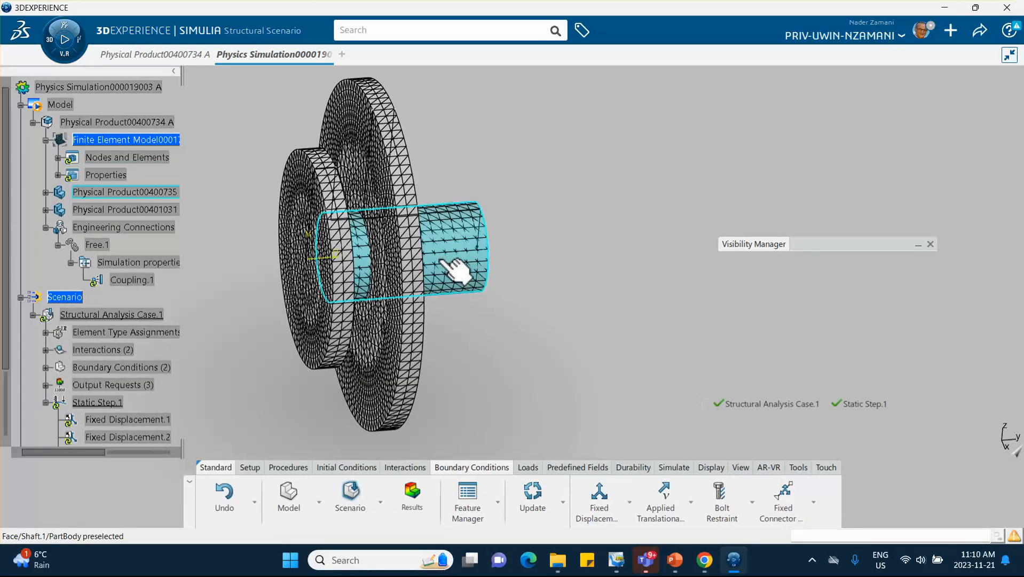
right_click(438, 260)
click(469, 307)
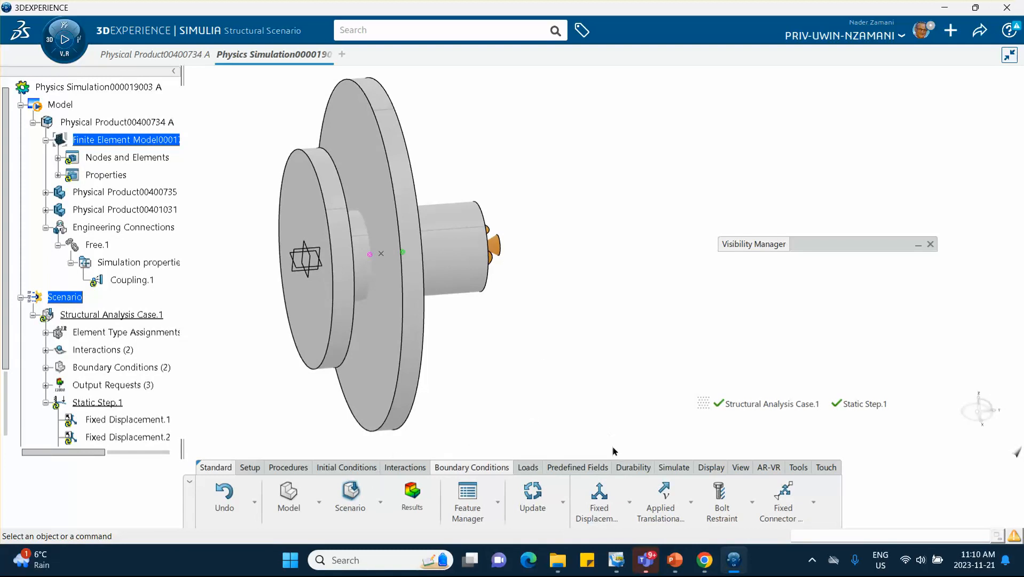
- Run the model and scenario checks and the simulation checks for Structural Analysis Case.1, using local interactive execution with 4 cores
click(667, 467)
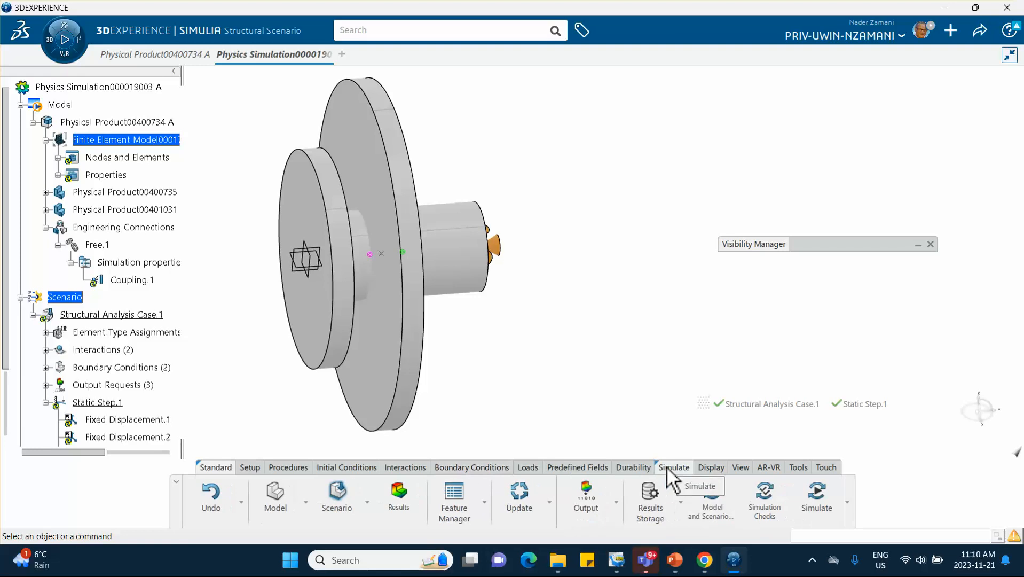
click(711, 490)
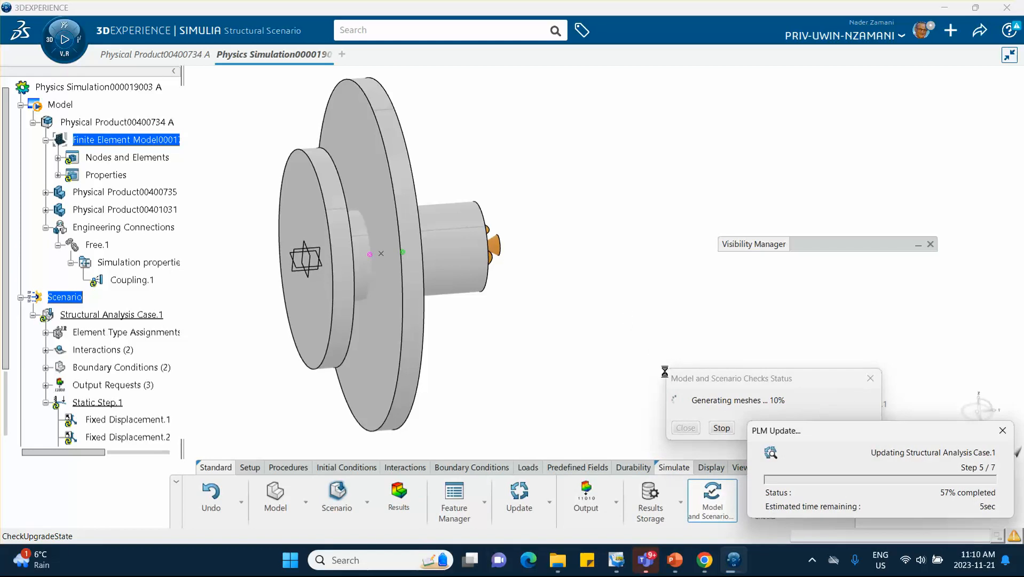
click(685, 428)
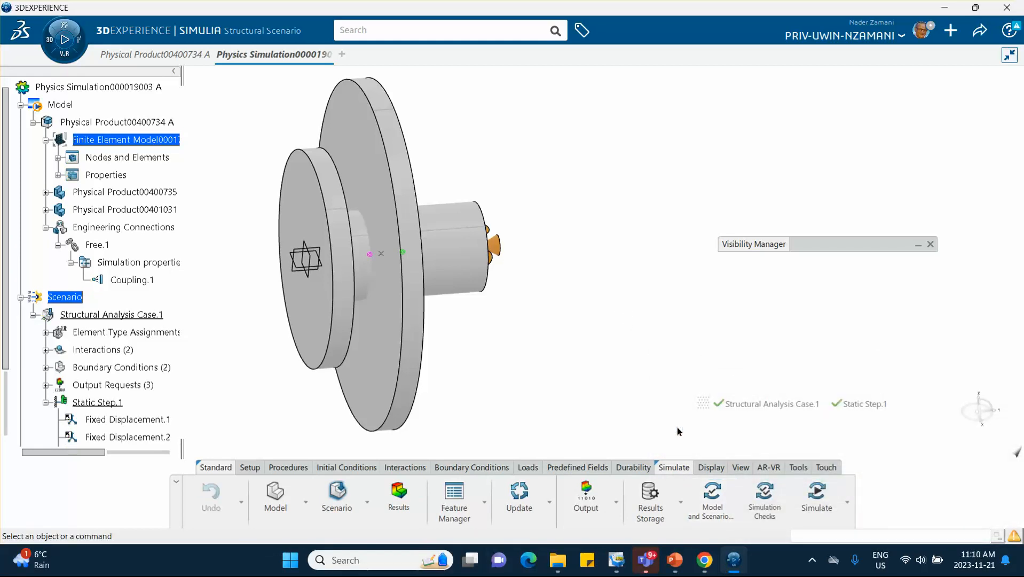
click(764, 499)
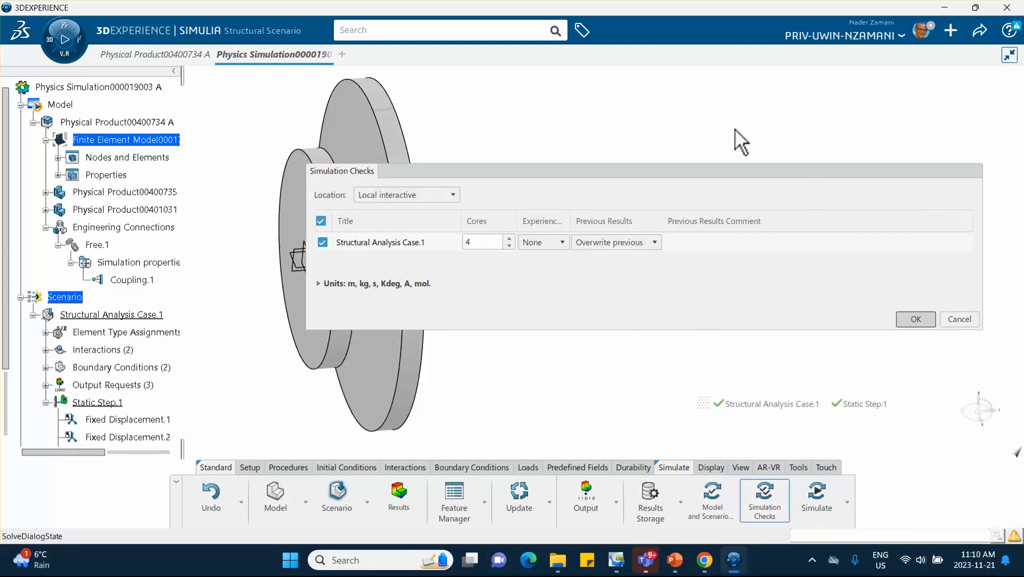
click(915, 319)
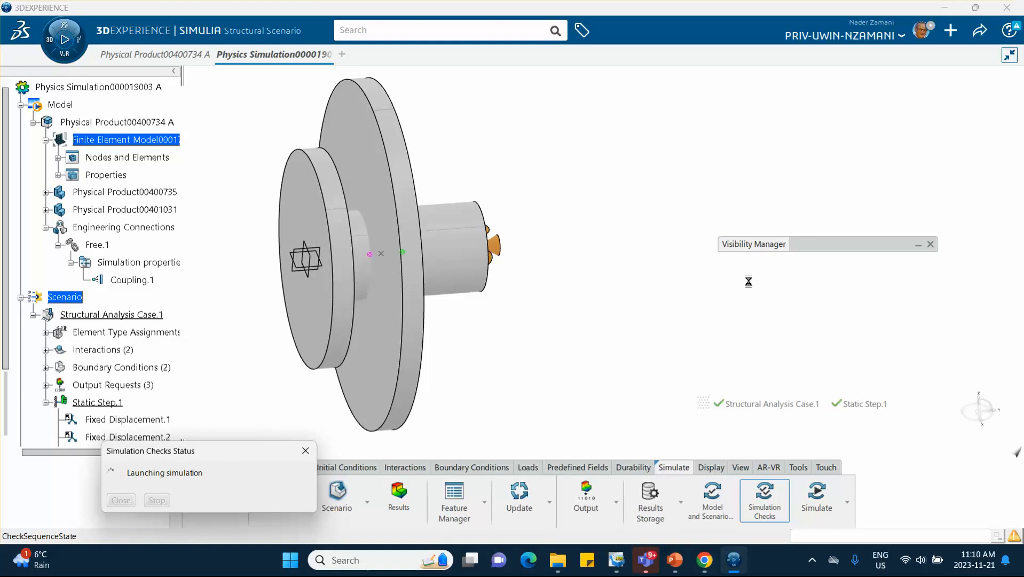
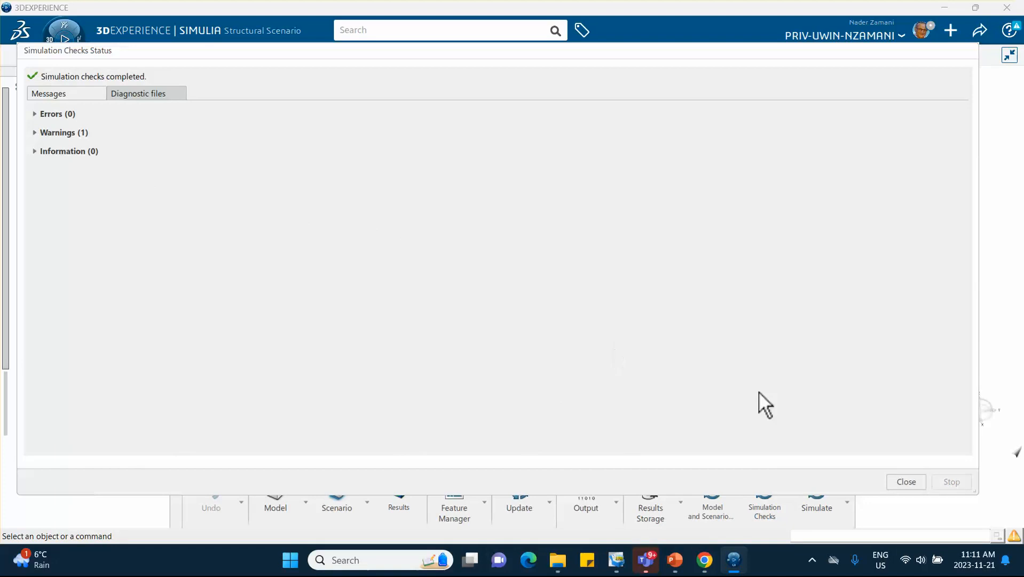
click(905, 482)
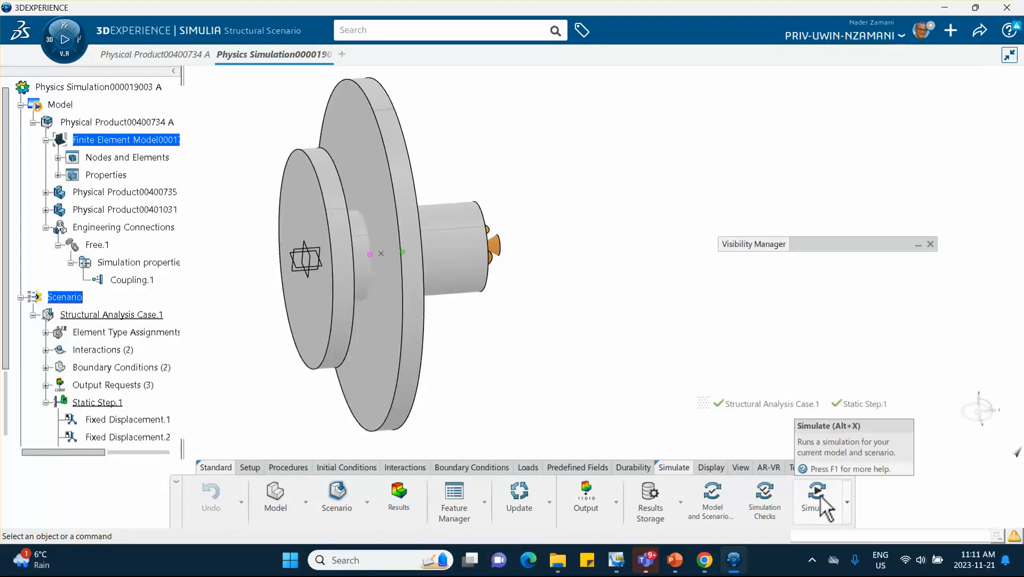
- Try to simulate Structural Analysis Case.1 as a local interactive run with 4 cores, monitoring the solver iterations
click(815, 505)
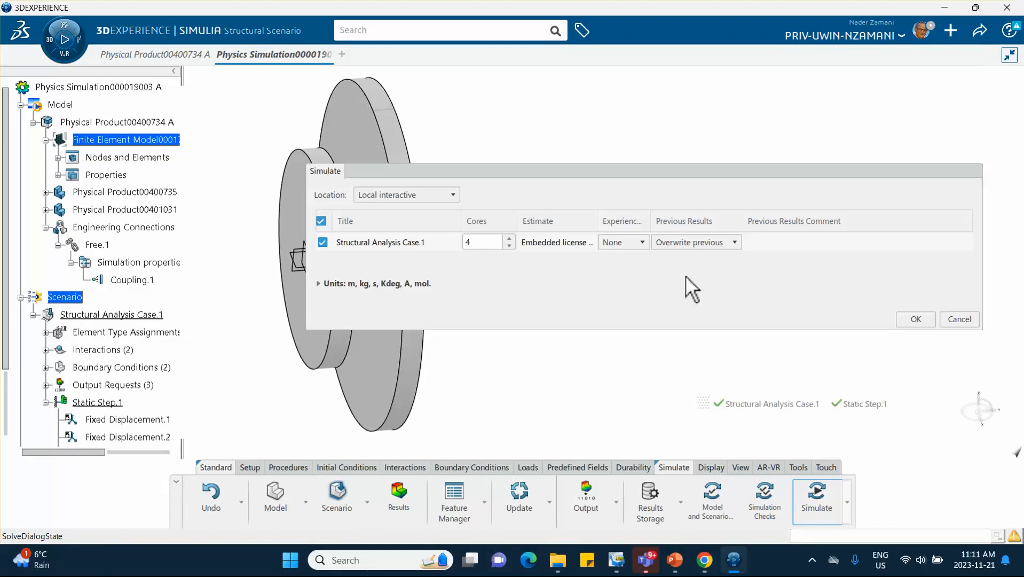
click(915, 318)
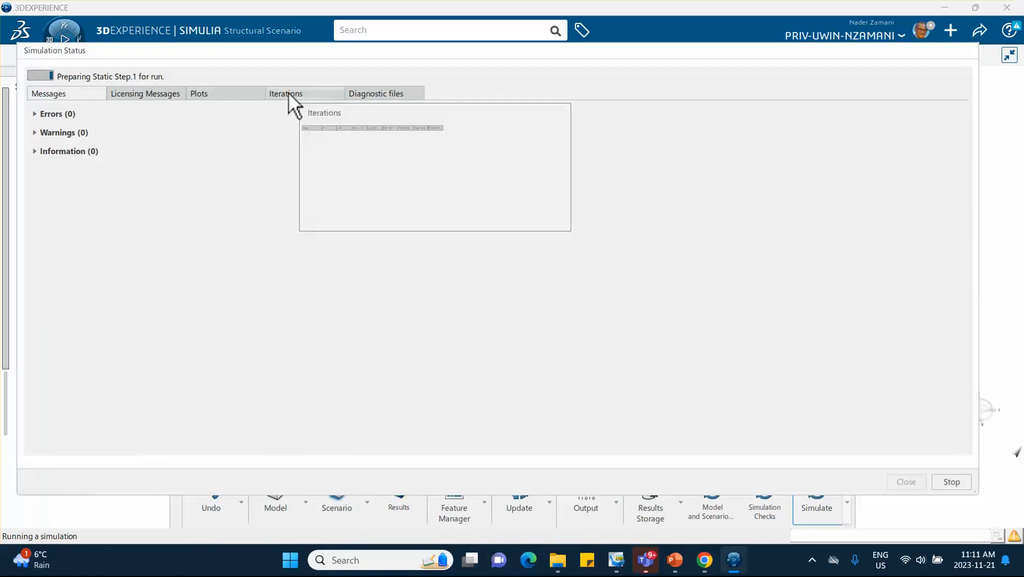
click(288, 93)
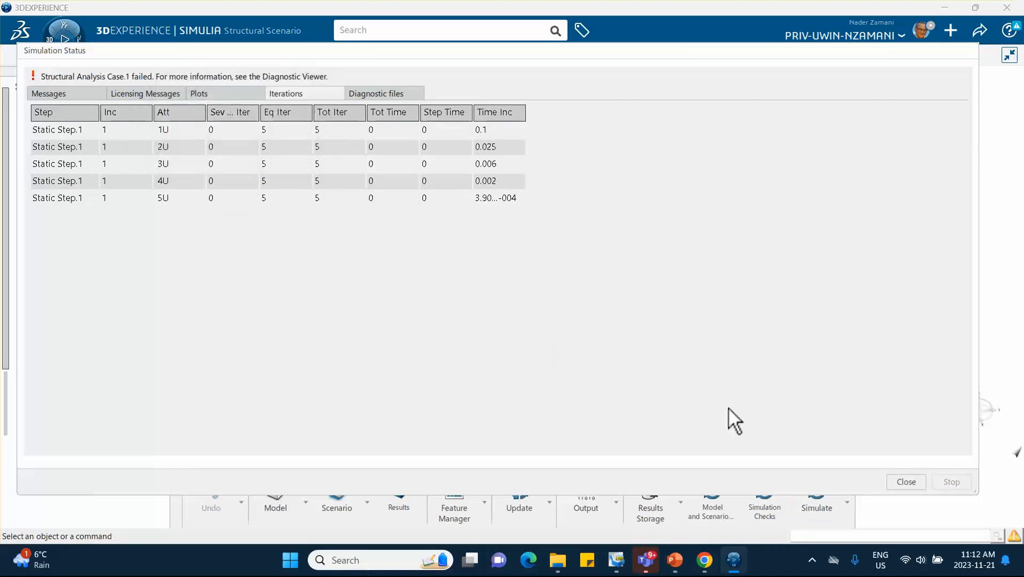
click(906, 482)
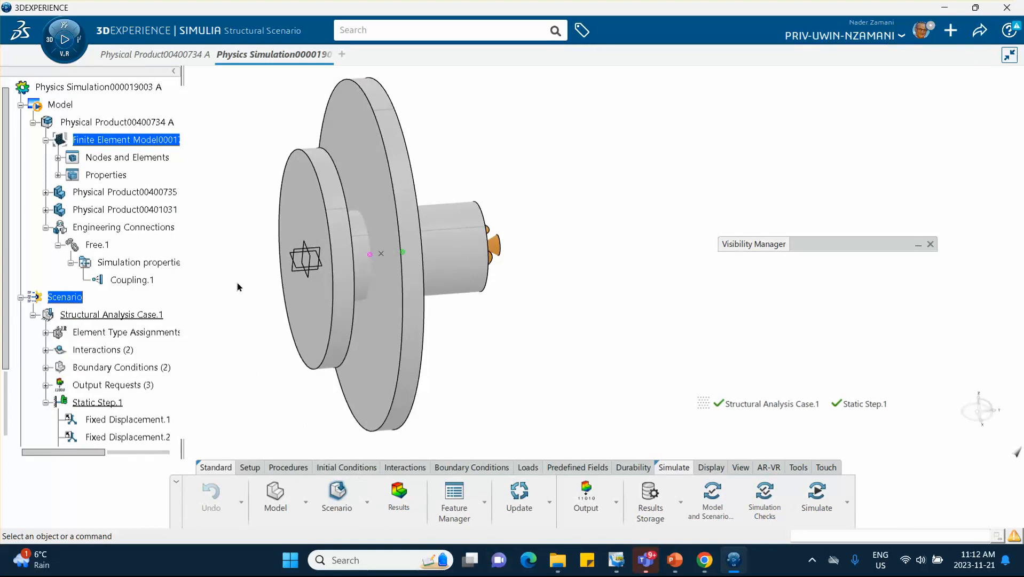
- Swap the main and secondary faces of Surface-based Contact.1 in the scenario's interactions
scroll(133, 214, down, 5)
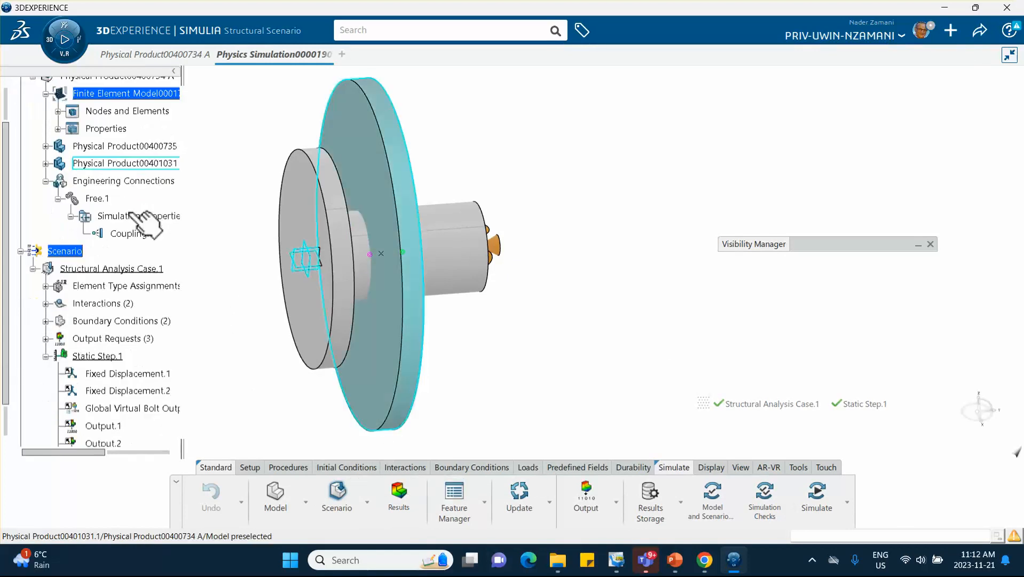
scroll(89, 277, up, 1)
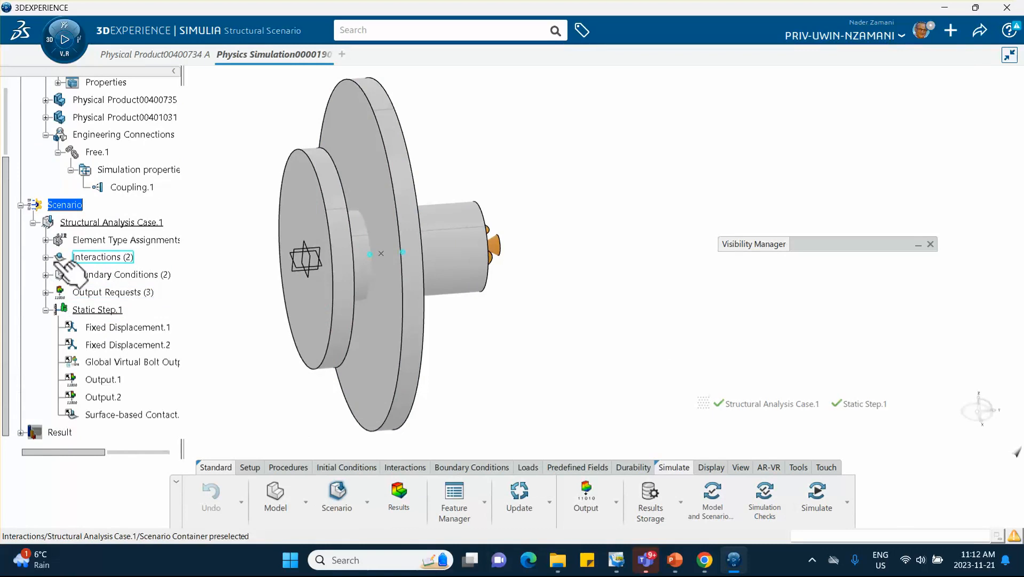
click(45, 258)
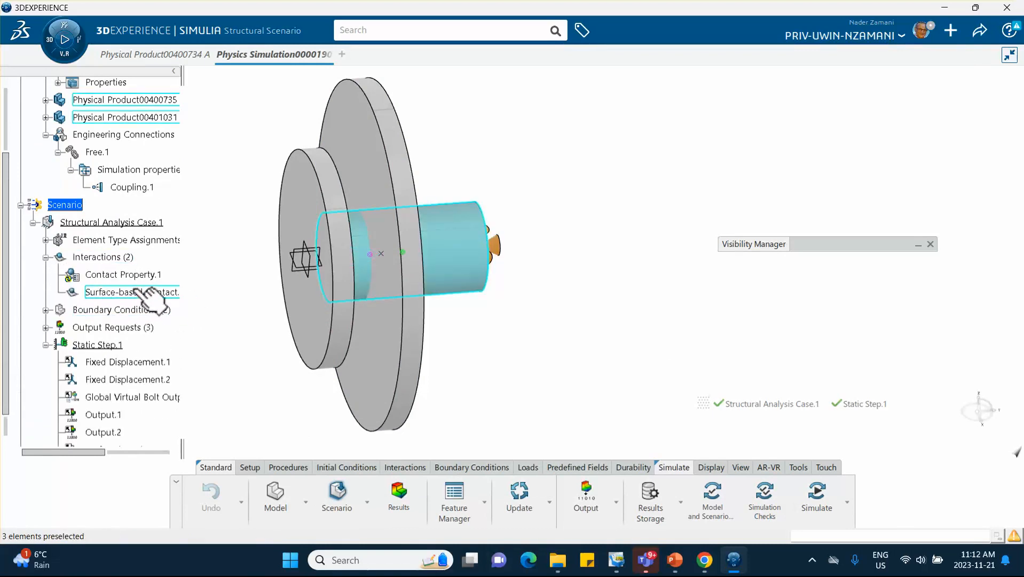
click(133, 292)
double_click(133, 293)
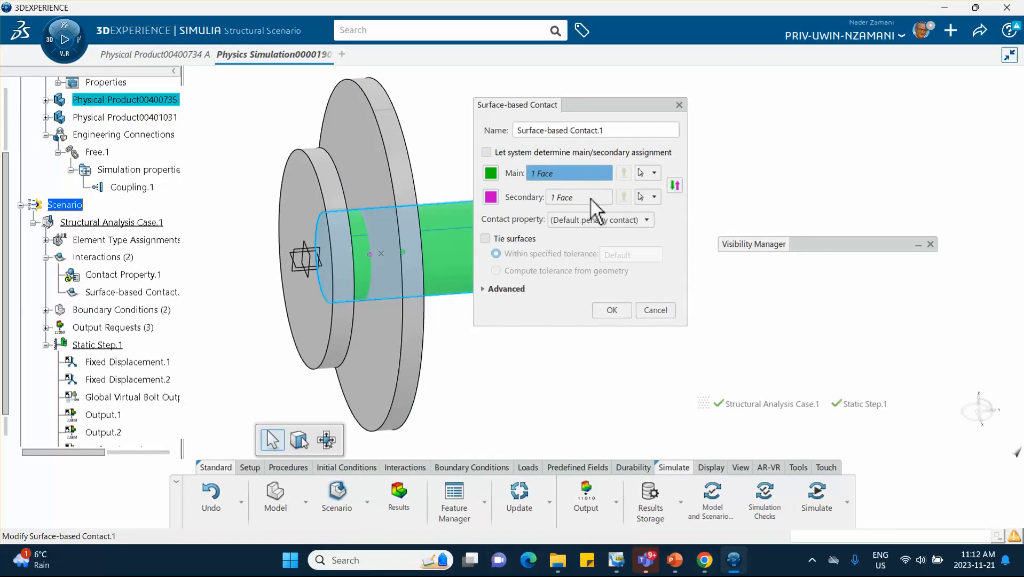
click(677, 183)
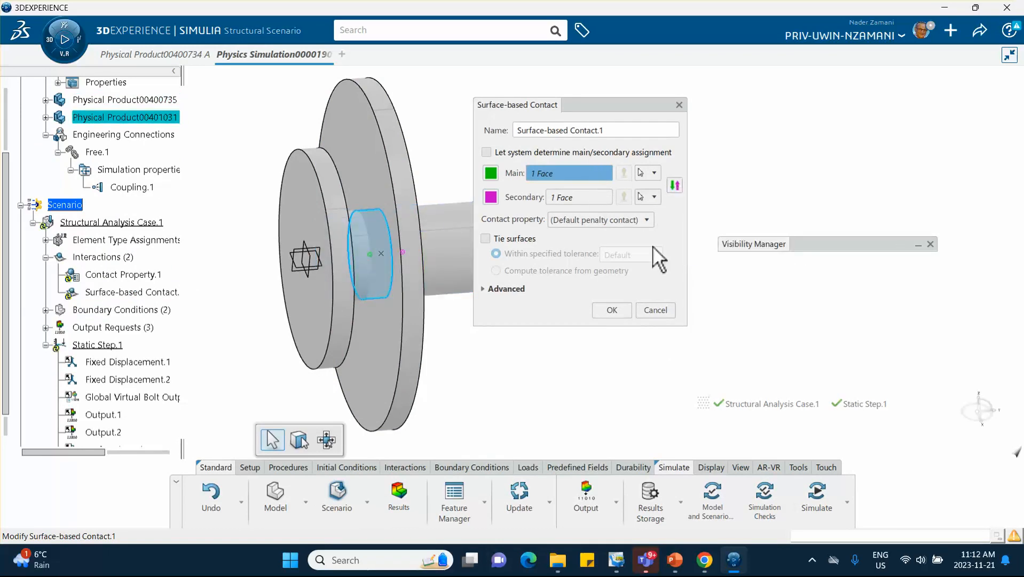
click(613, 308)
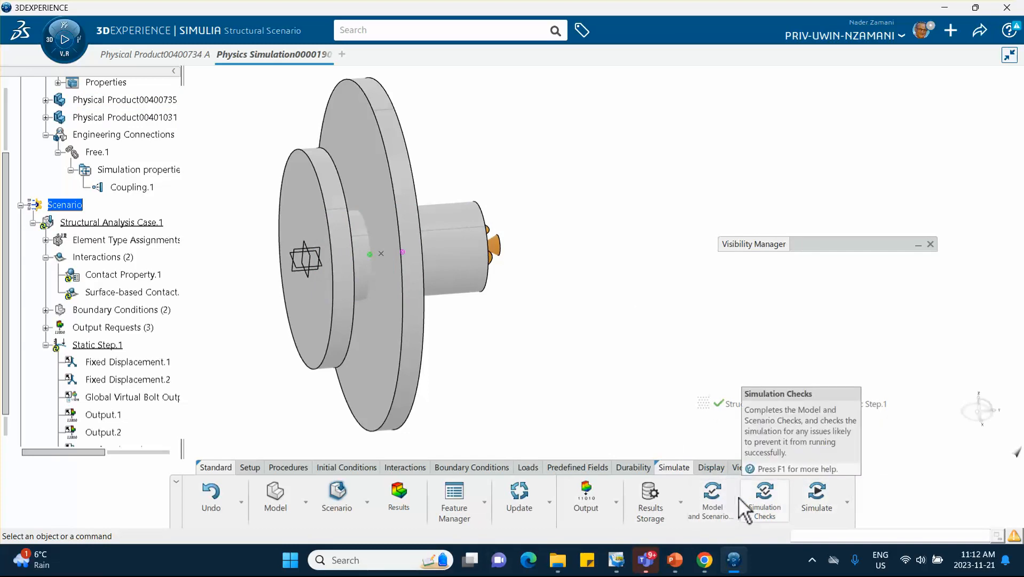
- Simulate Structural Analysis Case.1 locally with 4 cores, overwriting previous results, and monitor the iterations, briefly viewing the PowerPoint title slide meanwhile
click(817, 505)
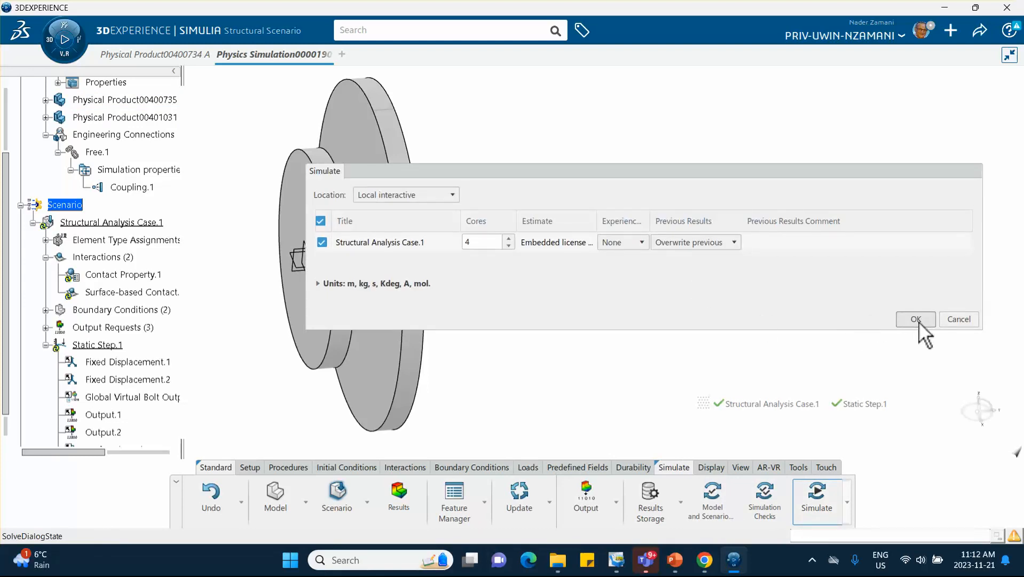
click(916, 319)
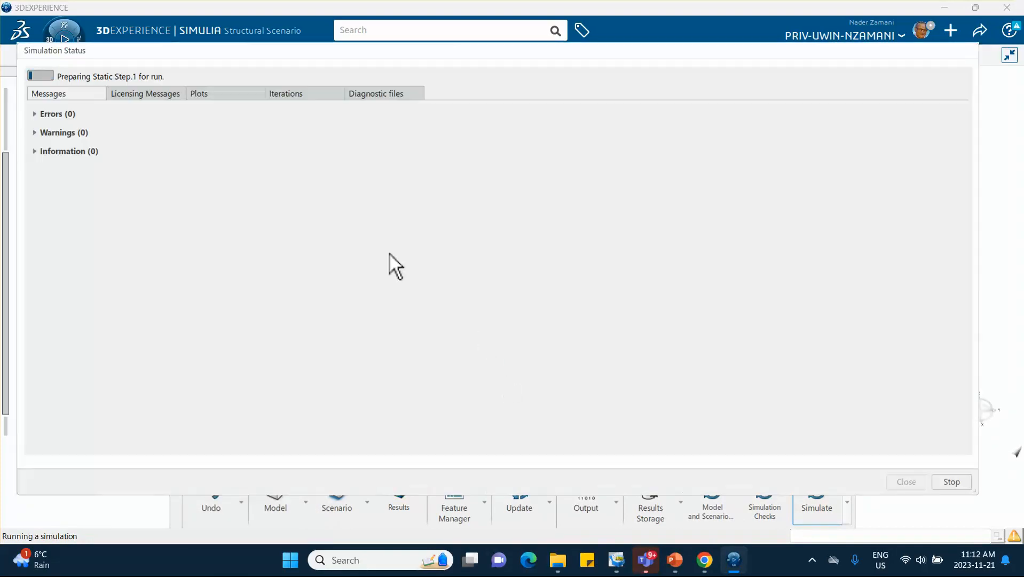
click(283, 93)
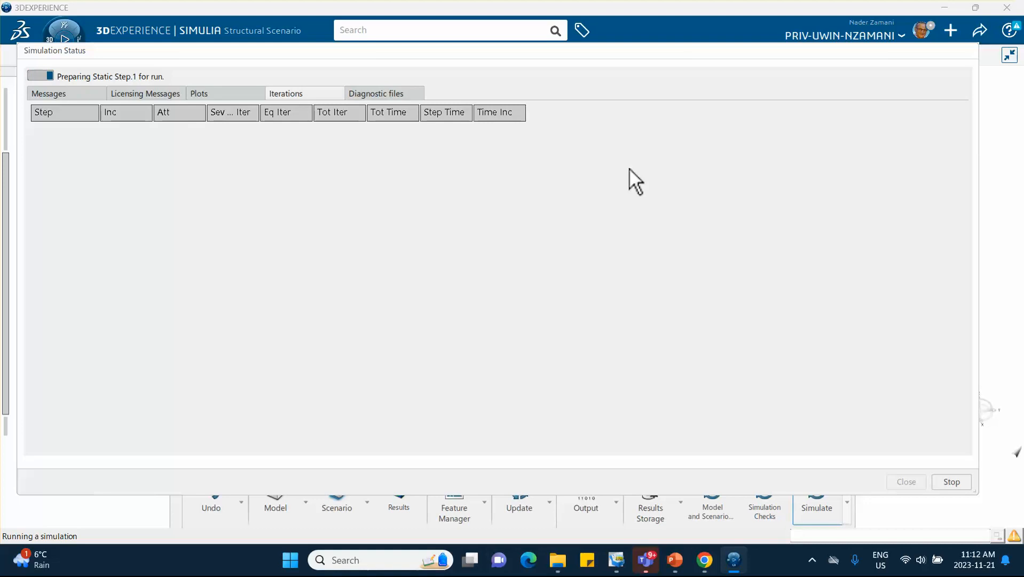
click(674, 558)
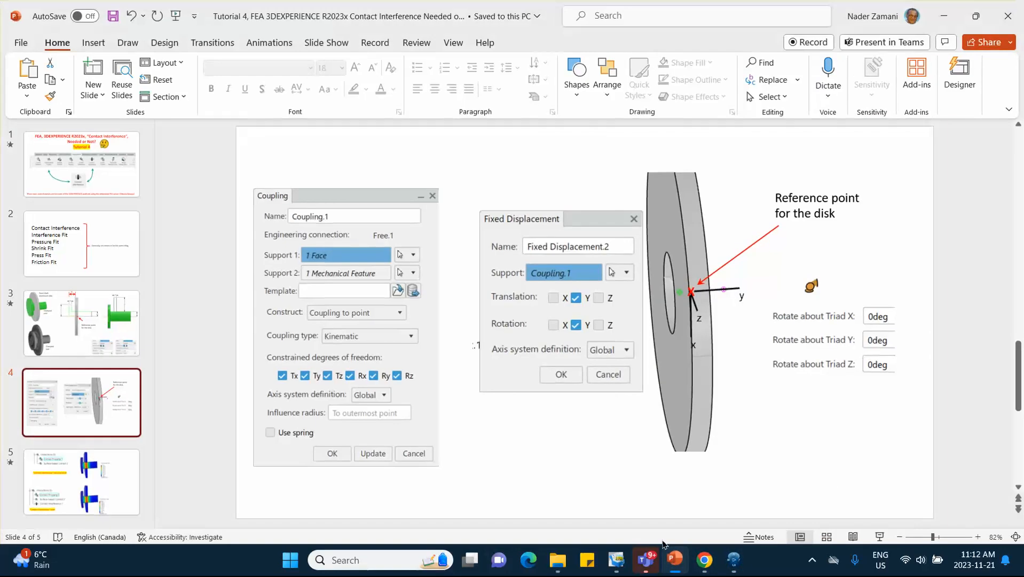
click(81, 164)
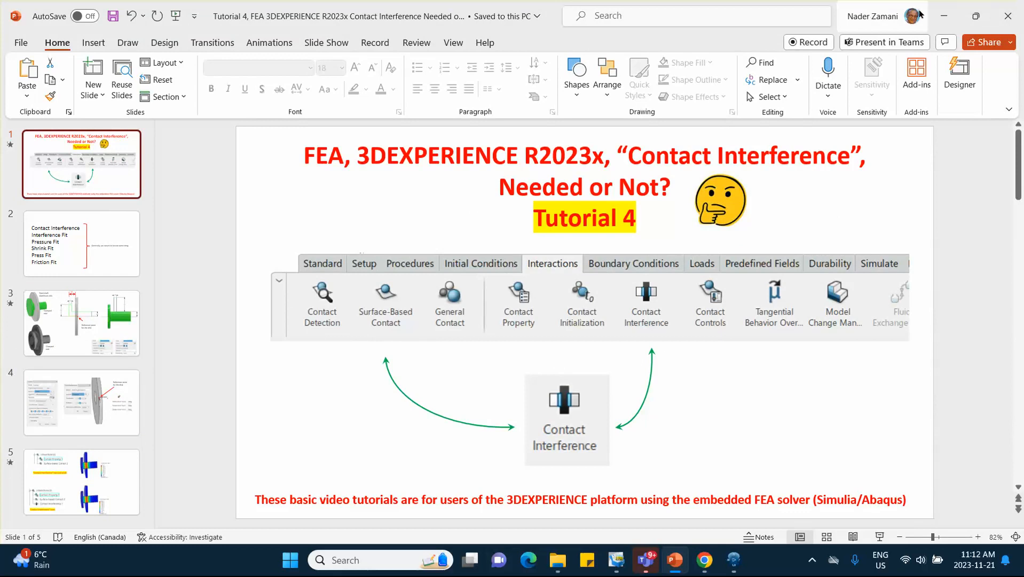
click(944, 16)
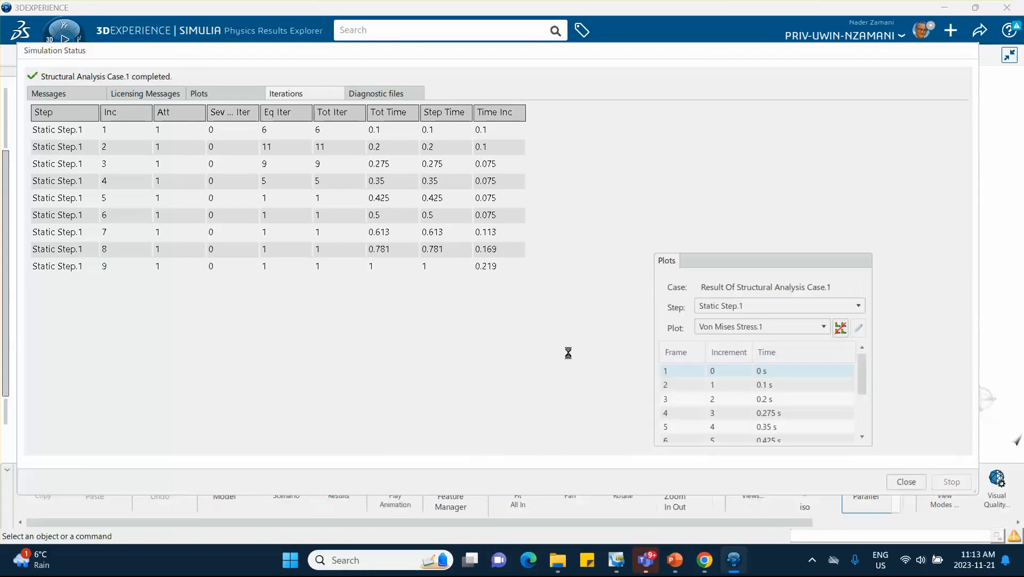
click(908, 481)
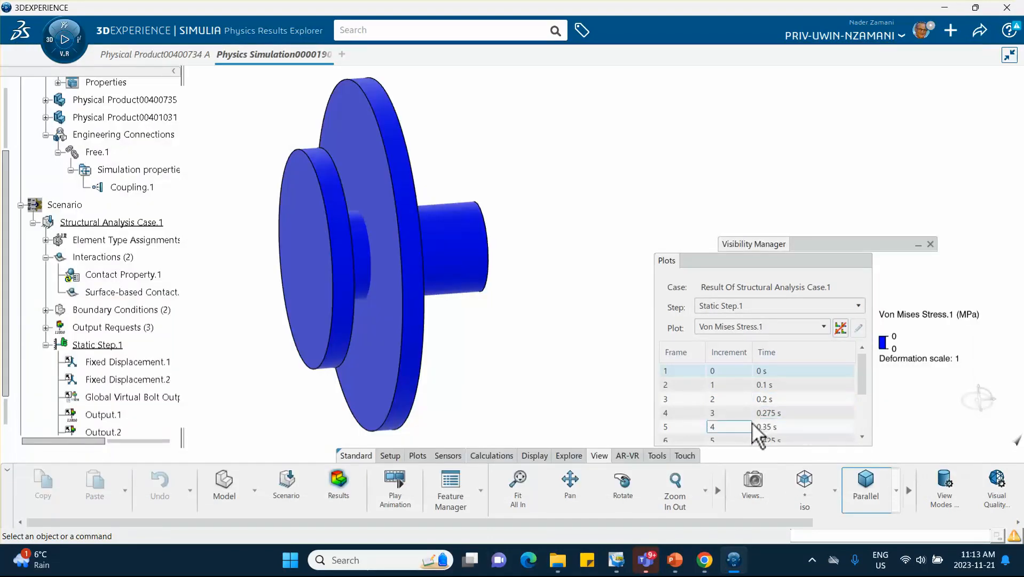
- Show the Von Mises stress plot at increment 4 (0.35 s) and collapse the Plots window
click(753, 422)
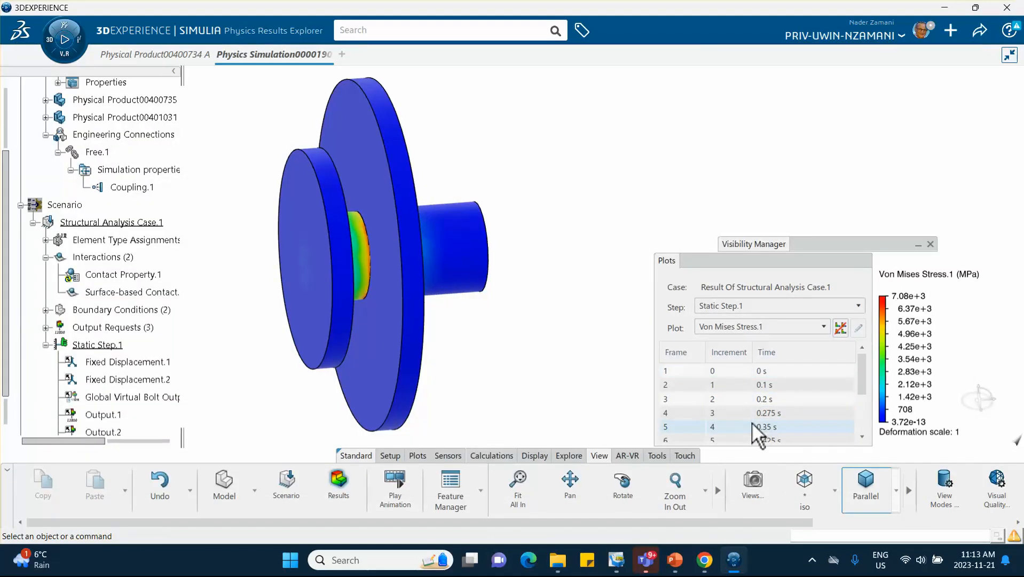
click(795, 267)
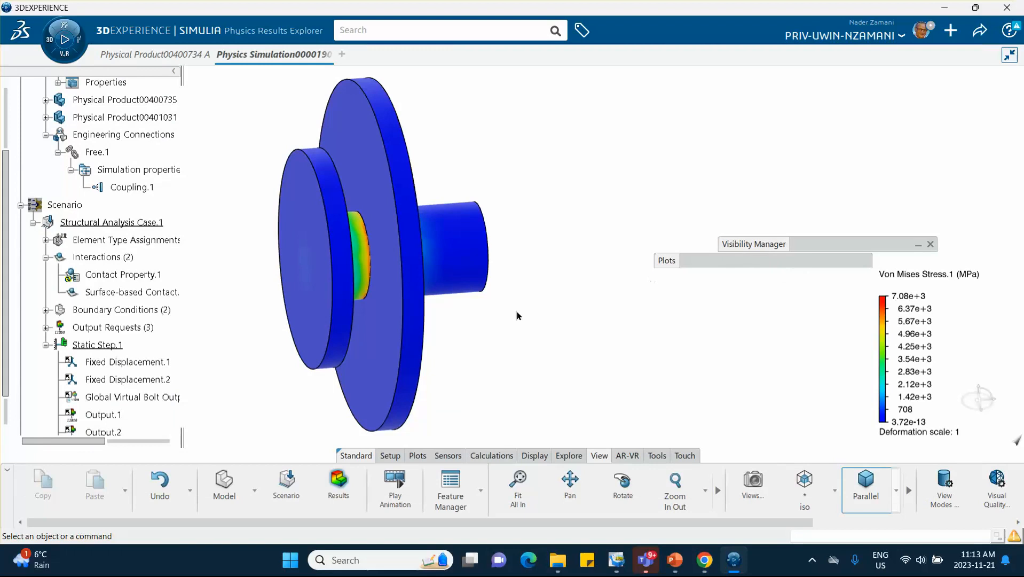
- Assign Contact Property.1 as the contact property of Surface-based Contact.1
scroll(184, 270, down, 4)
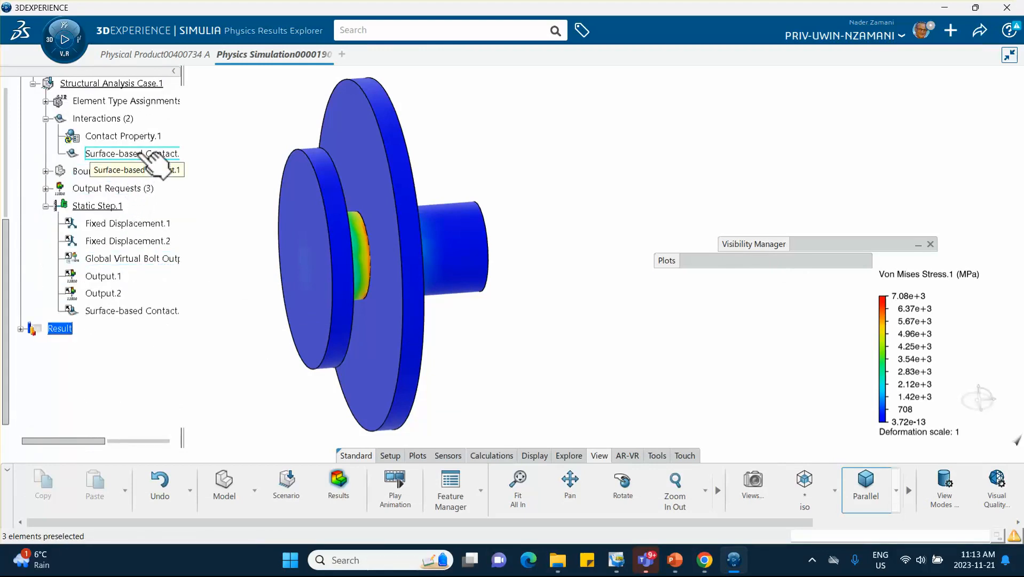
click(133, 155)
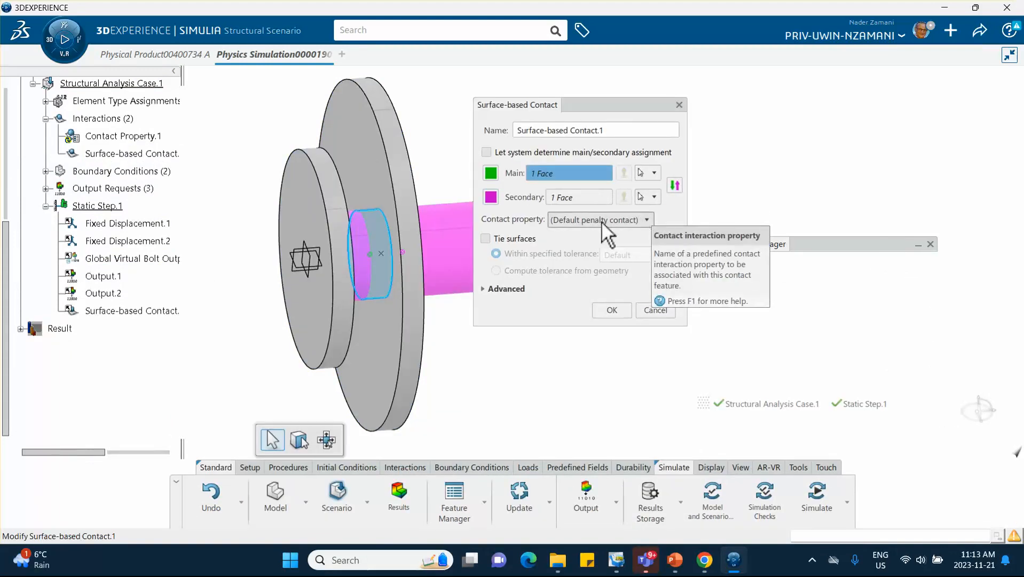
click(648, 220)
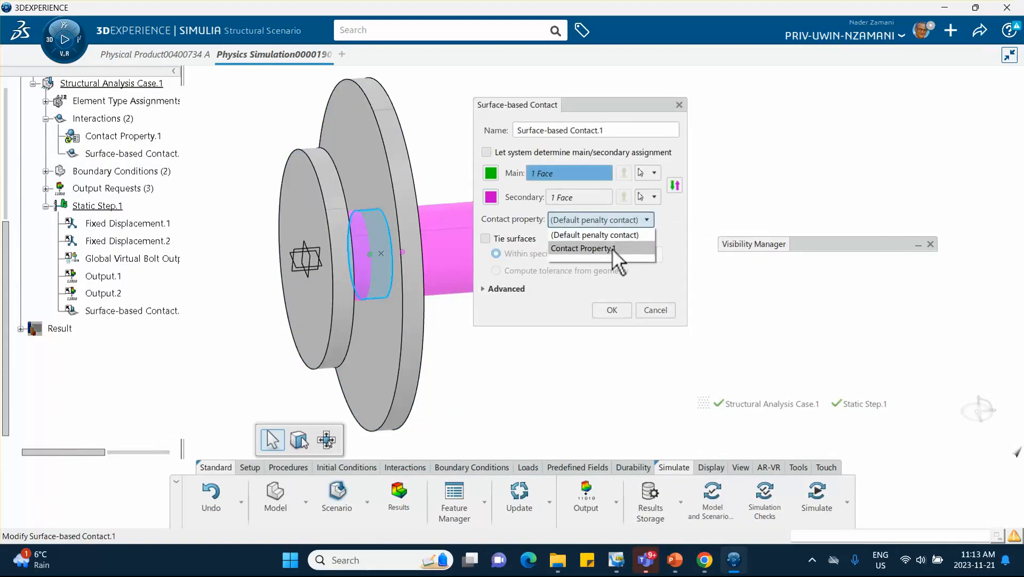
click(574, 247)
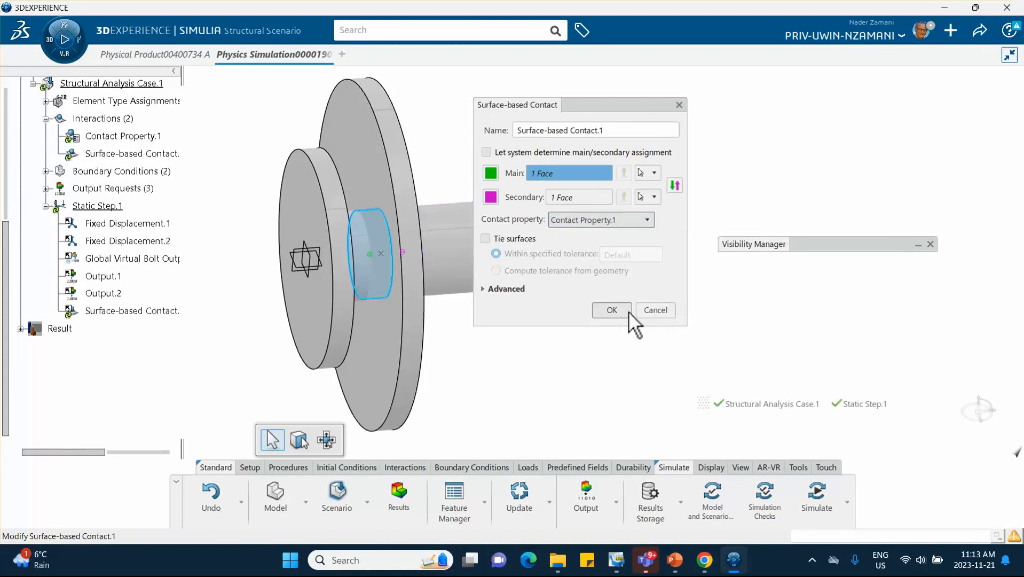
click(614, 308)
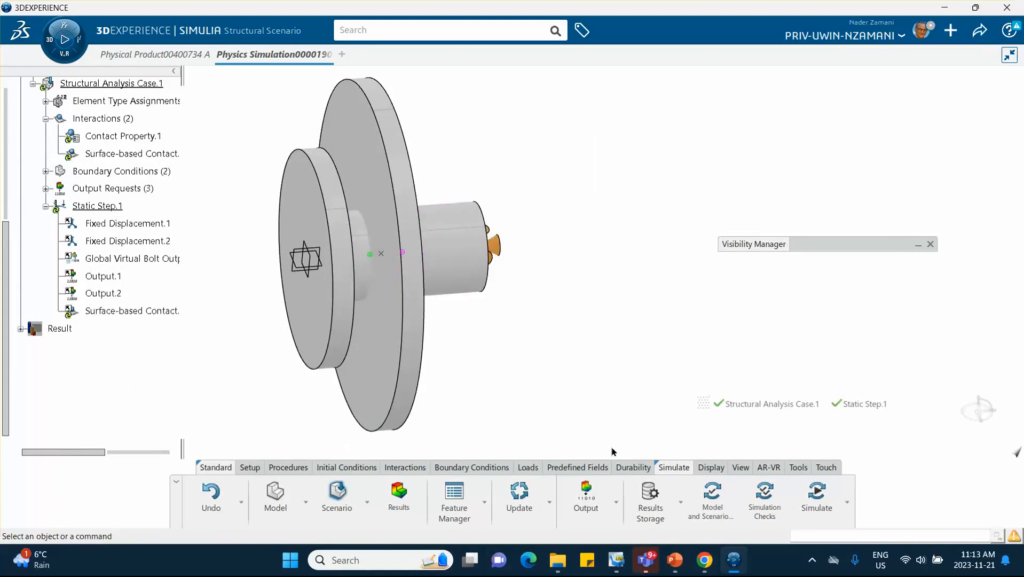
- Rerun the simulation of Structural Analysis Case.1 with the assigned contact property and monitor its iterations until it finishes
click(815, 492)
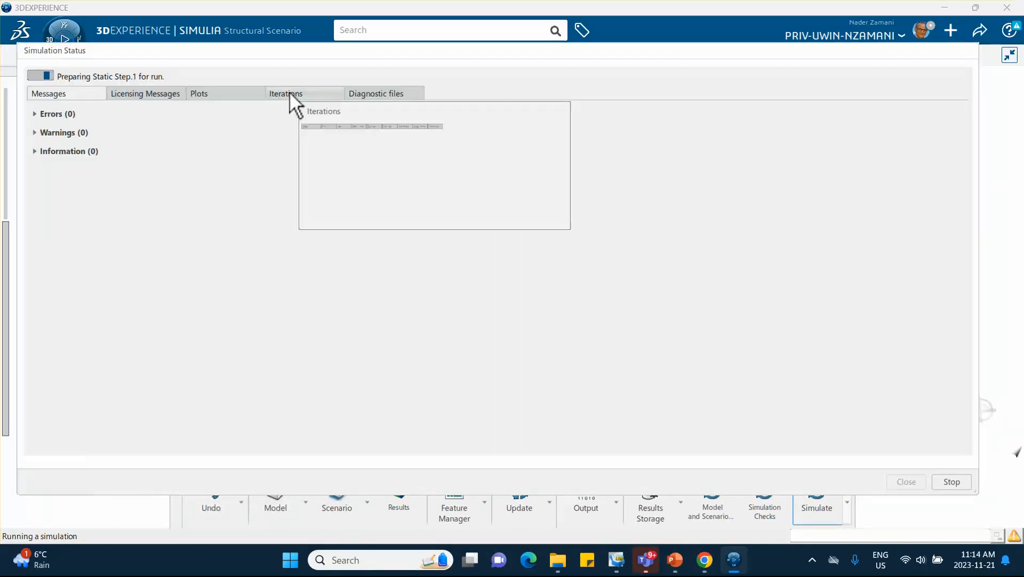
click(287, 93)
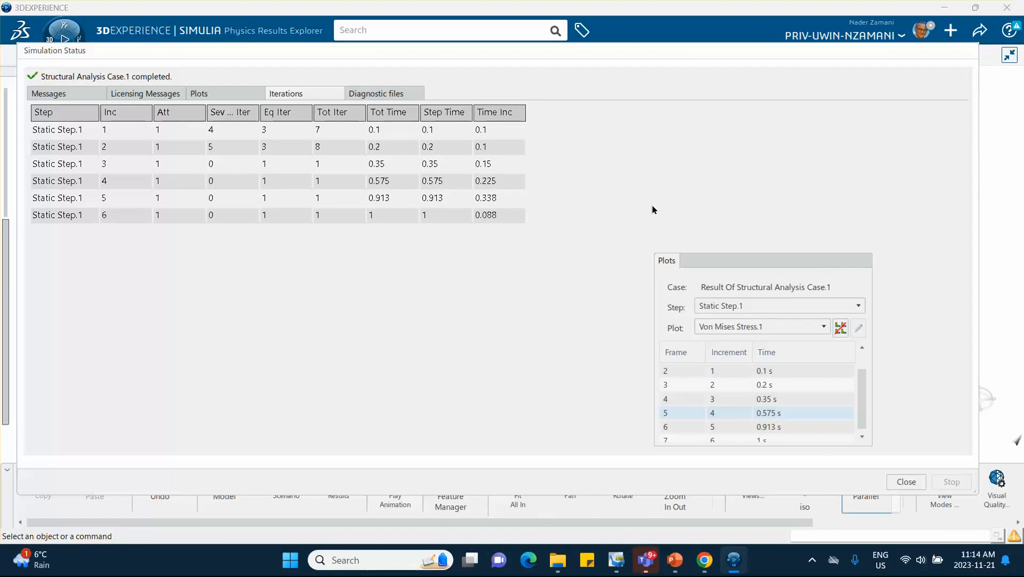
click(906, 481)
- Show the Von Mises stress at the final 1 s frame and arrange the Plots and Visibility Manager windows clear of the model
drag(787, 261, 713, 130)
scroll(759, 219, down, 1)
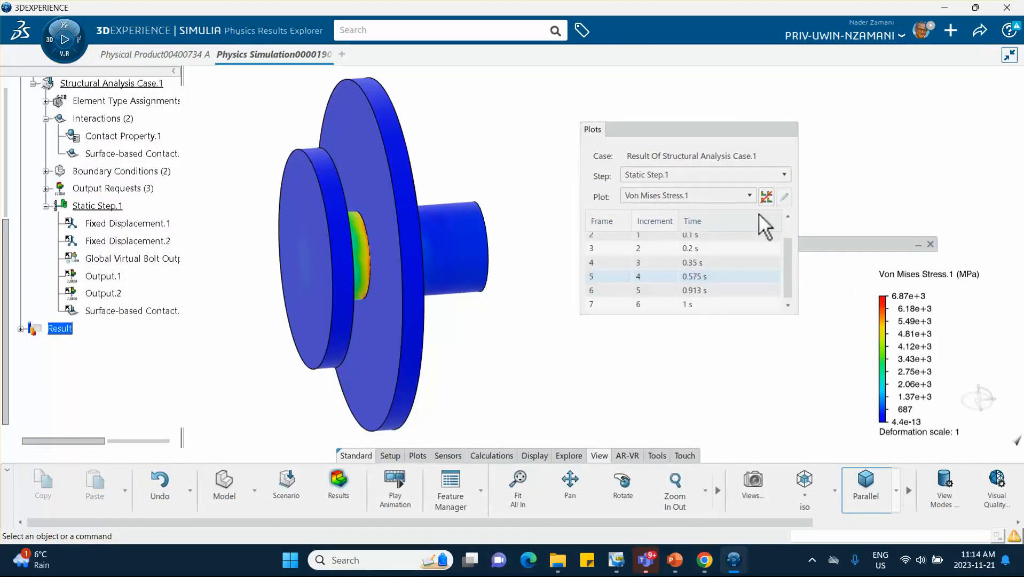
click(700, 305)
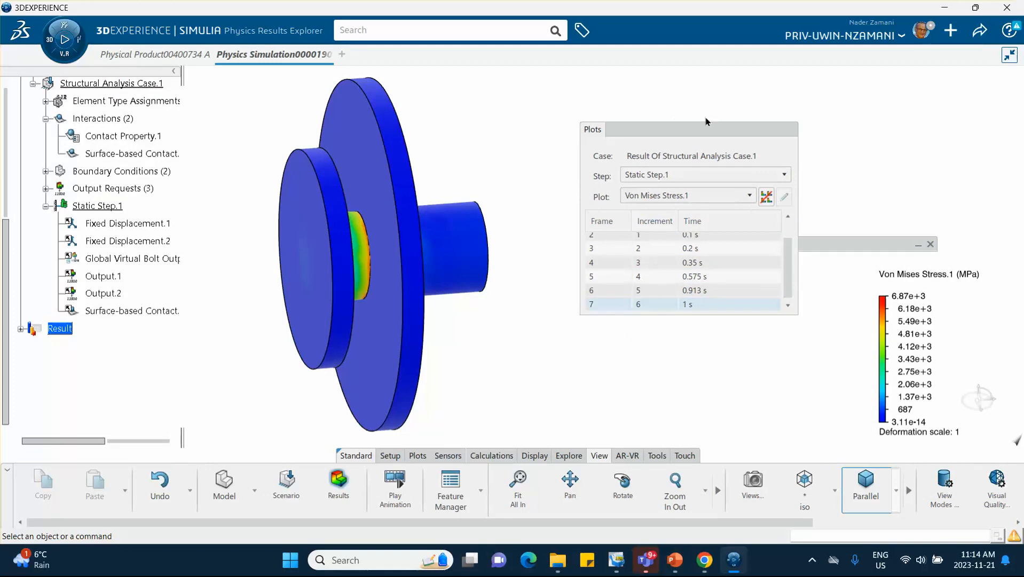
drag(690, 131, 632, 90)
click(837, 243)
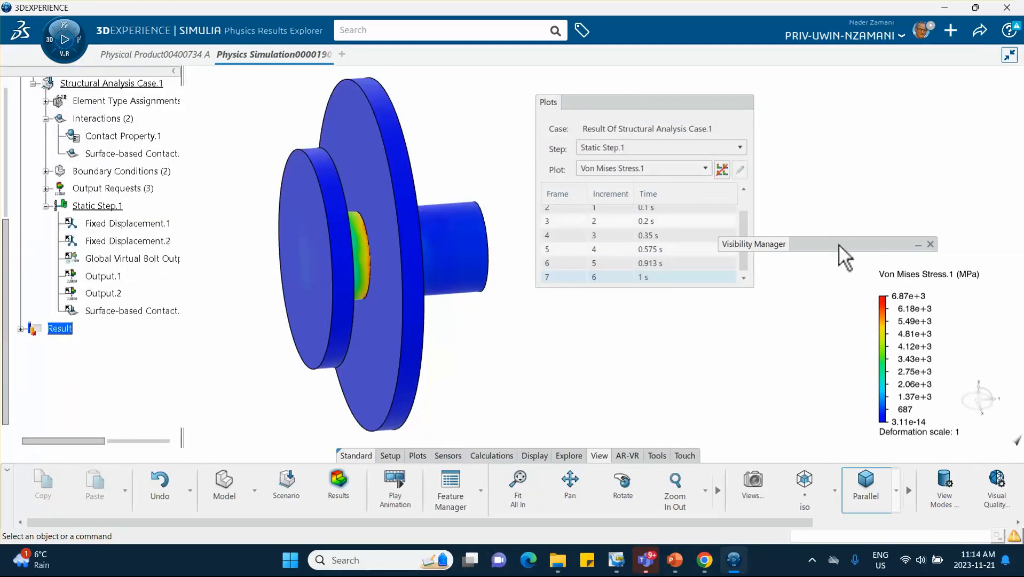
drag(838, 245, 865, 151)
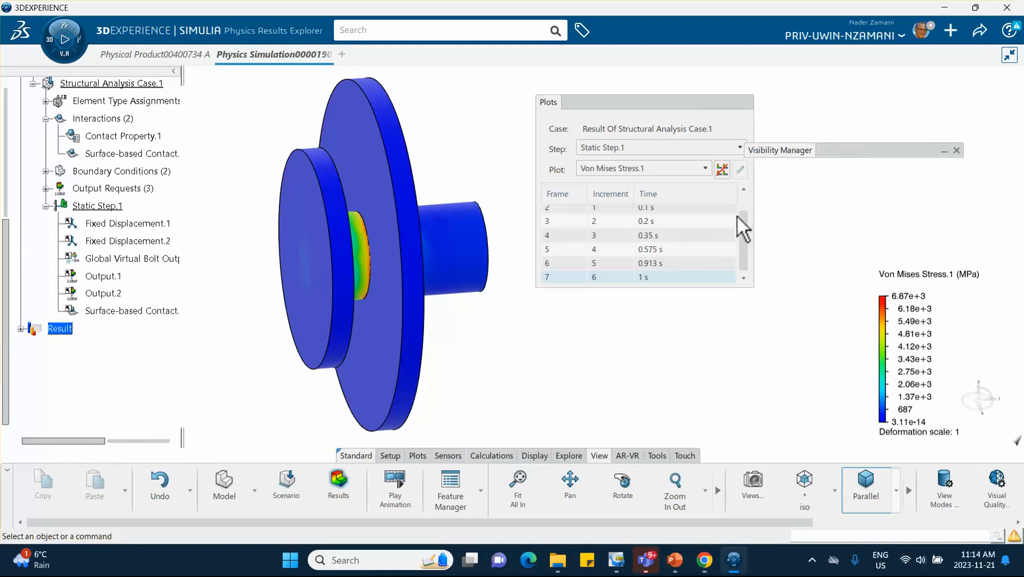
middle_drag(664, 324, 627, 318)
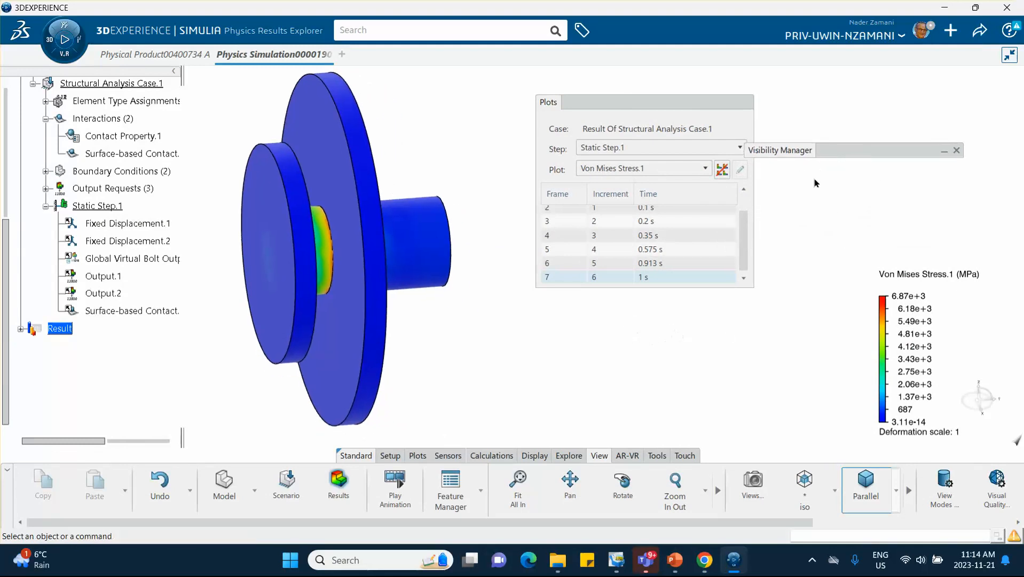
double_click(849, 151)
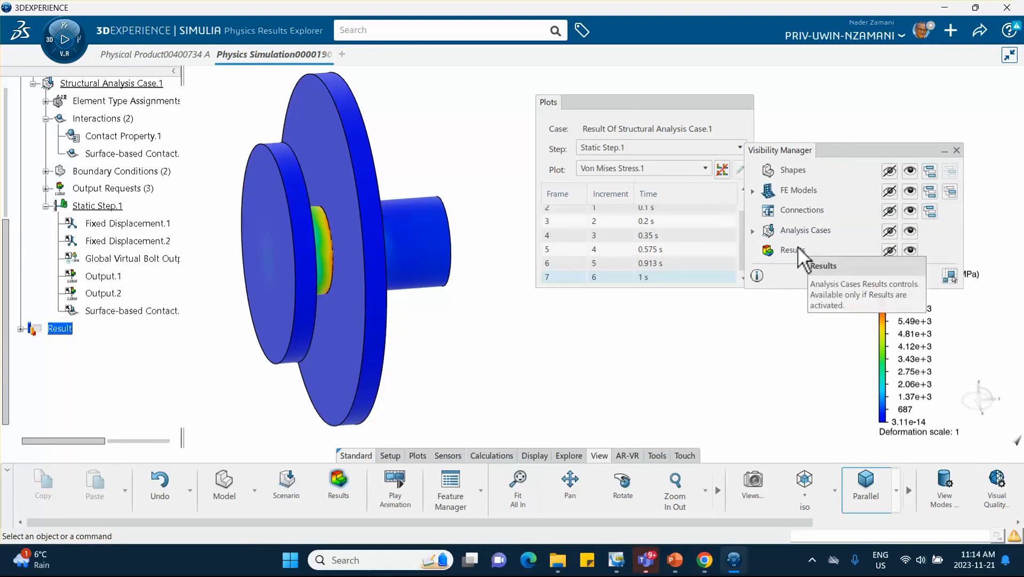
double_click(835, 149)
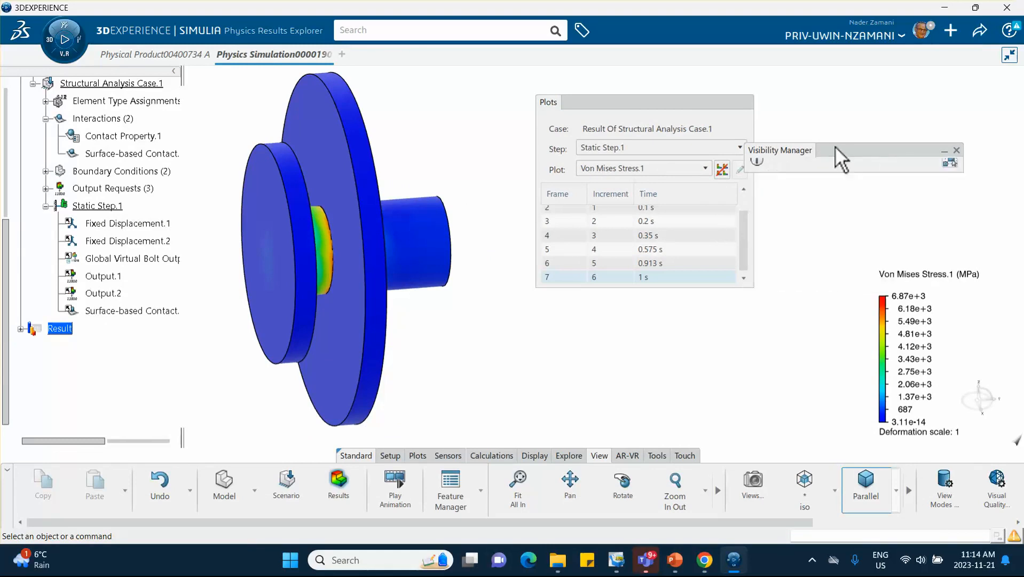
- Show the Contact Pressure.1 plot at the 1 s frame and examine the shaft and disk contact region
click(662, 169)
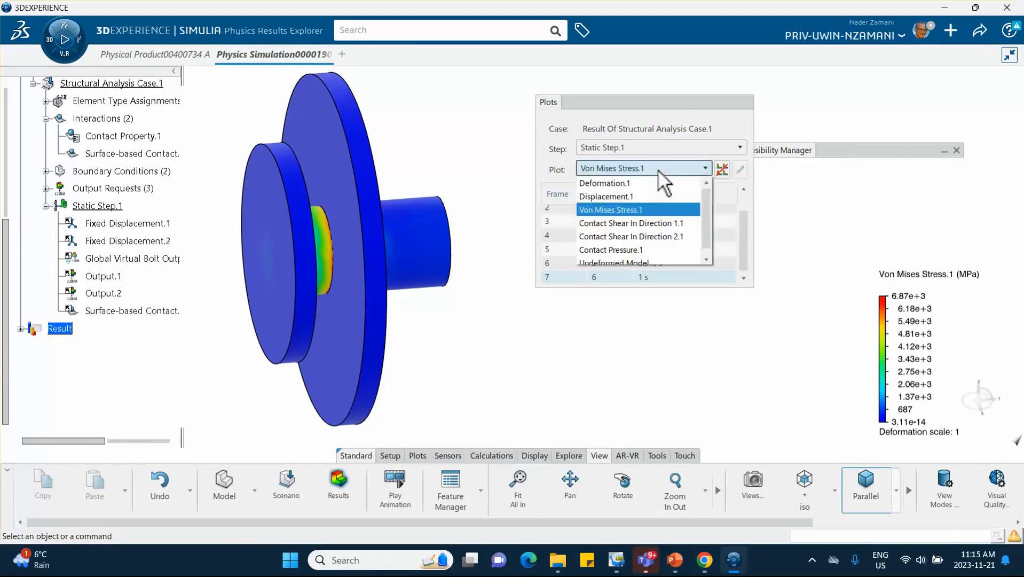
click(622, 251)
middle_drag(456, 322, 418, 304)
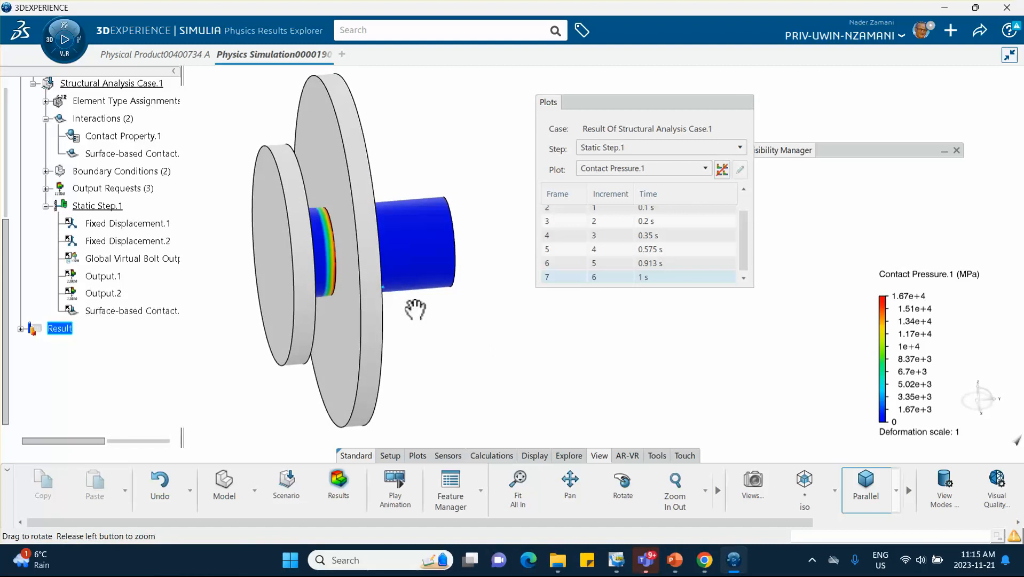
- Switch the displayed result of Static Step.1 to the Von Mises Stress.1 plot at the 1 s frame
mouse_move(433, 236)
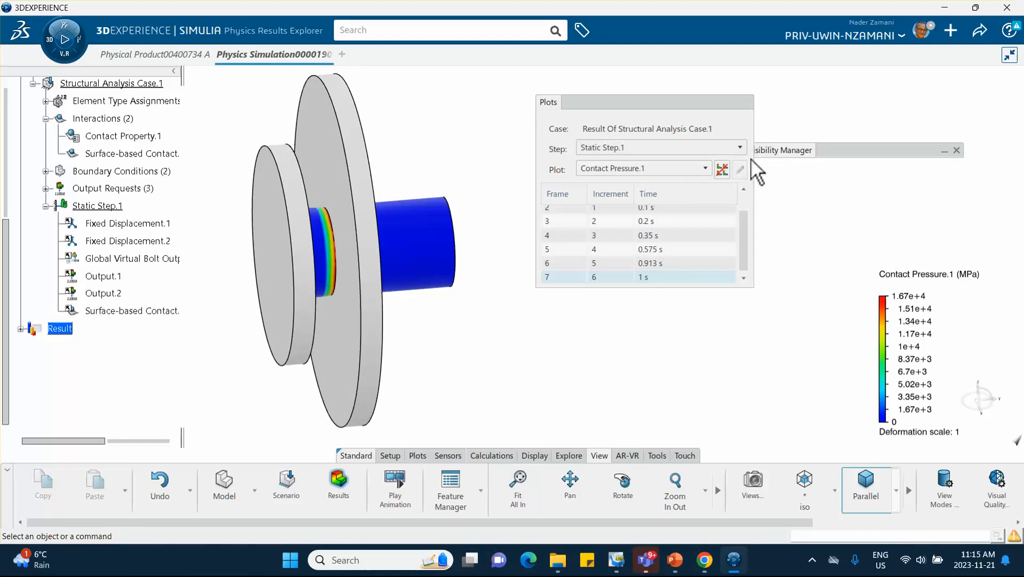
click(705, 168)
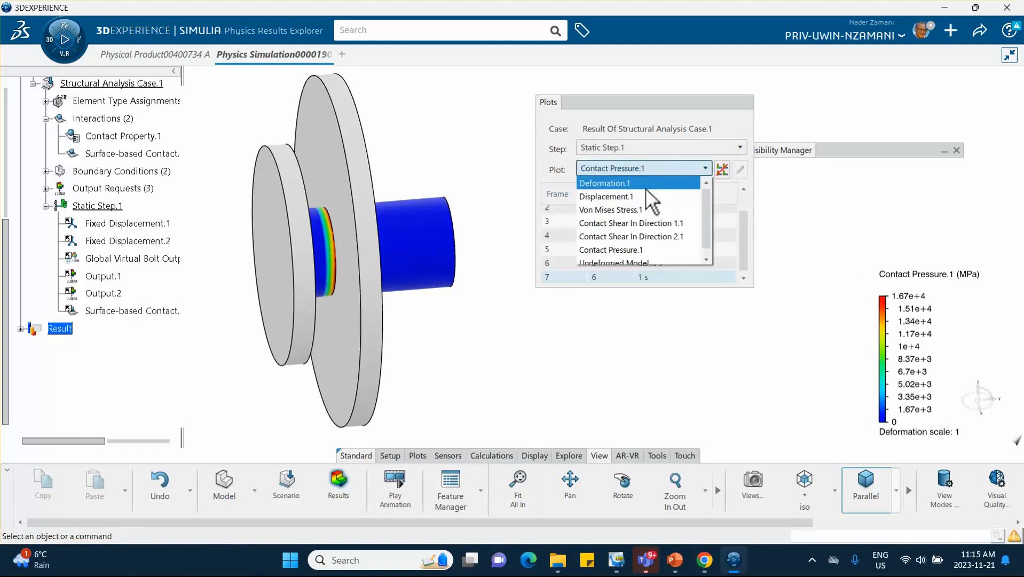
click(633, 210)
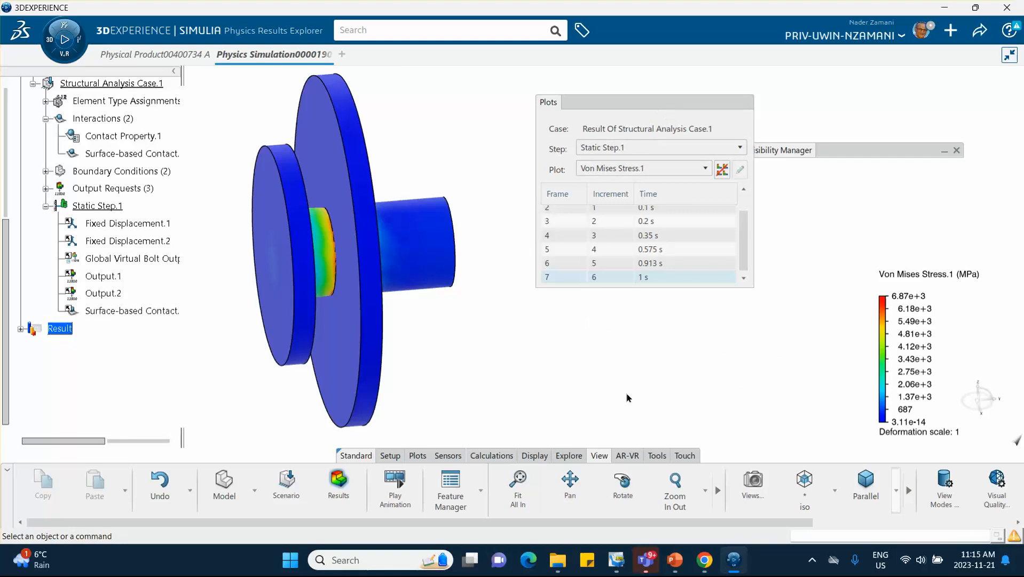
- Return to the structural scenario and review slide 5 in PowerPoint, comparing stresses with and without Contact Interference
click(286, 483)
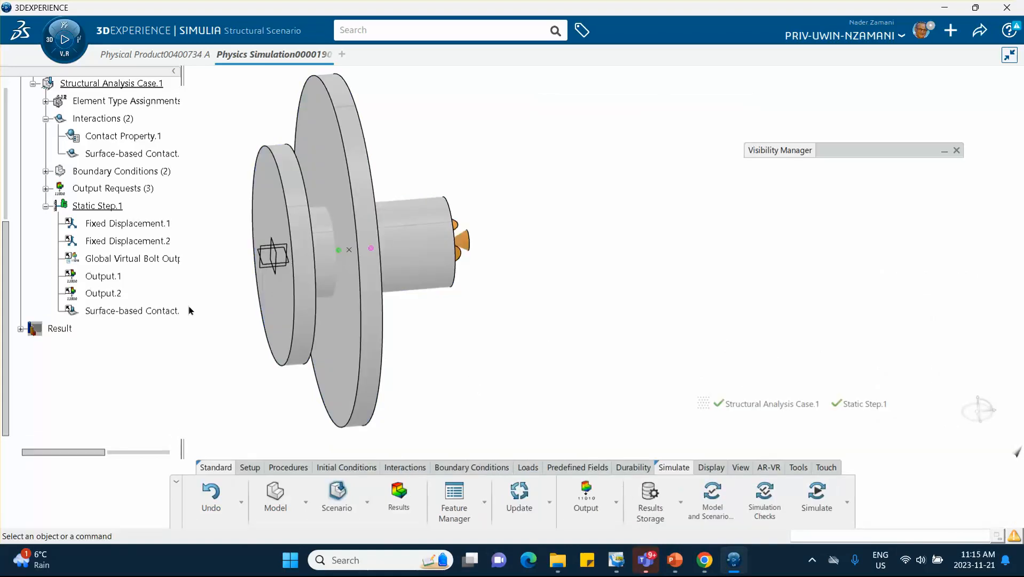
middle_drag(277, 251, 387, 256)
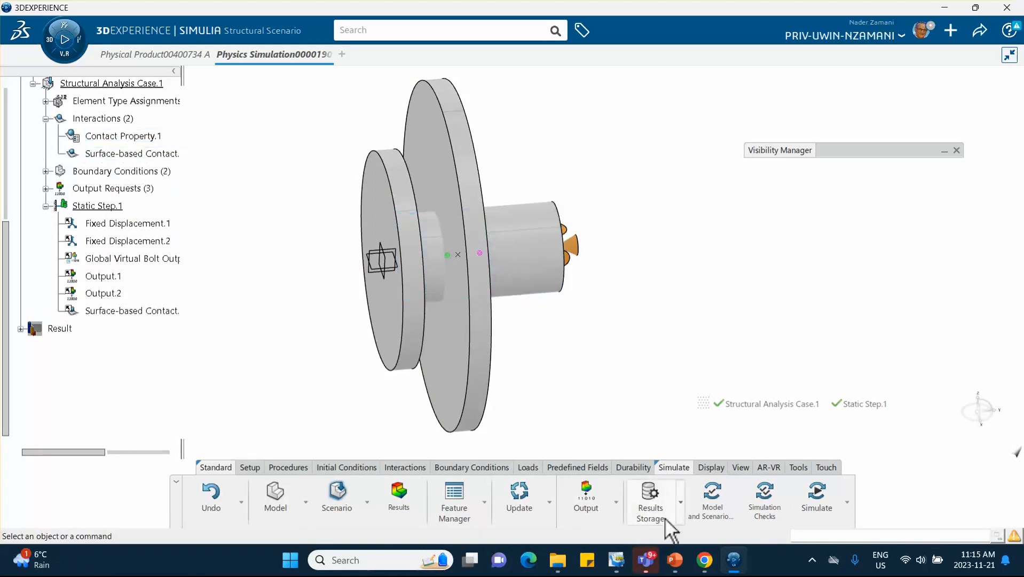
click(674, 559)
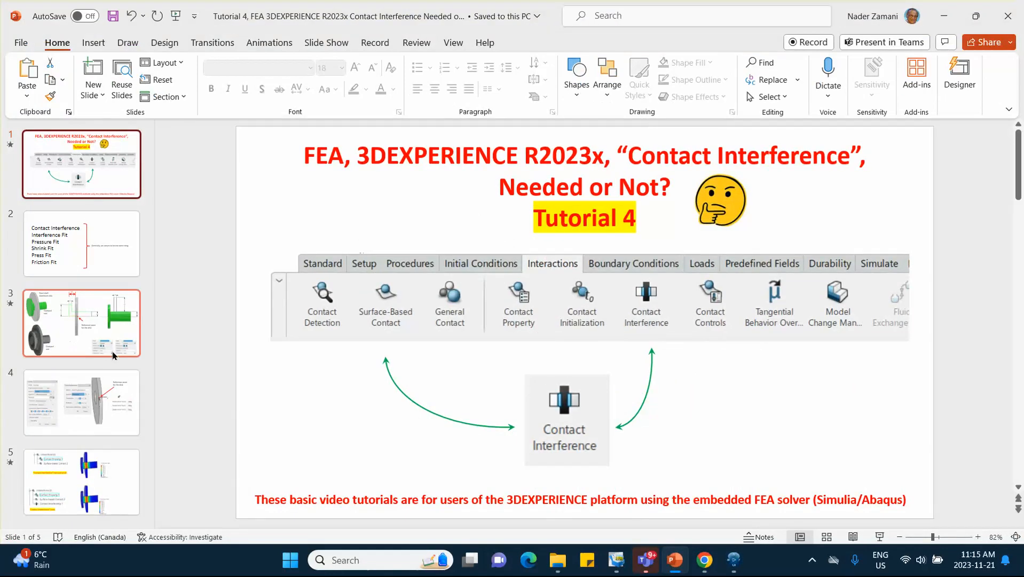
click(94, 462)
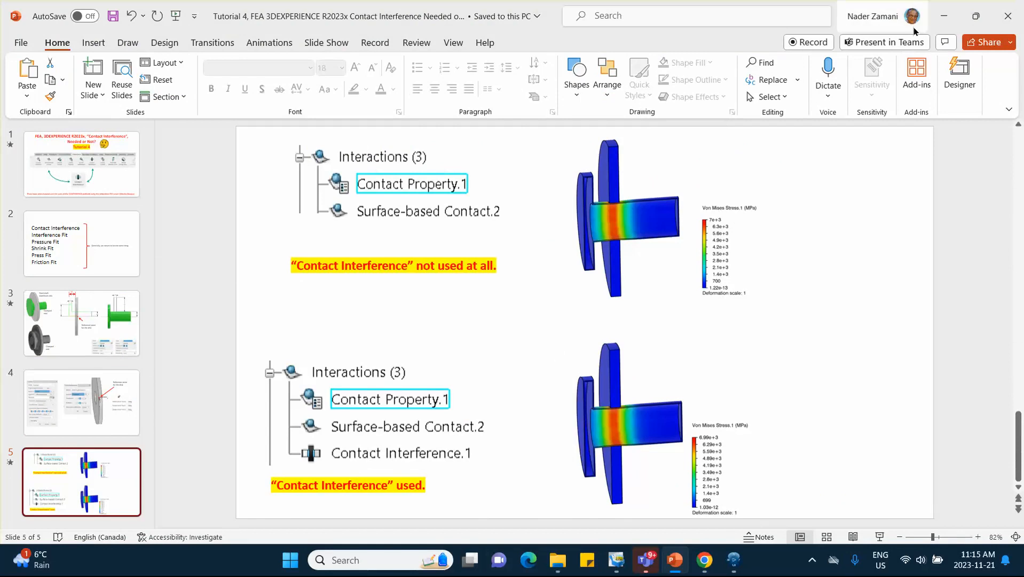
click(944, 16)
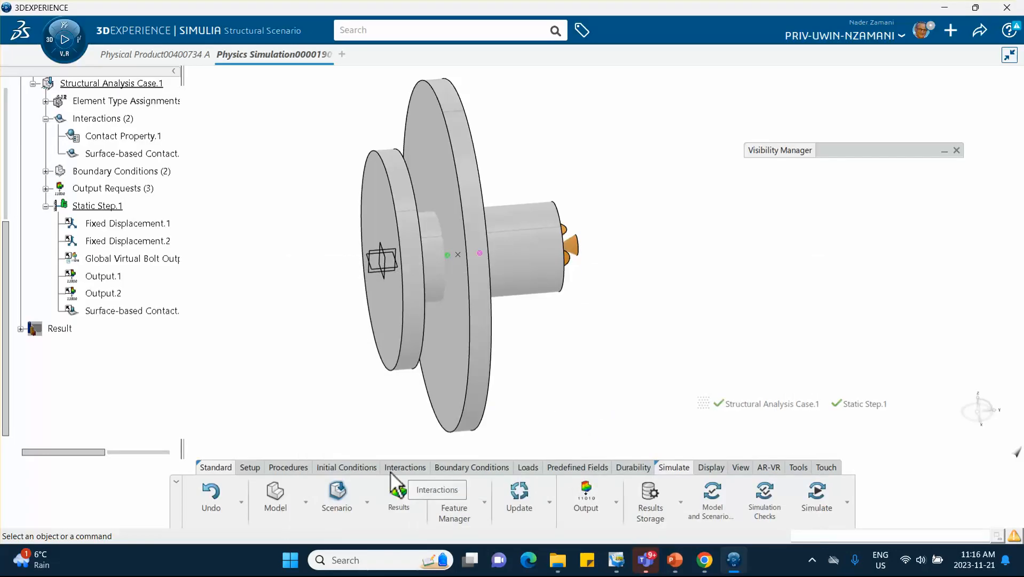
- Create a Contact Interference with automatic shrink fit on the existing surface-based contact between shaft and disk
click(408, 466)
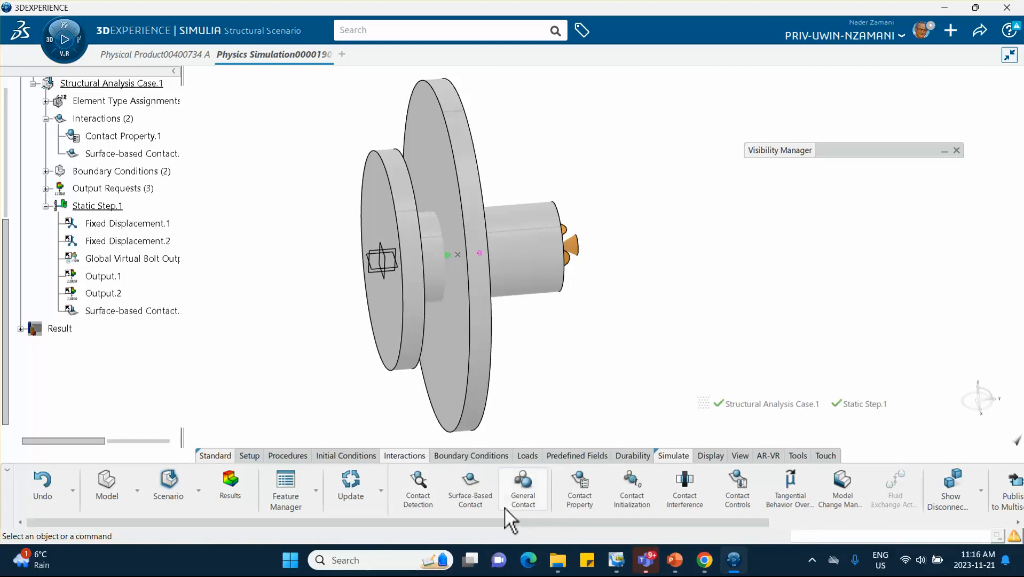
click(683, 486)
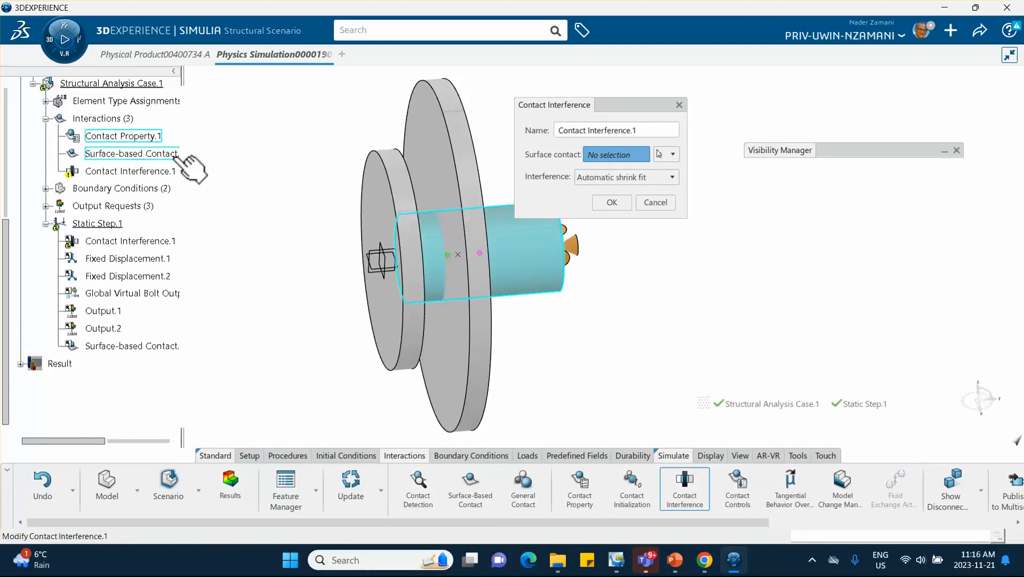
click(143, 155)
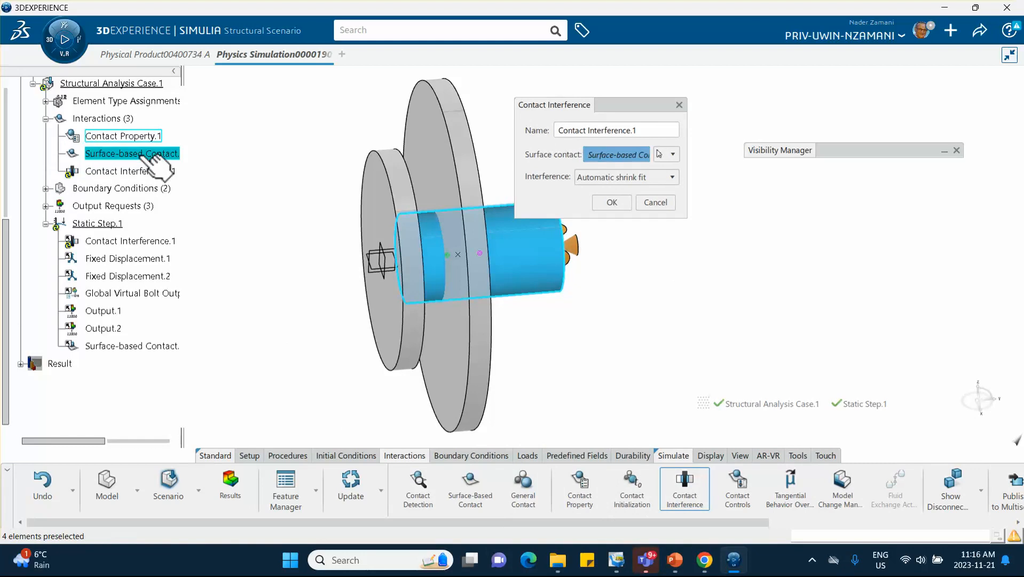
click(617, 205)
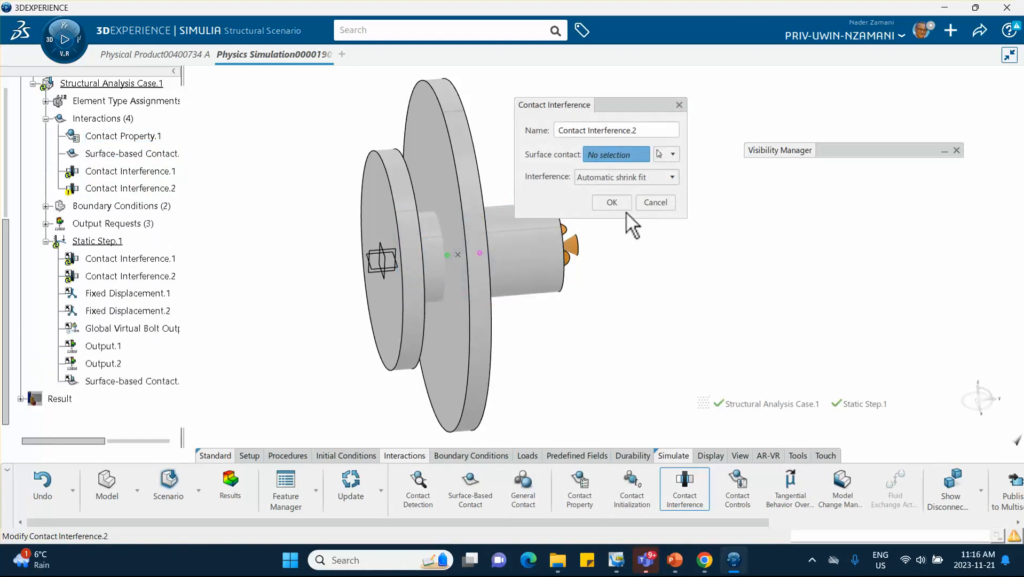
- Leave the repeated Contact Interference command and delete the empty Contact Interference.2 from the interactions
click(616, 203)
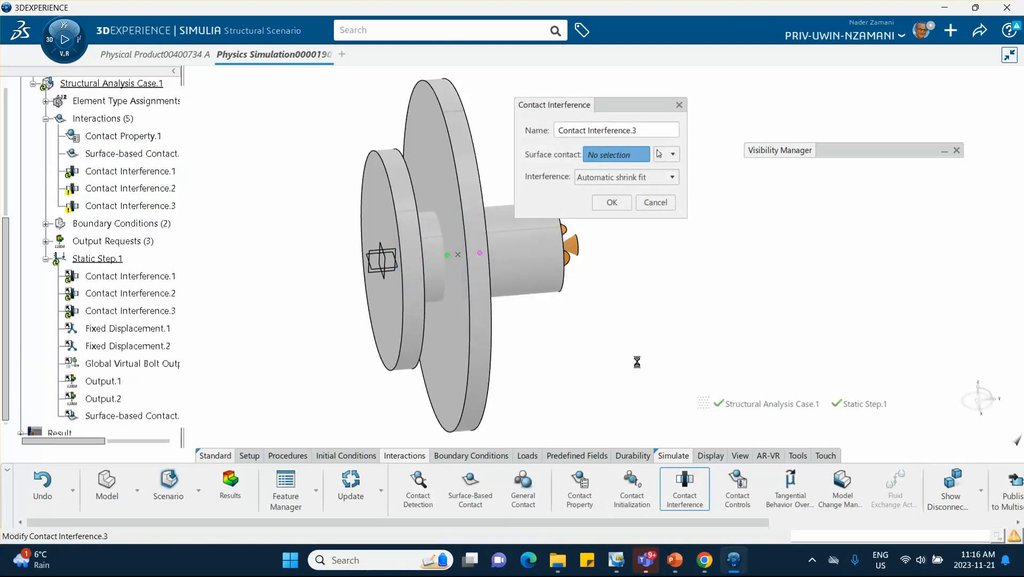
click(656, 202)
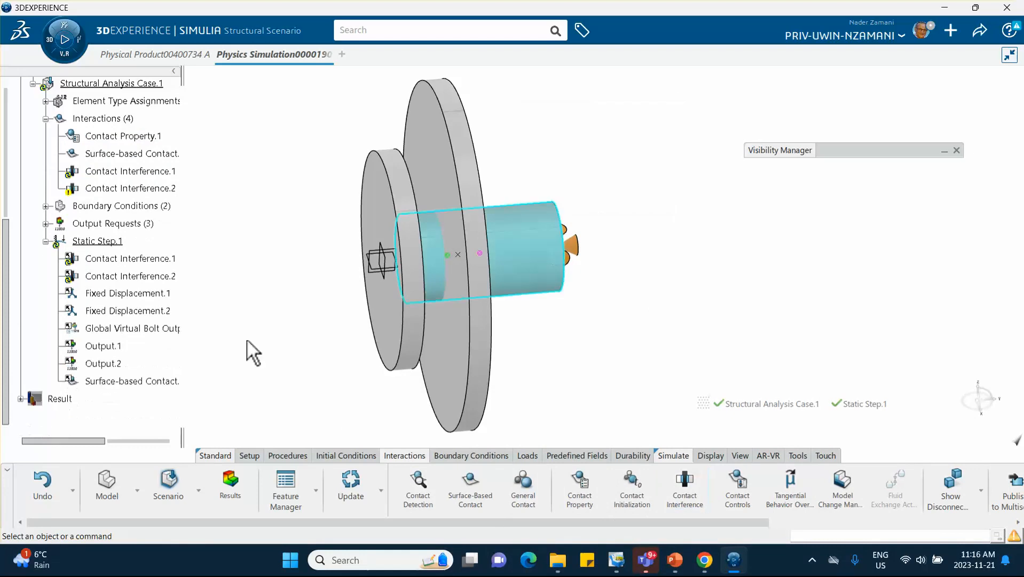
click(170, 278)
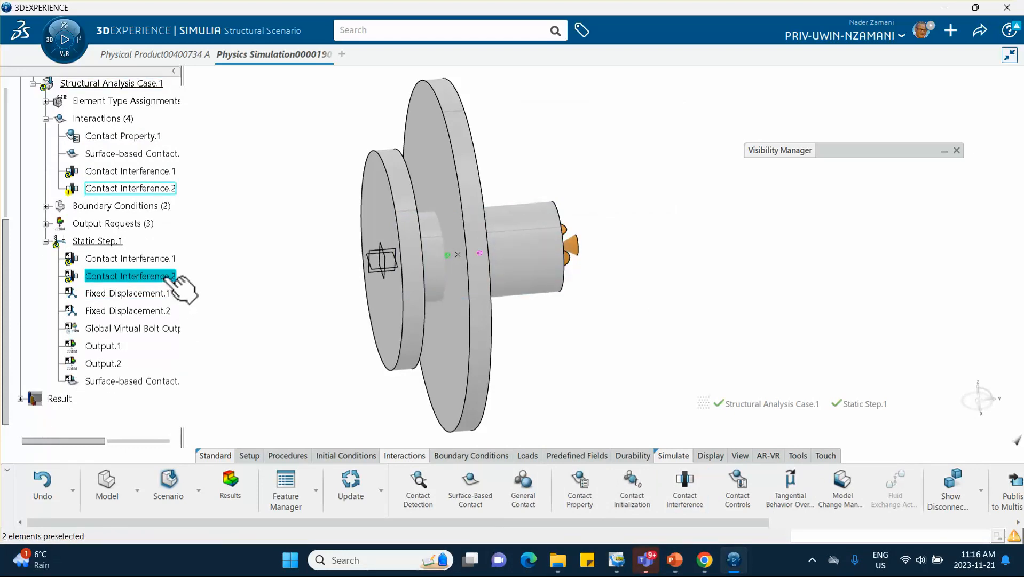
right_click(160, 278)
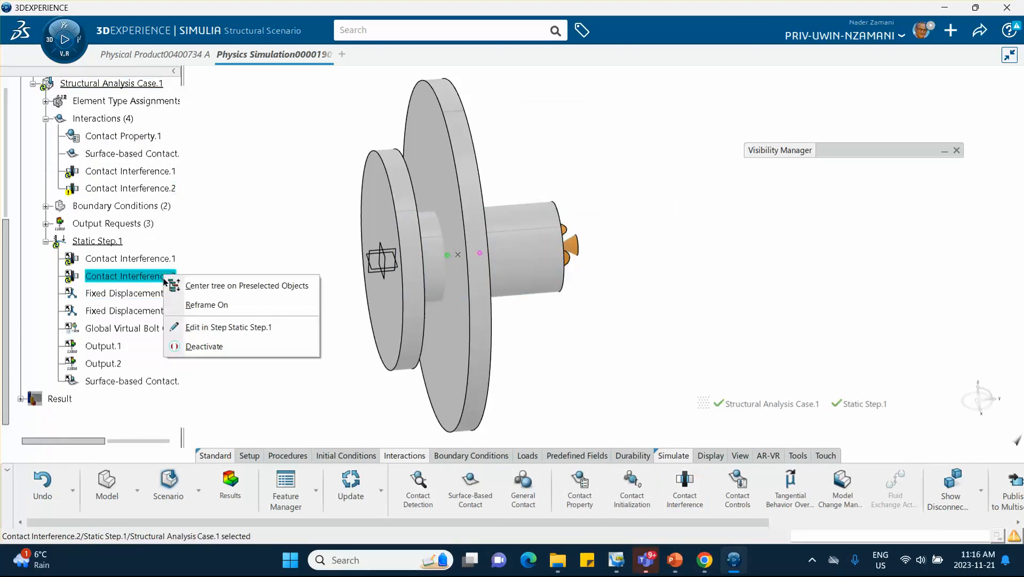
click(234, 251)
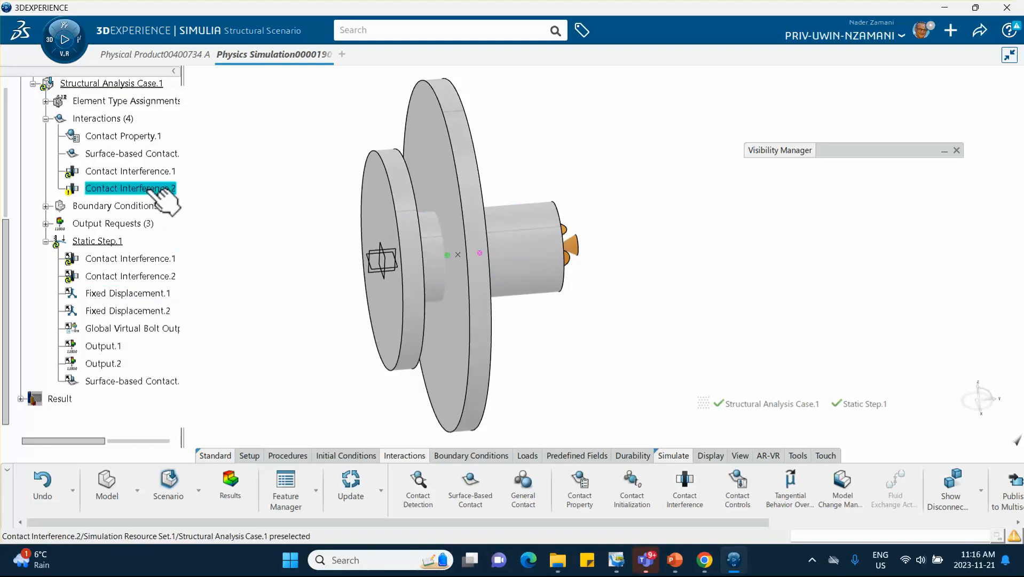
right_click(148, 188)
click(182, 282)
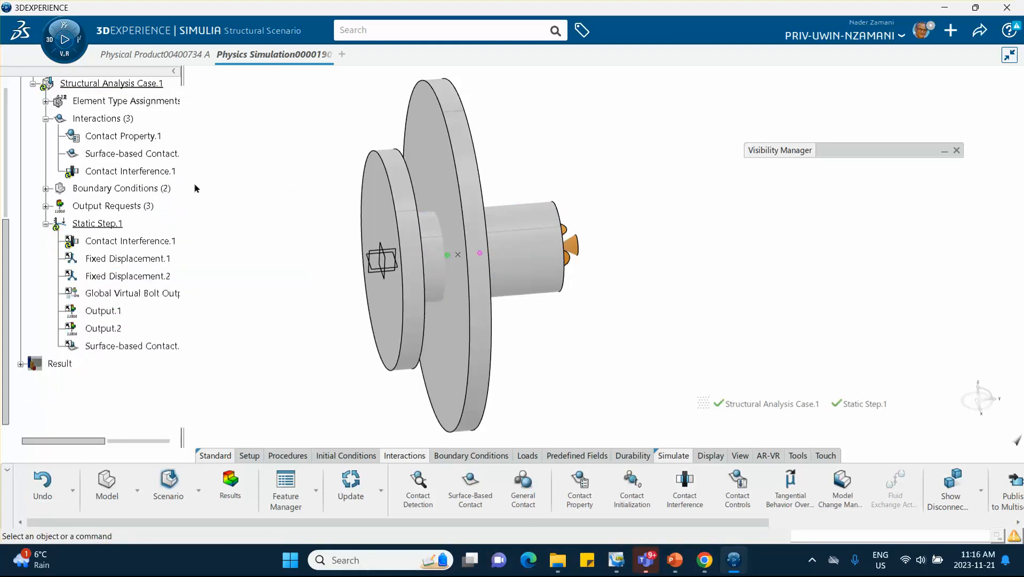
- Check the definition of Contact Interference.1 and compare the interactions with those on slide 5 in PowerPoint
double_click(152, 176)
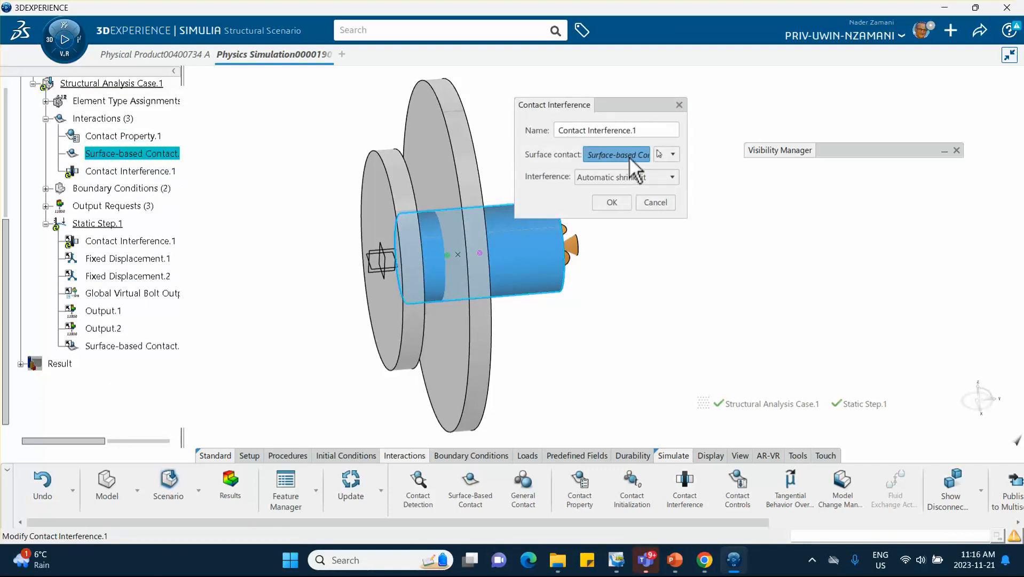
click(652, 203)
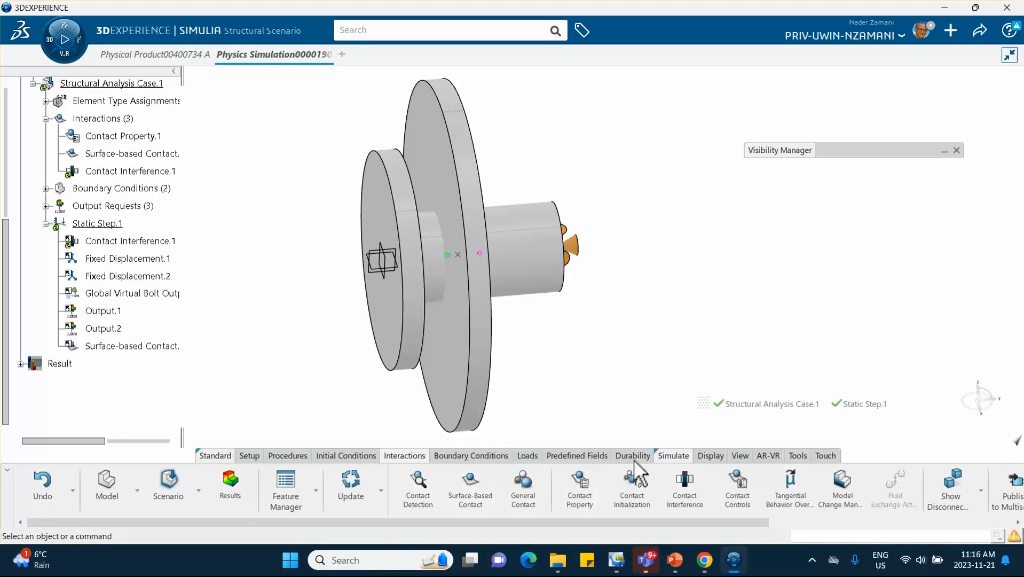
mouse_move(733, 565)
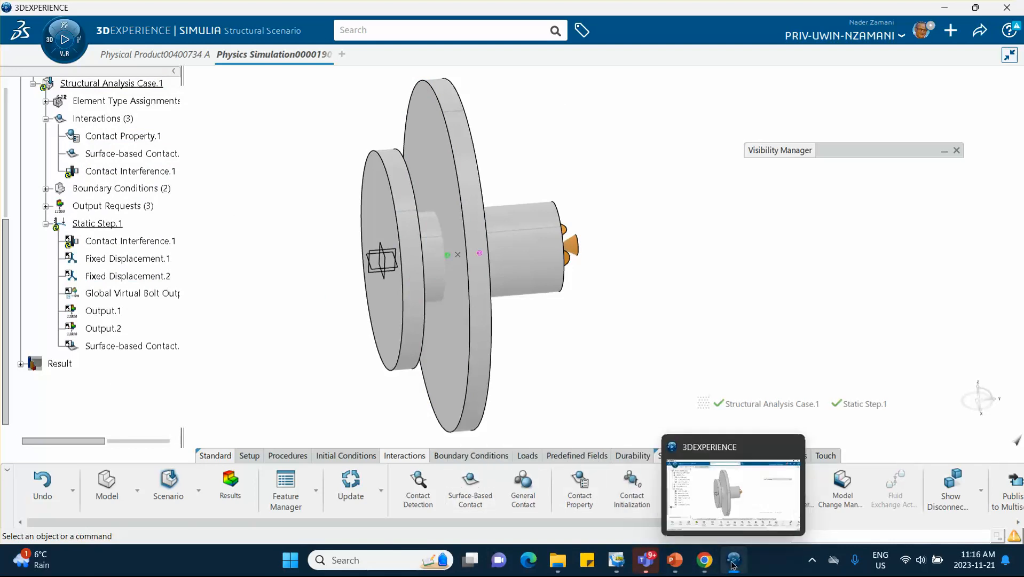
click(131, 155)
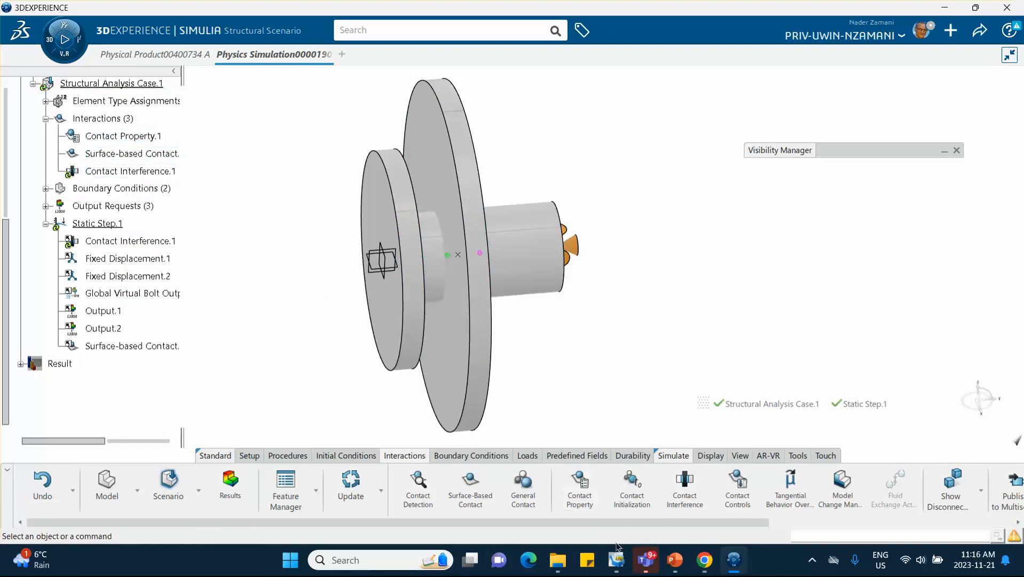
click(675, 562)
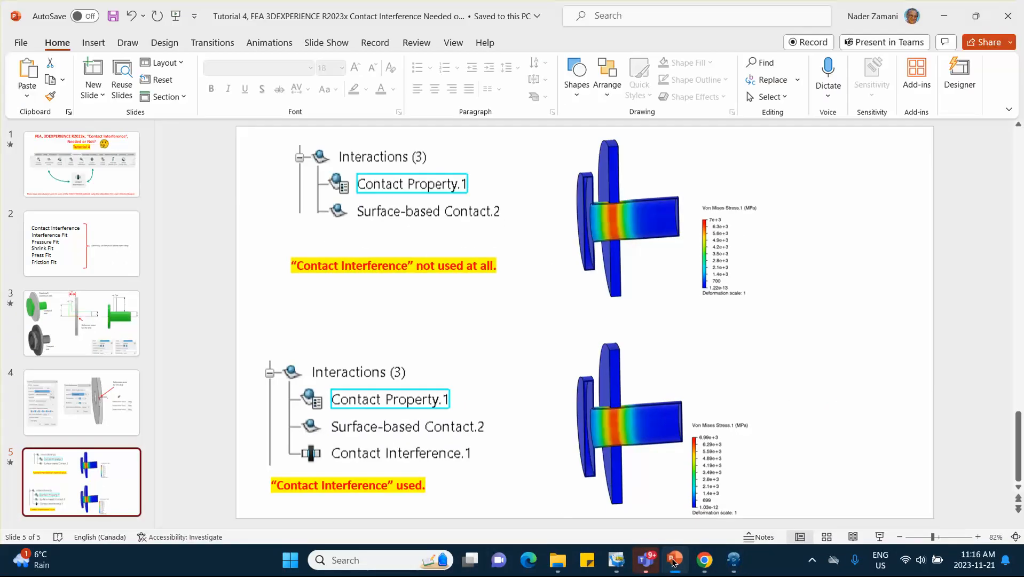
click(944, 16)
- Update the scenario with the new interference and run the model and scenario checks
click(351, 483)
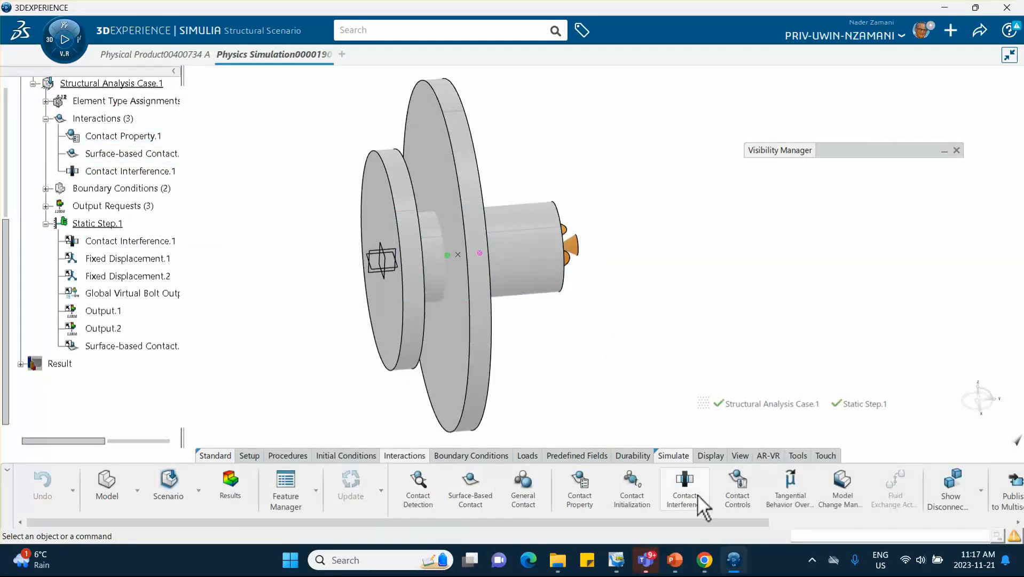
click(672, 455)
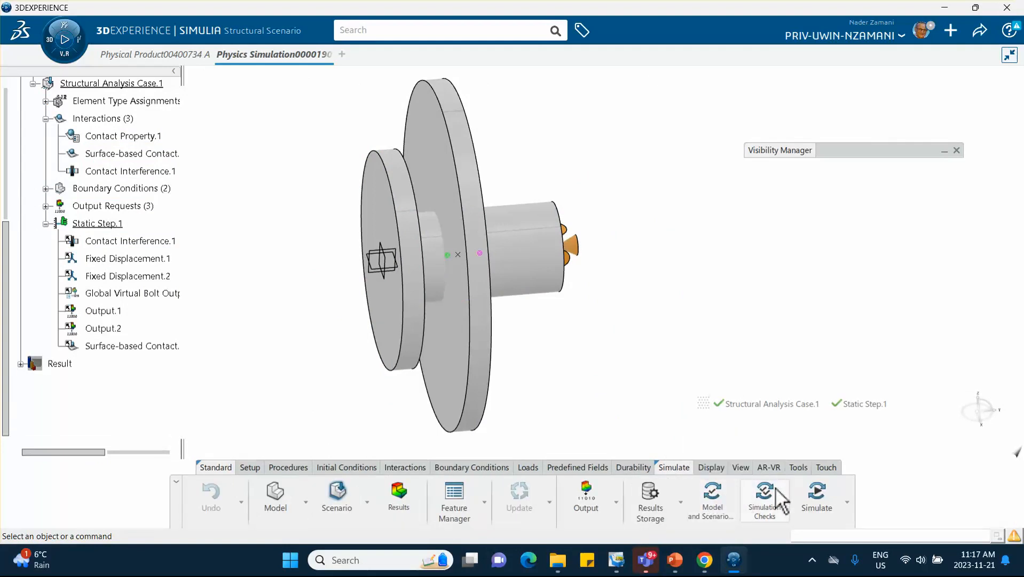
click(713, 501)
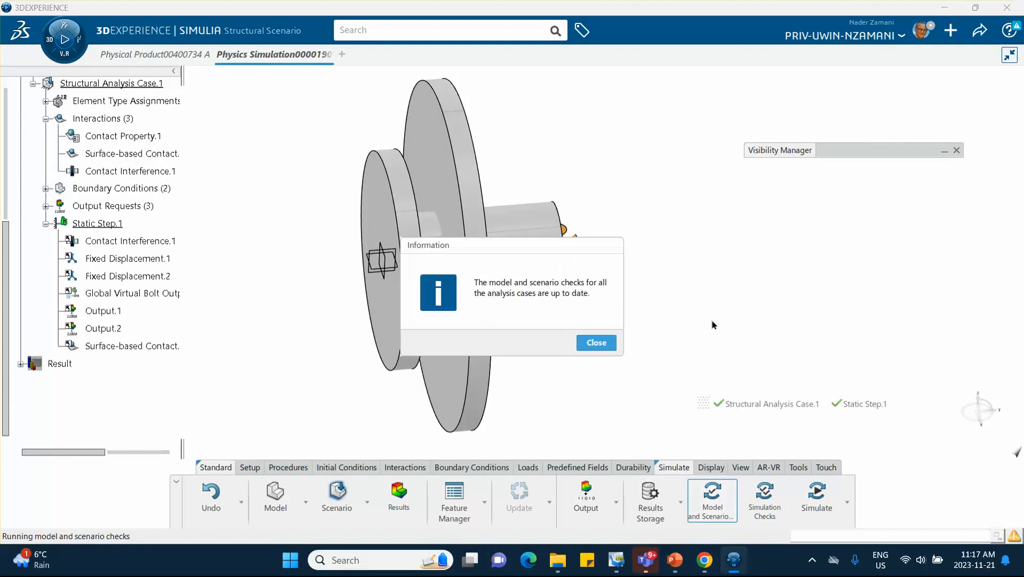
click(581, 340)
- Run the simulation checks for Structural Analysis Case.1 locally on 4 cores, consulting PowerPoint slide 5 during the run
click(764, 499)
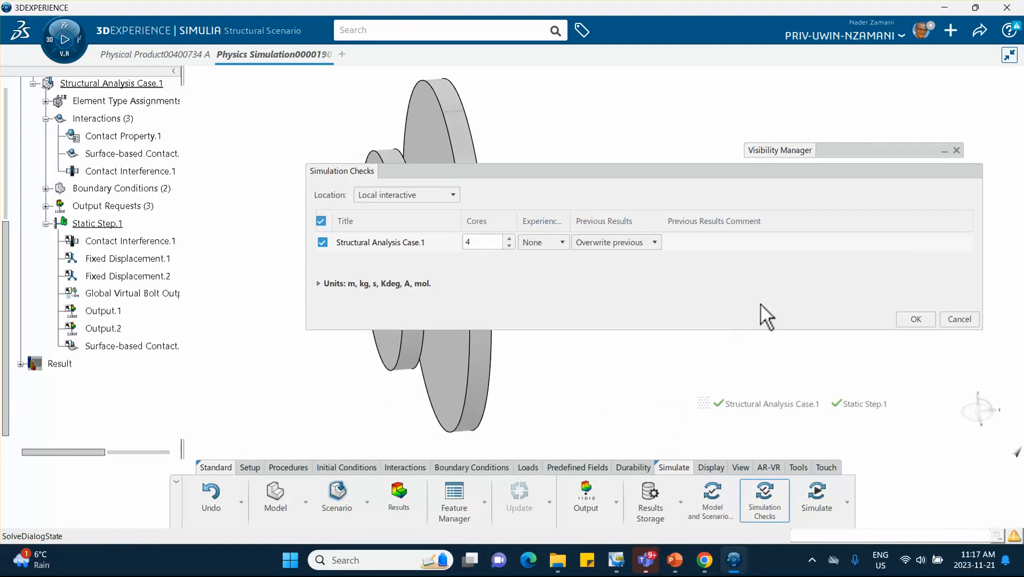
click(915, 318)
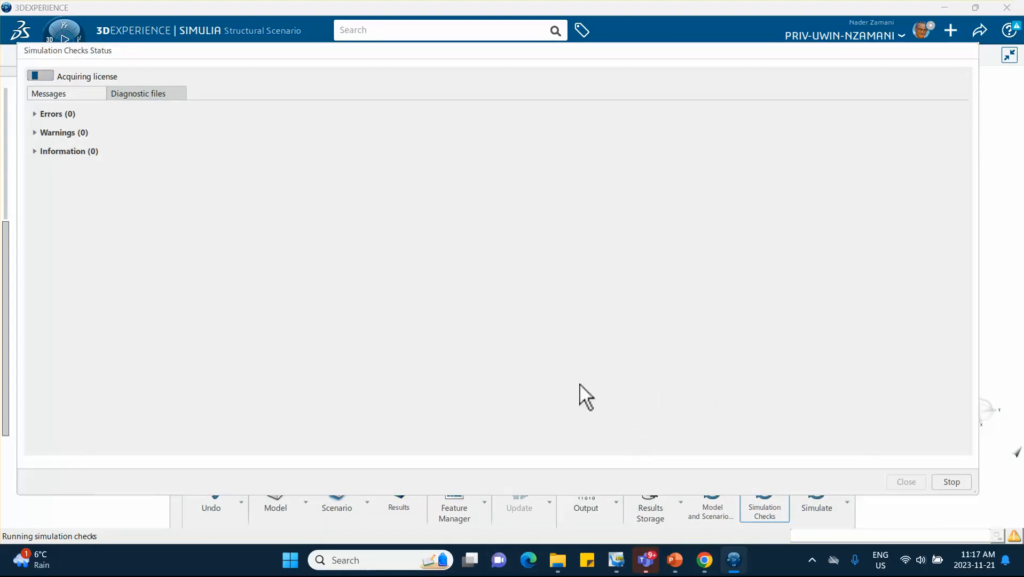
click(675, 562)
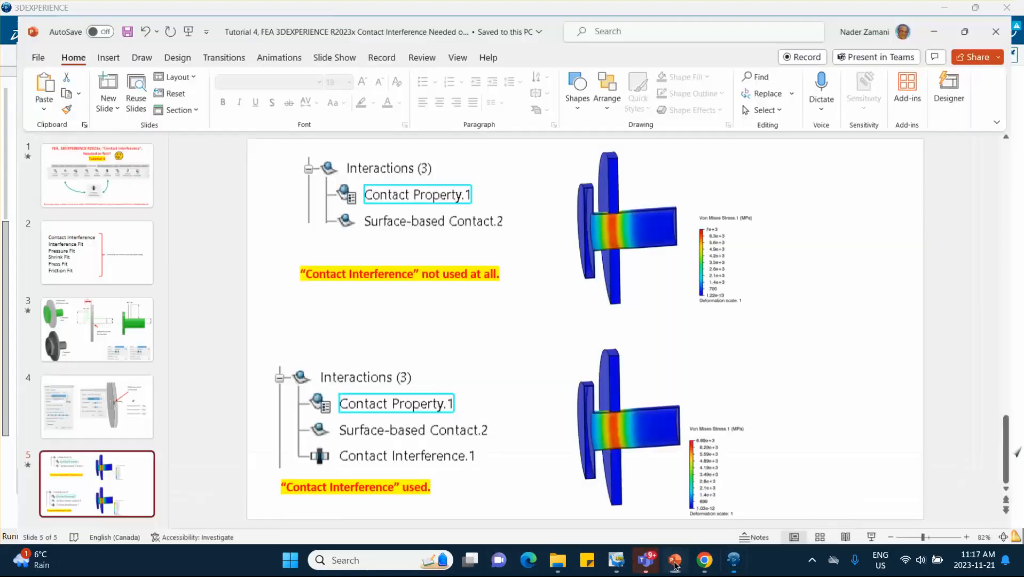
click(675, 561)
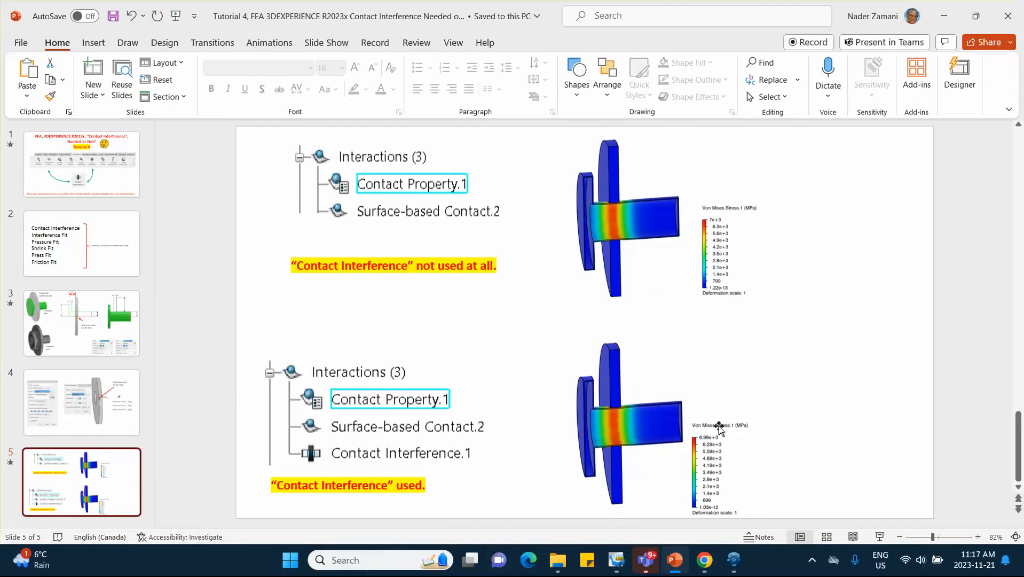
click(943, 15)
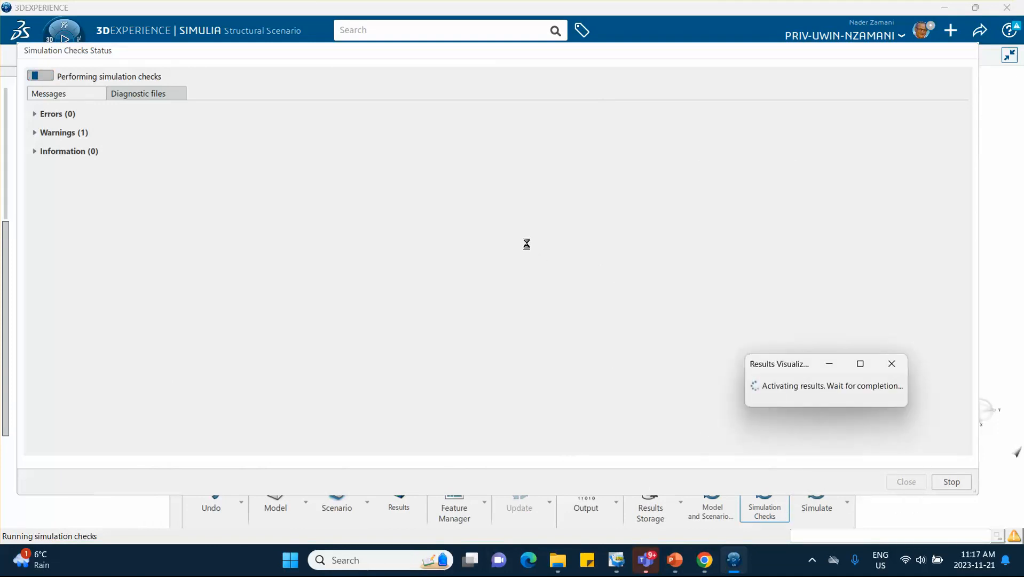
click(903, 482)
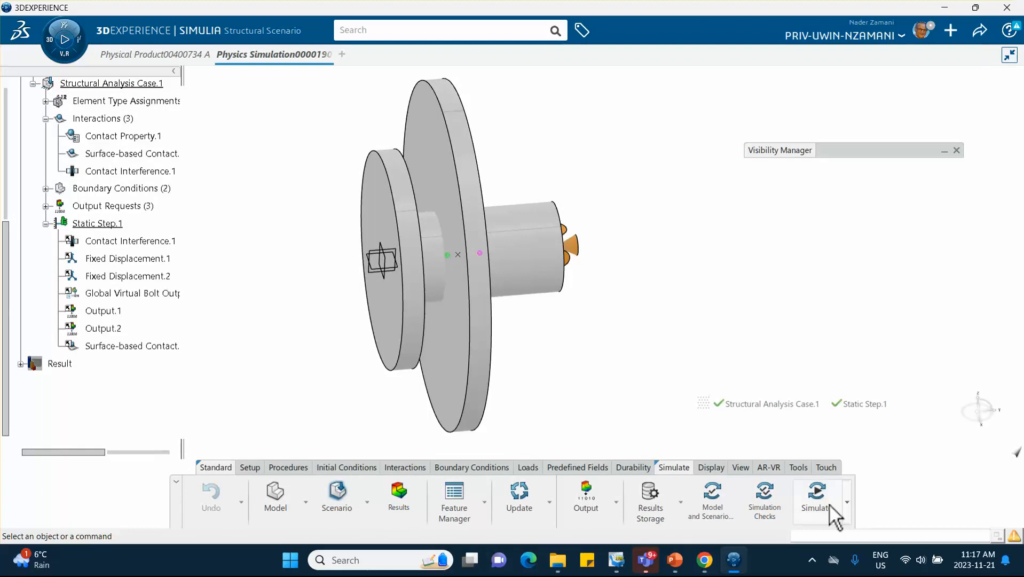
- Simulate Structural Analysis Case.1 with the contact interference, using local interactive and 4 cores, and monitor its iterations
click(816, 491)
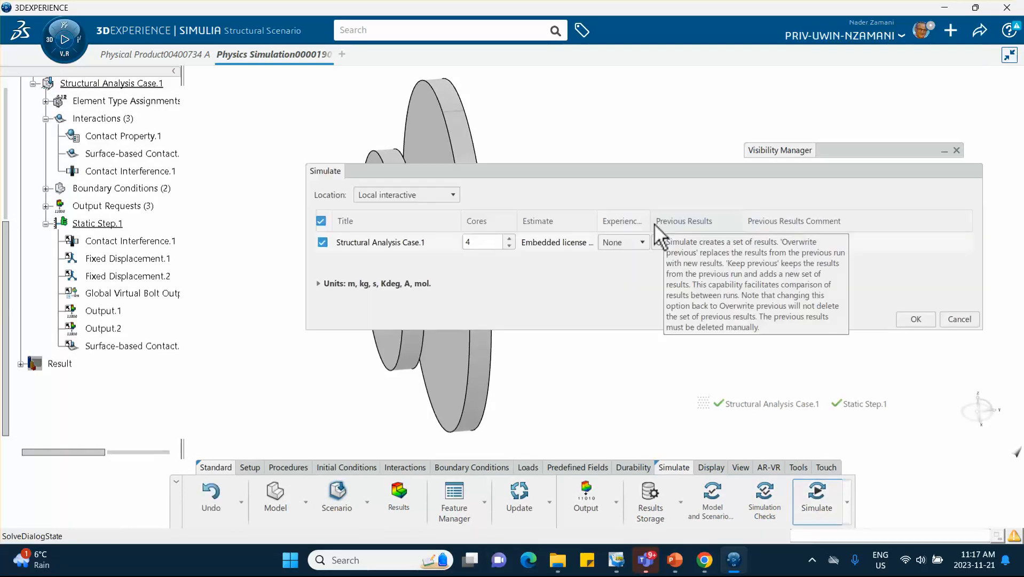
click(915, 318)
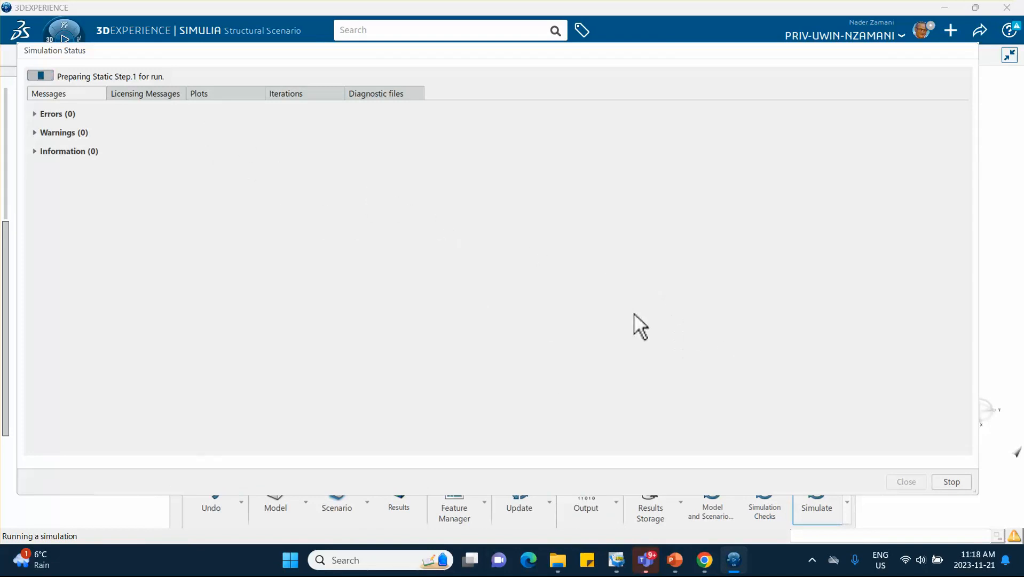
click(282, 93)
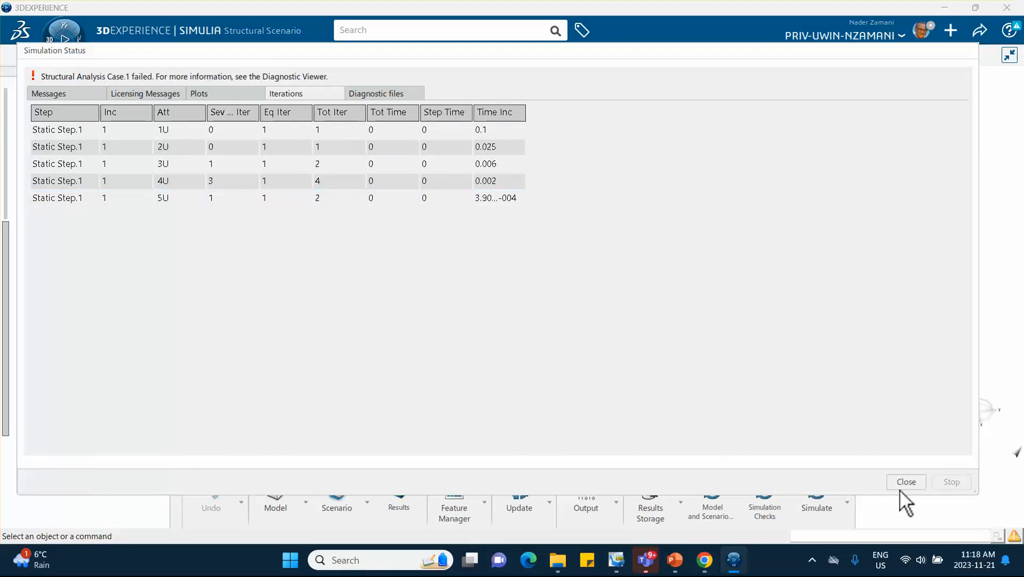
- Close the failed run's status and swap the main and secondary faces of Surface-based Contact.1
click(904, 483)
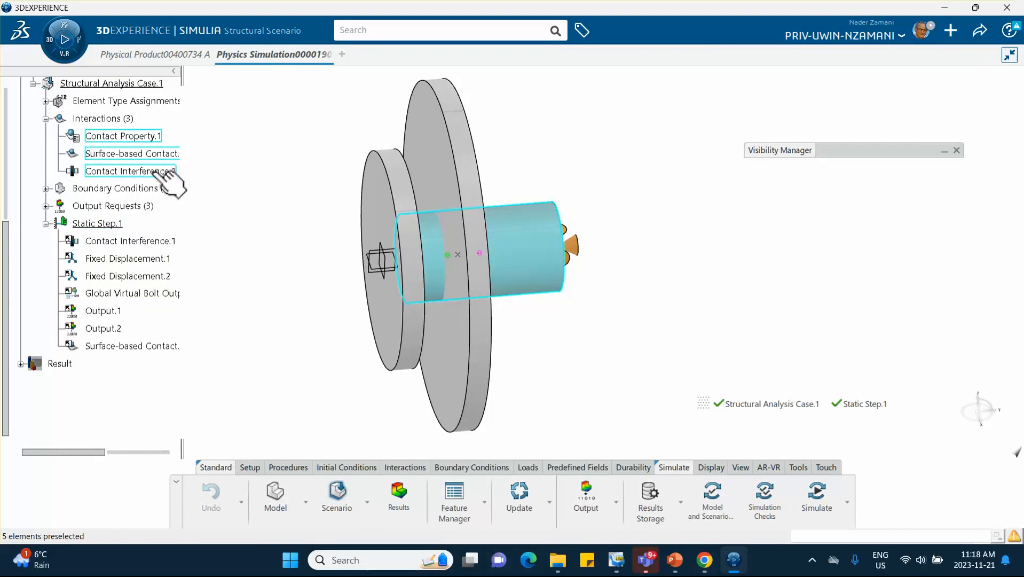
click(143, 154)
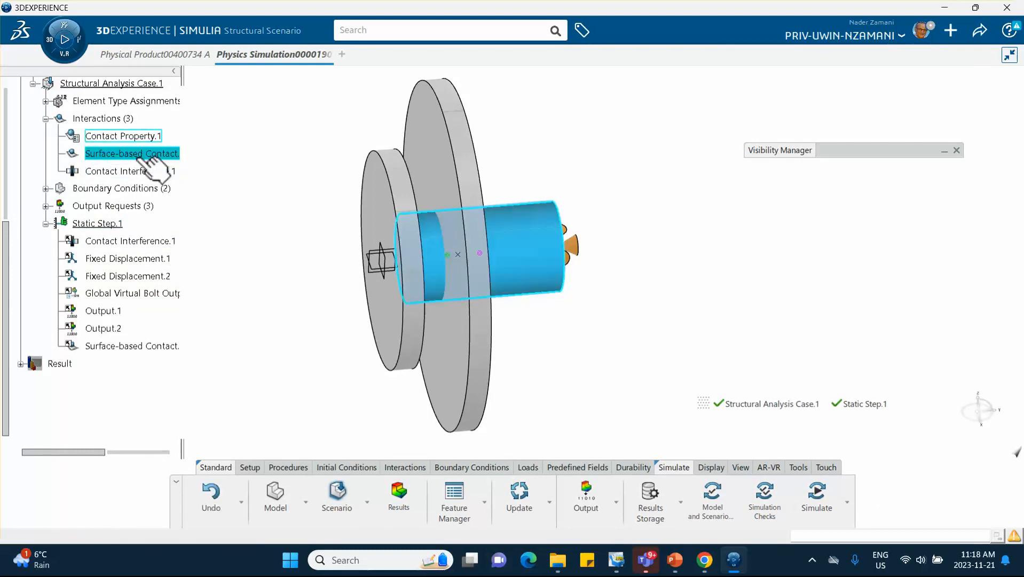
double_click(142, 155)
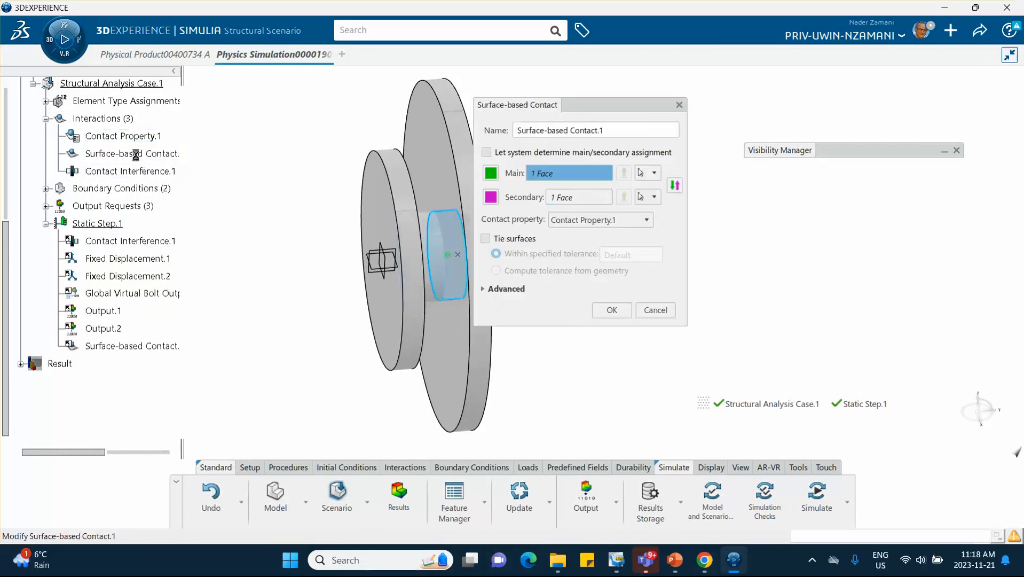
click(674, 185)
click(612, 309)
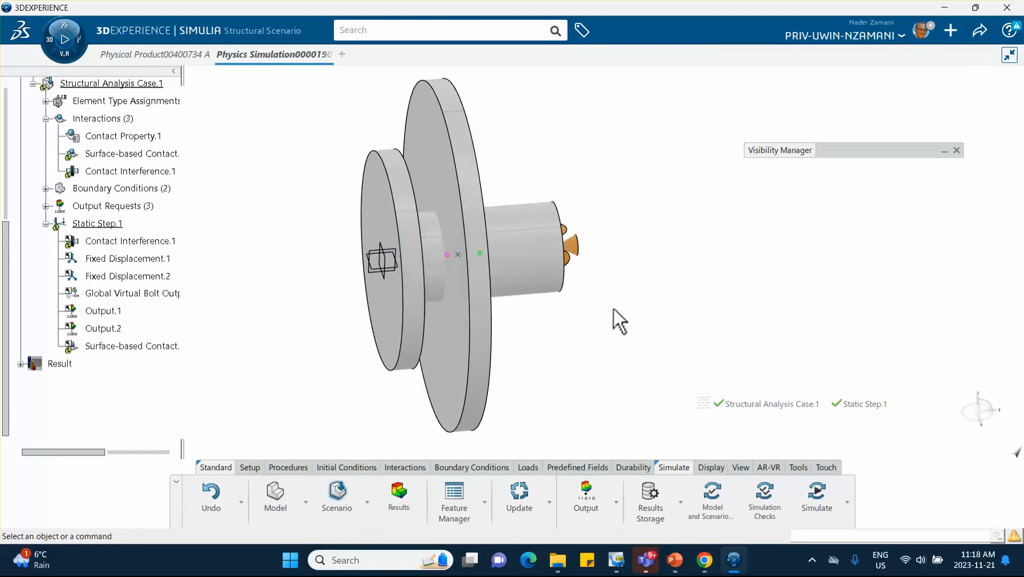
- Simulate Structural Analysis Case.1 with local interactive and 4 cores, monitoring its iterations until the run ends
click(817, 494)
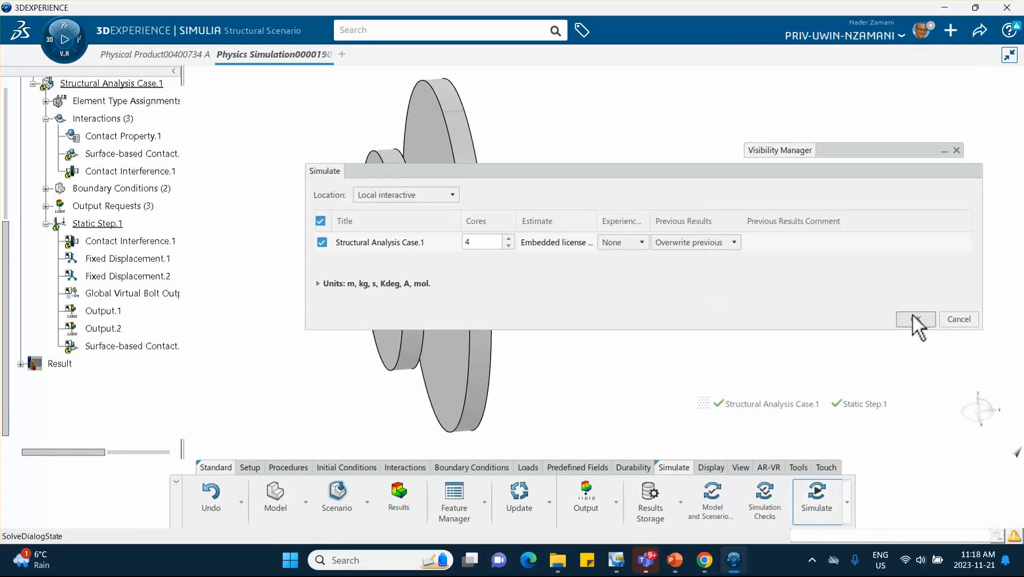
click(914, 318)
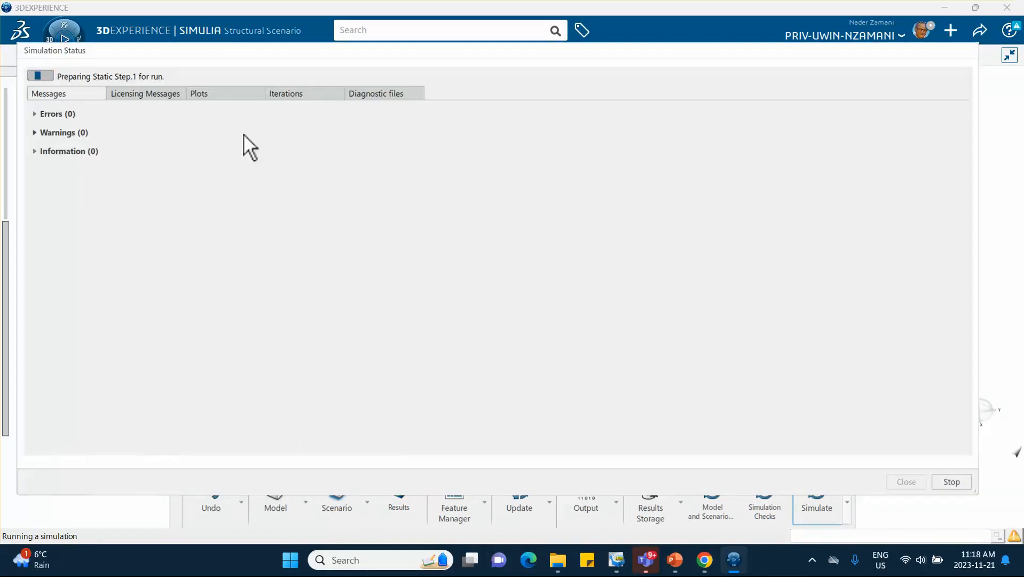
click(288, 92)
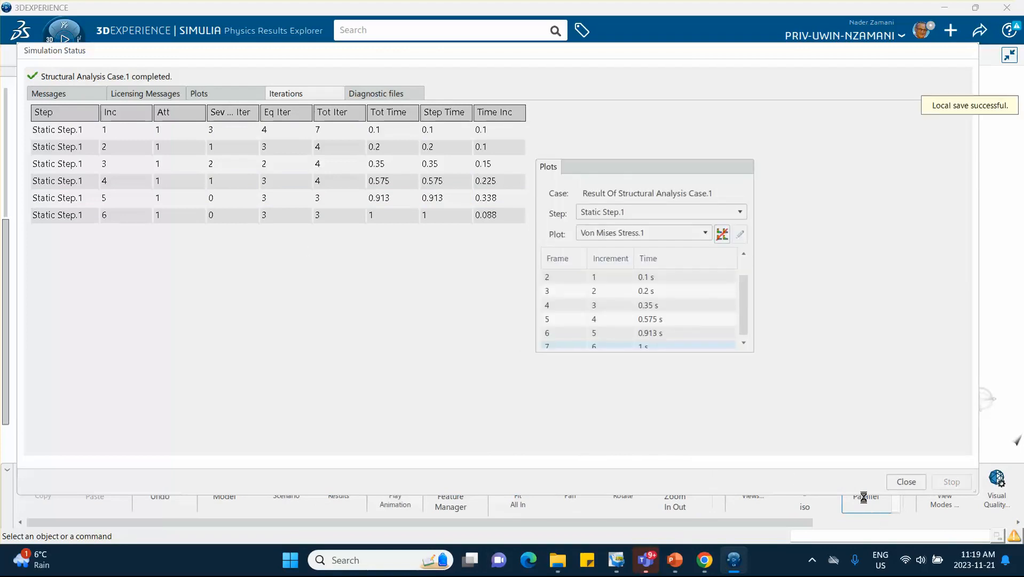
click(907, 481)
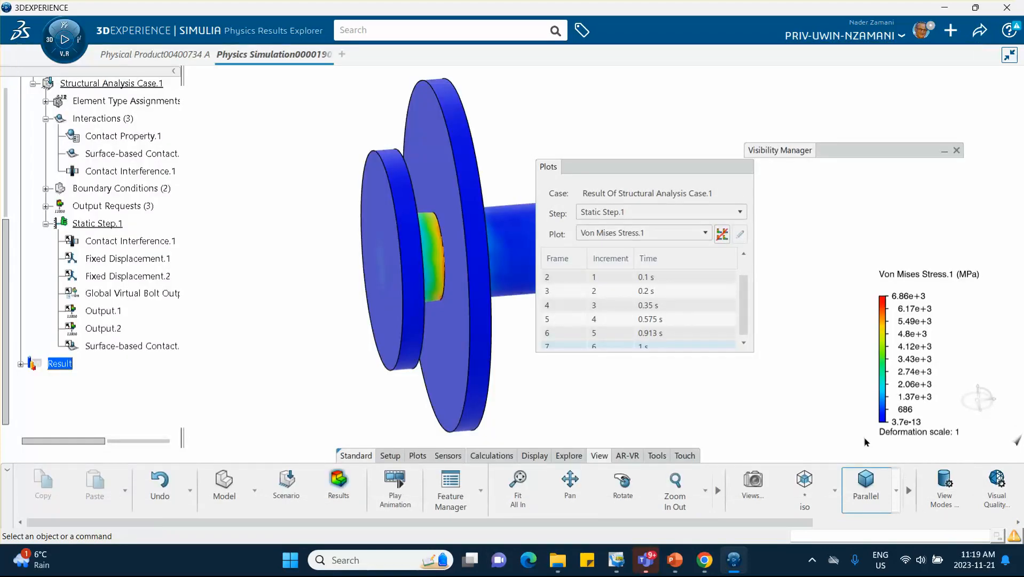
- Examine the von Mises stress plot around the shaft and disk contact and compare it with slide 5 in PowerPoint
middle_drag(577, 123, 504, 122)
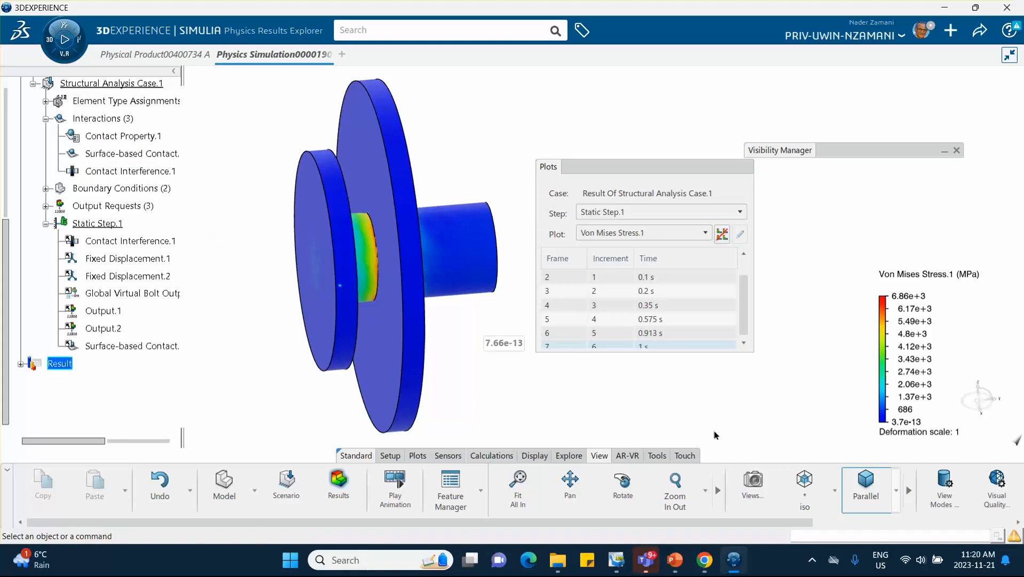
click(678, 562)
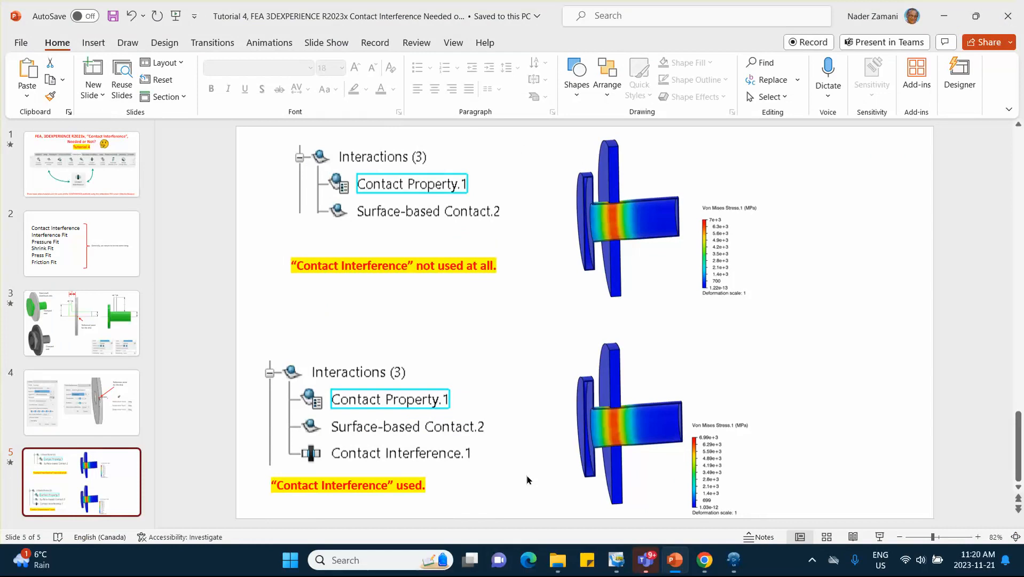
click(944, 14)
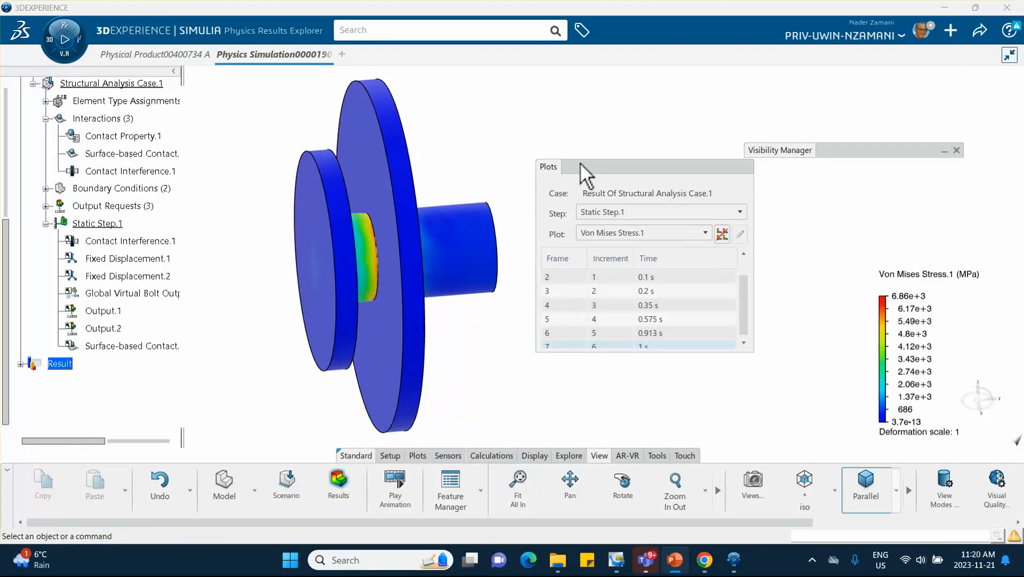
mouse_move(383, 140)
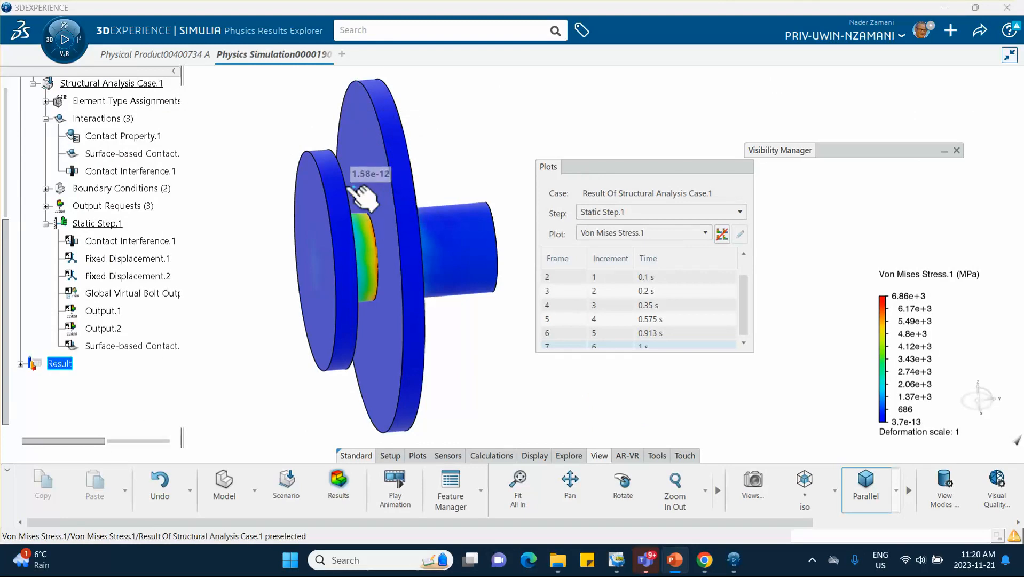
mouse_move(345, 195)
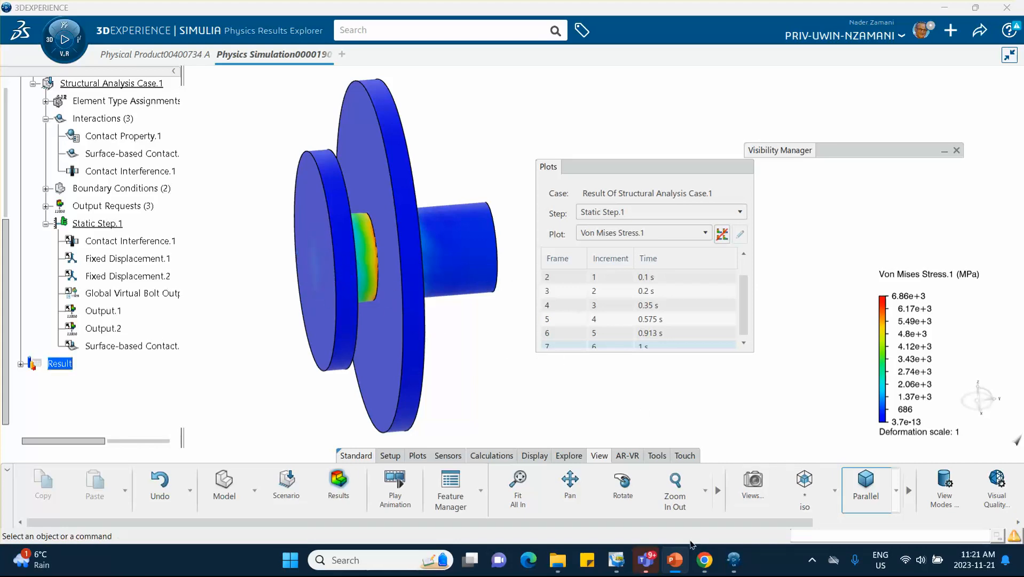
click(812, 560)
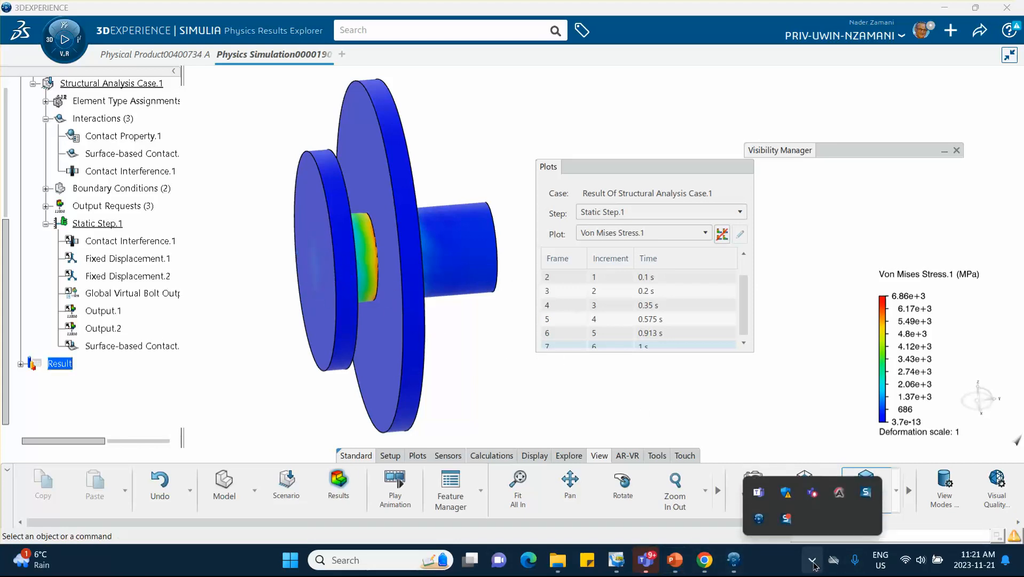
click(787, 519)
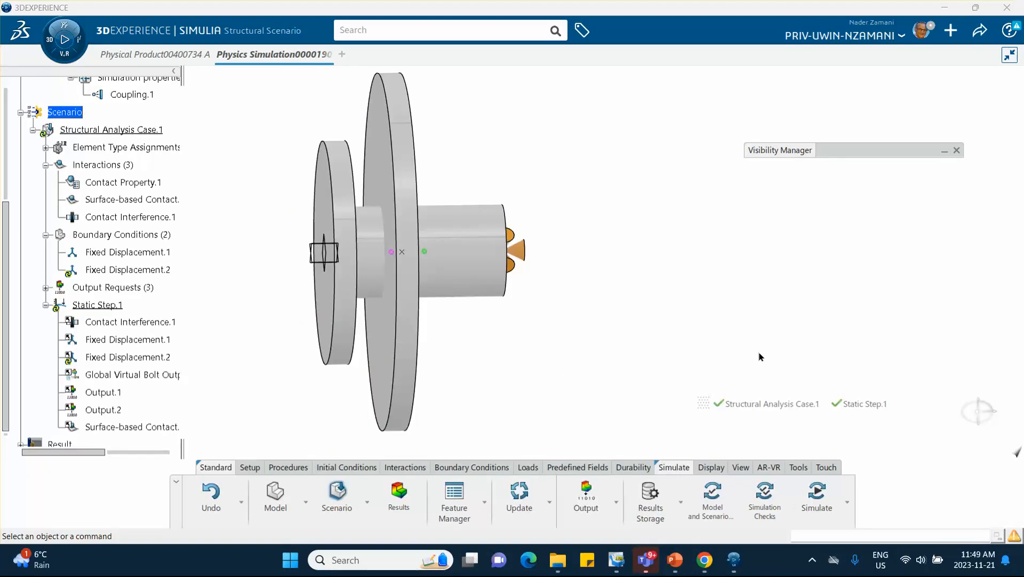
- Switch to PowerPoint and review the Coupling.1 and Fixed Displacement.2 settings for the disk on slide 4
click(676, 560)
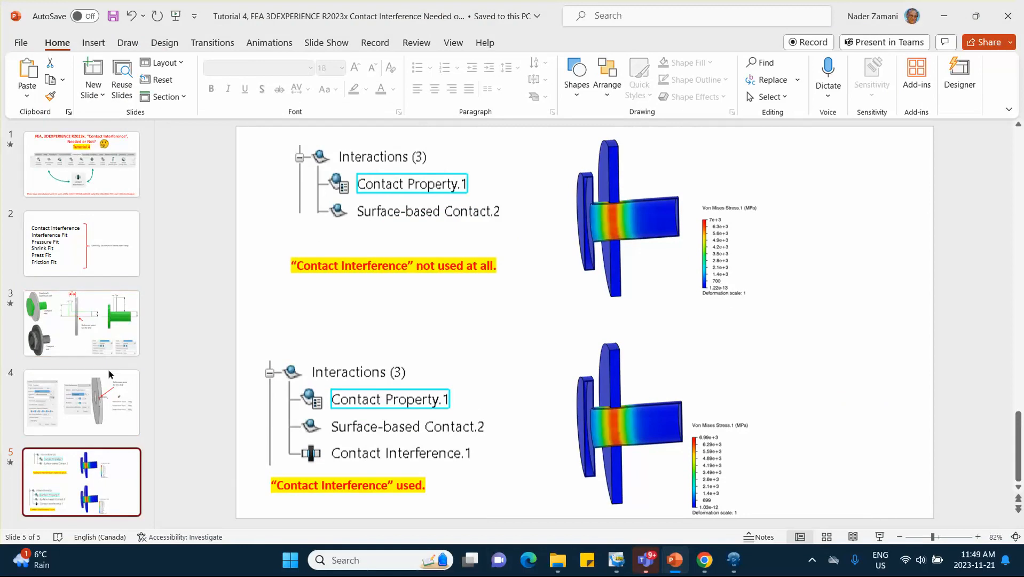
click(88, 405)
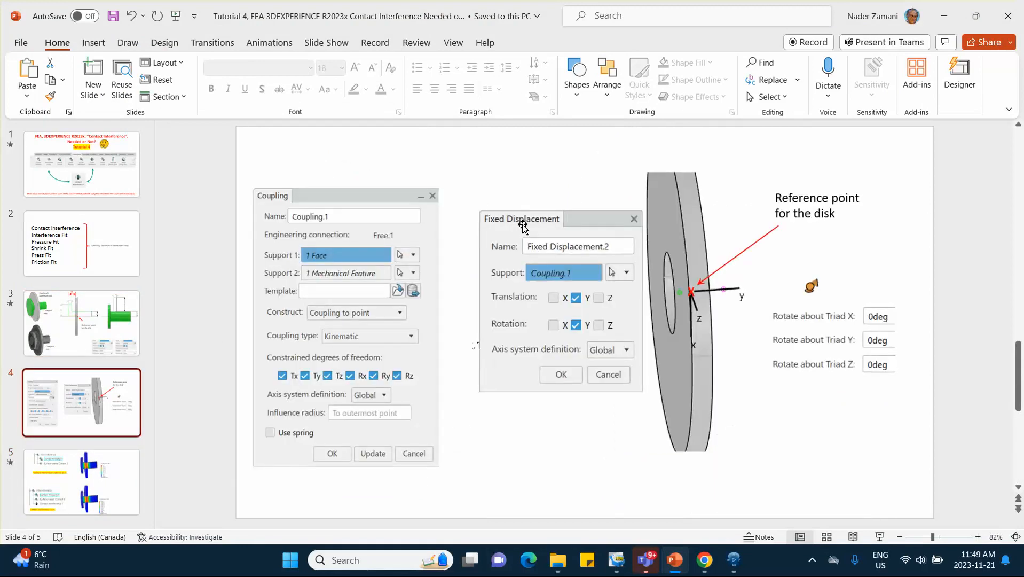